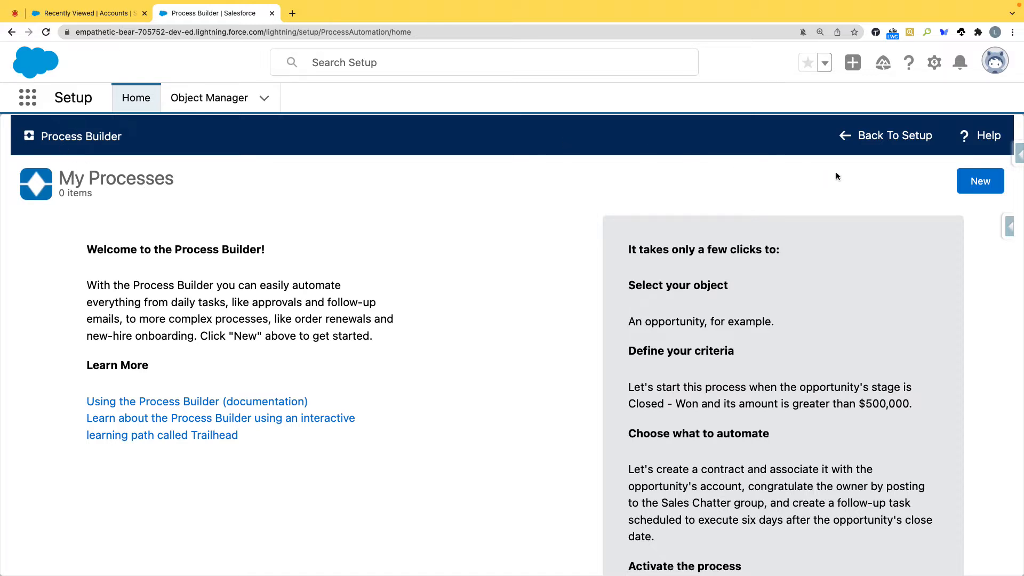
# Step: Start a new process named "Account Process" with the API name Account_Process
pyautogui.click(979, 184)
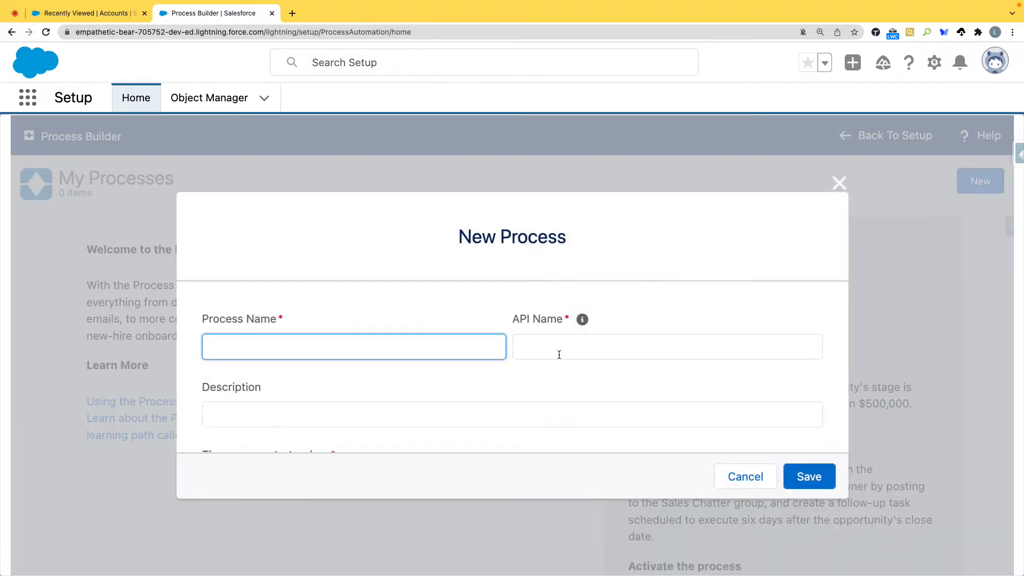
pyautogui.click(464, 347)
pyautogui.write('Account Process')
pyautogui.click(560, 349)
pyautogui.scroll(-3, 442, 312)
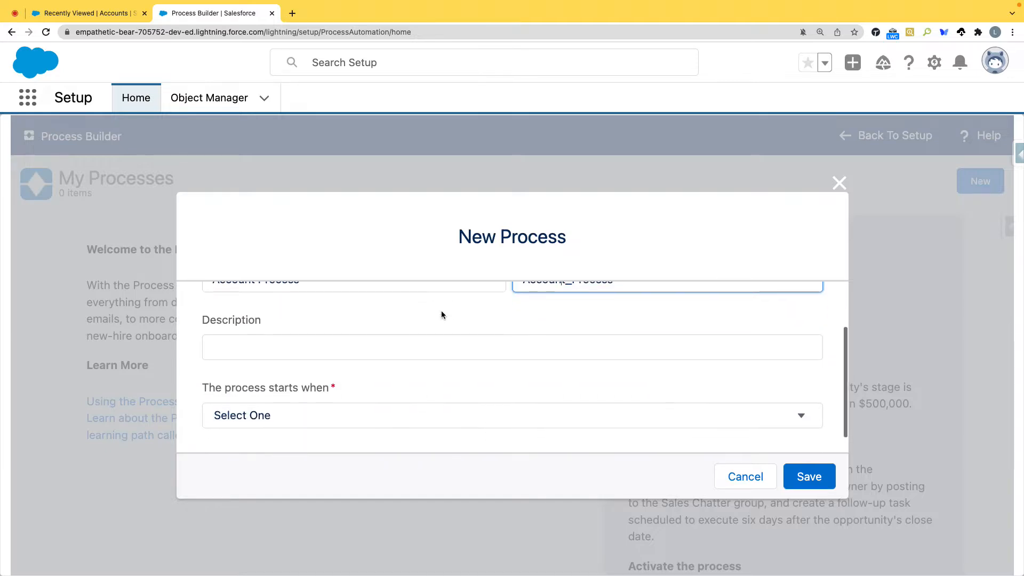
# Step: Enter "This is for Account automation process" as the new process's description
pyautogui.click(416, 324)
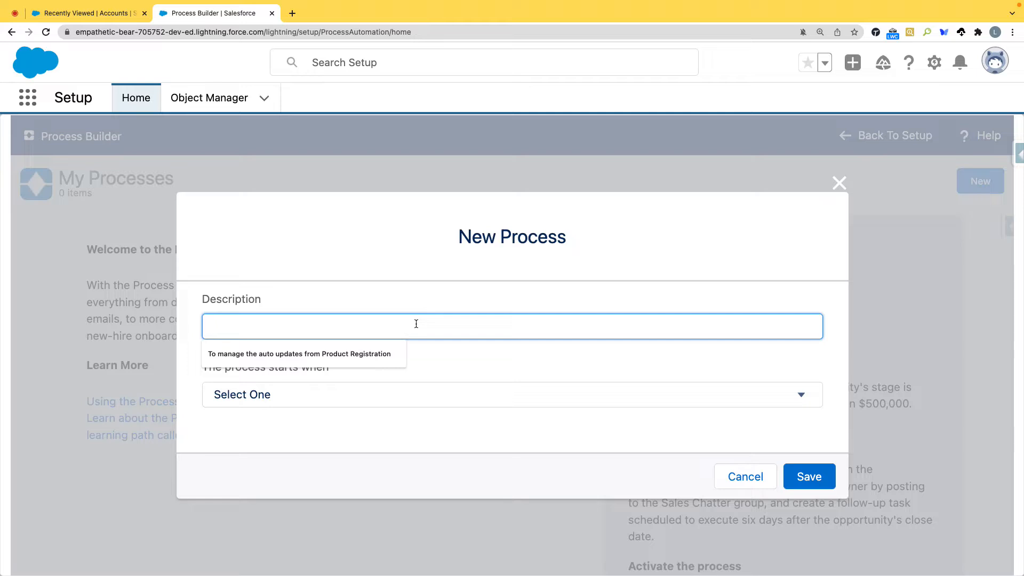
pyautogui.write('This i')
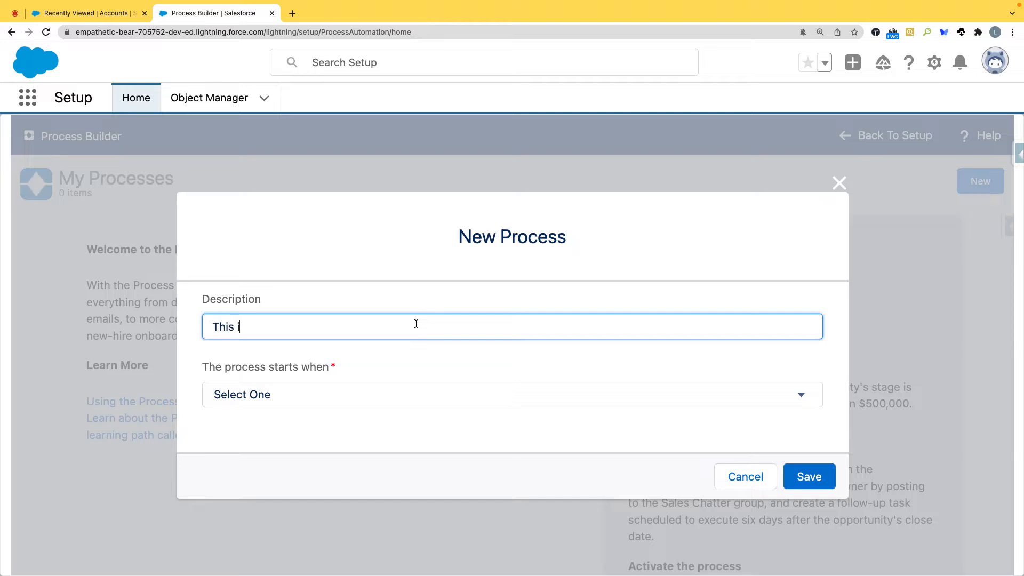
pyautogui.write('s for Account autom')
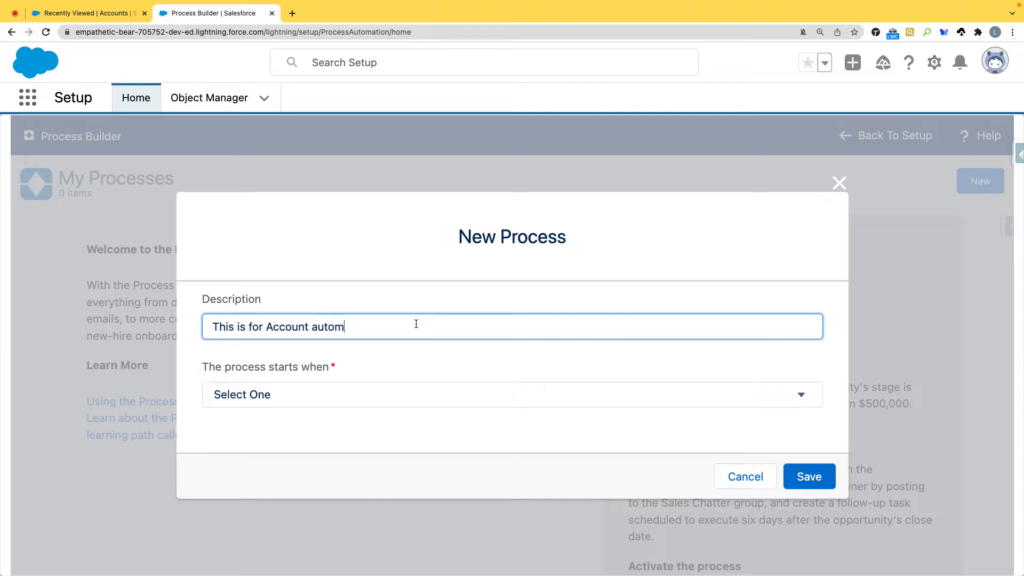
pyautogui.write('ation process')
# Step: Set the process to start when a record changes and save it
pyautogui.click(540, 393)
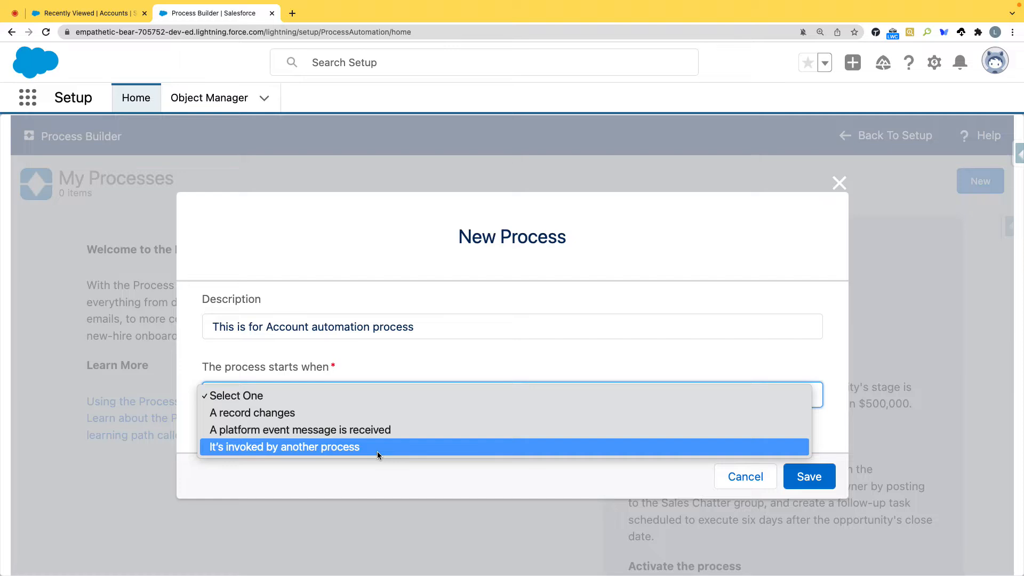
pyautogui.click(251, 414)
pyautogui.click(806, 475)
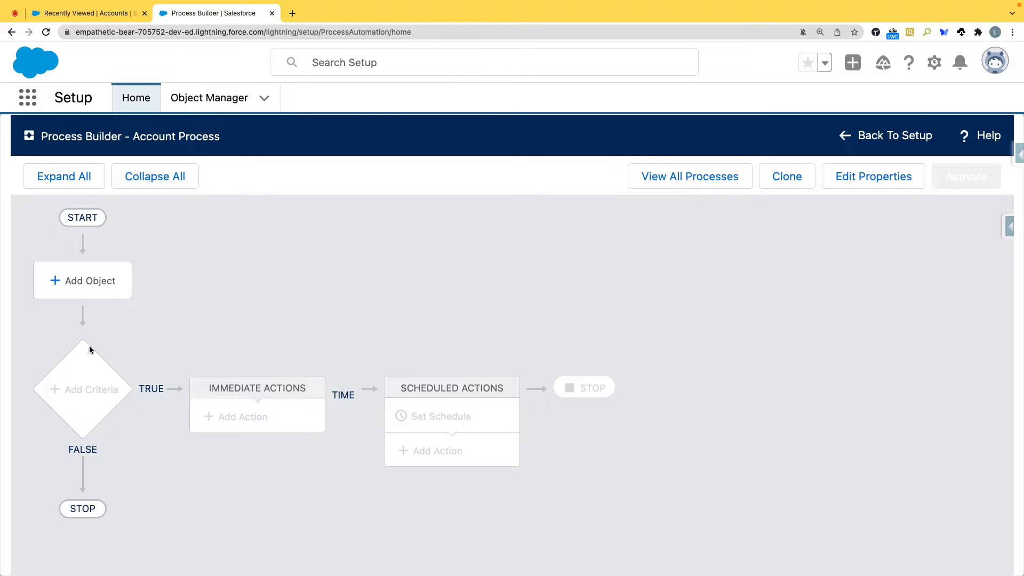
# Step: Add Account as the process's object, starting when a record is created or edited, expand the advanced options, and save
pyautogui.click(89, 288)
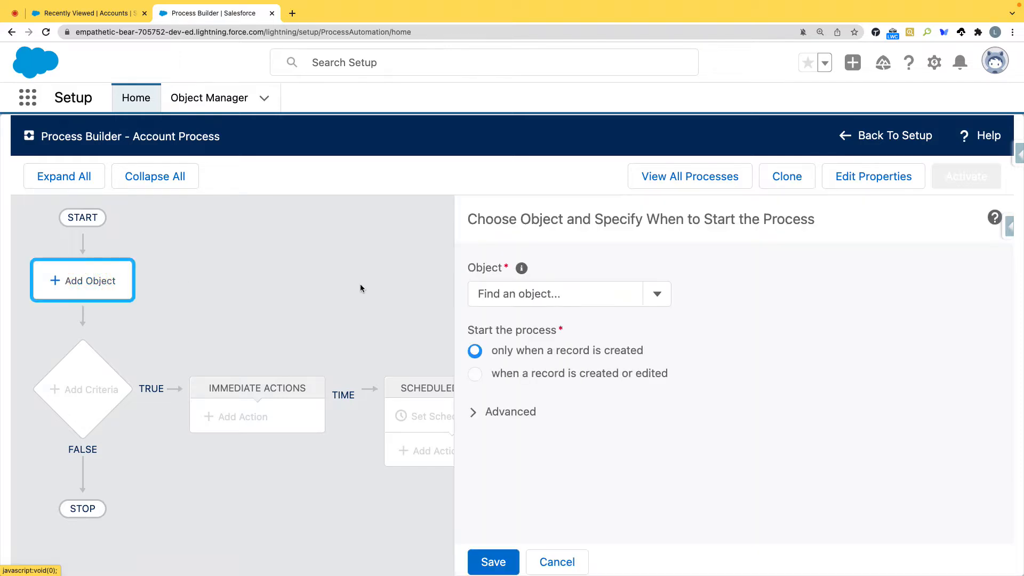
pyautogui.click(525, 292)
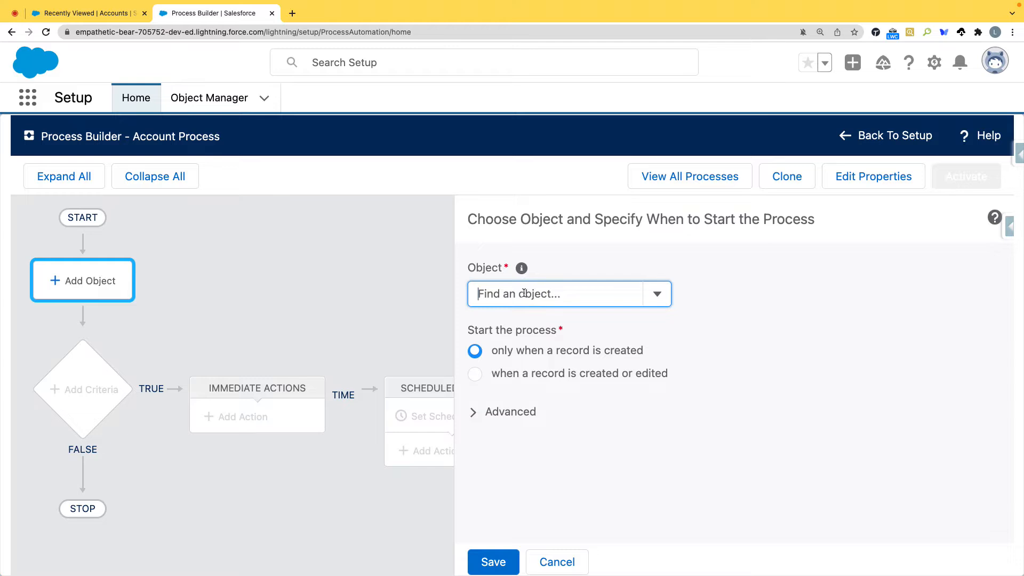
pyautogui.write('Account')
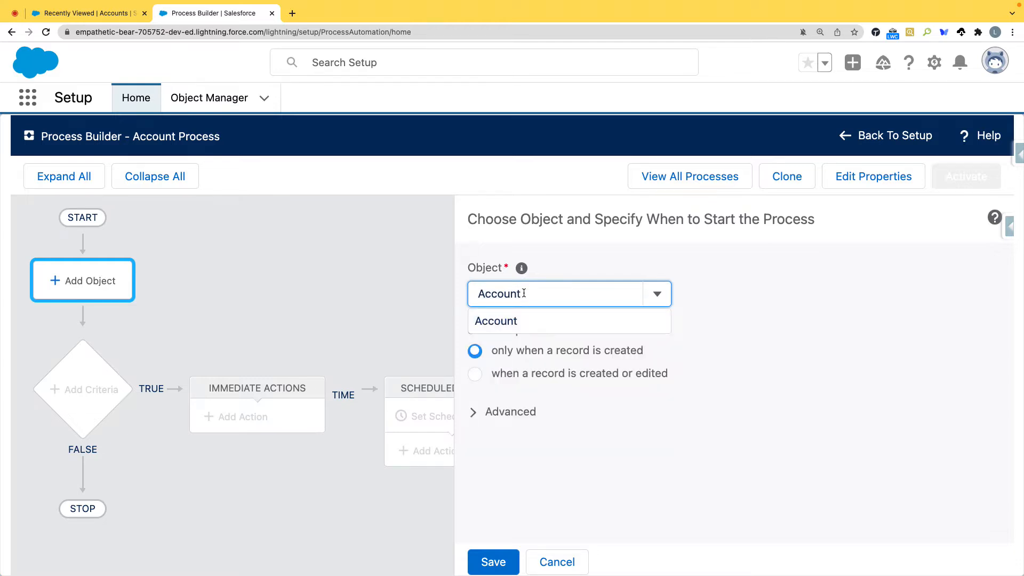
pyautogui.click(513, 327)
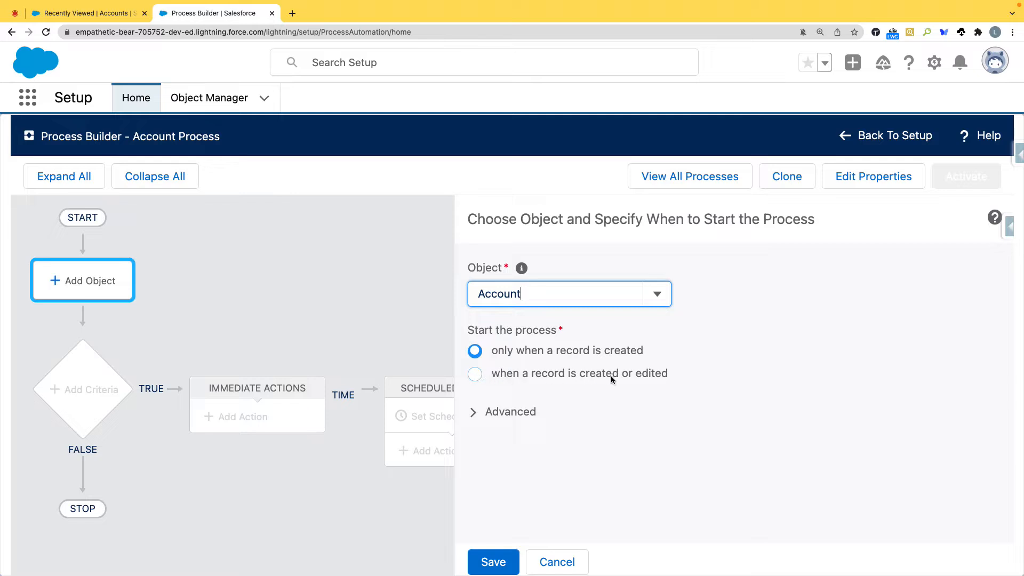
pyautogui.click(472, 377)
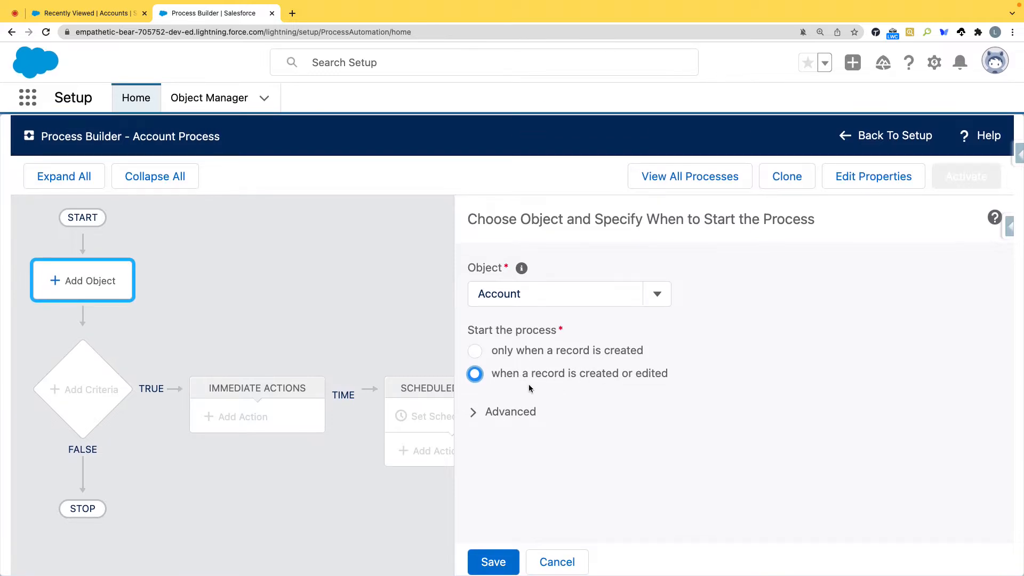
pyautogui.click(473, 412)
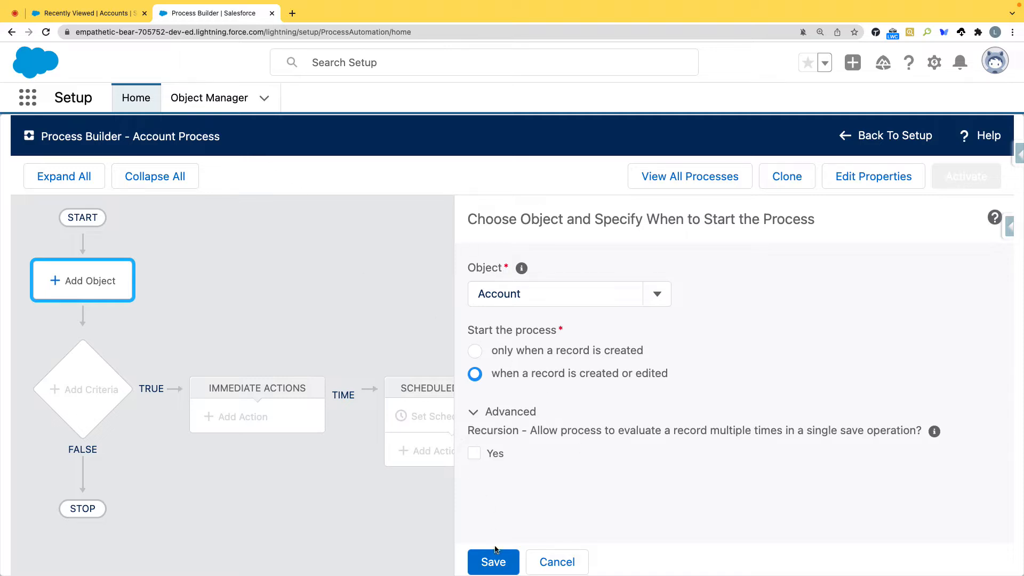
pyautogui.click(496, 568)
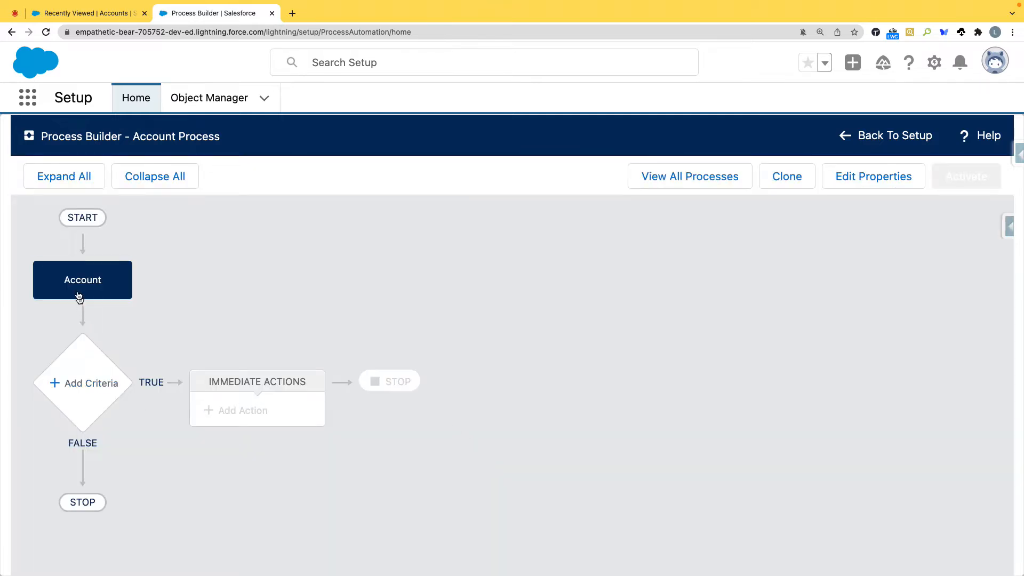
# Step: Add a criteria node to the process and name it "Is Account Promotable ?"
pyautogui.click(96, 386)
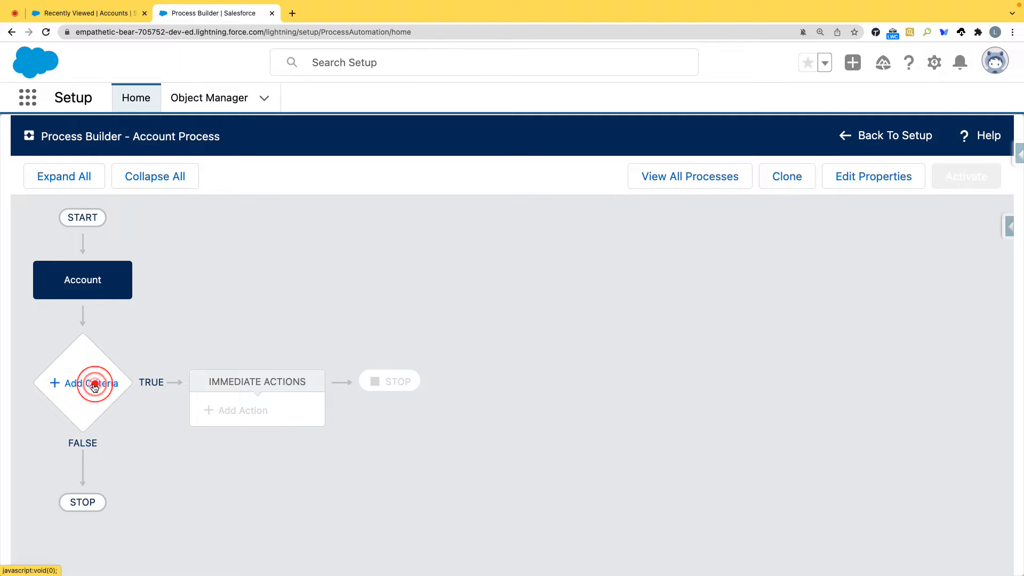
pyautogui.click(480, 298)
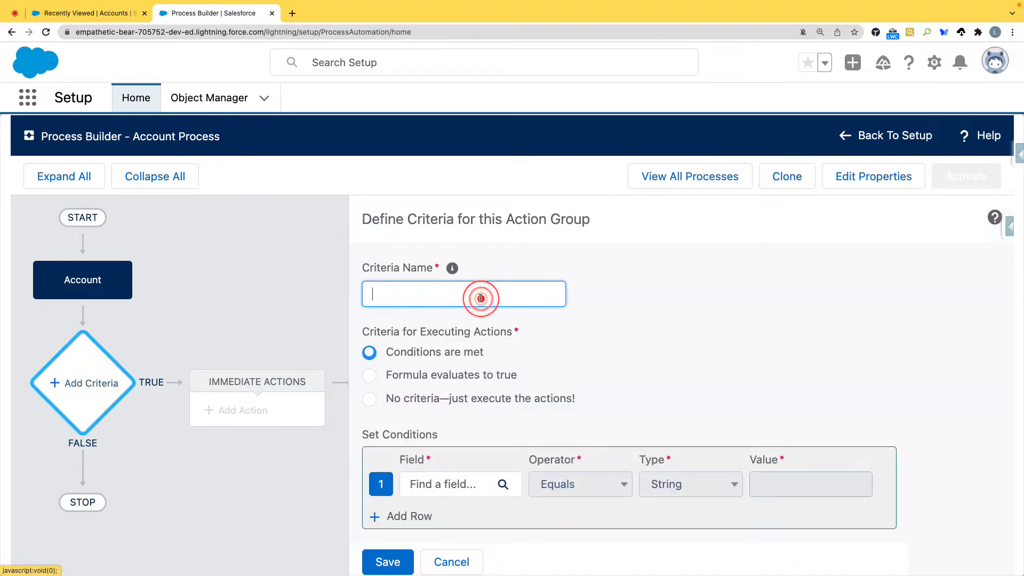
pyautogui.write('Is Accoun')
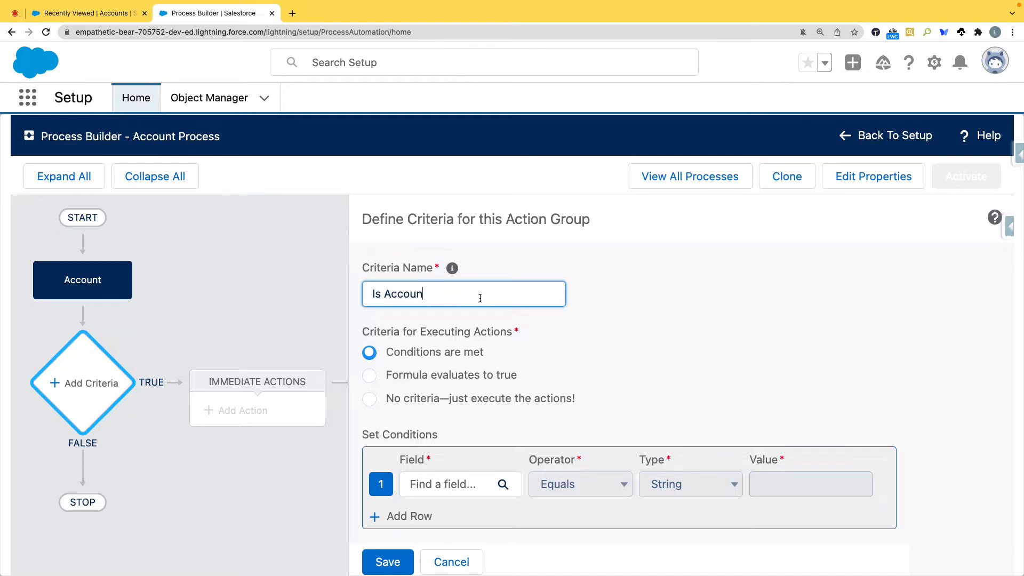
pyautogui.write('t Promaotable ?')
pyautogui.rightClick(465, 295)
pyautogui.press('Escape')
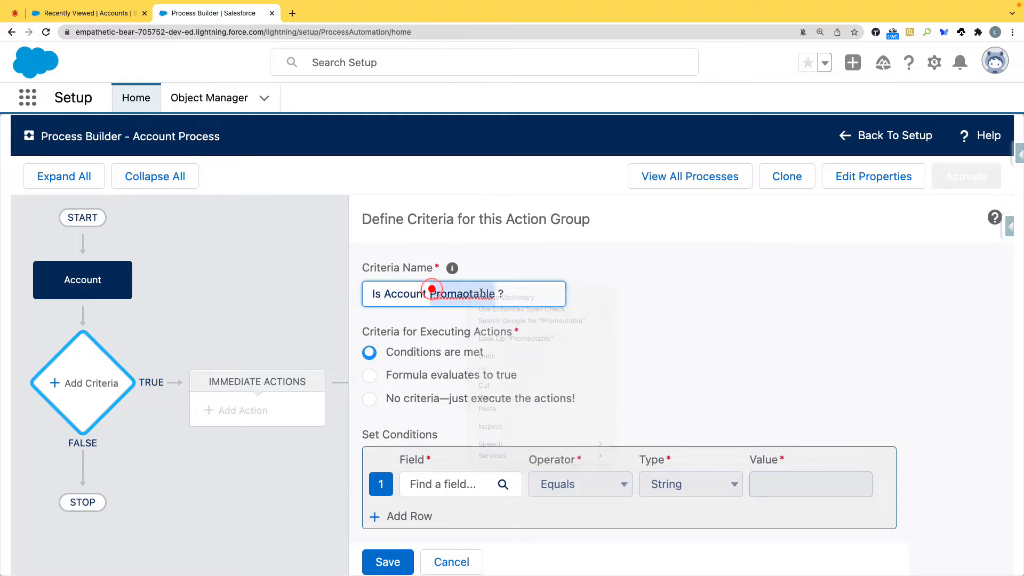
pyautogui.click(622, 304)
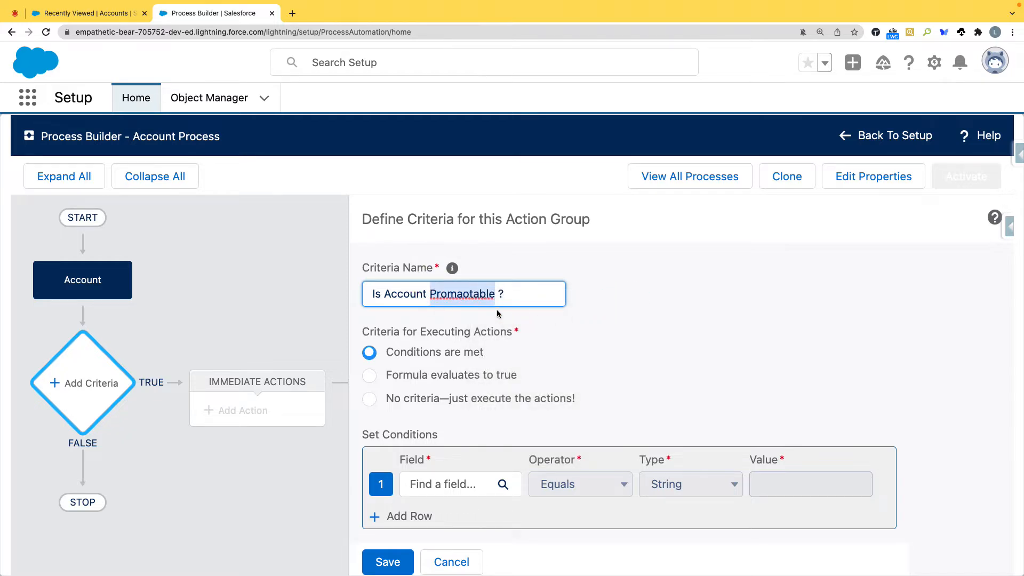
pyautogui.click(461, 292)
pyautogui.press('BackSpace')
pyautogui.click(622, 325)
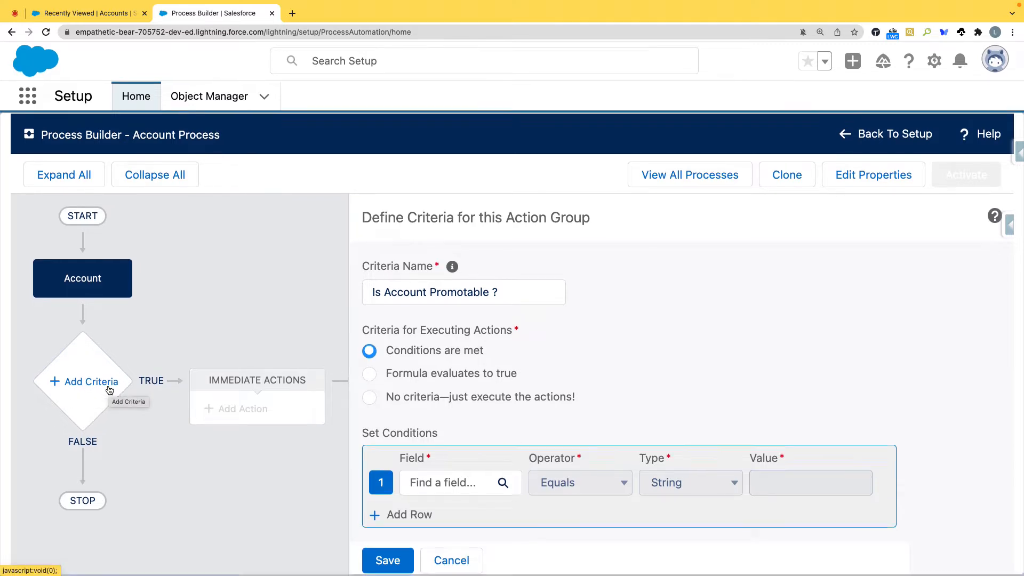
# Step: Open the field selection for the first condition and try filtering the Account fields by "is"
pyautogui.scroll(-3, 534, 357)
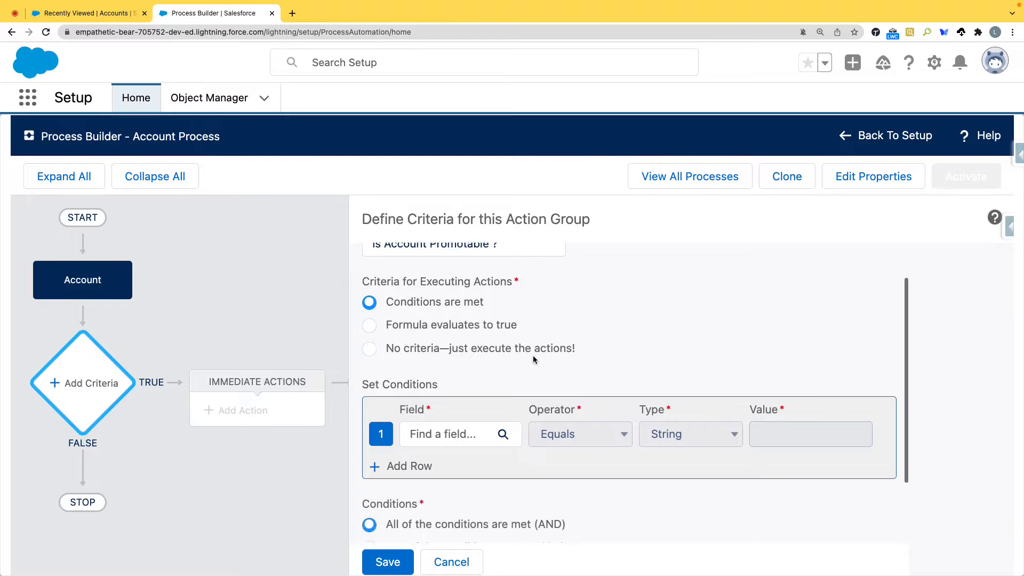
pyautogui.click(469, 388)
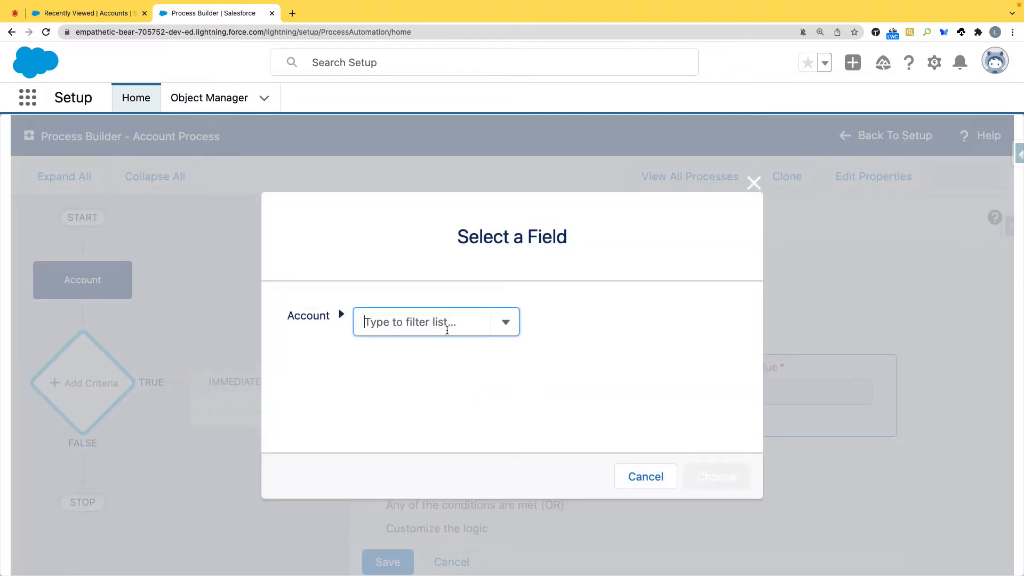
pyautogui.click(416, 319)
pyautogui.write('is')
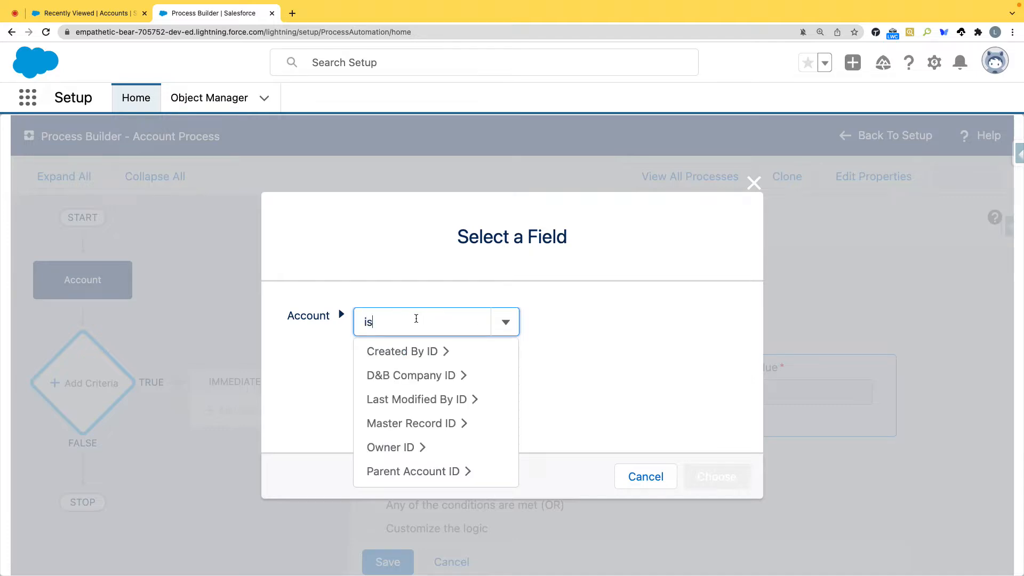
pyautogui.press('BackSpace')
pyautogui.press('BackSpace')
# Step: Examine the details of the "Commercial : Regional Account" record for the name of the promotion field
pyautogui.click(85, 12)
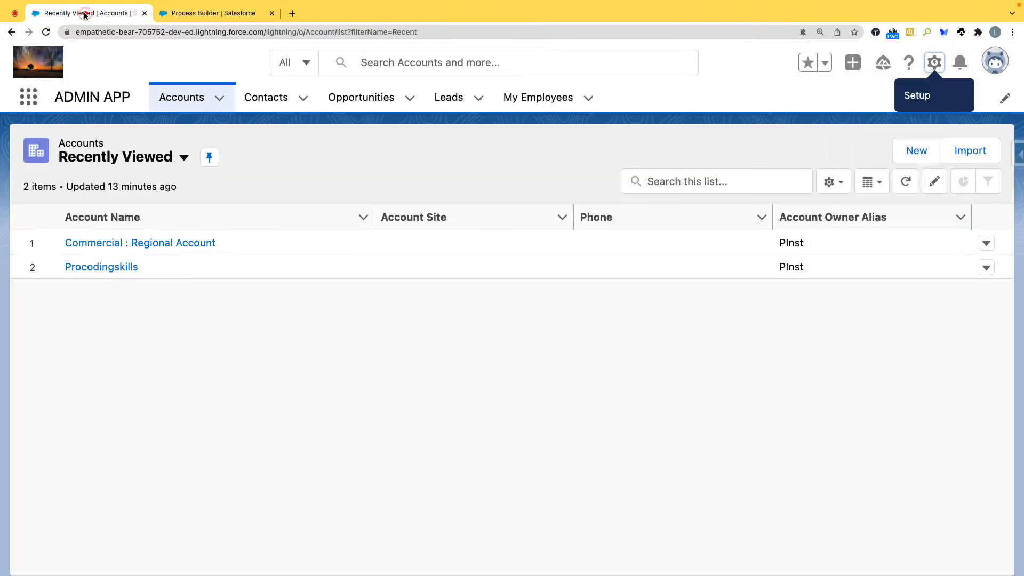
pyautogui.click(168, 243)
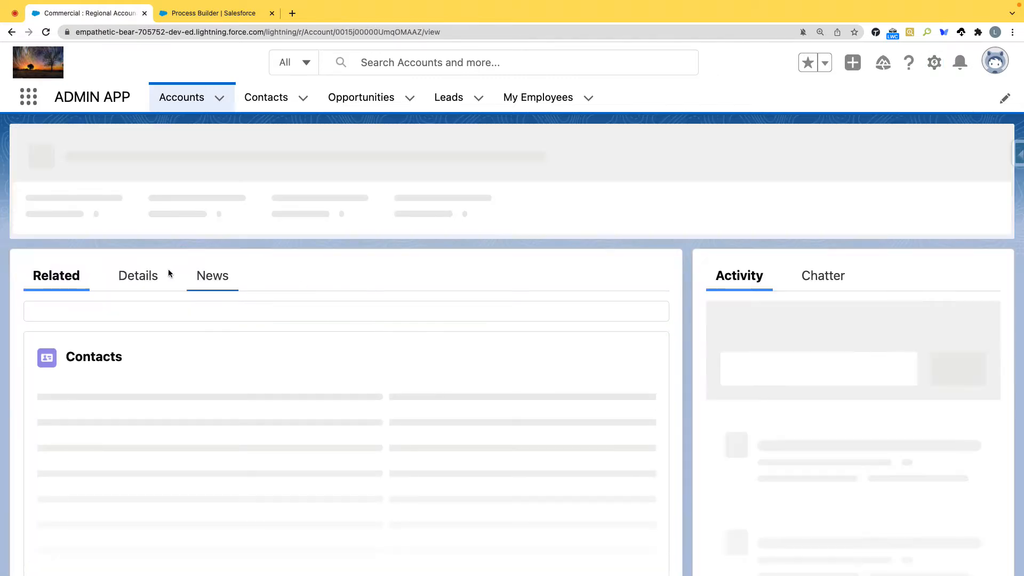
pyautogui.click(137, 270)
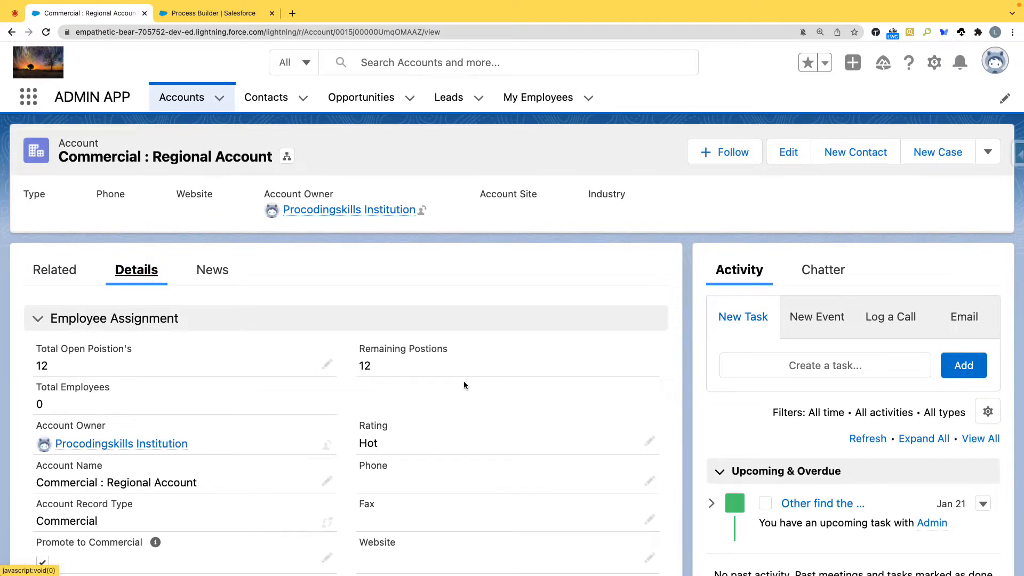
pyautogui.scroll(-4, 463, 381)
pyautogui.scroll(3, 415, 365)
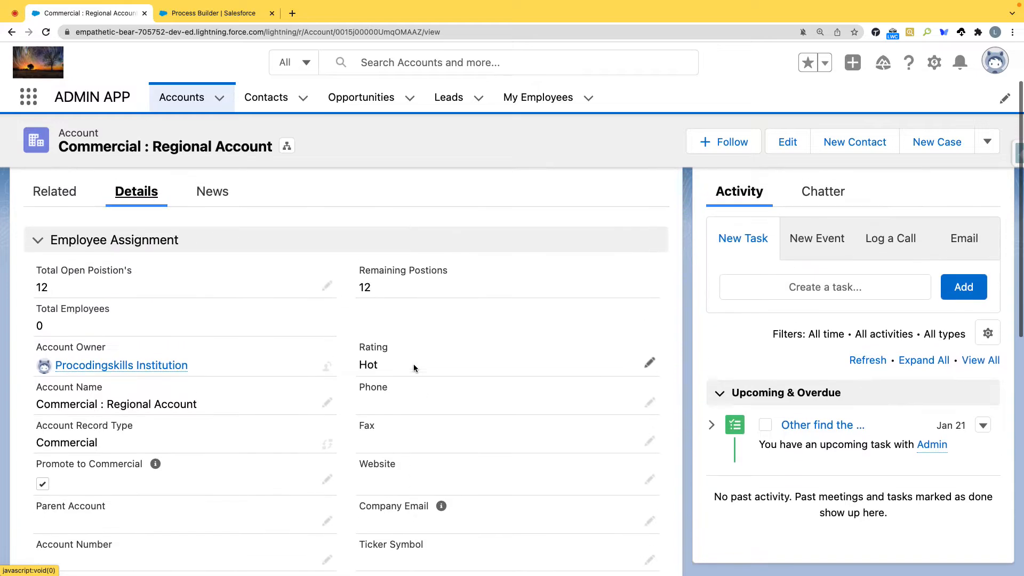
pyautogui.scroll(-4, 414, 367)
pyautogui.scroll(2, 414, 366)
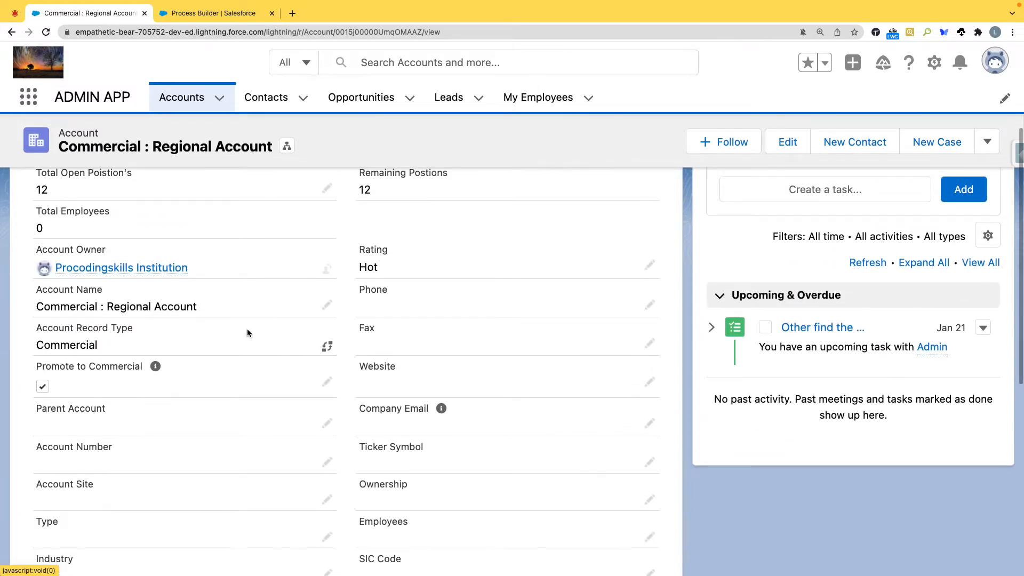
# Step: Back in the process, set the first condition to the Account field Promote to Commercial equals True
pyautogui.click(200, 13)
pyautogui.write('Promo')
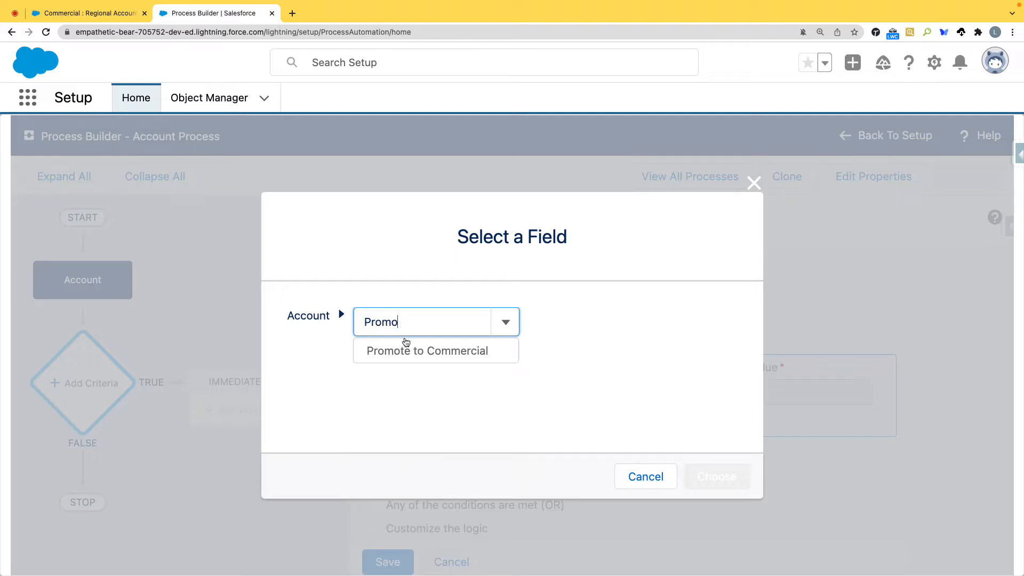
pyautogui.click(414, 351)
pyautogui.click(722, 478)
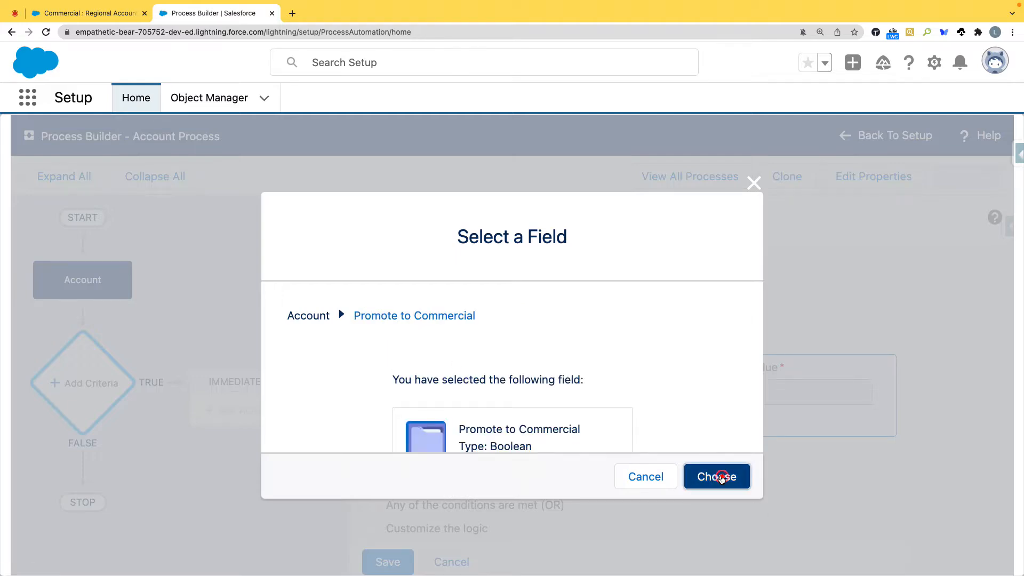
pyautogui.click(804, 396)
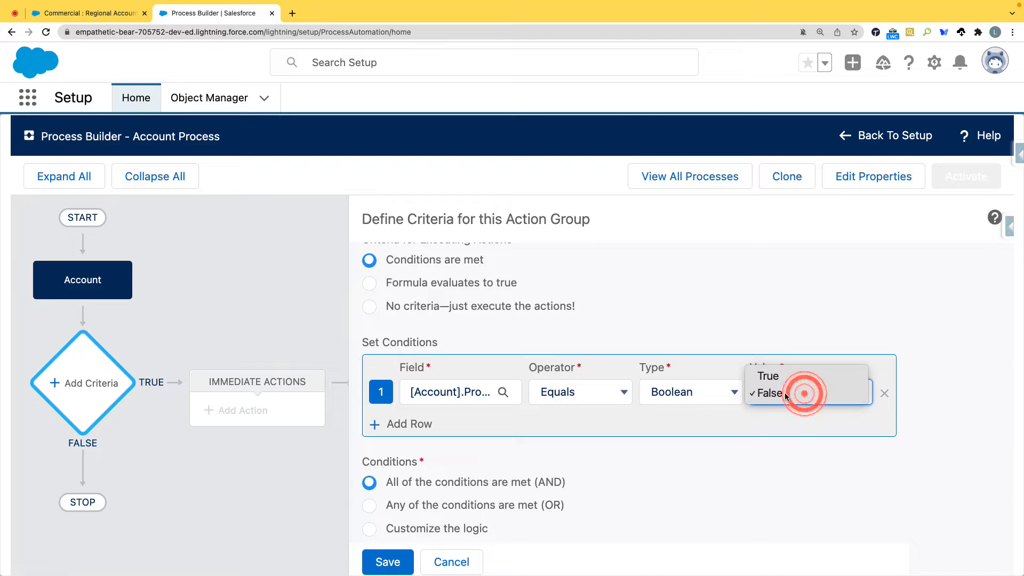
pyautogui.click(771, 372)
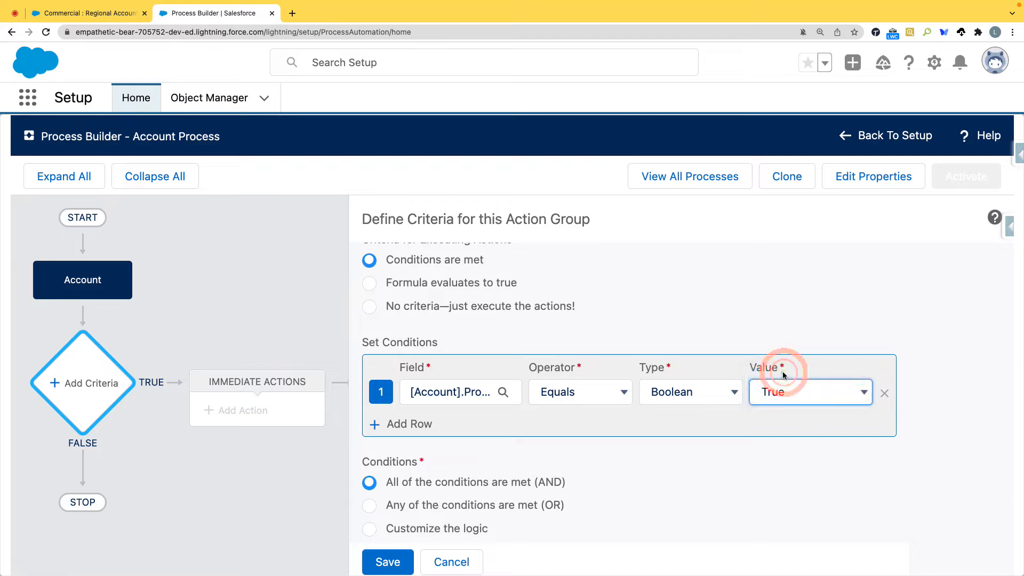
# Step: Add a second condition that checks the Account field Promote to Commercial with the operator Is changed and the value True
pyautogui.click(421, 424)
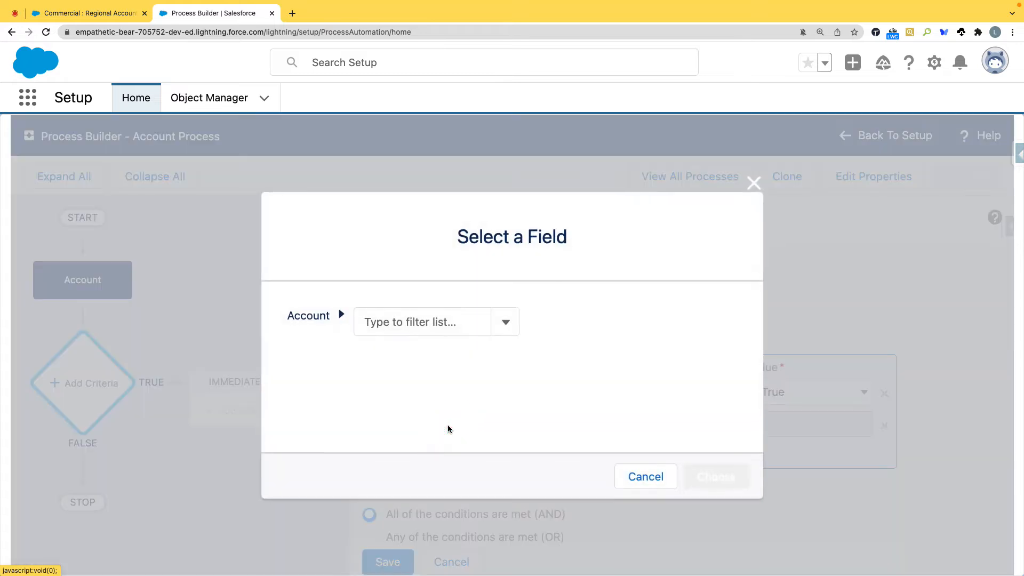
pyautogui.write('promo')
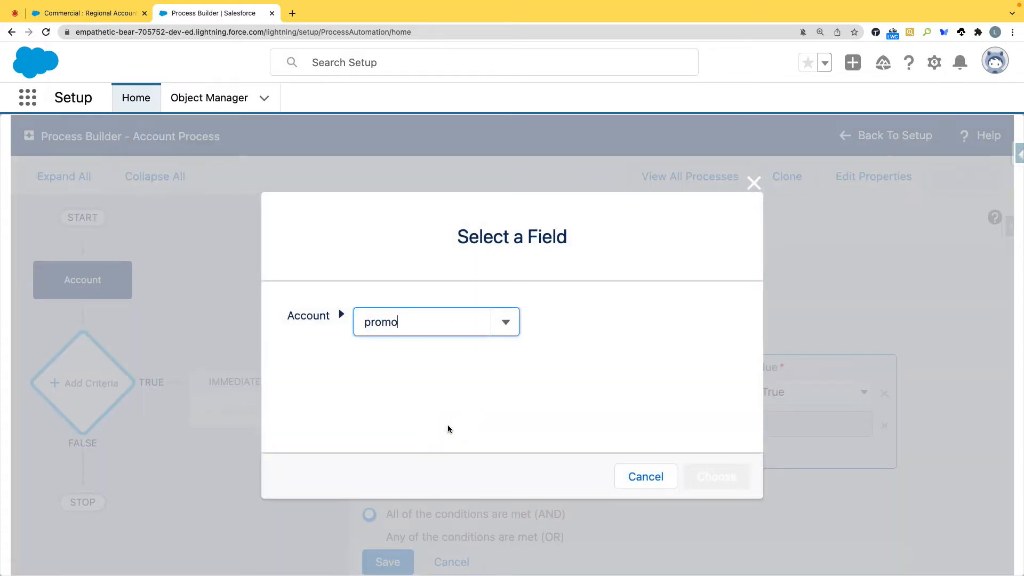
pyautogui.click(442, 351)
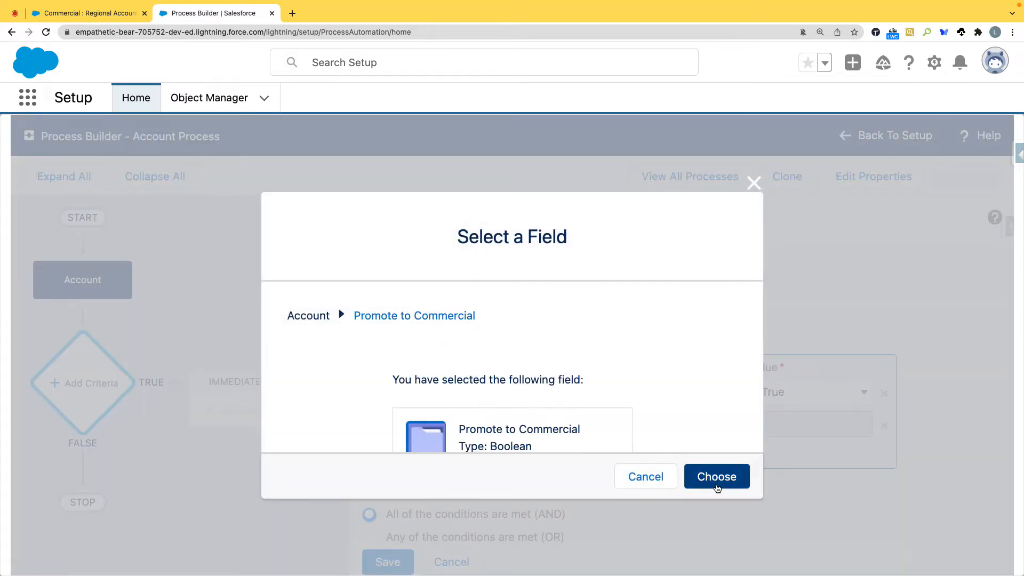
pyautogui.click(716, 483)
pyautogui.click(597, 426)
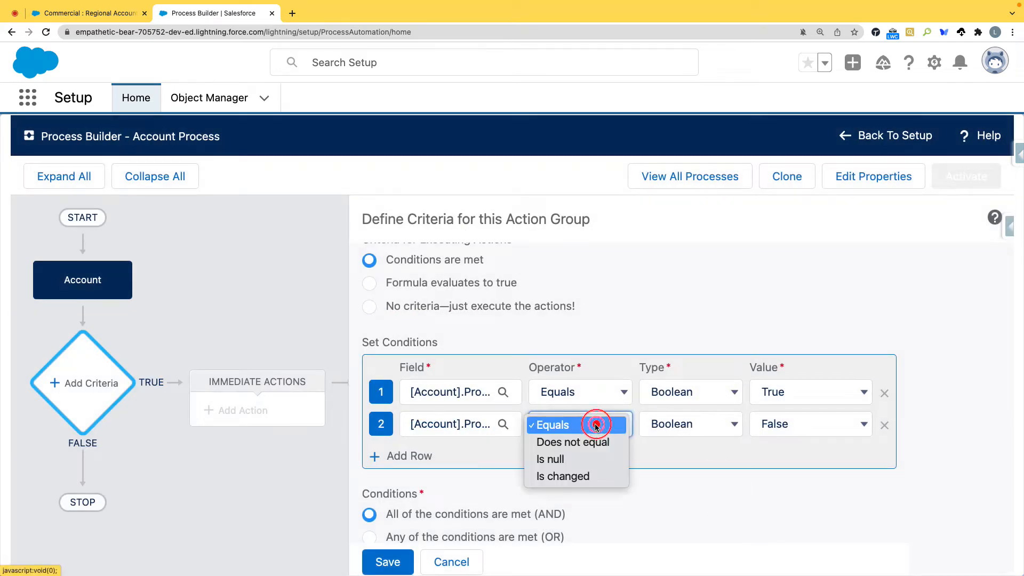
pyautogui.click(582, 482)
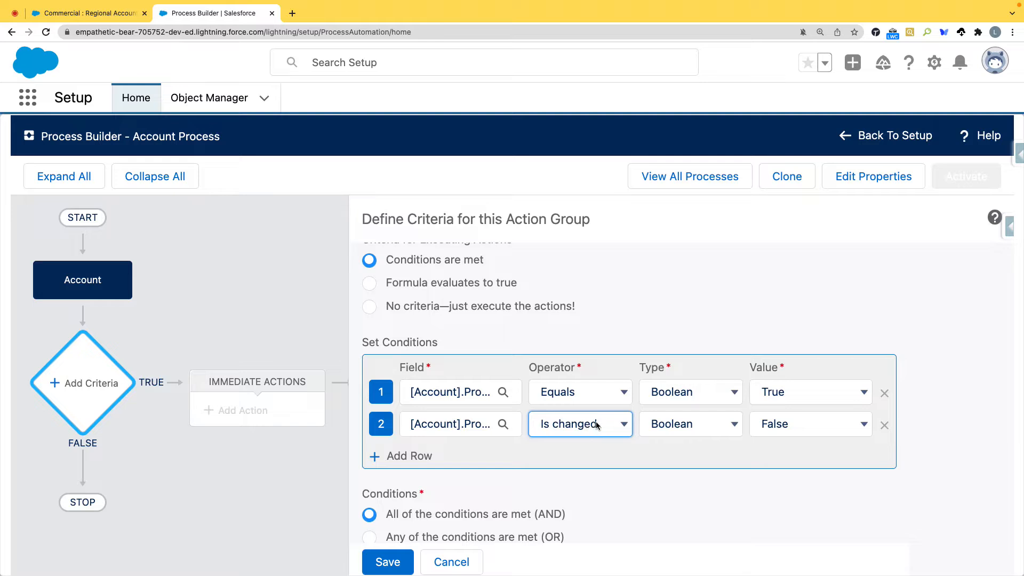
pyautogui.click(799, 424)
pyautogui.click(777, 405)
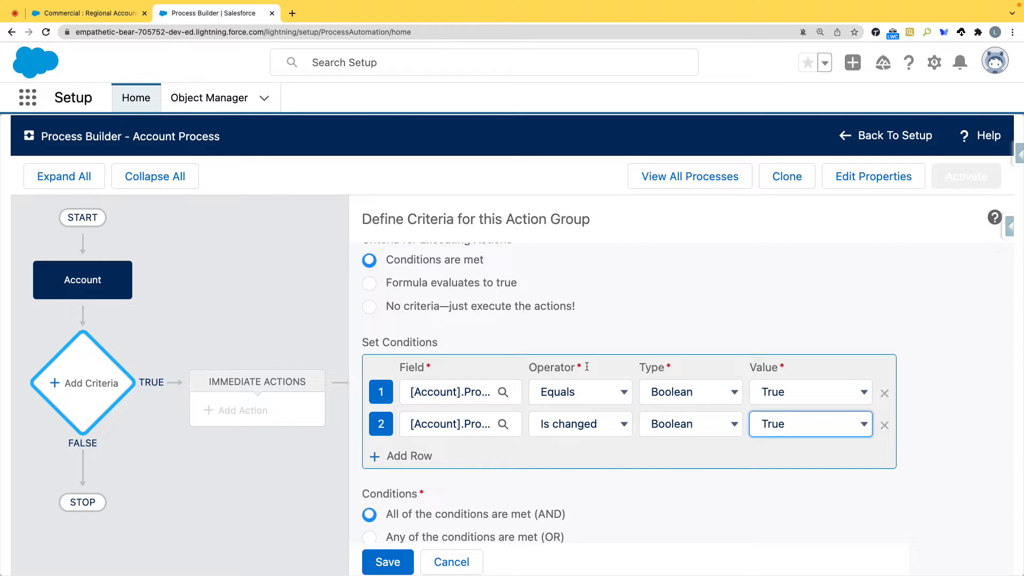
pyautogui.scroll(-2, 684, 354)
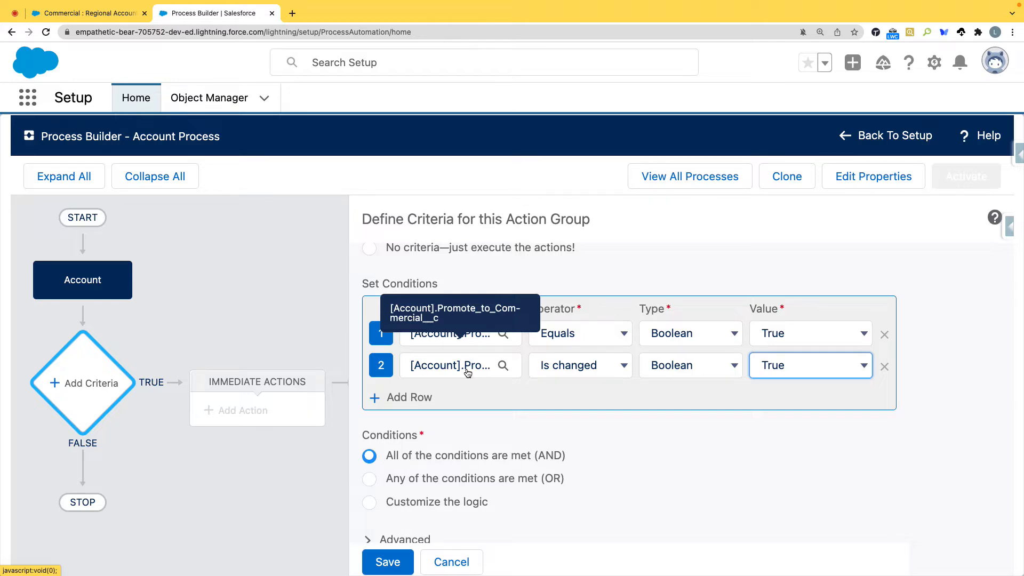
# Step: From the account record, open Setup separately, find the workflow rules and open the Account Promotion rule
pyautogui.click(88, 13)
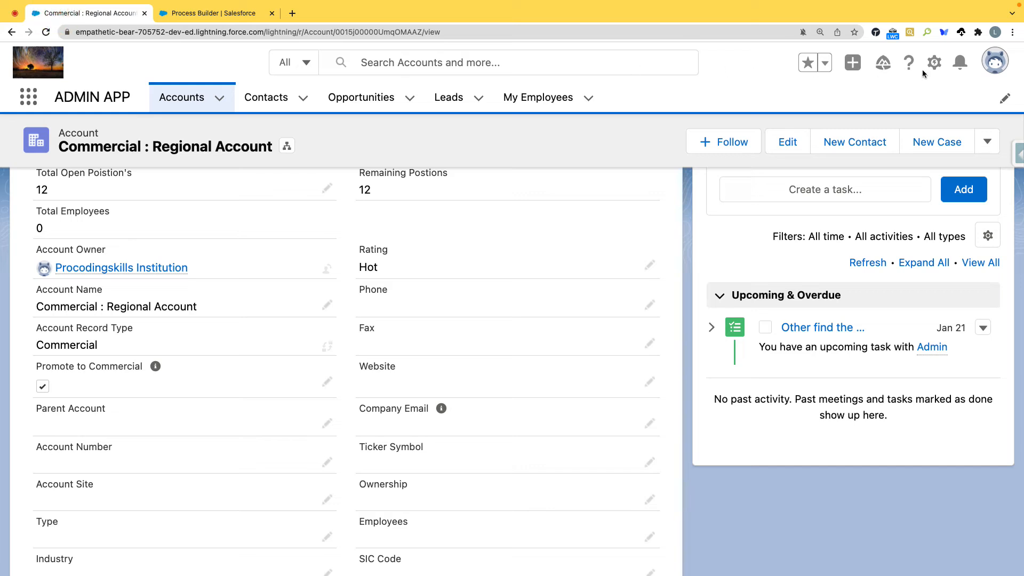
pyautogui.click(934, 62)
pyautogui.click(904, 98)
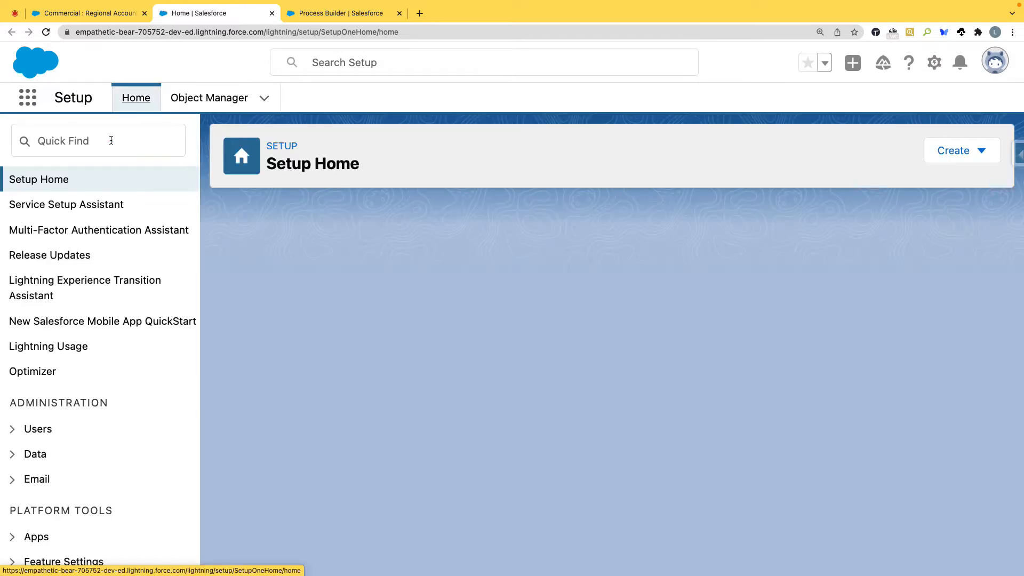
pyautogui.click(111, 140)
pyautogui.write('workf')
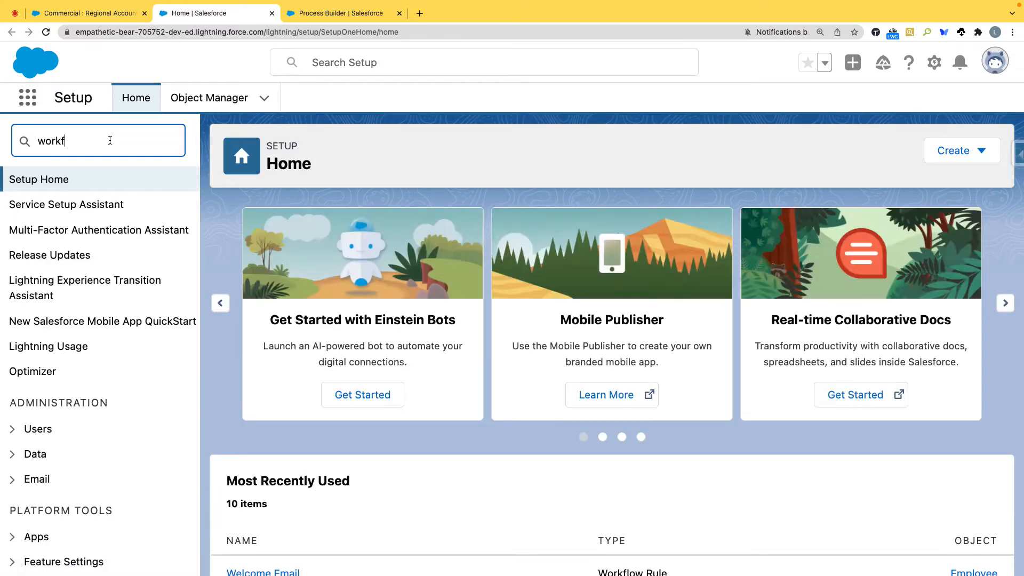
pyautogui.click(92, 437)
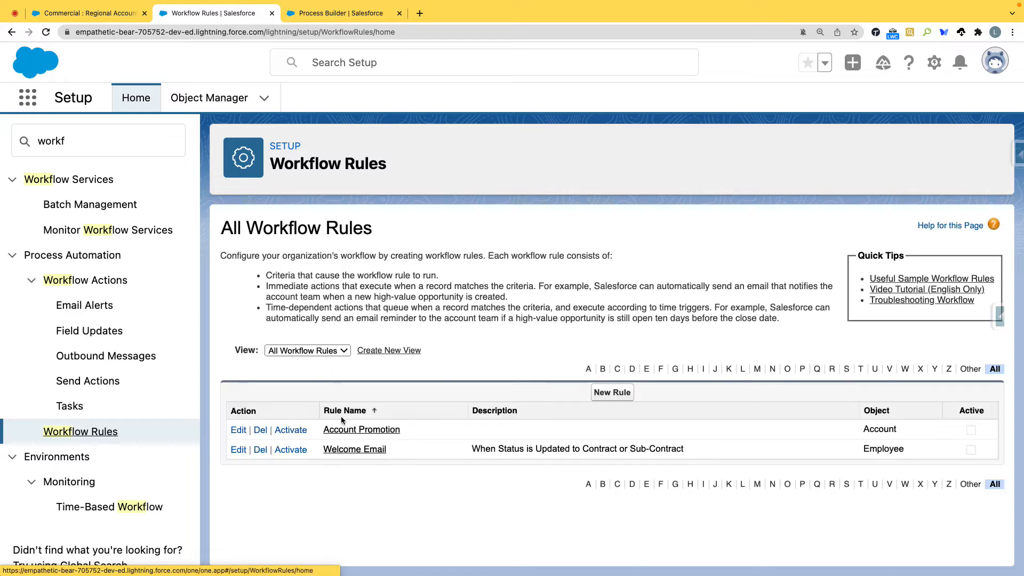
pyautogui.click(352, 433)
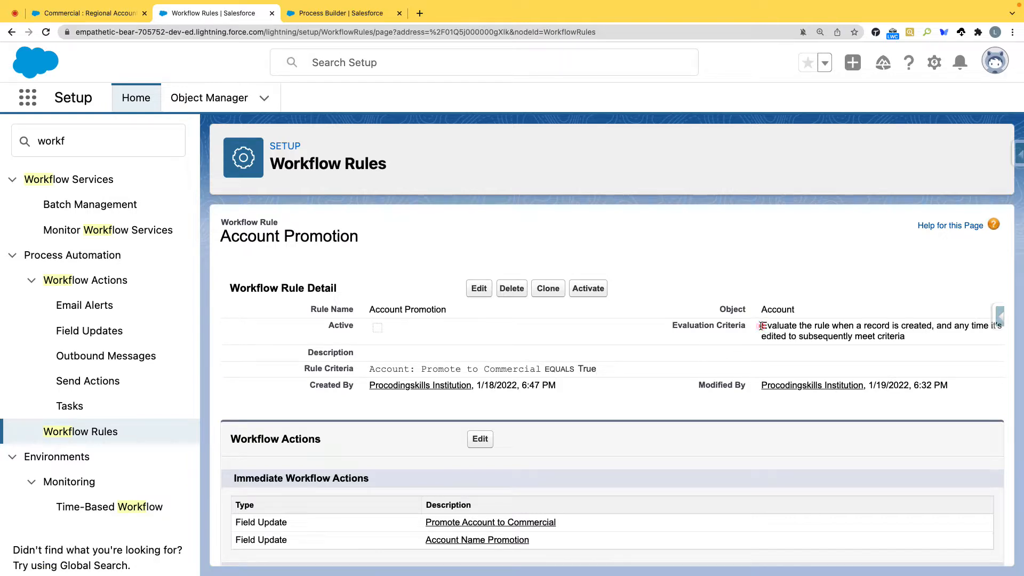
# Step: Review the Account Promotion rule's criteria and evaluation criteria, and compare them with the start setting of the process's Account node
pyautogui.moveTo(598, 369); pyautogui.dragTo(374, 369)
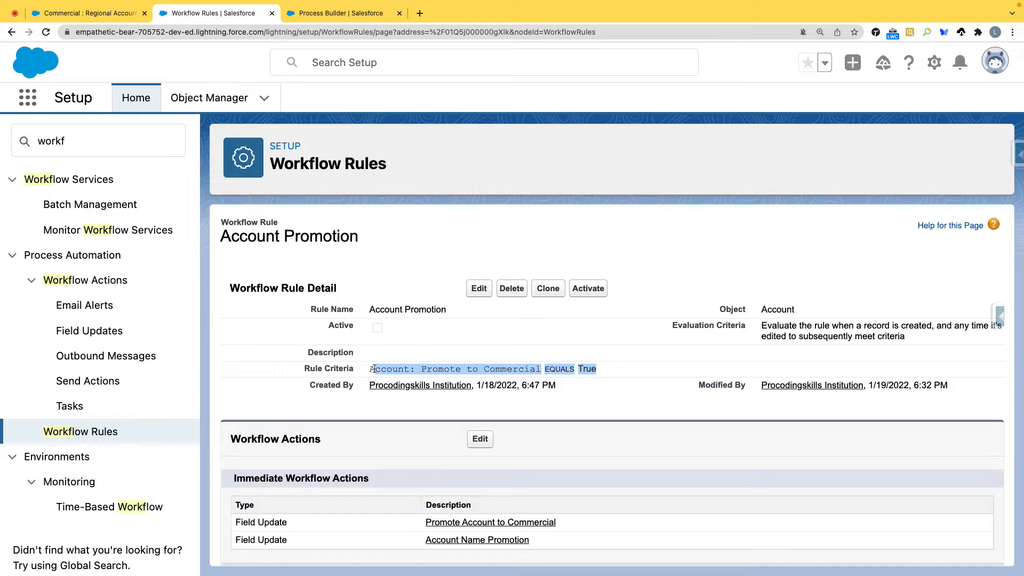
pyautogui.moveTo(762, 326); pyautogui.dragTo(908, 336)
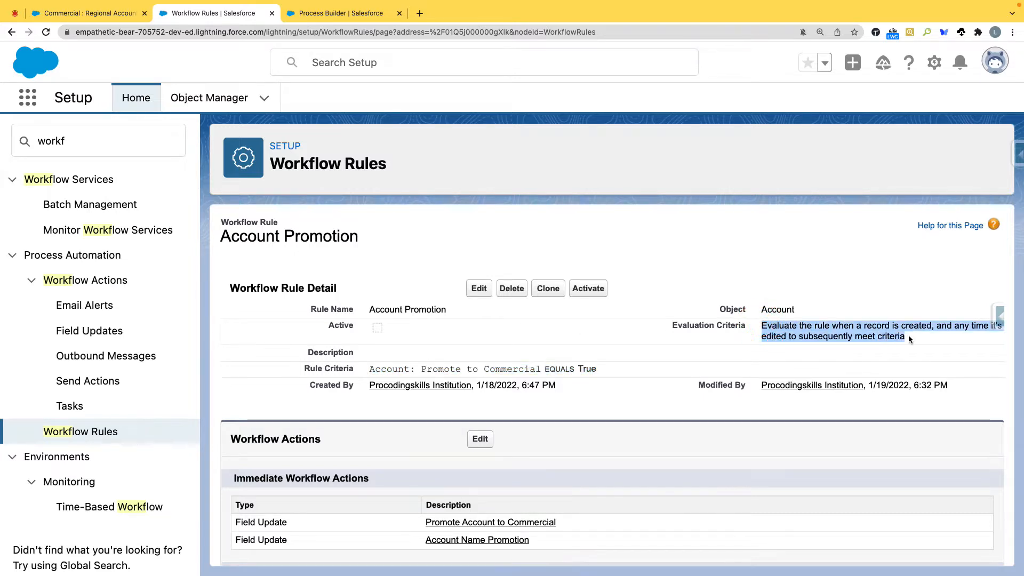
pyautogui.click(821, 336)
pyautogui.moveTo(911, 337); pyautogui.dragTo(764, 320)
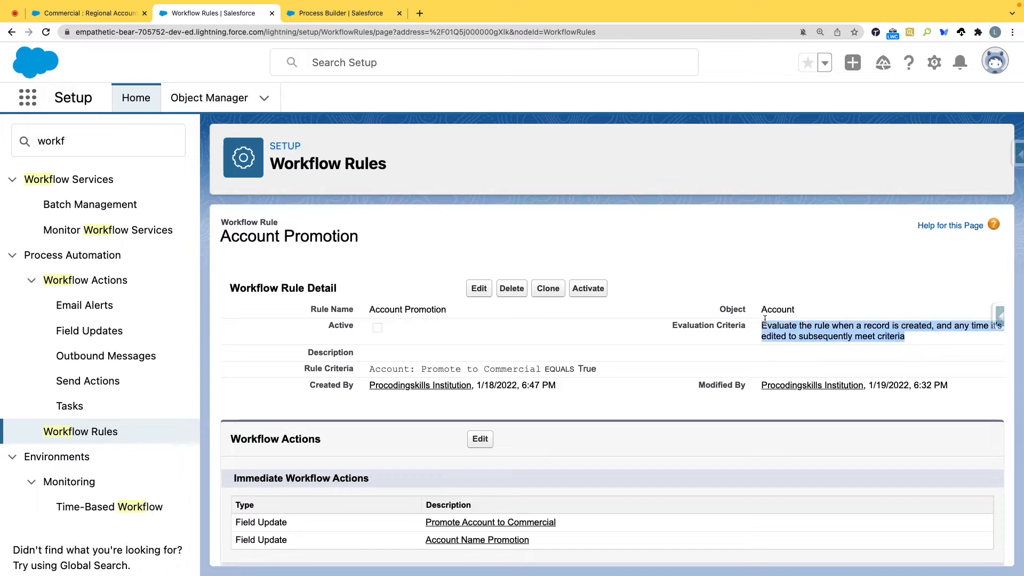
pyautogui.click(335, 12)
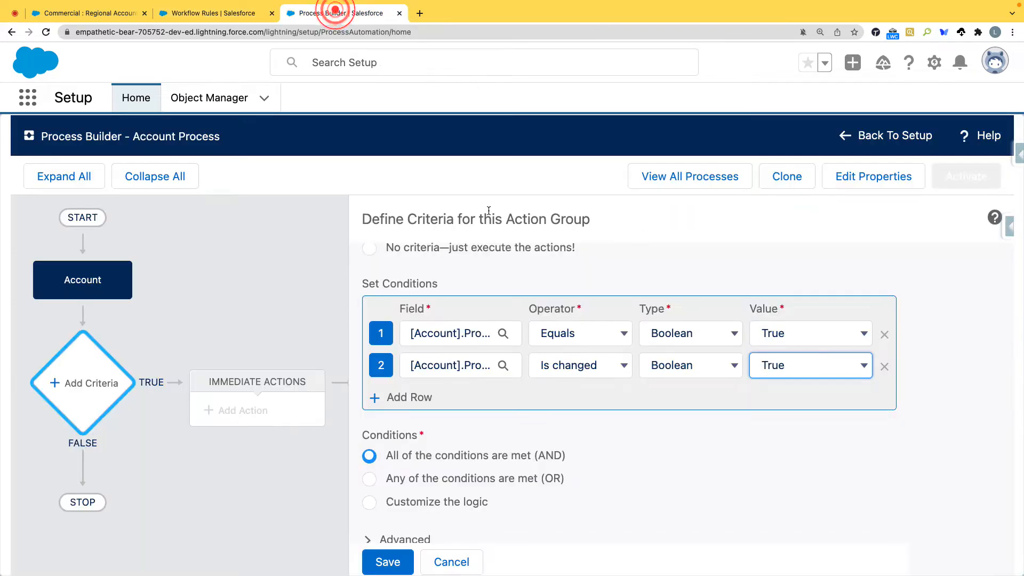
pyautogui.click(77, 286)
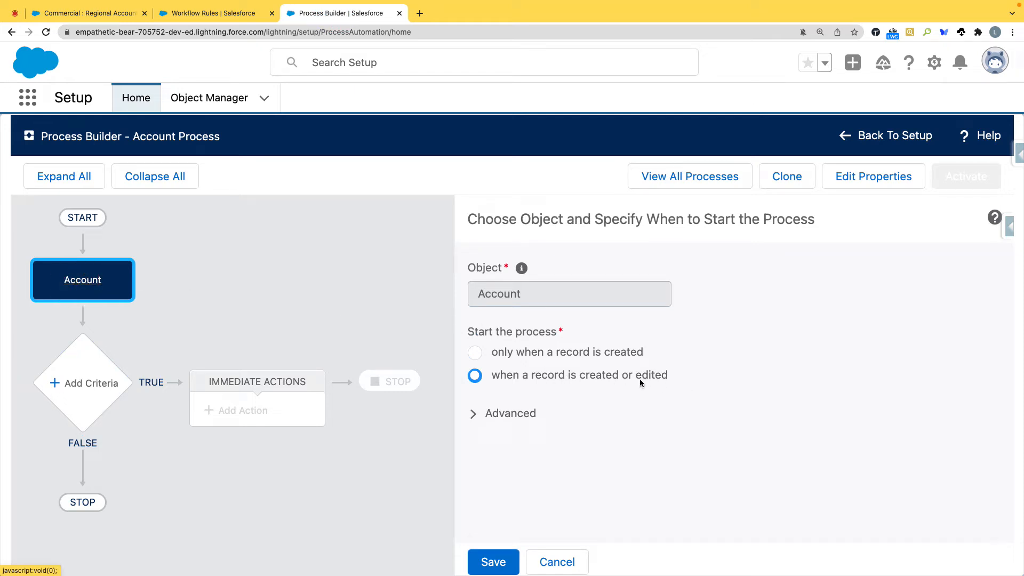
# Step: Reopen the criteria definition and name it "Is Account Promotable ?" again
pyautogui.click(99, 377)
pyautogui.scroll(3, 456, 309)
pyautogui.click(451, 295)
pyautogui.click(449, 322)
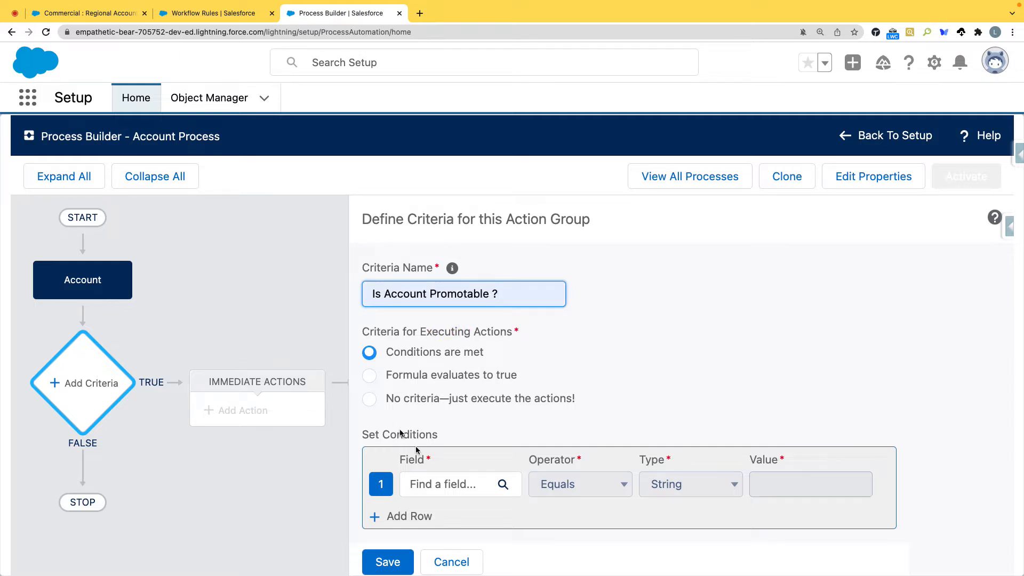
# Step: Set the first condition to the Account field Promote to Commercial with operator Is changed and value True
pyautogui.scroll(-3, 459, 480)
pyautogui.click(470, 405)
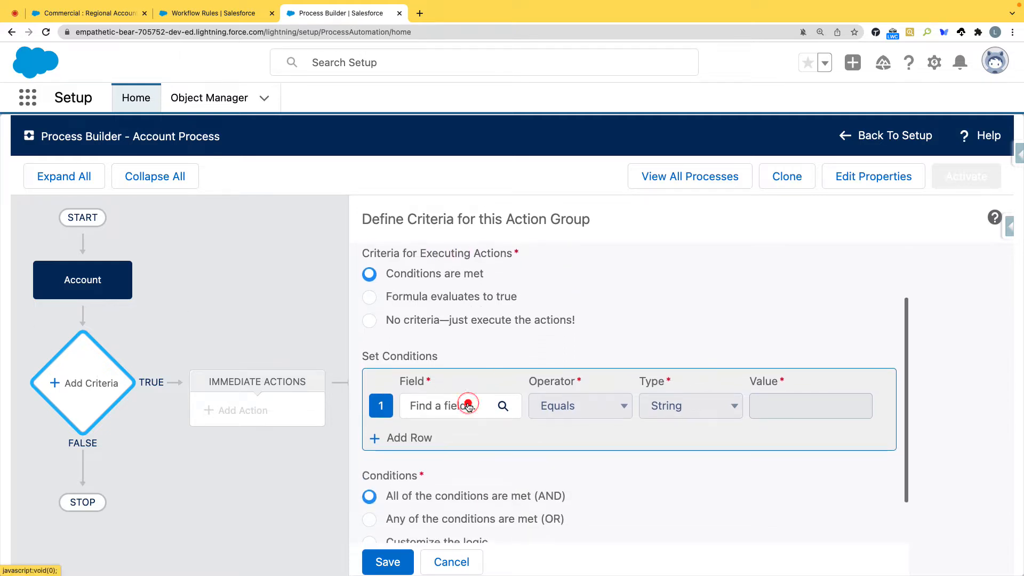
pyautogui.click(408, 321)
pyautogui.write('Promo')
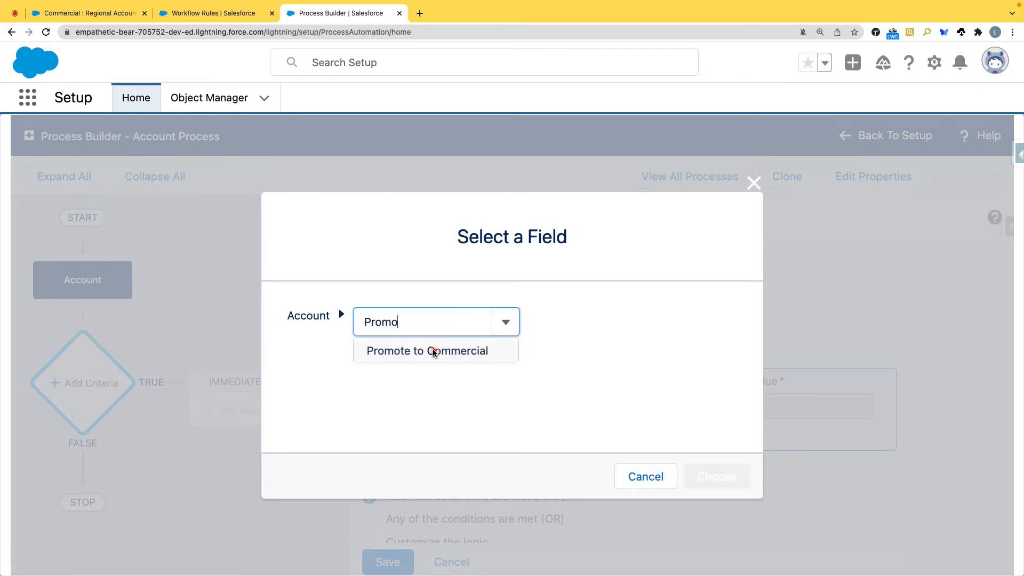
pyautogui.click(434, 351)
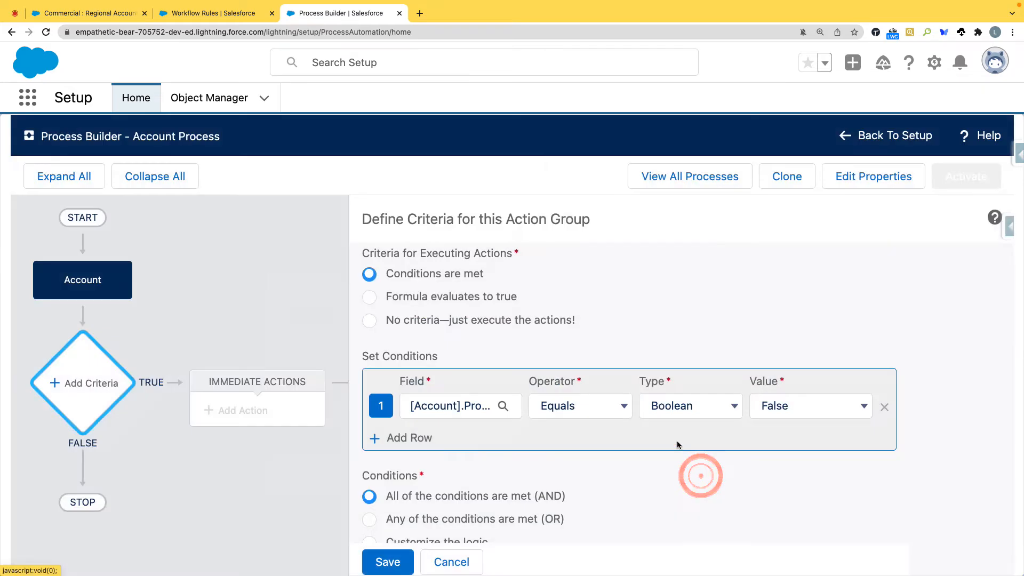
pyautogui.click(618, 406)
pyautogui.click(589, 457)
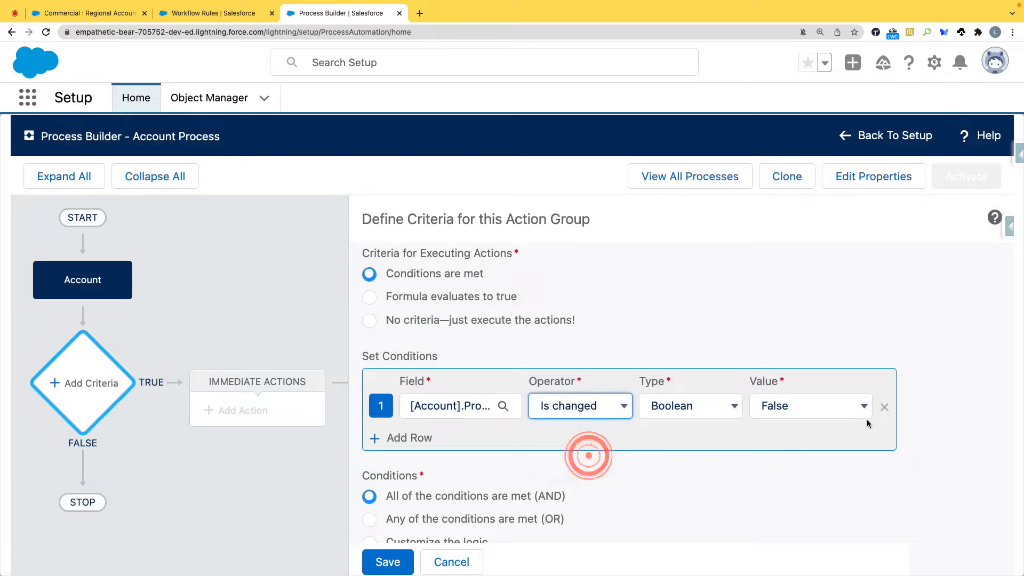
pyautogui.click(834, 409)
pyautogui.click(790, 393)
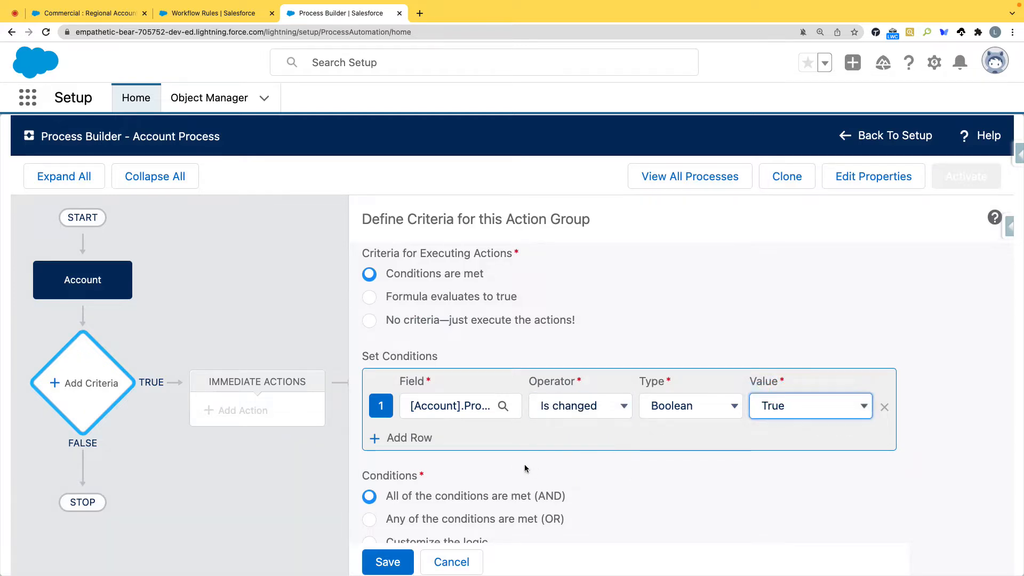
# Step: Add a second condition, Account field Promote to Commercial Equals True, and save the criteria
pyautogui.click(408, 440)
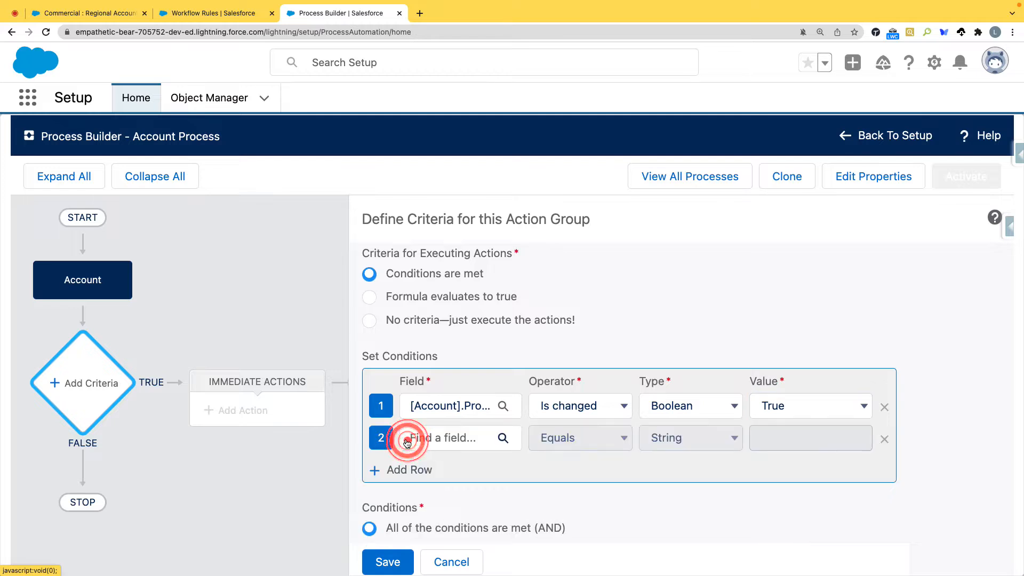
pyautogui.click(457, 439)
pyautogui.click(416, 323)
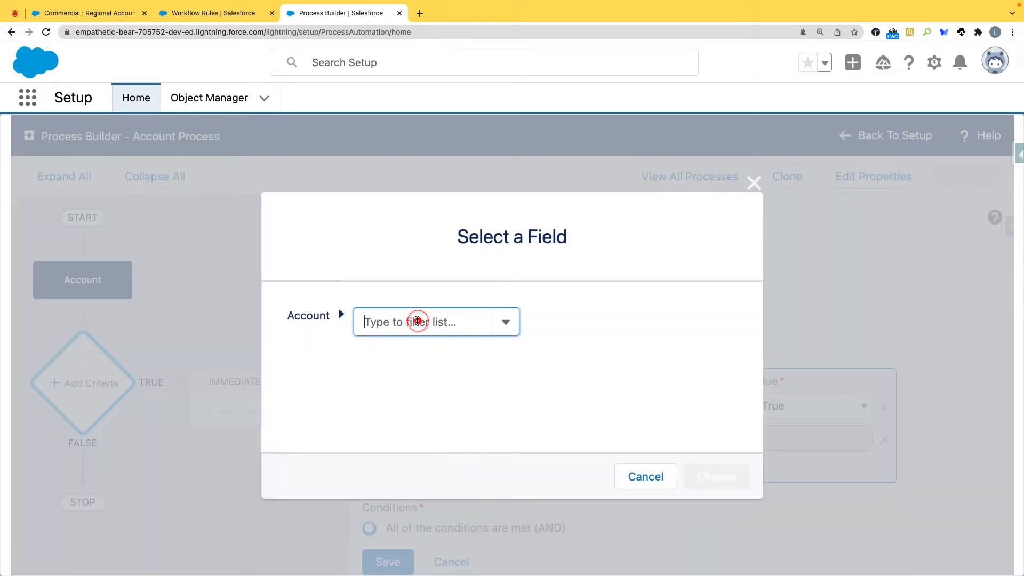
pyautogui.write('prmo')
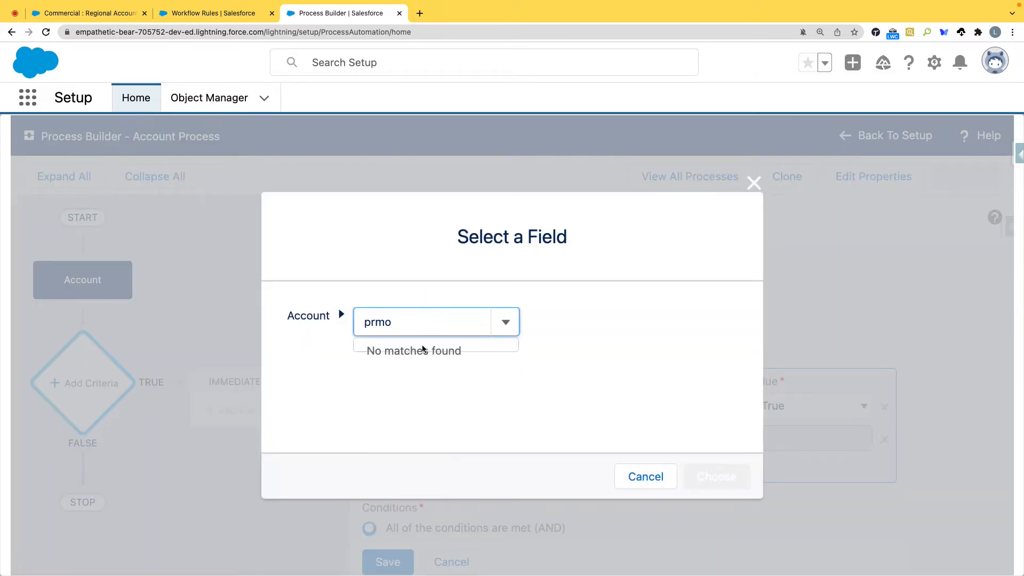
pyautogui.press('BackSpace')
pyautogui.press('BackSpace')
pyautogui.write('omo')
pyautogui.click(454, 353)
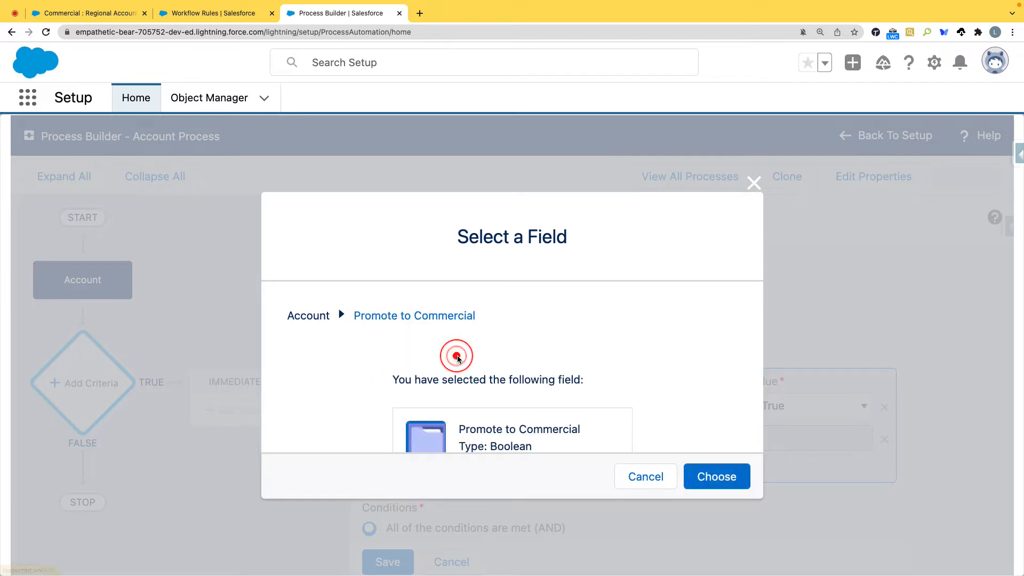
pyautogui.click(688, 479)
pyautogui.click(808, 439)
pyautogui.click(790, 421)
pyautogui.scroll(-2, 581, 394)
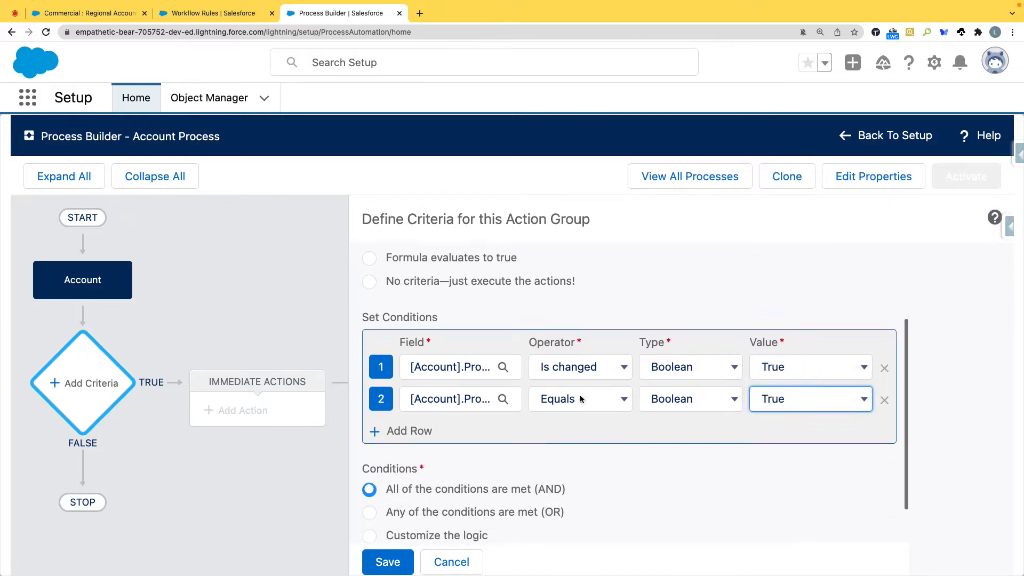
pyautogui.click(377, 561)
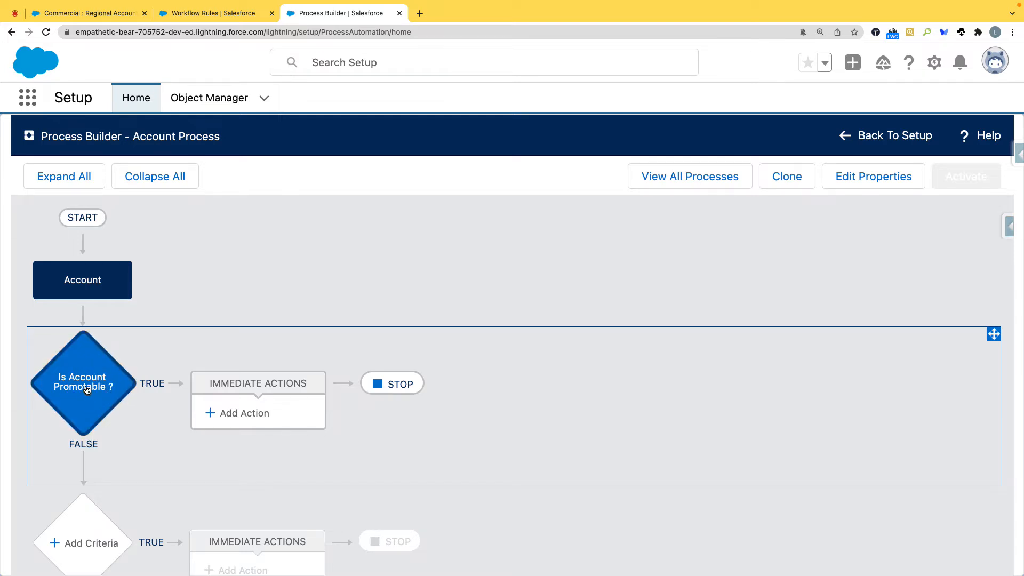
# Step: Add an immediate action of type Update Records to the TRUE branch of the "Is Account Promotable ?" criteria
pyautogui.scroll(-3, 88, 388)
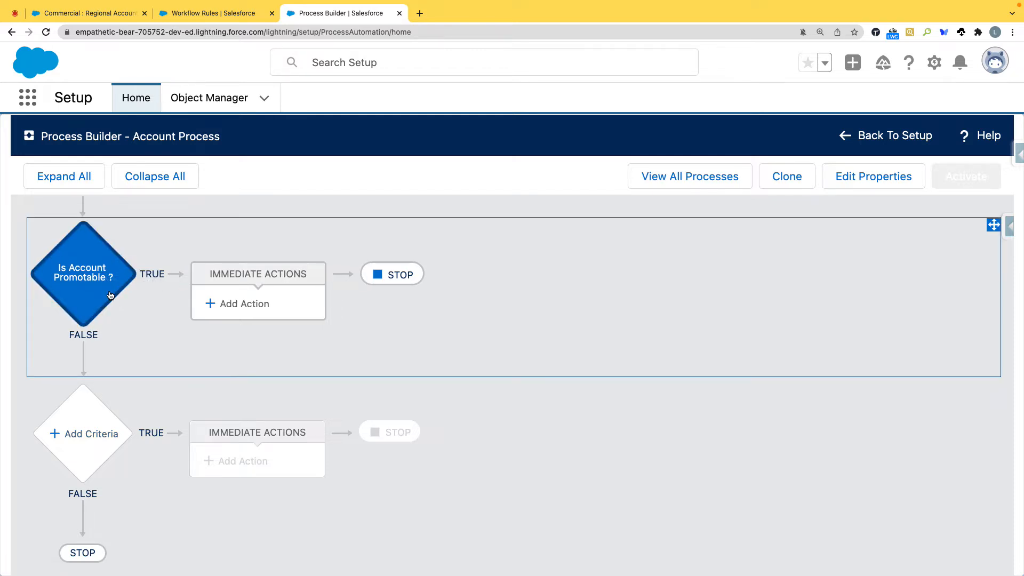
pyautogui.click(84, 275)
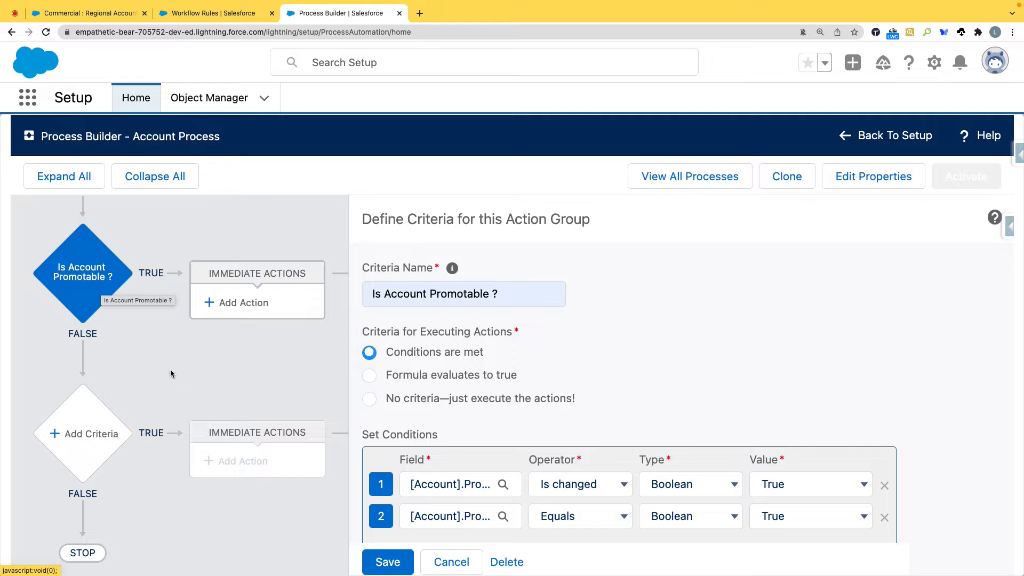
pyautogui.click(206, 376)
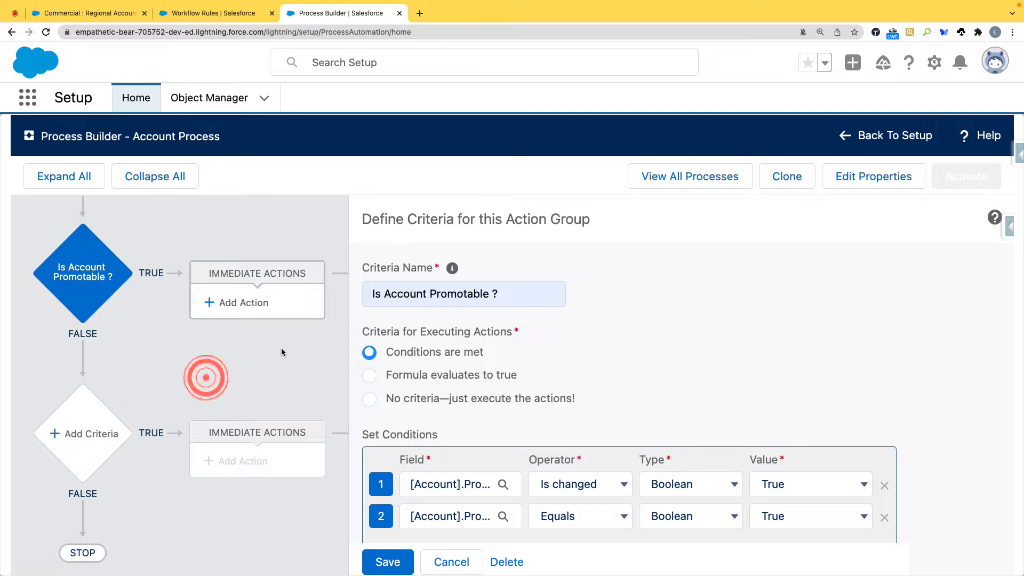
pyautogui.click(247, 306)
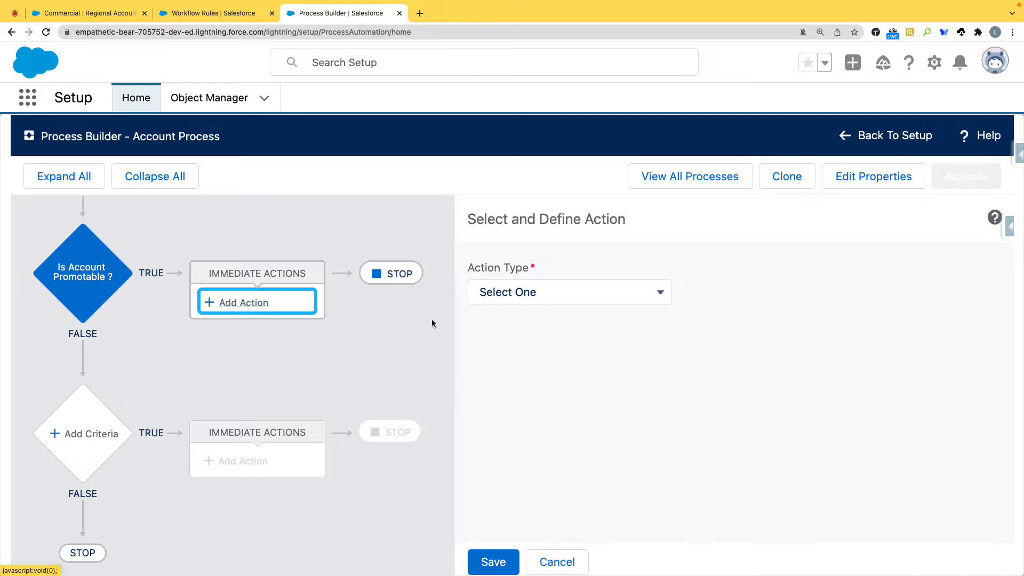
pyautogui.click(569, 294)
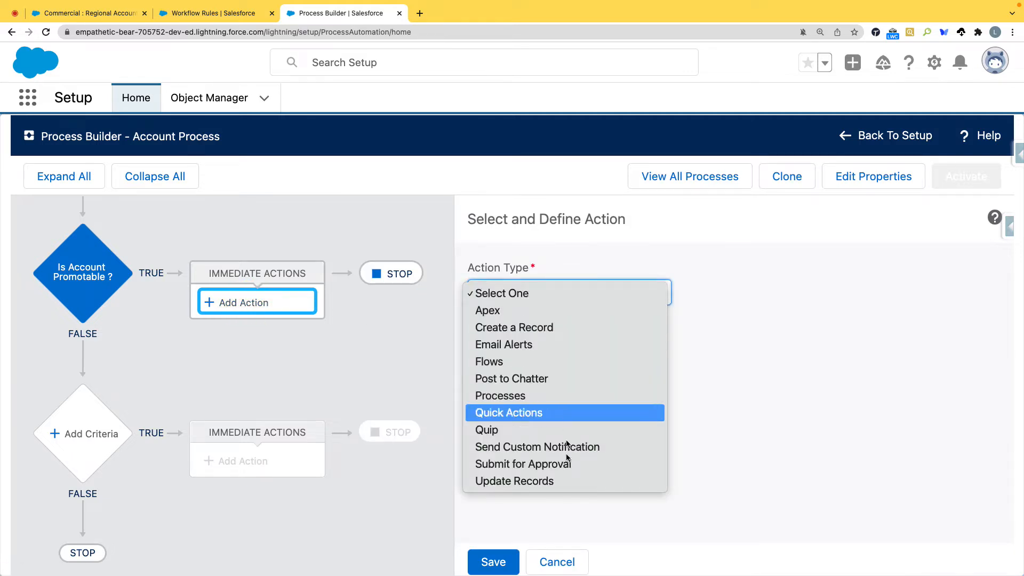
pyautogui.click(569, 482)
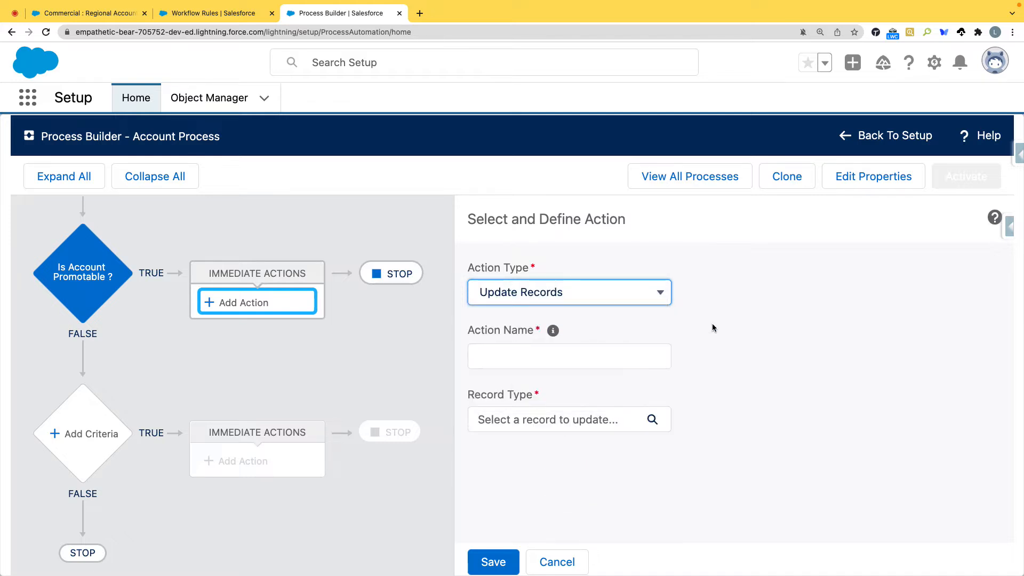
# Step: Name the update action "Account Record Type Promote to Commercial"
pyautogui.click(535, 356)
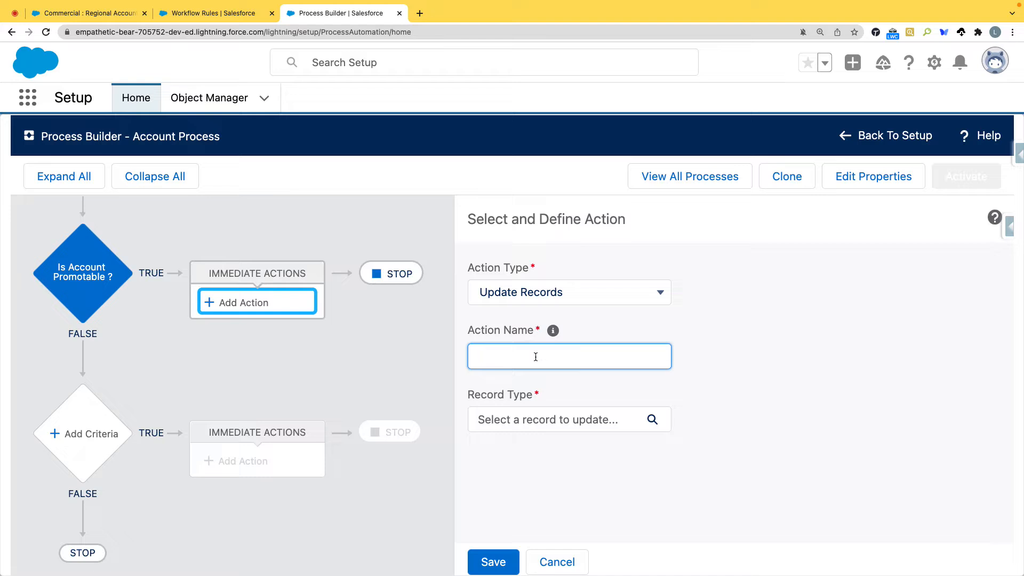
pyautogui.write('Account Record Type Promoto C')
pyautogui.press('BackSpace')
pyautogui.press('BackSpace')
pyautogui.press('BackSpace')
pyautogui.press('BackSpace')
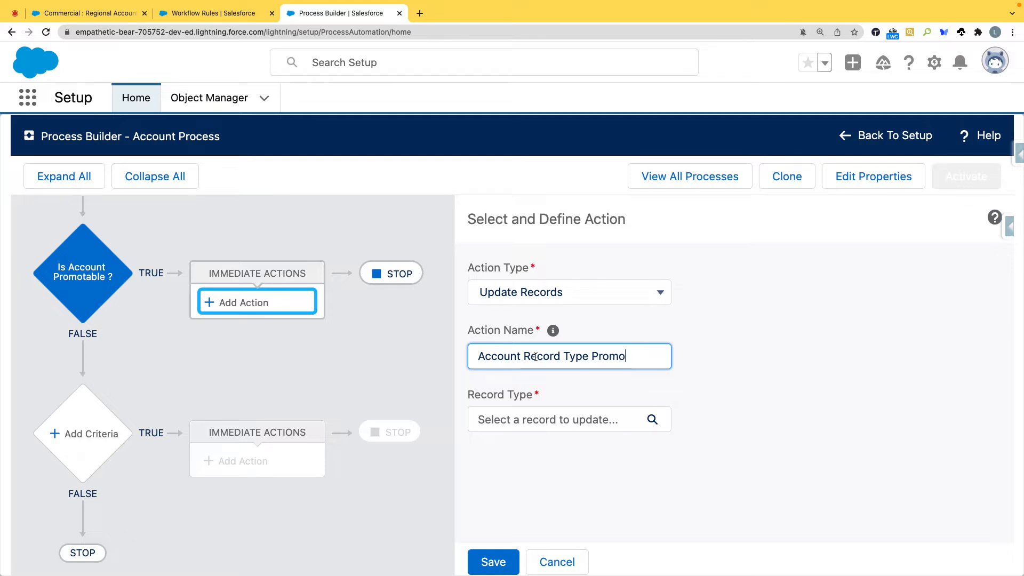
pyautogui.write('t')
pyautogui.press('BackSpace')
pyautogui.press('BackSpace')
pyautogui.press('BackSpace')
pyautogui.press('BackSpace')
pyautogui.press('BackSpace')
pyautogui.write('omote to COmm')
pyautogui.press('BackSpace')
pyautogui.press('BackSpace')
pyautogui.press('BackSpace')
pyautogui.write('ommercial')
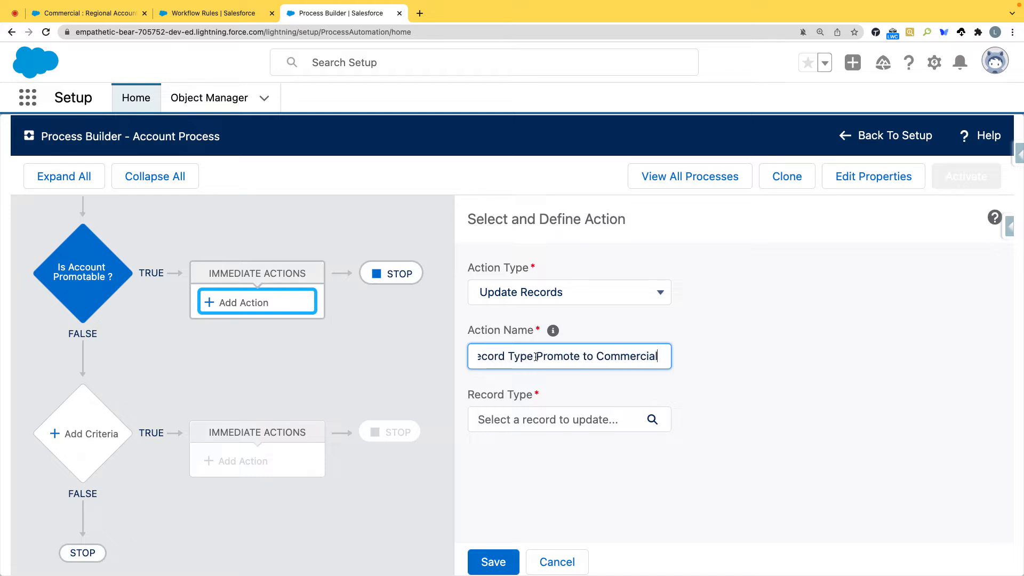
pyautogui.click(841, 391)
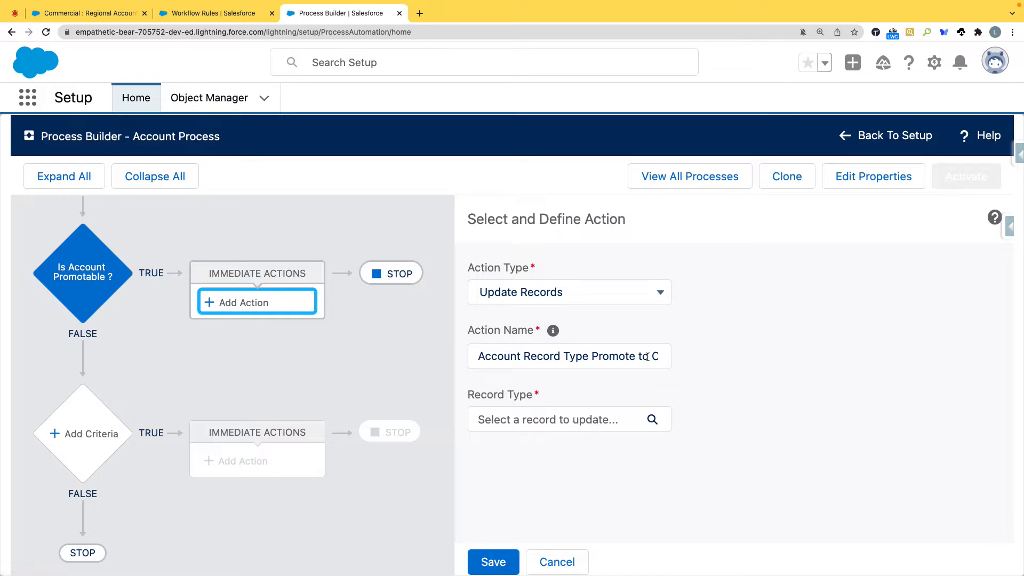
# Step: Open the selection of the record to update and filter the records related to the Account by "Empl"
pyautogui.click(577, 422)
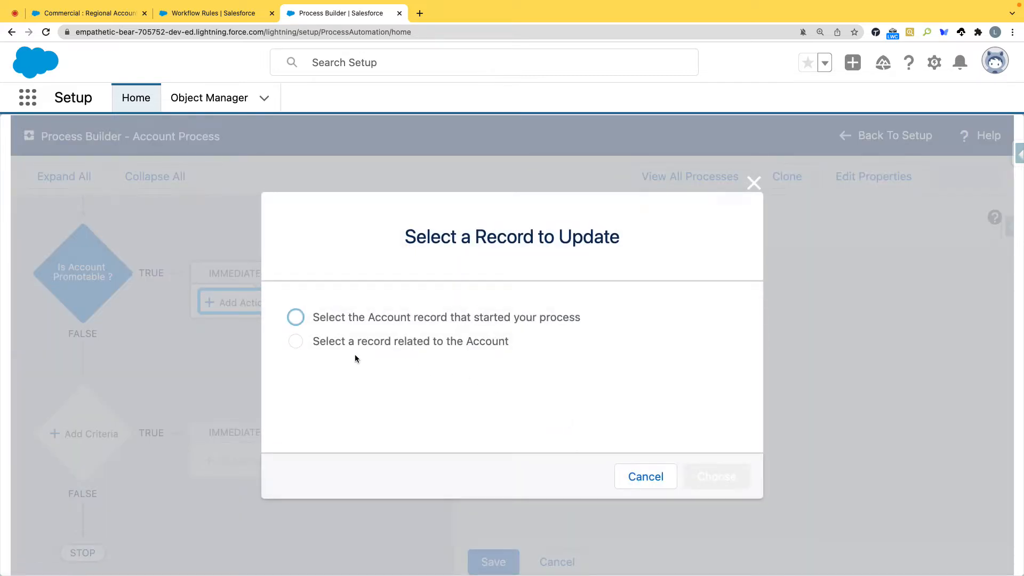
pyautogui.click(395, 340)
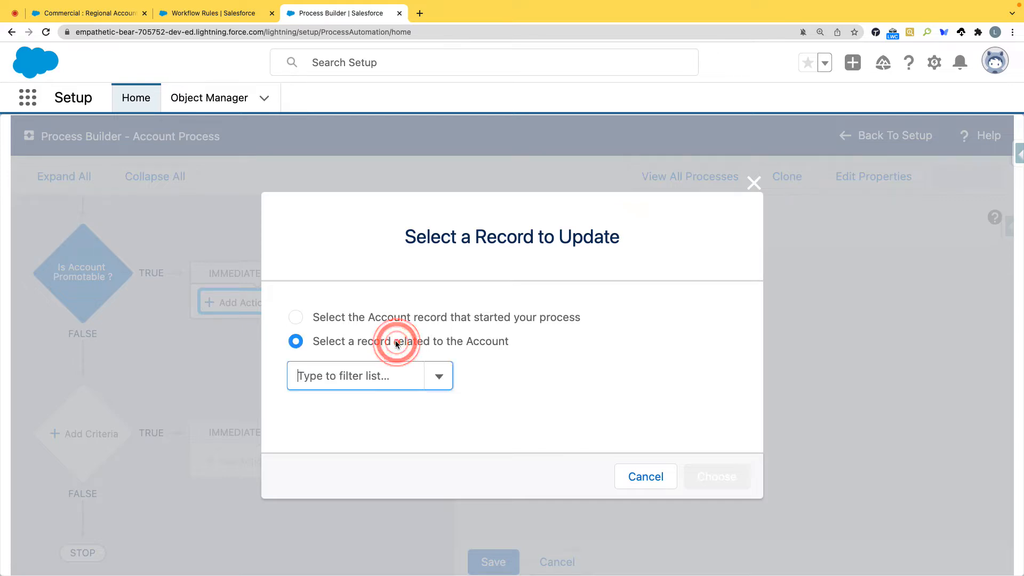
pyautogui.click(325, 316)
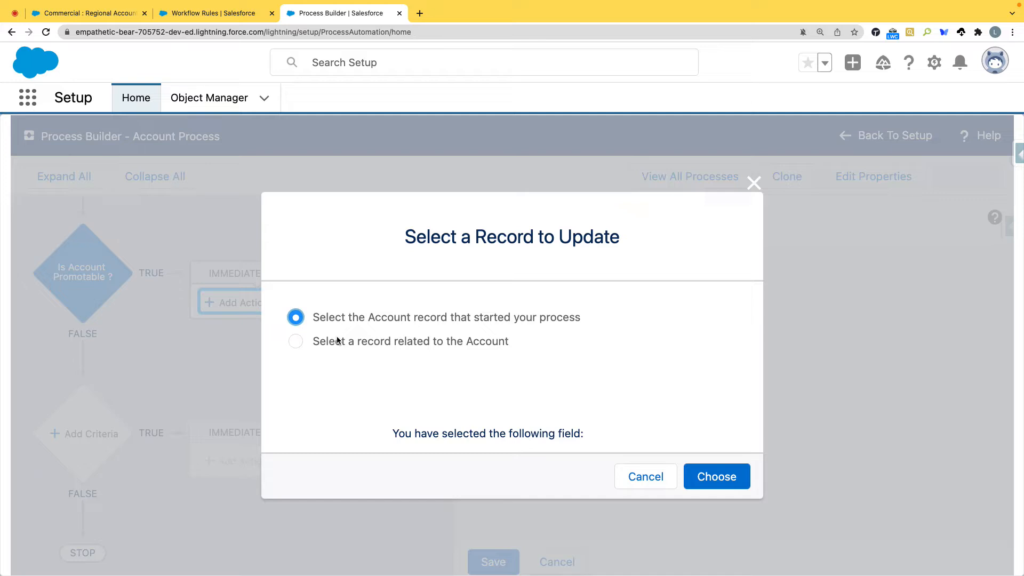
pyautogui.click(409, 342)
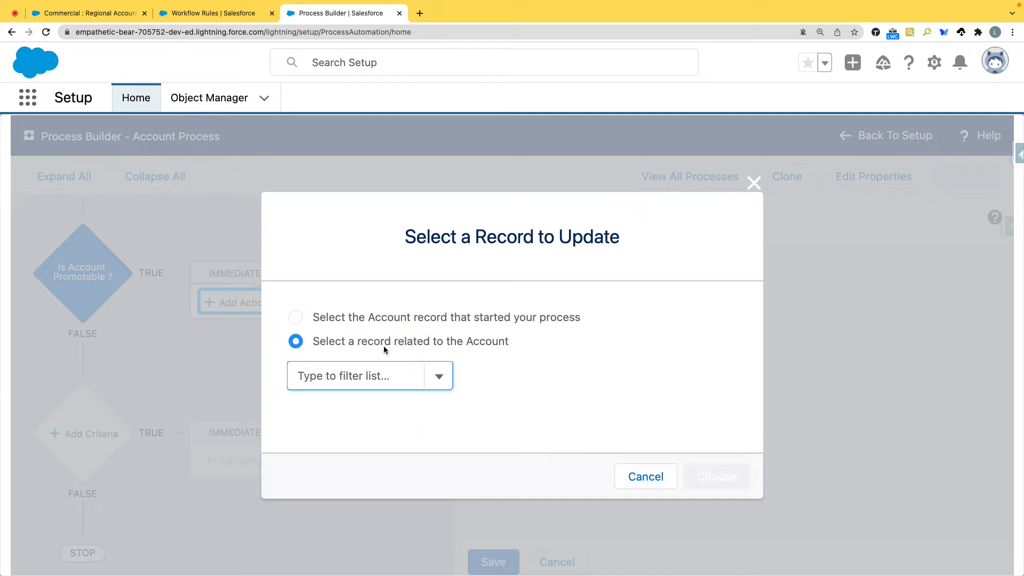
pyautogui.click(439, 376)
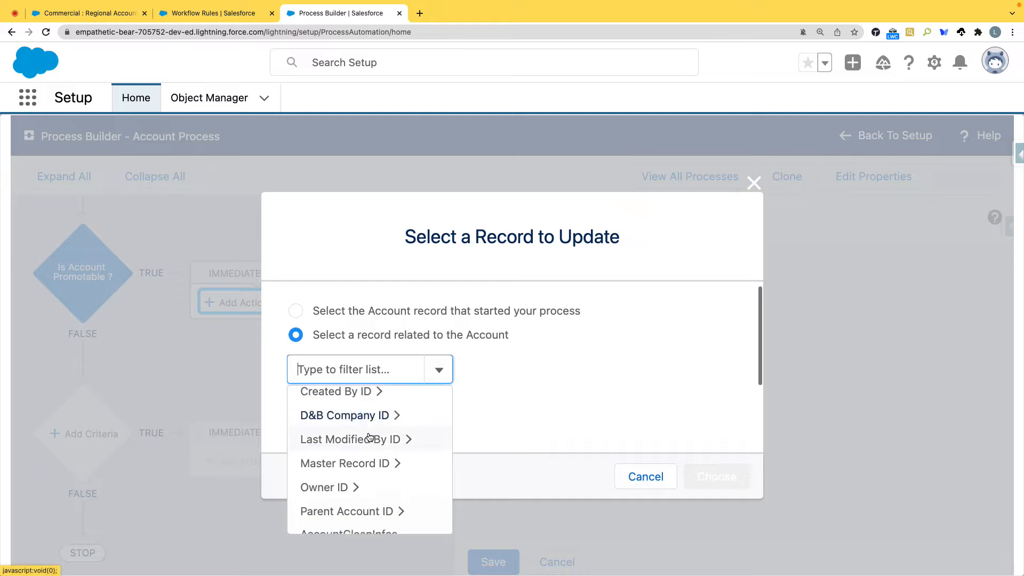
pyautogui.scroll(-8, 368, 432)
pyautogui.scroll(-2, 331, 398)
pyautogui.scroll(10, 338, 297)
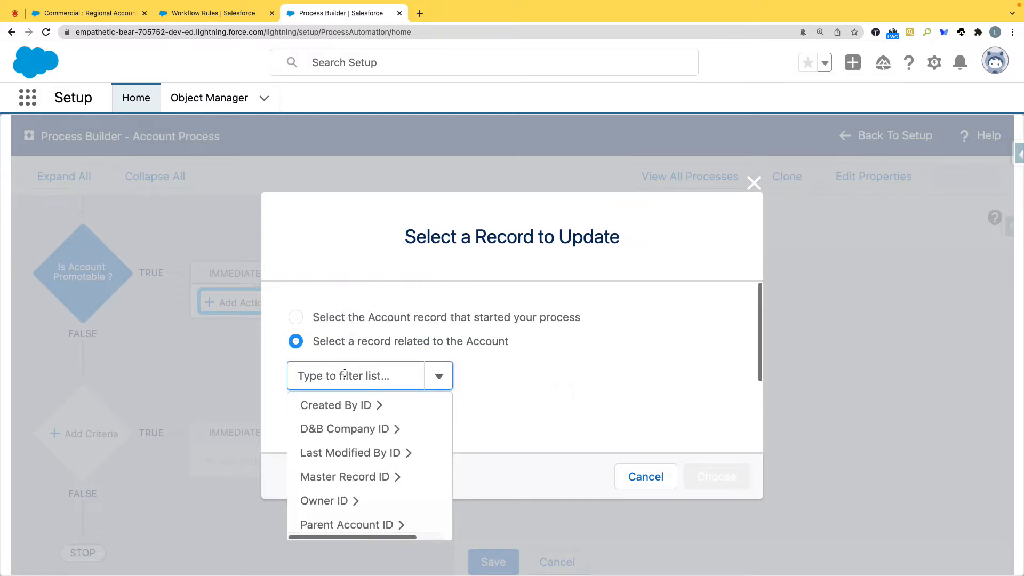
pyautogui.write('Emp')
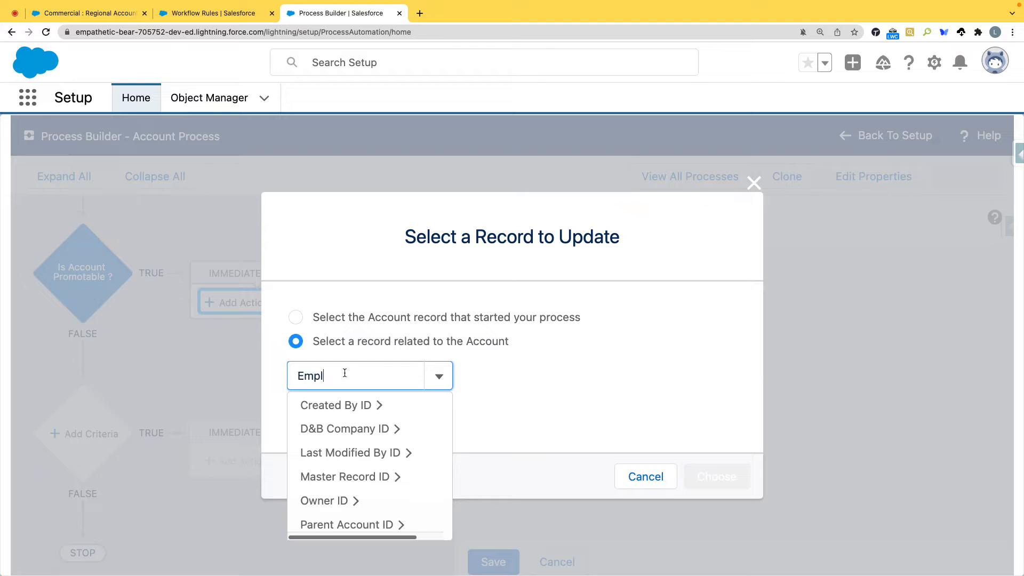
pyautogui.write('l')
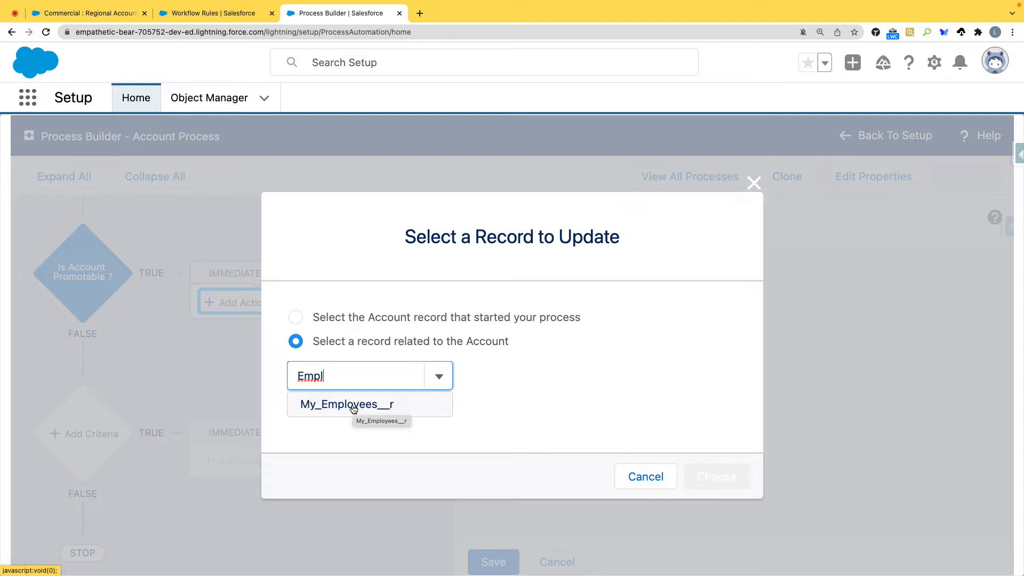
# Step: Choose the Account record that started the process as the record to update
pyautogui.click(297, 318)
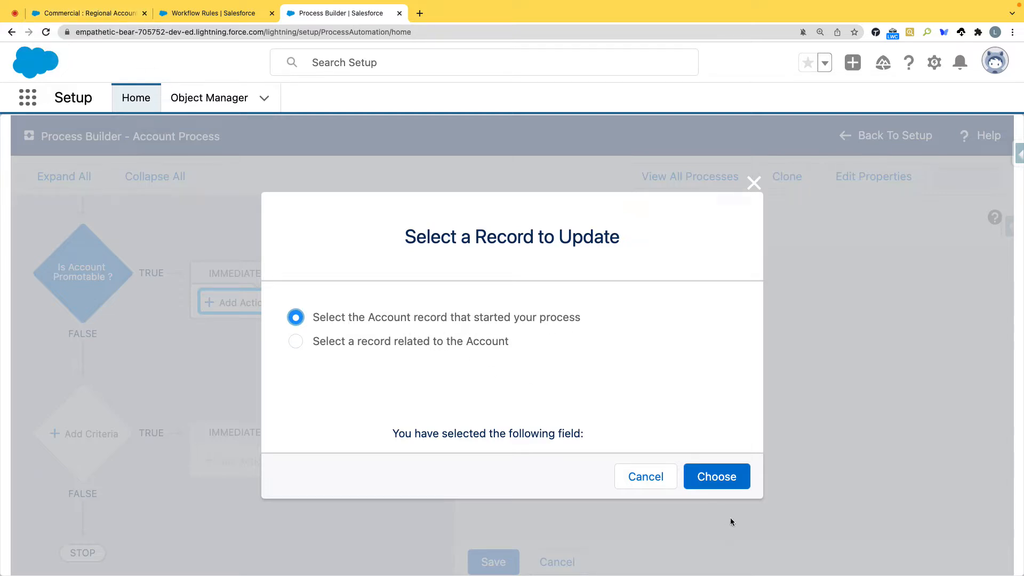
pyautogui.click(719, 476)
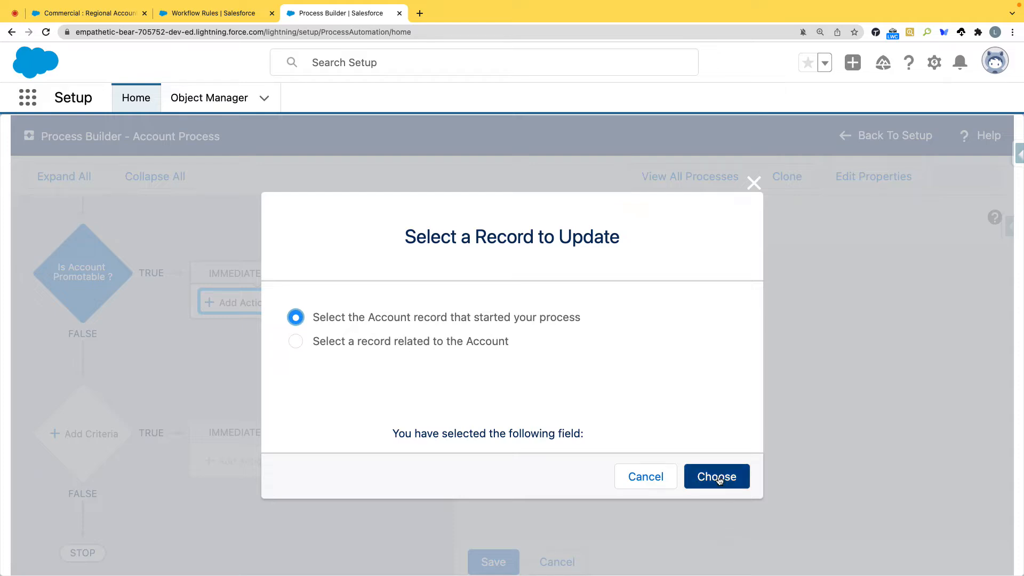
pyautogui.click(718, 477)
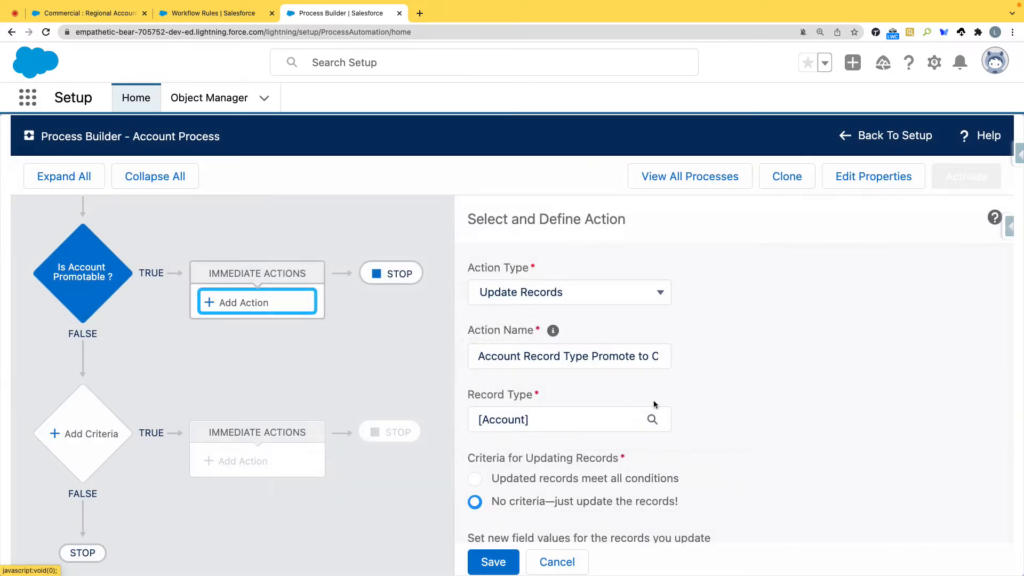
# Step: Try the option that updates only records meeting all conditions, and return to "No criteria—just update the records!"
pyautogui.scroll(-3, 701, 406)
pyautogui.scroll(-2, 700, 406)
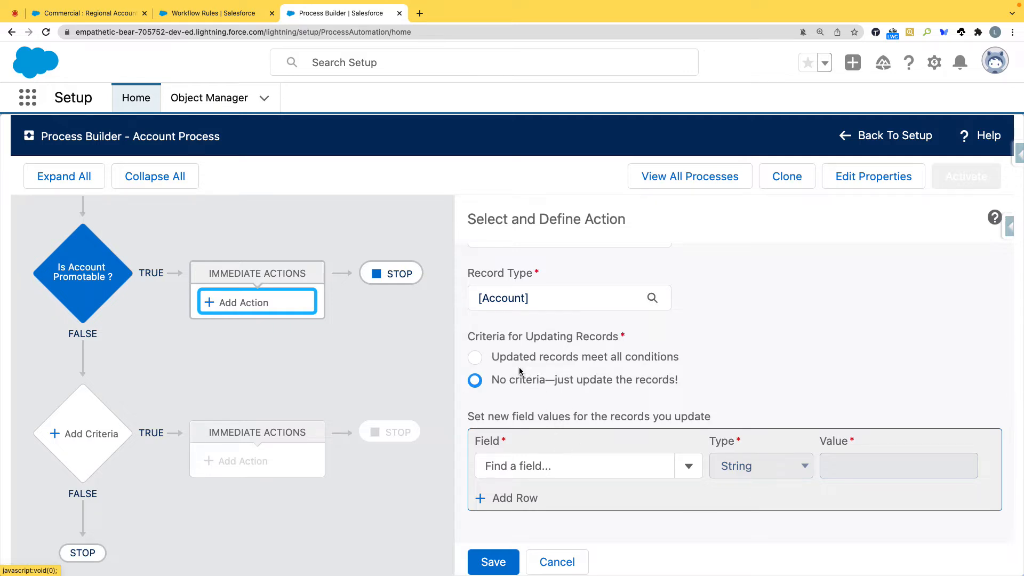
pyautogui.click(542, 359)
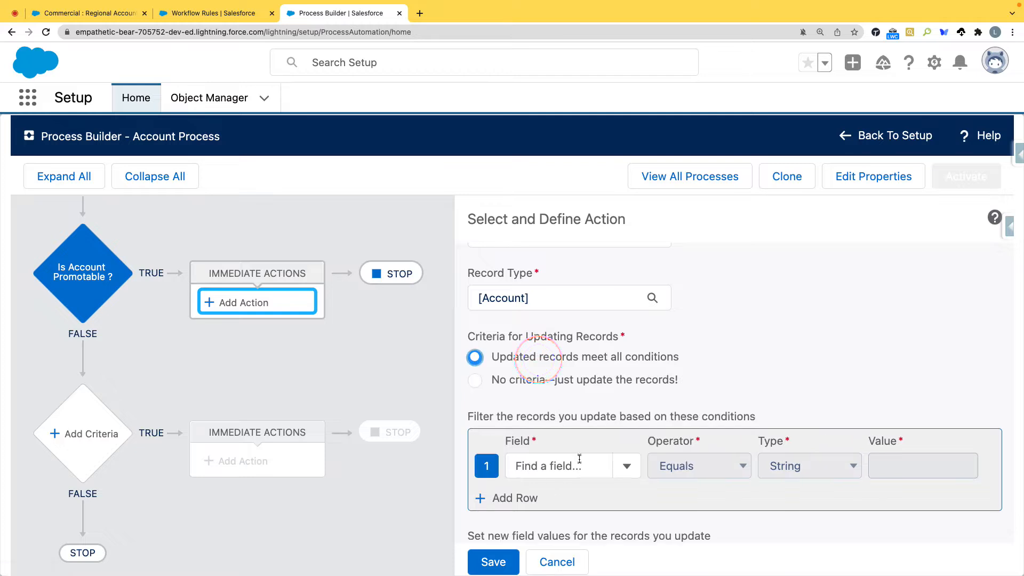
pyautogui.scroll(-3, 563, 411)
pyautogui.scroll(2, 549, 373)
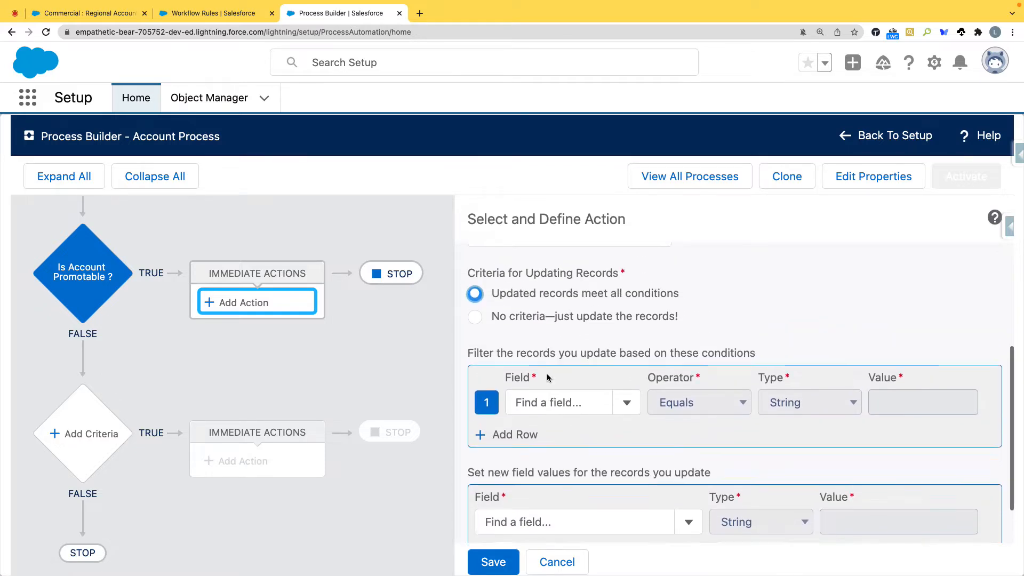
pyautogui.click(542, 318)
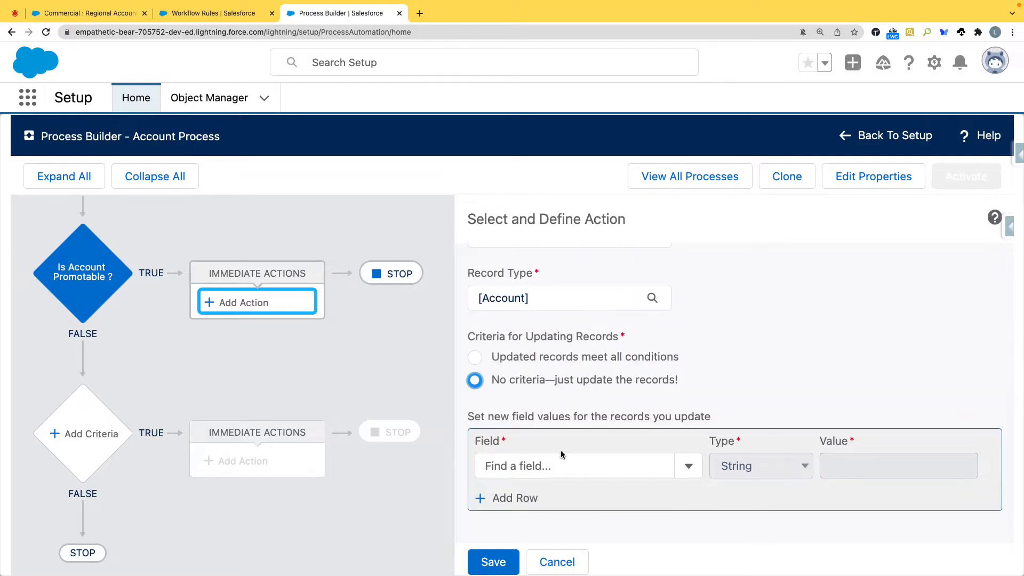
# Step: Pick Record Type ID as the field to update on the Account and keep its value type as ID
pyautogui.click(561, 466)
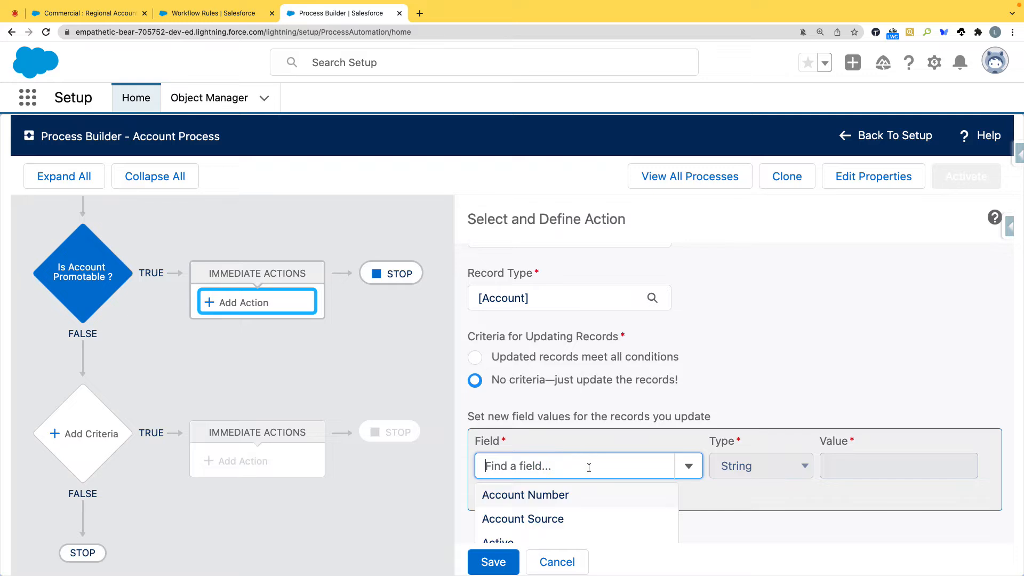
pyautogui.scroll(-2, 589, 472)
pyautogui.write('rec')
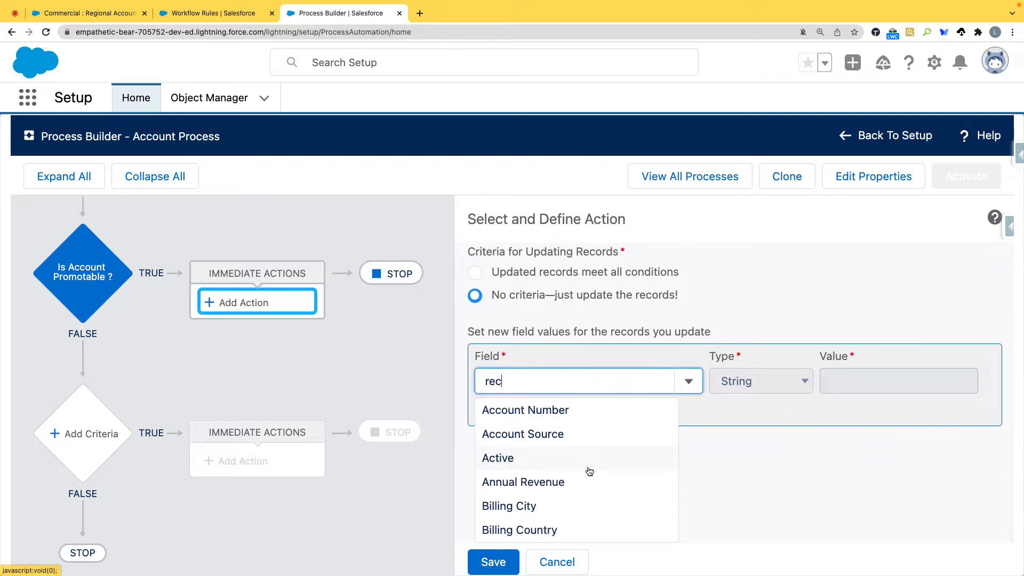
pyautogui.write('ord')
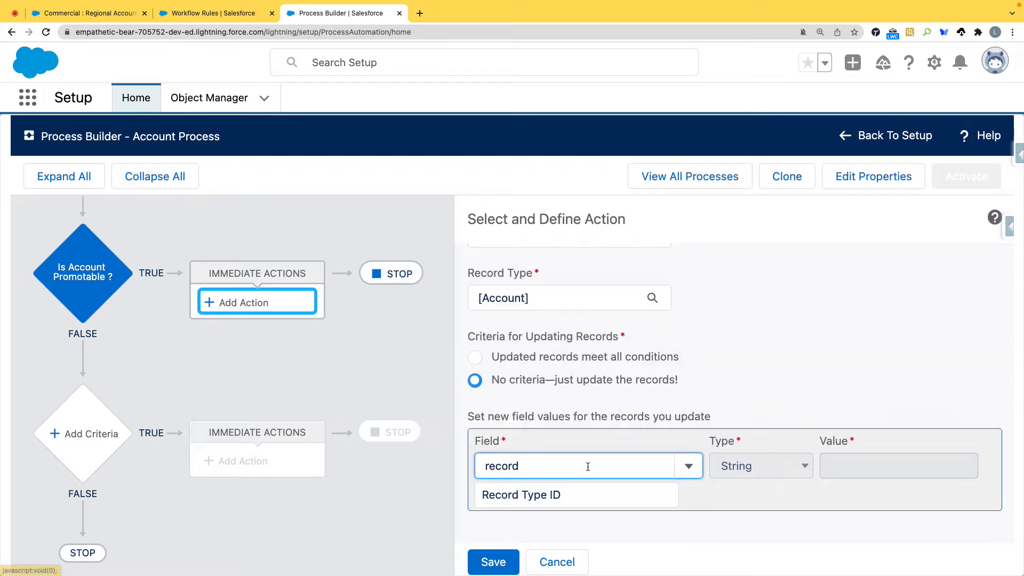
pyautogui.click(544, 491)
pyautogui.click(795, 466)
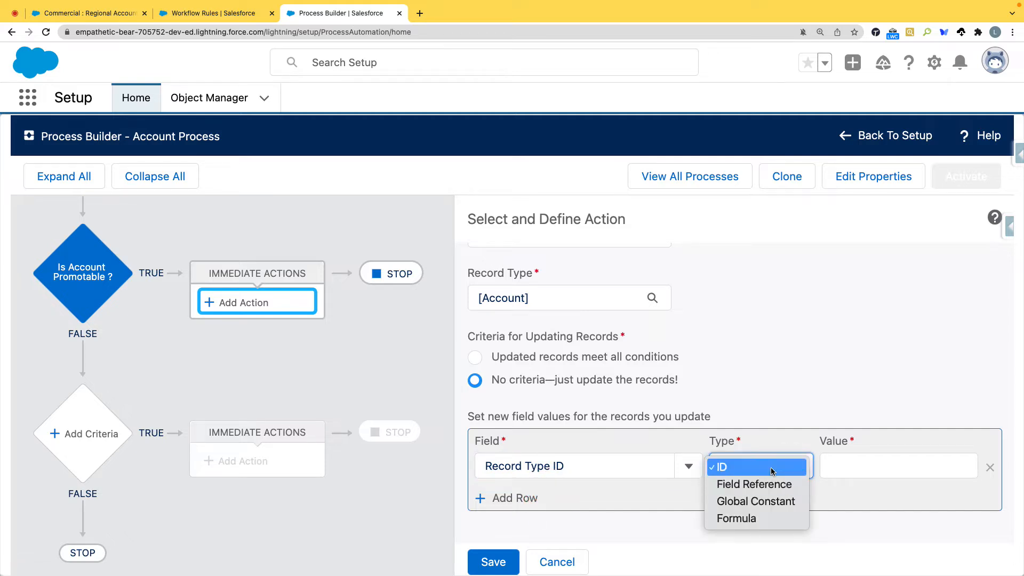
pyautogui.click(772, 469)
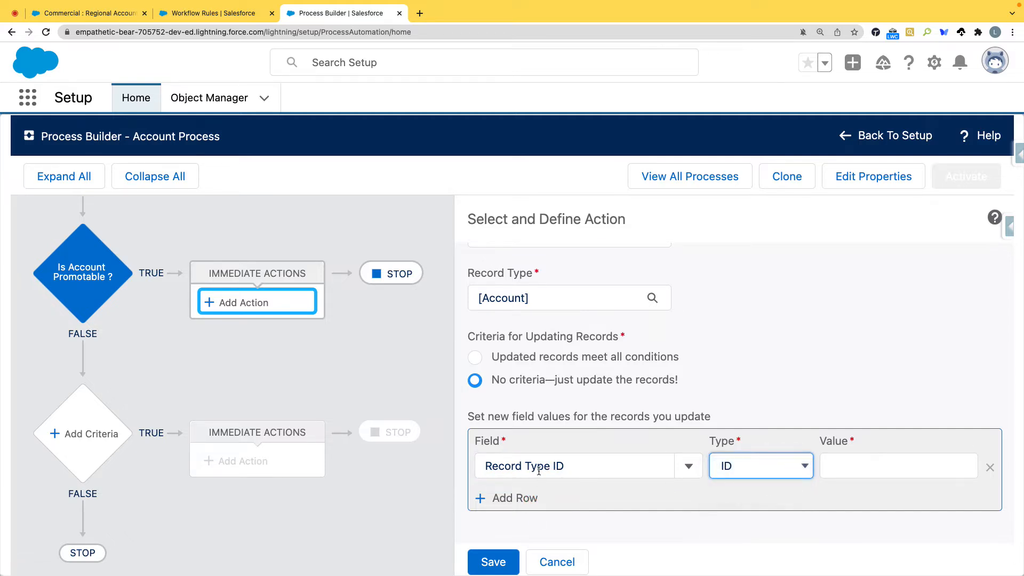
# Step: Open Setup from the Commercial : Regional Account record and go to the Account object in Object Manager
pyautogui.scroll(1, 833, 477)
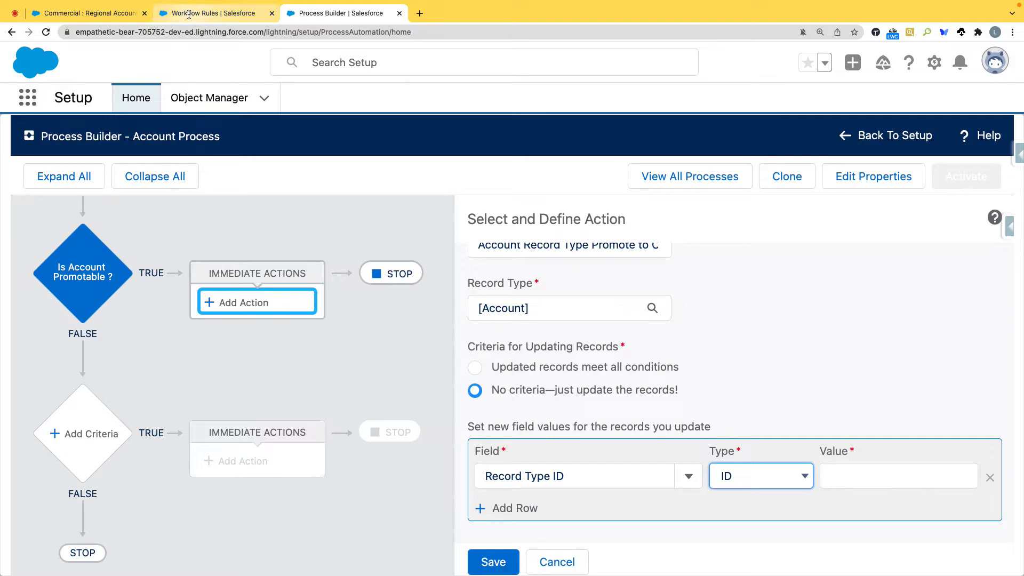
pyautogui.click(85, 13)
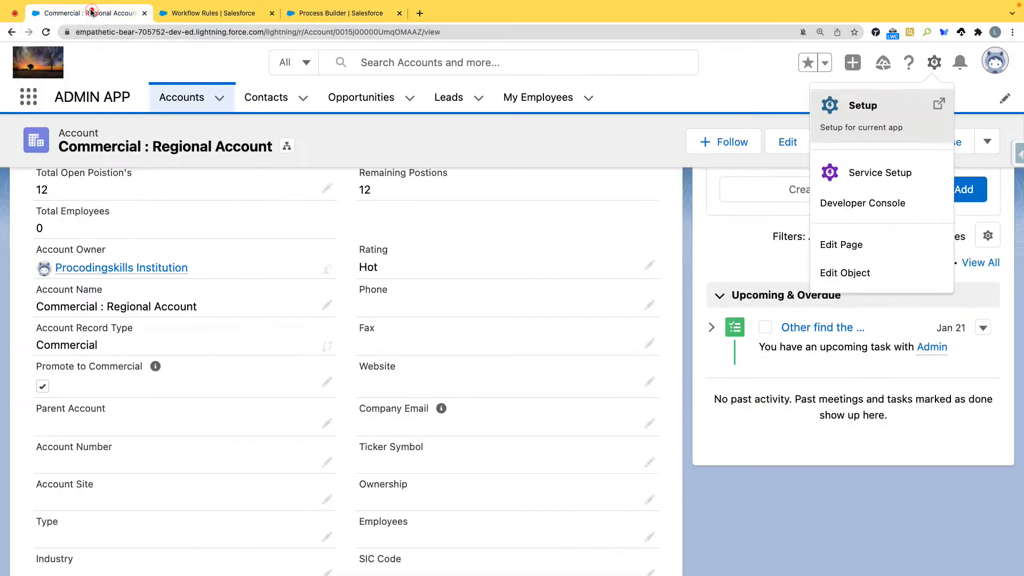
pyautogui.click(934, 62)
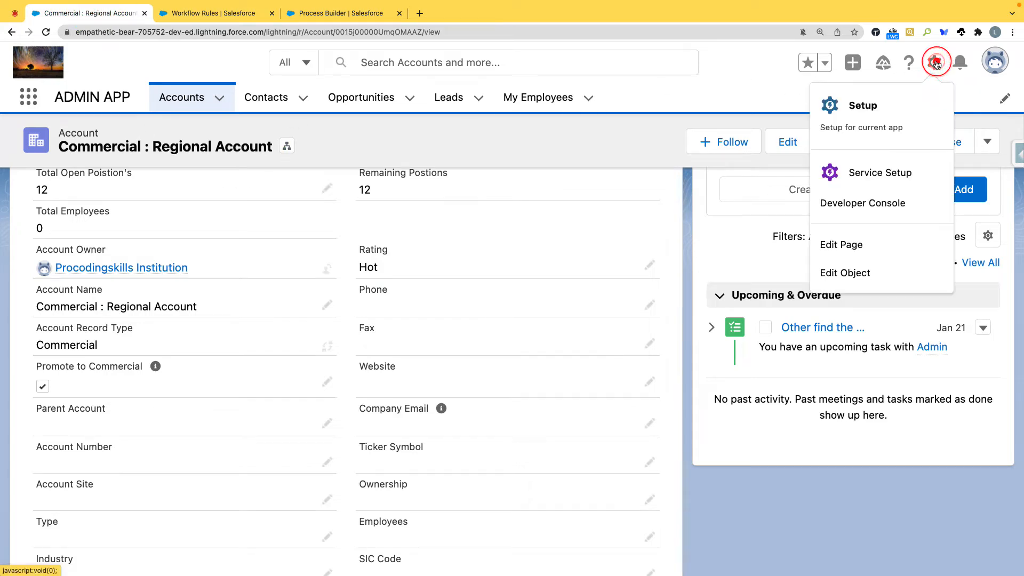
pyautogui.click(871, 107)
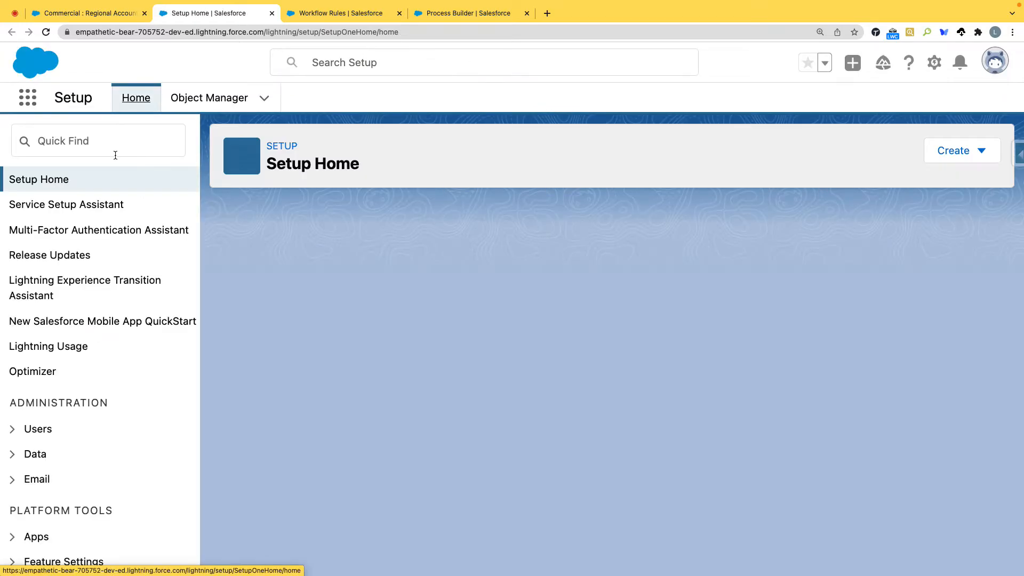
pyautogui.click(212, 102)
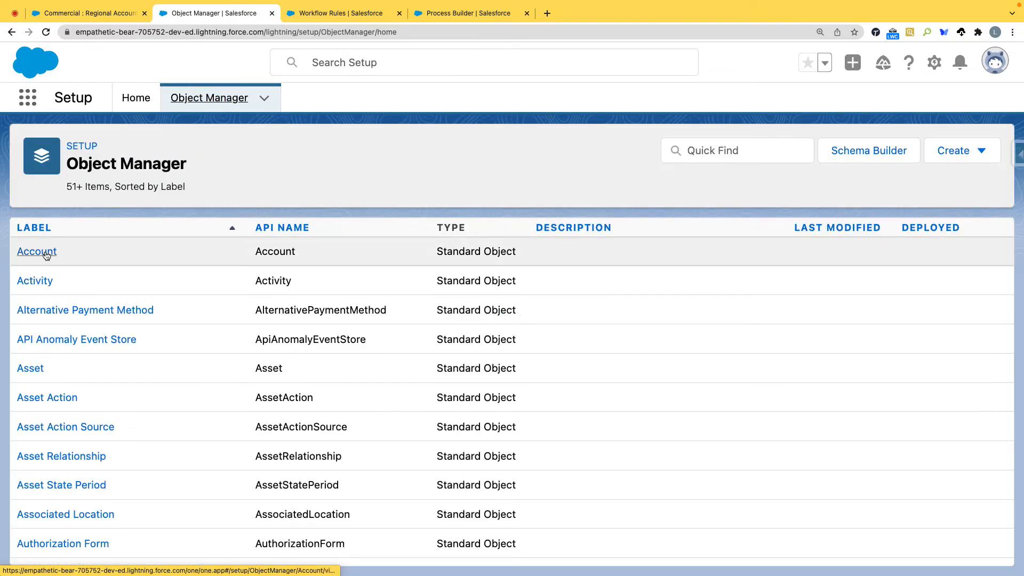
pyautogui.click(46, 254)
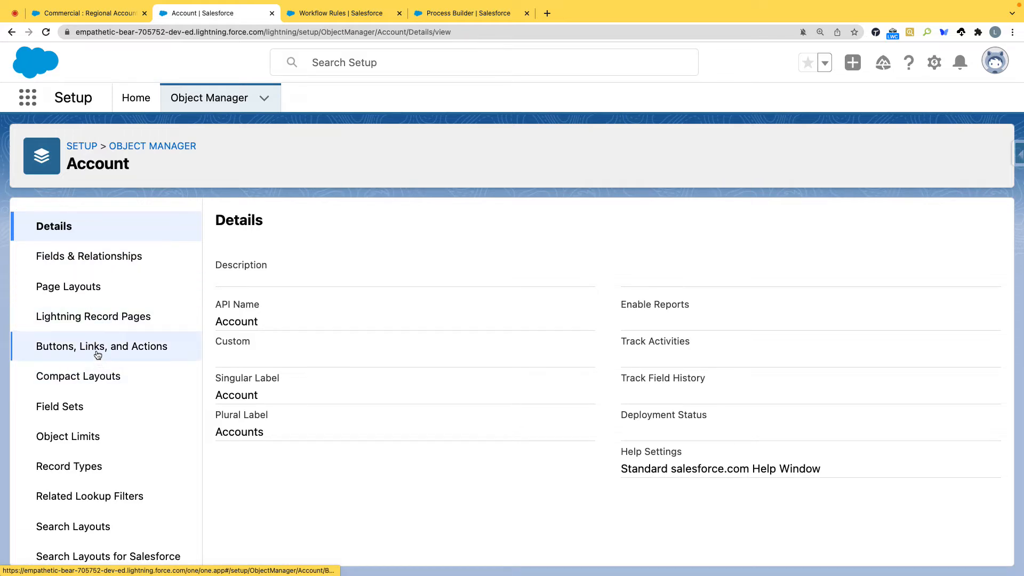
# Step: Open the Account object's Commercial record type and copy its ID from the page address
pyautogui.scroll(-2, 91, 426)
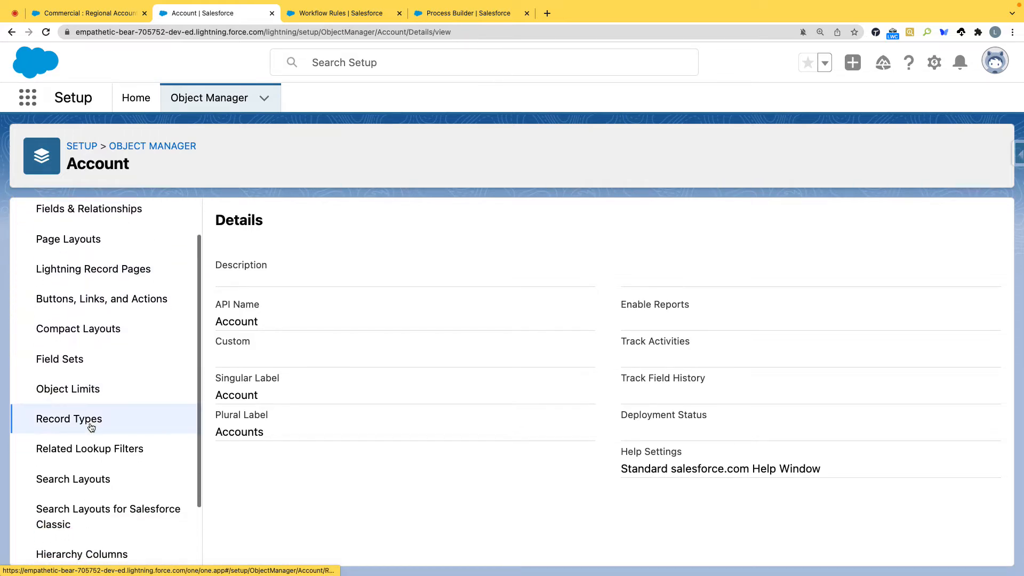
pyautogui.click(88, 423)
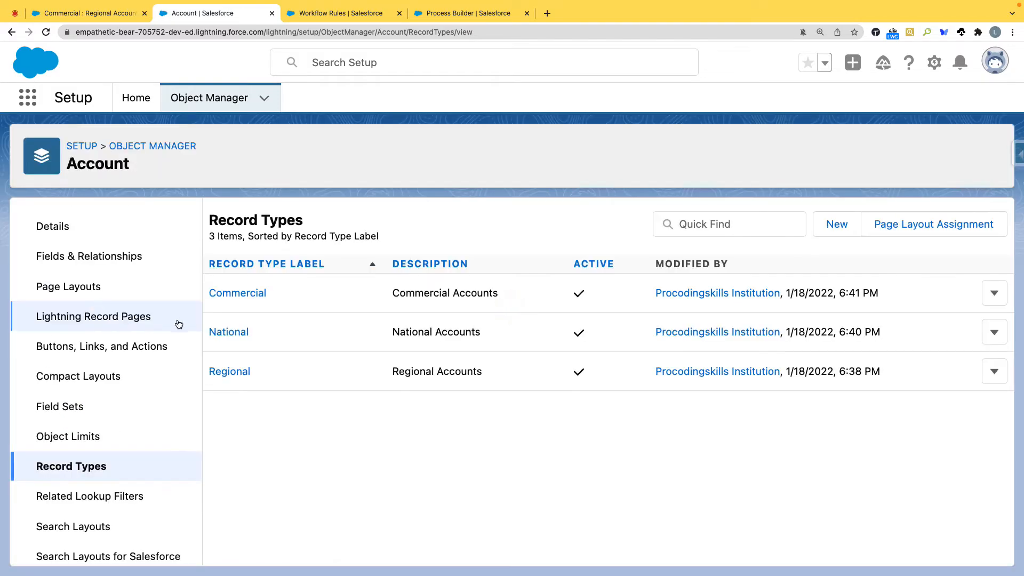
pyautogui.click(238, 295)
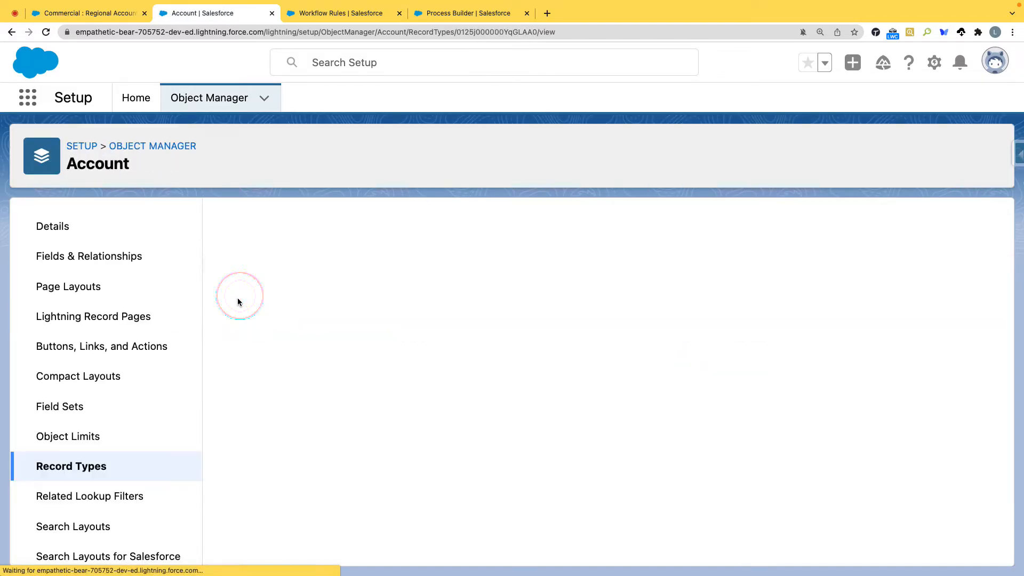
pyautogui.moveTo(458, 32); pyautogui.dragTo(536, 32)
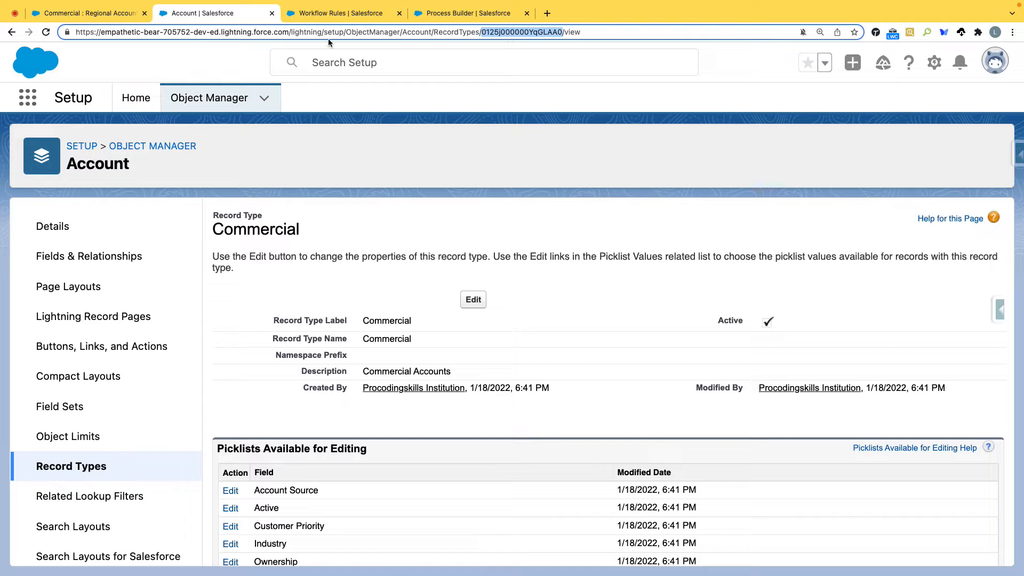
pyautogui.rightClick(529, 34)
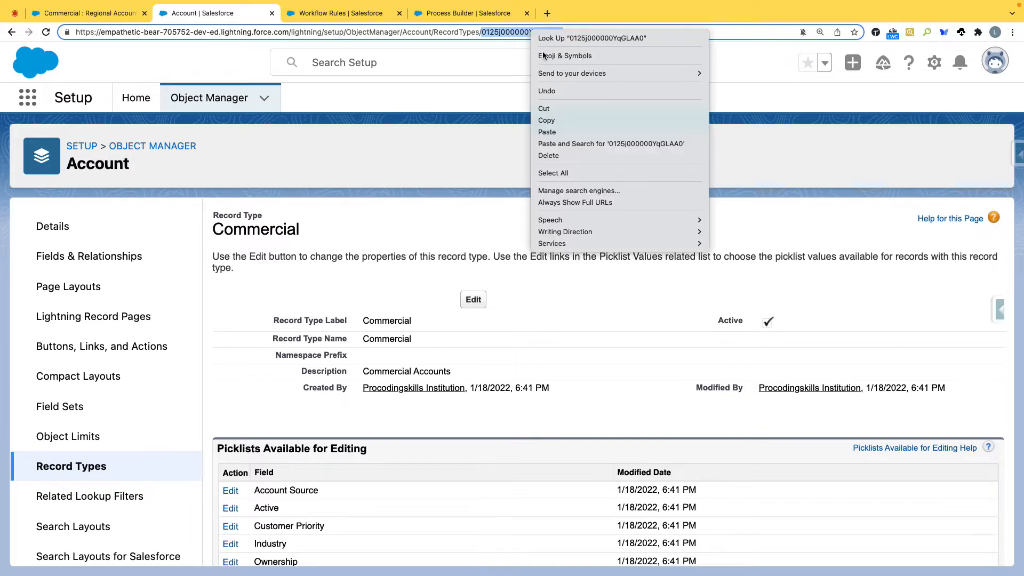
pyautogui.click(552, 118)
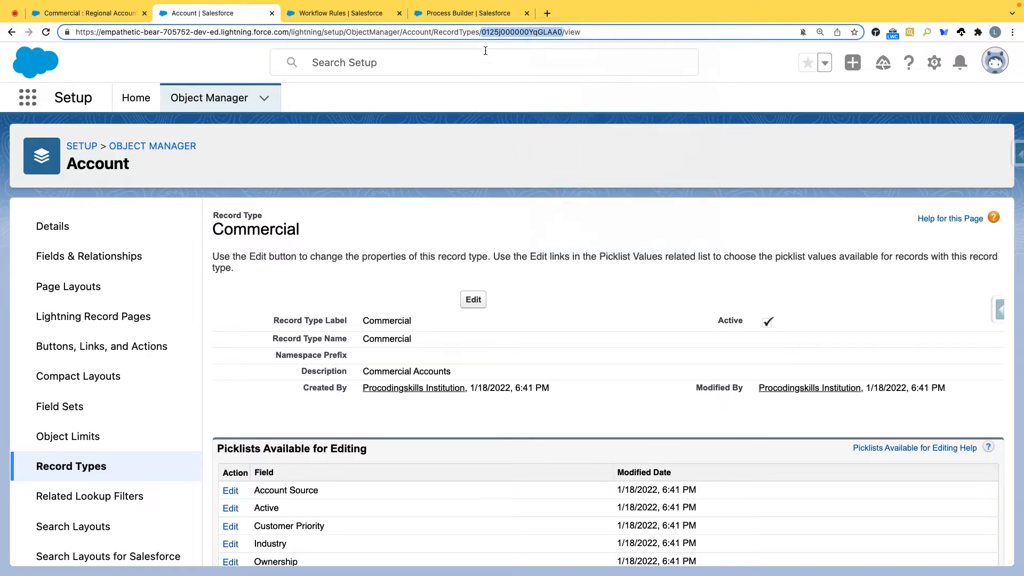
# Step: Try to open the record type by replacing the path in the page address with the copied ID
pyautogui.moveTo(291, 32); pyautogui.dragTo(587, 33)
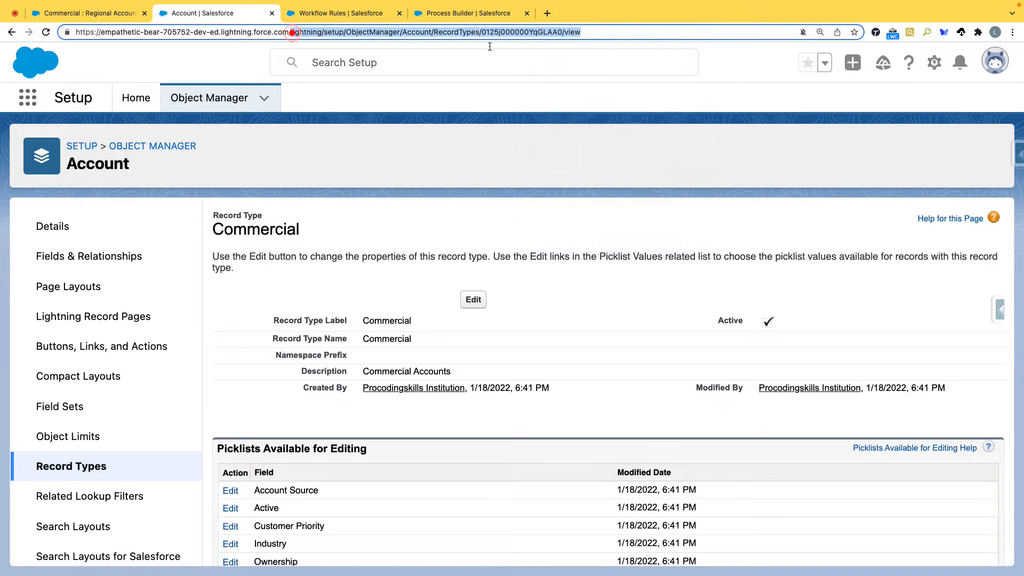
pyautogui.press('super+v')
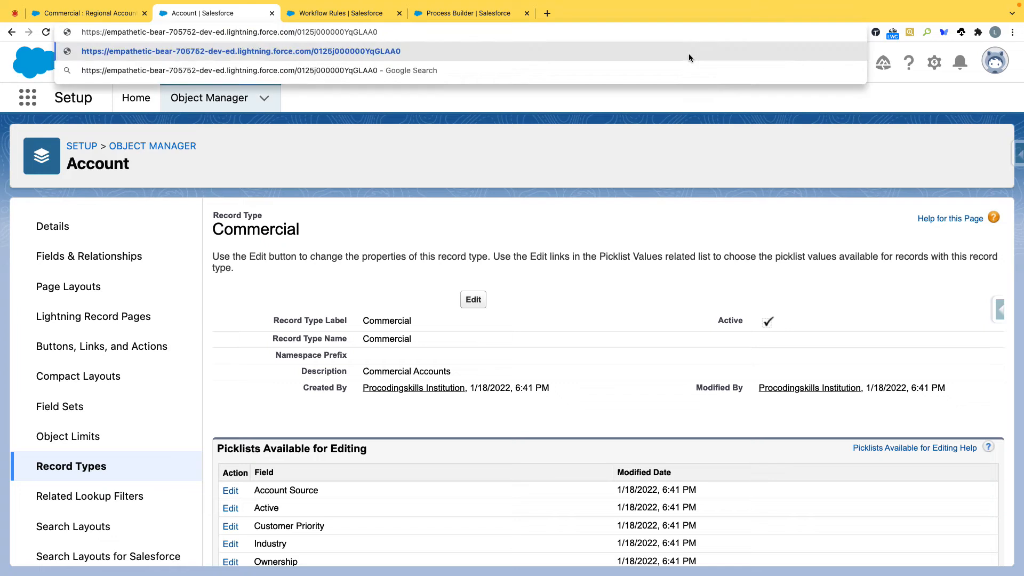
pyautogui.press('Return')
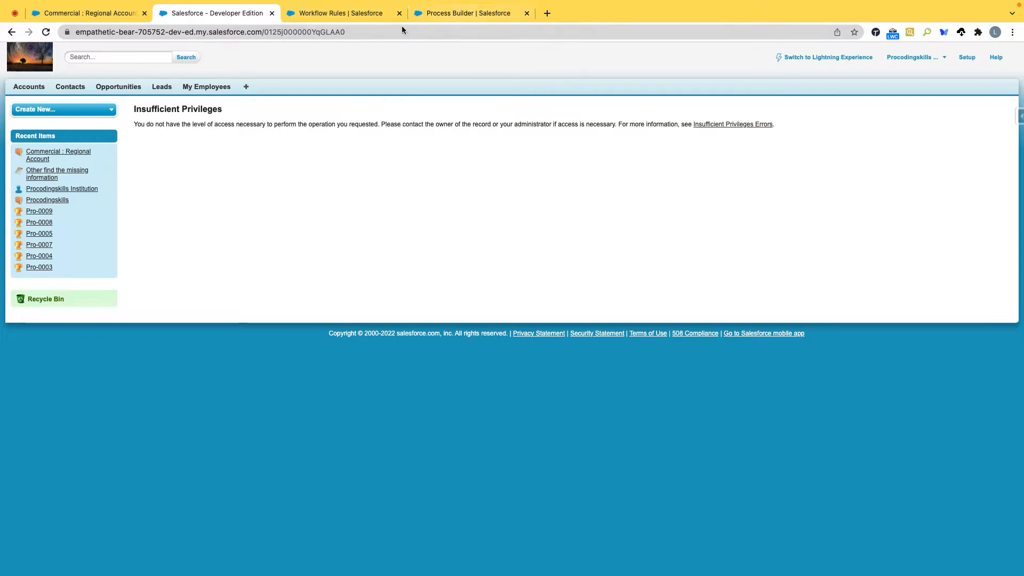
# Step: Open the Developer Console and run the query "Select Id , DeveloperName FROM RecordType"
pyautogui.click(944, 59)
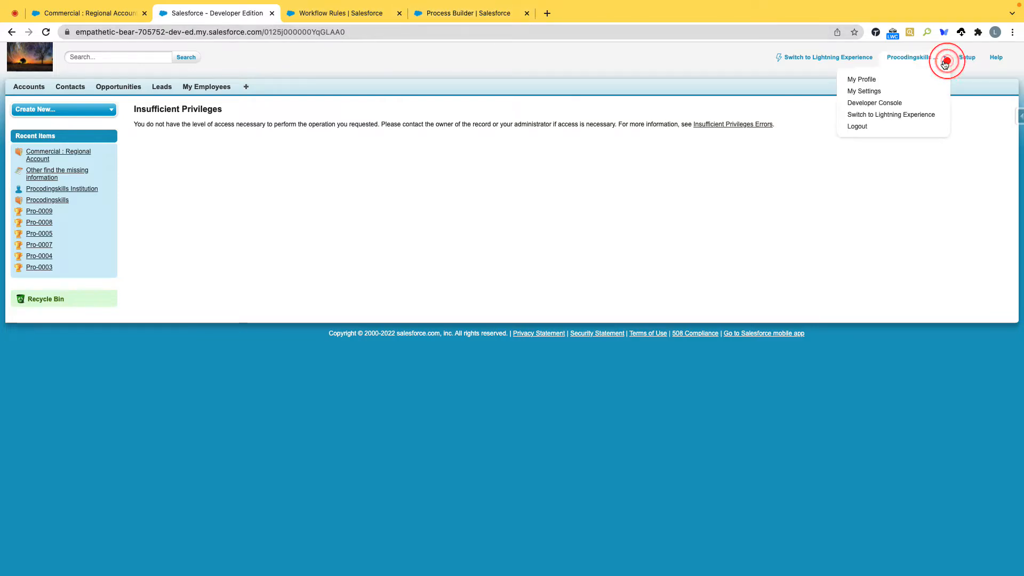
pyautogui.click(878, 105)
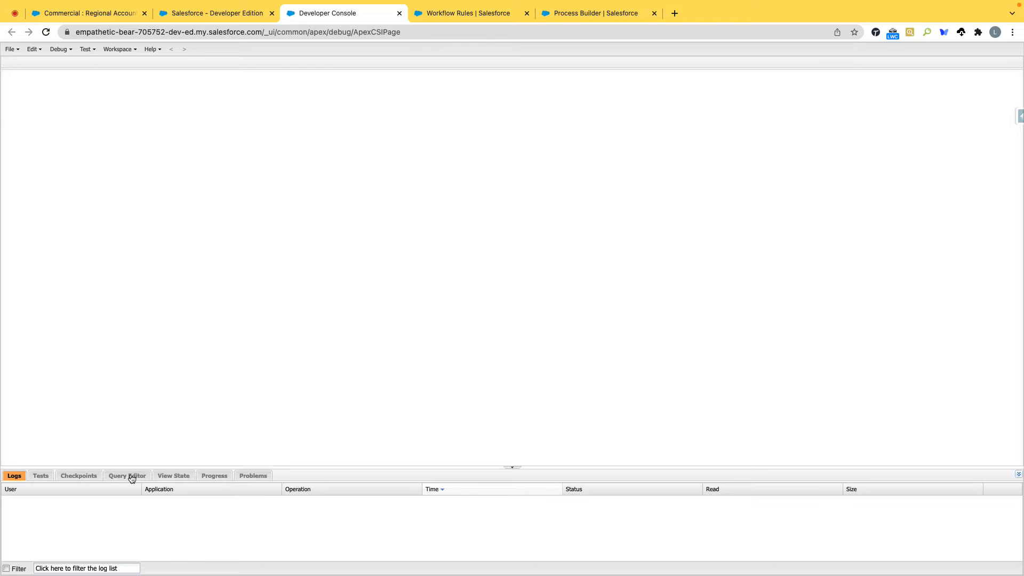
pyautogui.click(131, 476)
pyautogui.click(124, 496)
pyautogui.write('Select Id , DeveloperName FROM RecordType')
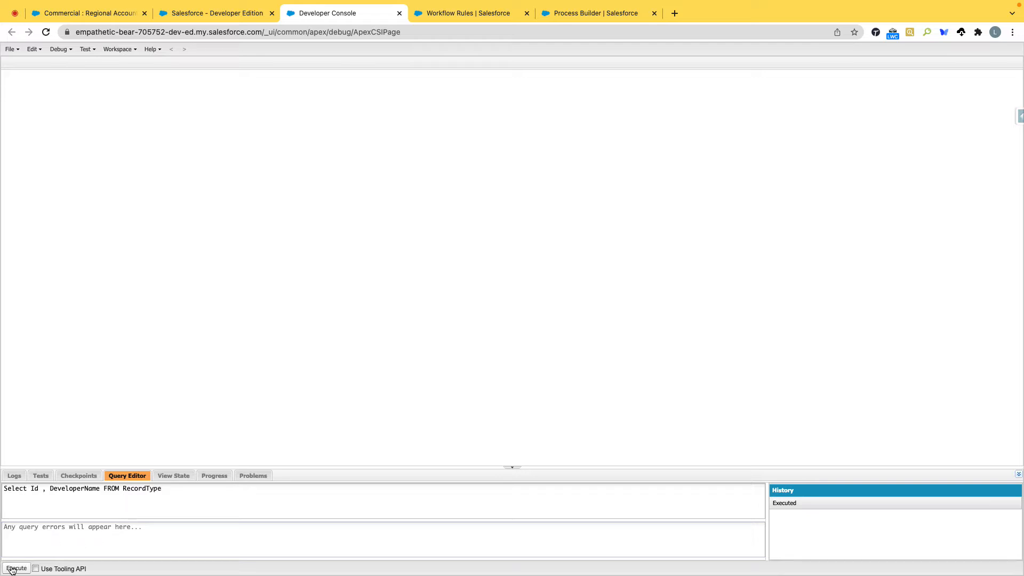
pyautogui.click(15, 568)
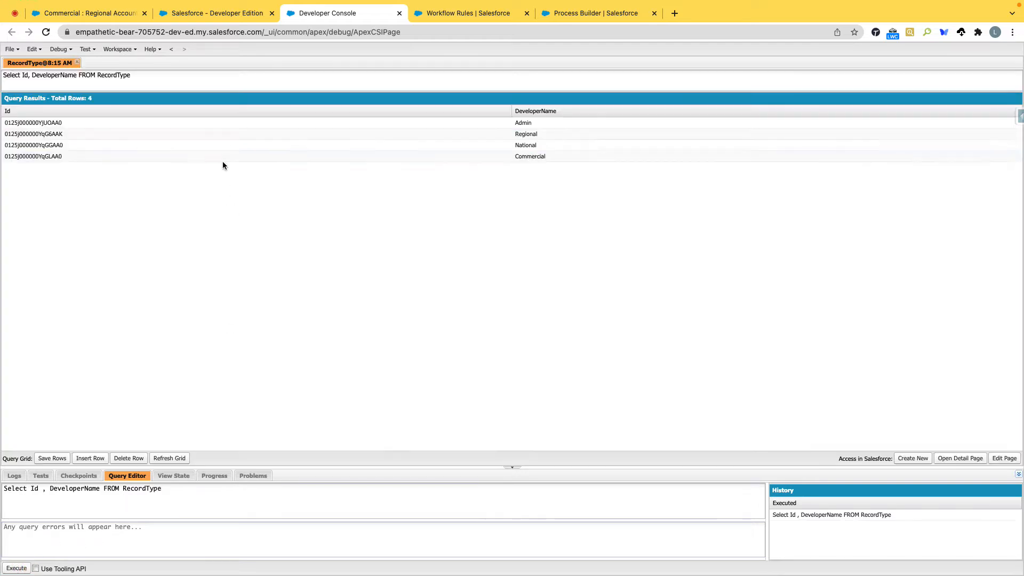
# Step: Check the Commercial record type's ID in the query results by searching the page for the copied ID
pyautogui.doubleClick(59, 156)
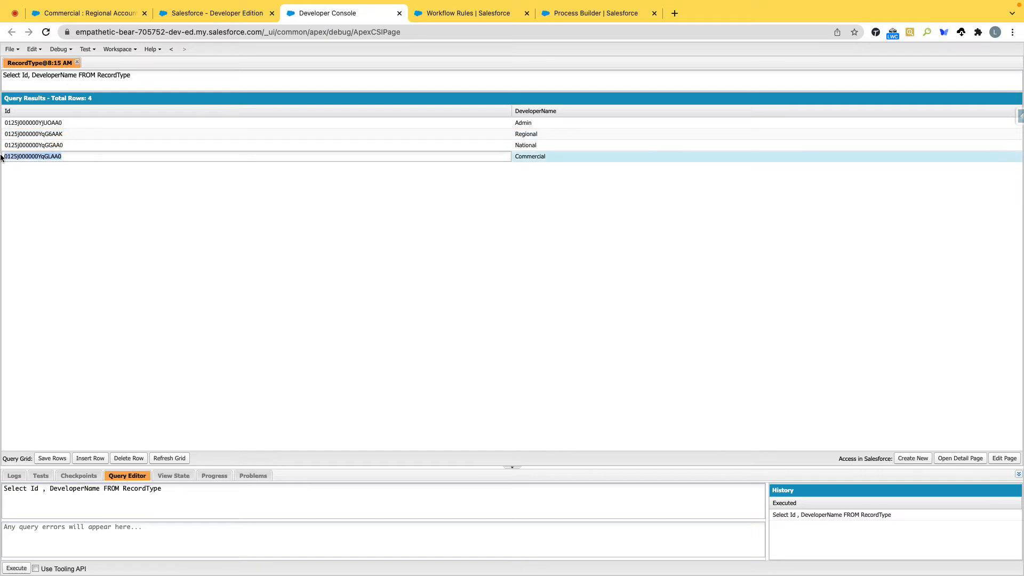
pyautogui.press('super+f')
pyautogui.press('super+v')
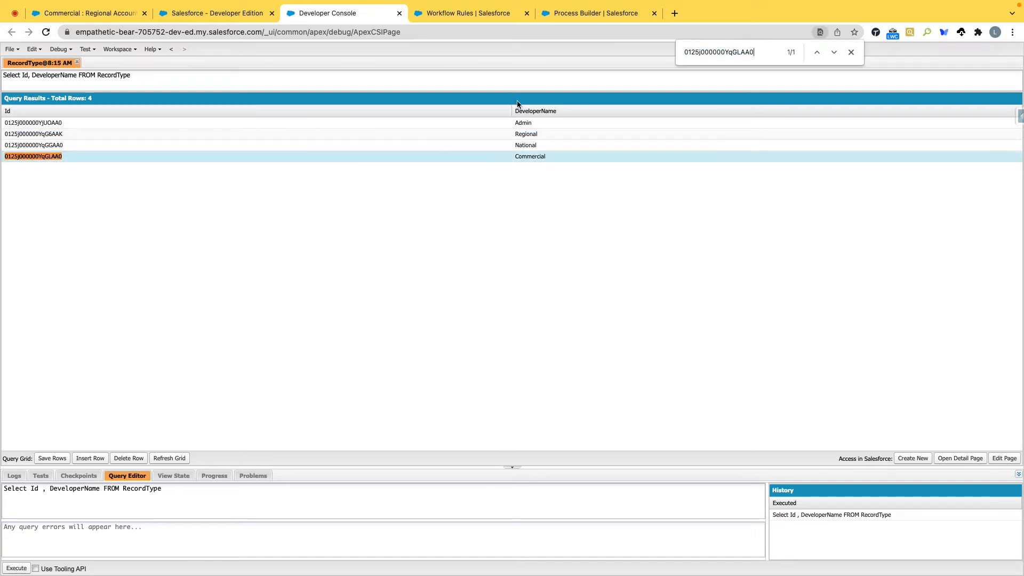
# Step: Back in Process Builder, keep the value type as ID and set the Record Type ID value to 0125j000000YqGLAA0
pyautogui.click(571, 13)
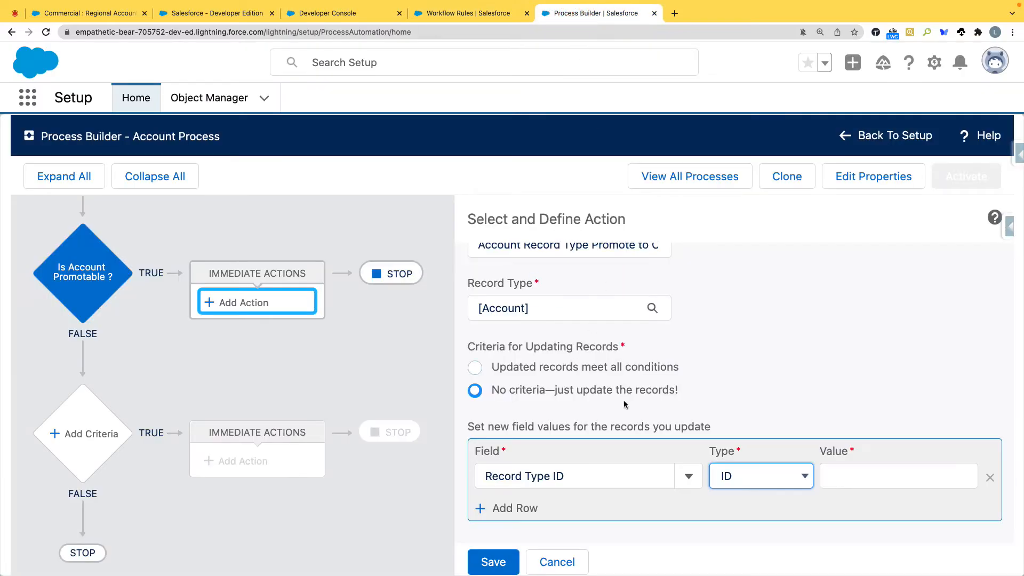
pyautogui.click(867, 479)
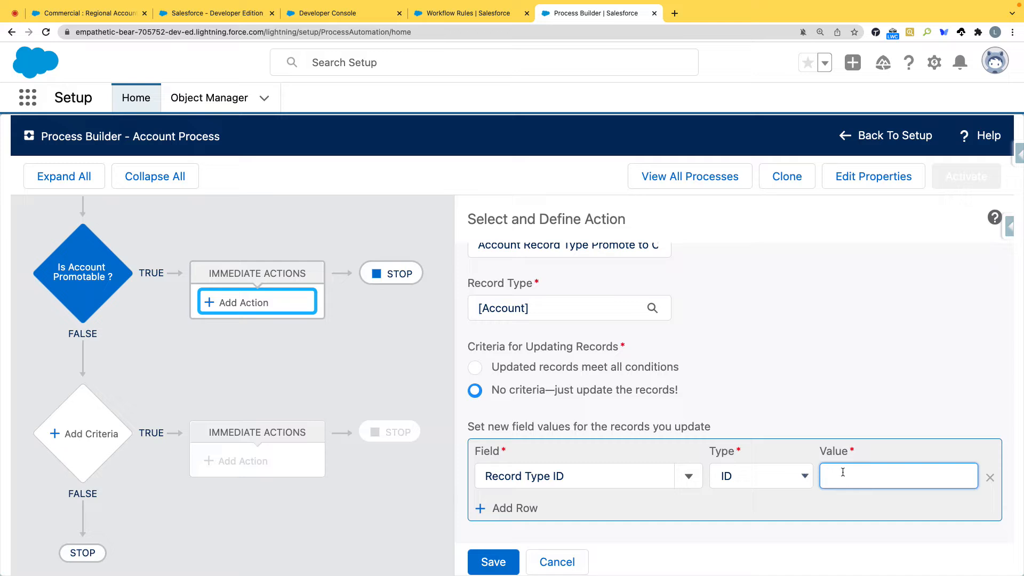
pyautogui.click(798, 477)
pyautogui.click(811, 383)
pyautogui.scroll(-1, 506, 256)
pyautogui.write('0125j000000YqGLAA0')
pyautogui.click(894, 524)
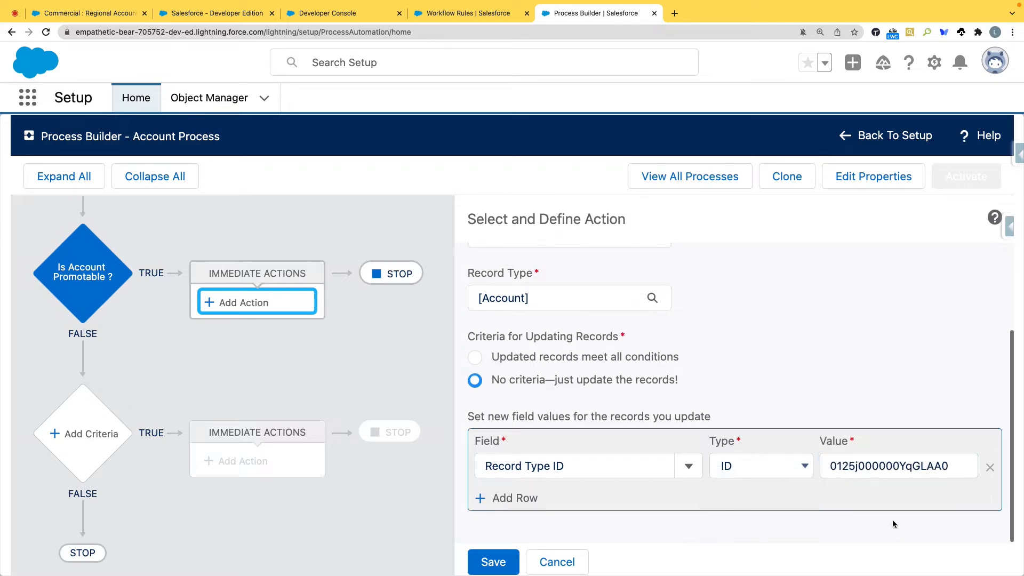
# Step: Examine the Account Record Type options in the workflow field update Promote Account to Commercial, and leave it without saving
pyautogui.click(464, 13)
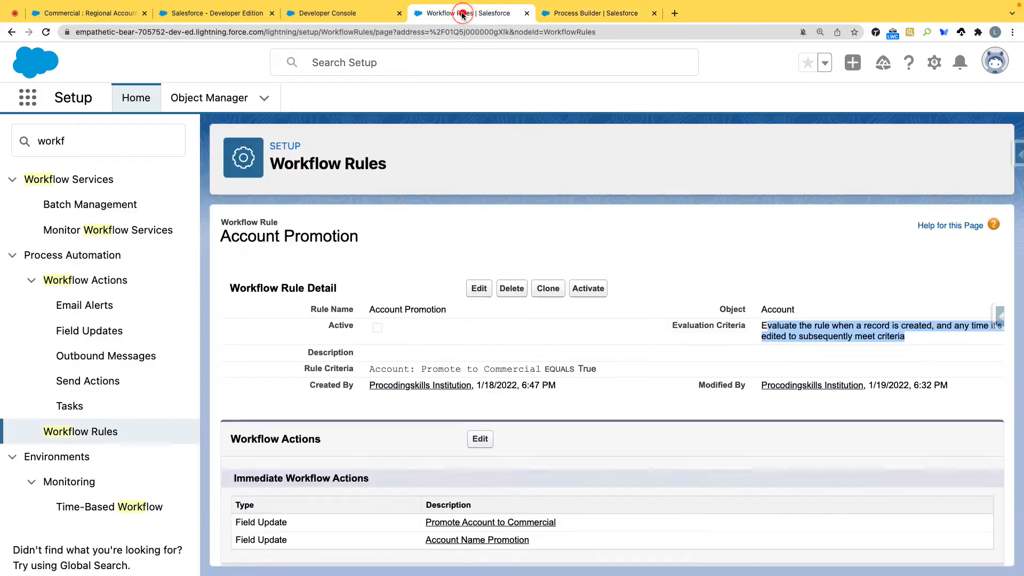
pyautogui.scroll(-3, 349, 410)
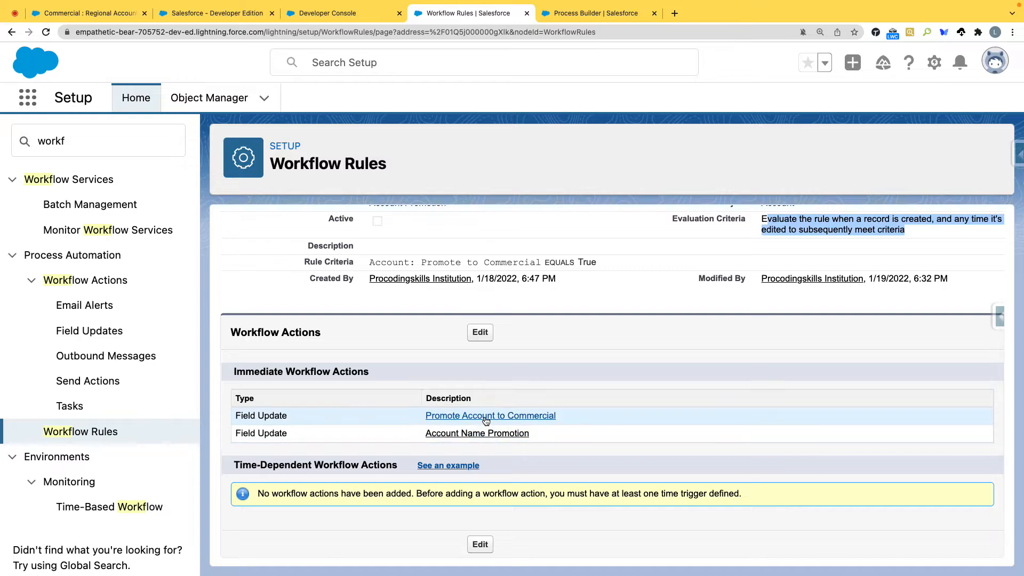
pyautogui.click(480, 415)
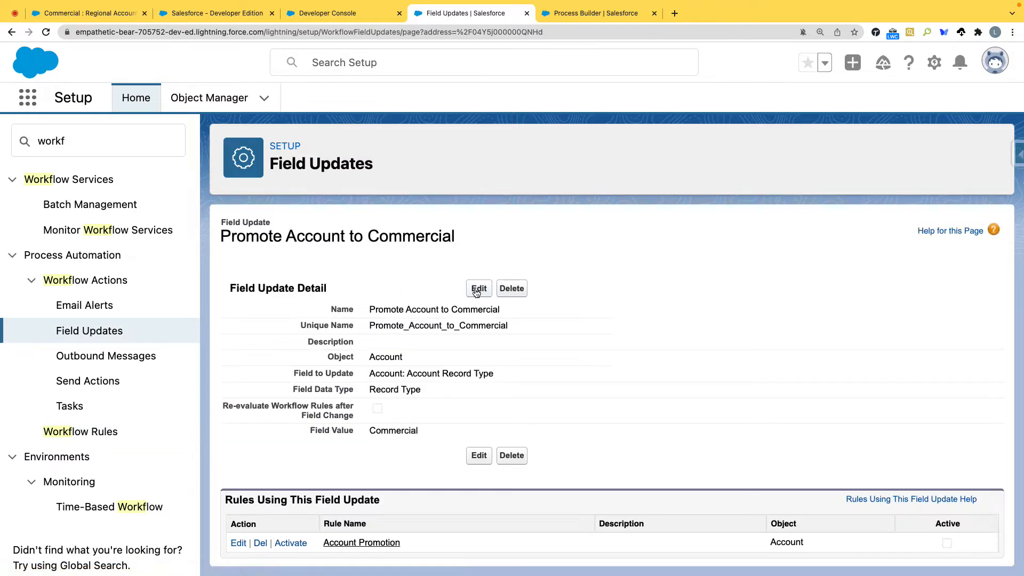
pyautogui.click(478, 288)
pyautogui.scroll(-2, 480, 469)
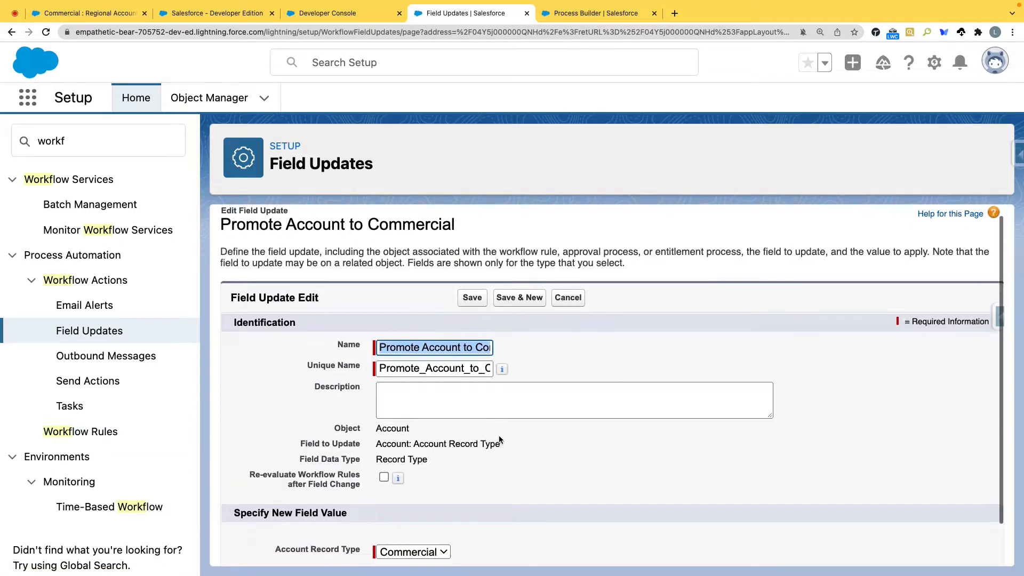
pyautogui.click(446, 505)
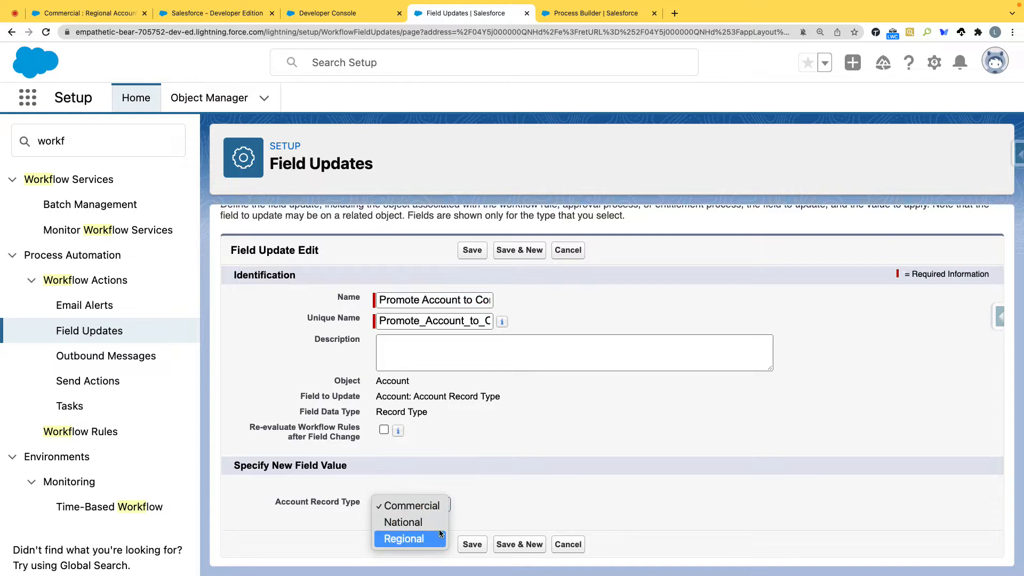
pyautogui.click(468, 514)
pyautogui.click(568, 250)
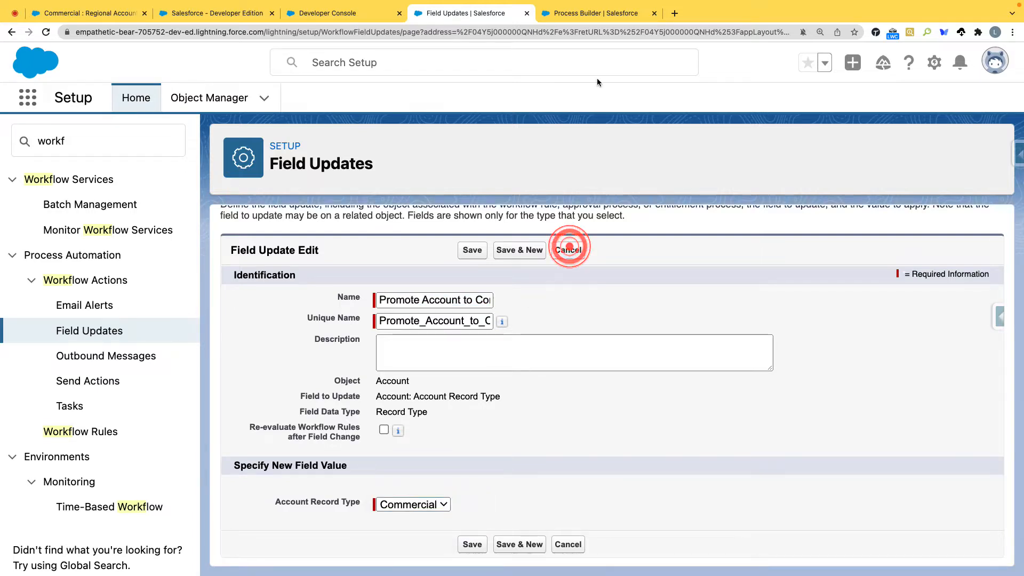
# Step: Return to the Account Process and save the record type update action
pyautogui.click(597, 13)
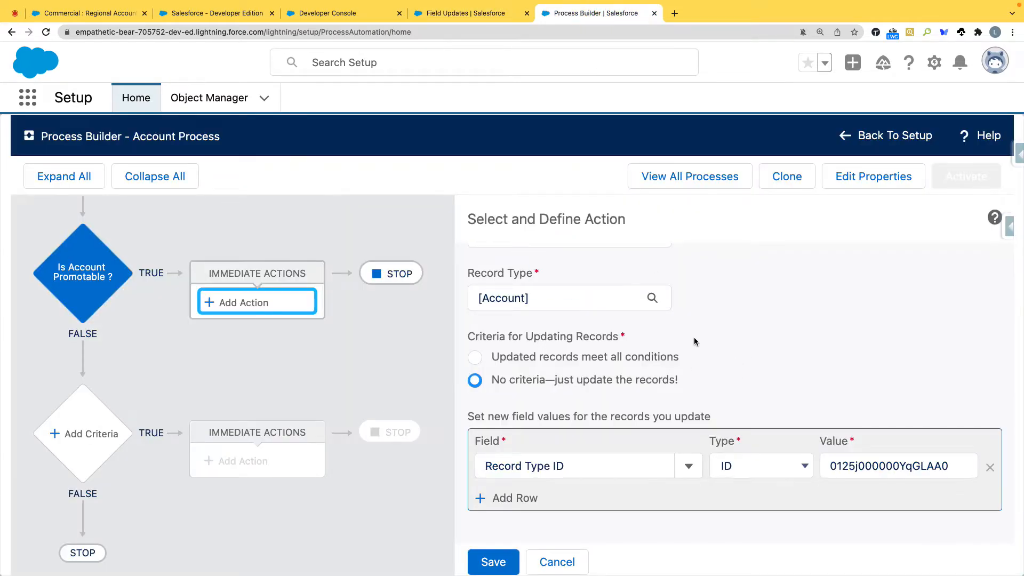
pyautogui.click(494, 566)
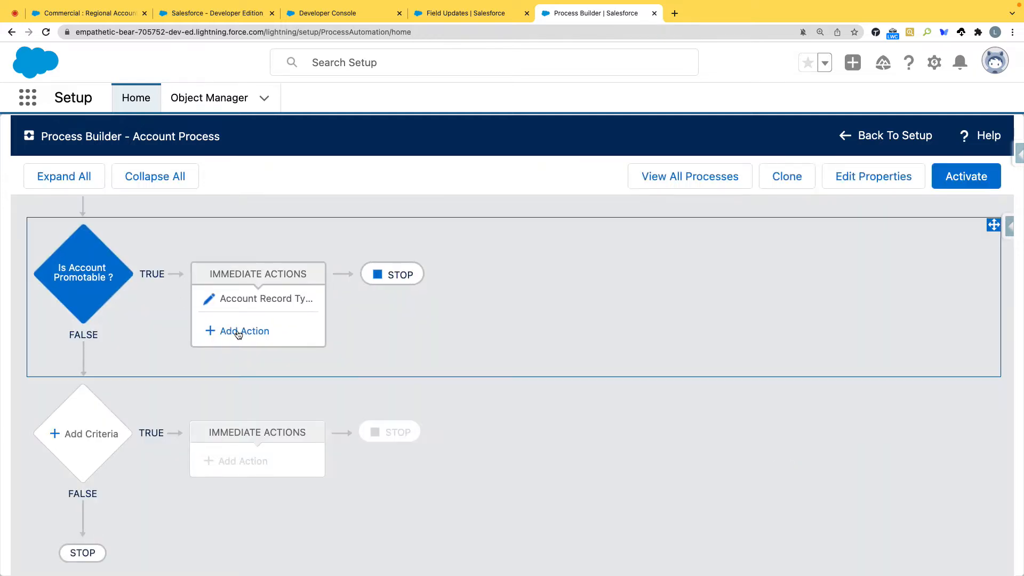
# Step: Add a second immediate action of type Update Records under Is Account Promotable, named "Name promotes to Account Commercial"
pyautogui.click(238, 332)
pyautogui.click(509, 298)
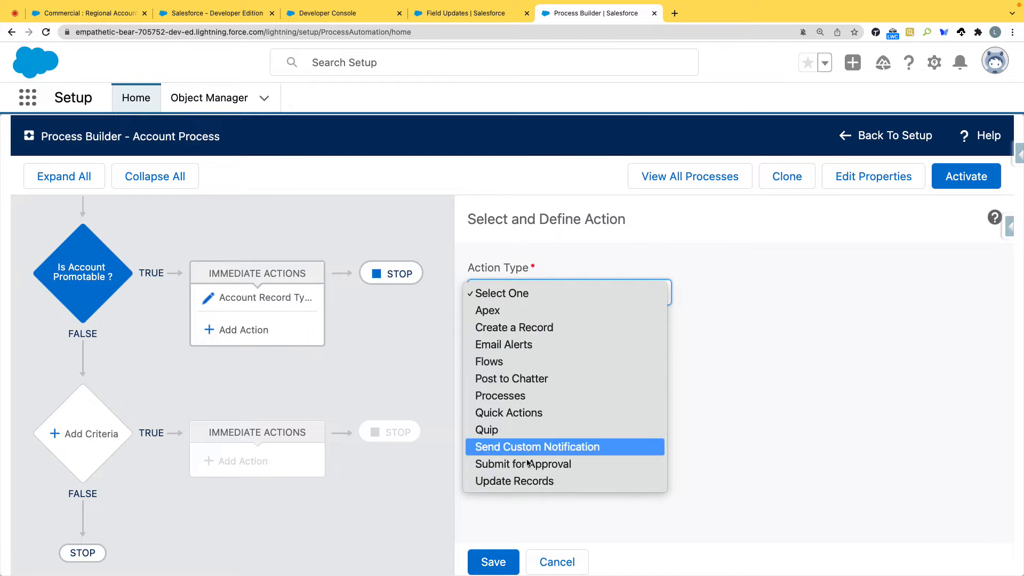
pyautogui.click(528, 480)
pyautogui.click(533, 356)
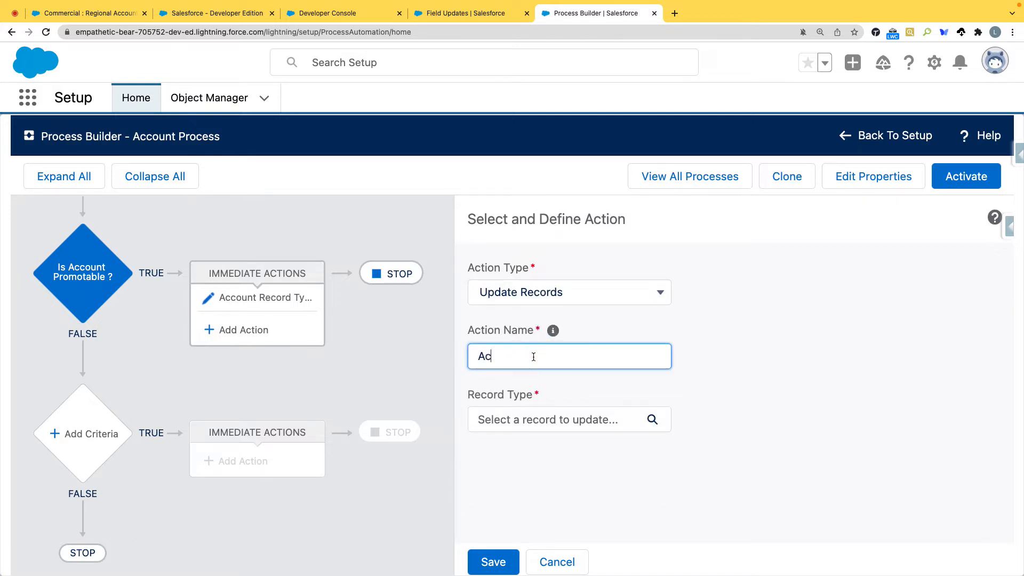
pyautogui.write('Name promotes to Account Commercial')
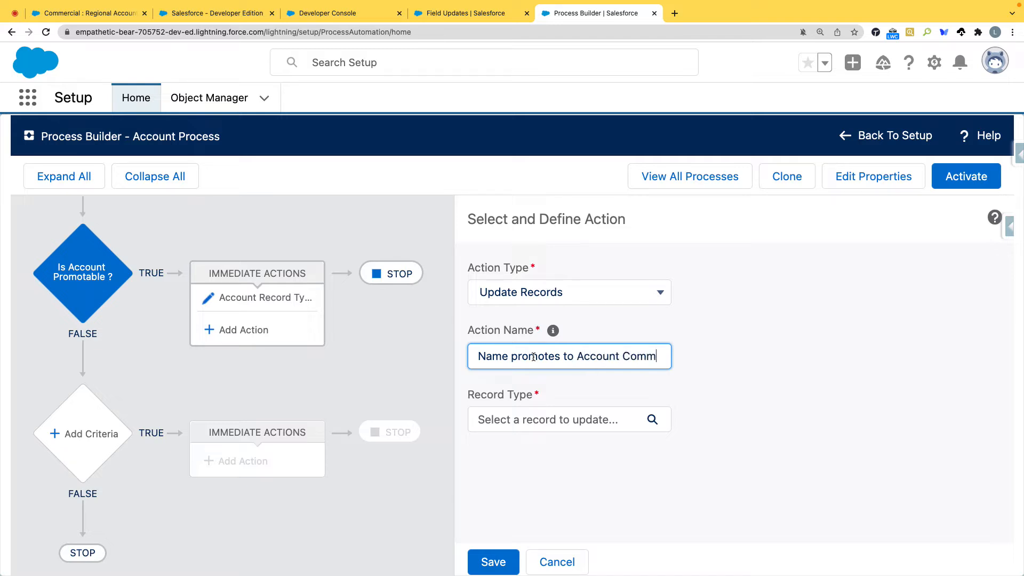
# Step: Set the record to update to the Account record that started the process
pyautogui.click(564, 422)
pyautogui.click(369, 319)
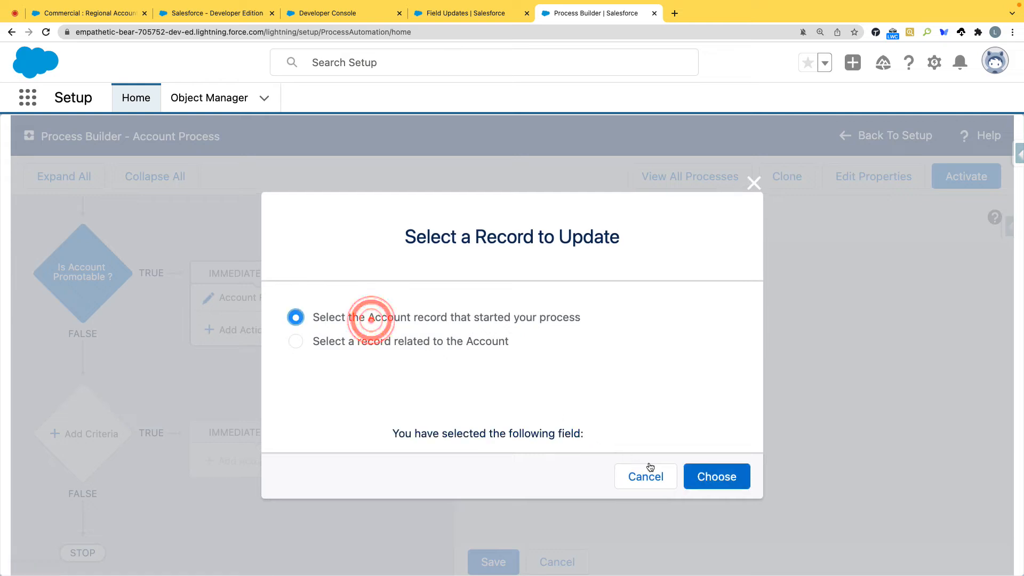
pyautogui.click(702, 476)
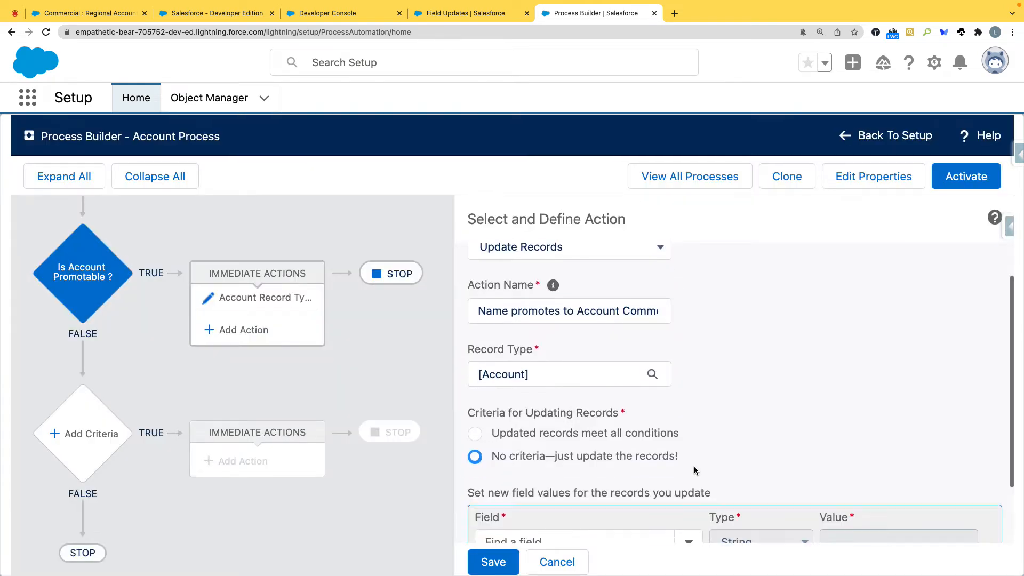
# Step: Choose Account Name as the field to update and set its value type to Formula
pyautogui.scroll(-2, 695, 470)
pyautogui.click(553, 468)
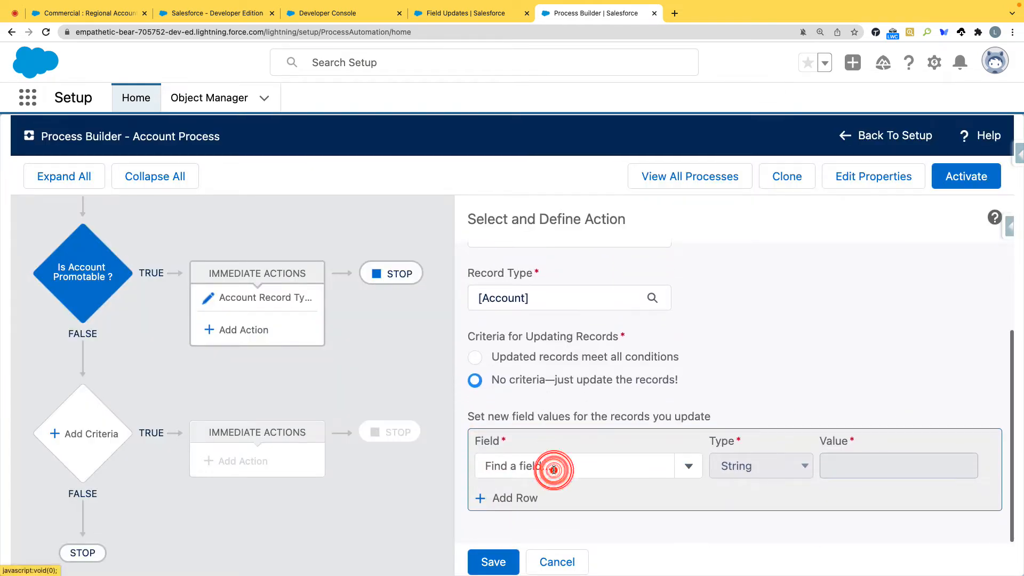
pyautogui.scroll(-2, 556, 502)
pyautogui.scroll(-5, 555, 503)
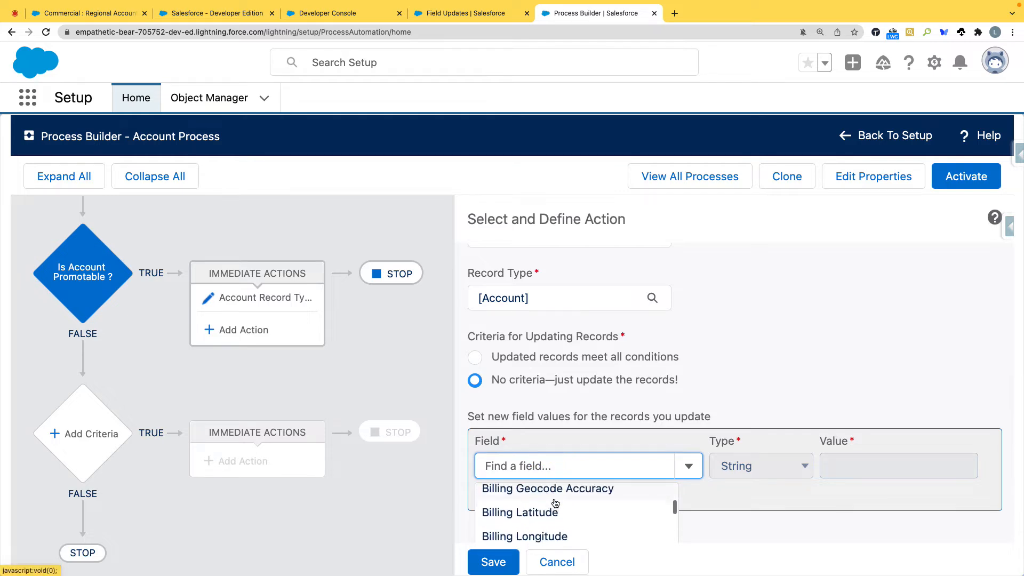
pyautogui.scroll(-4, 556, 502)
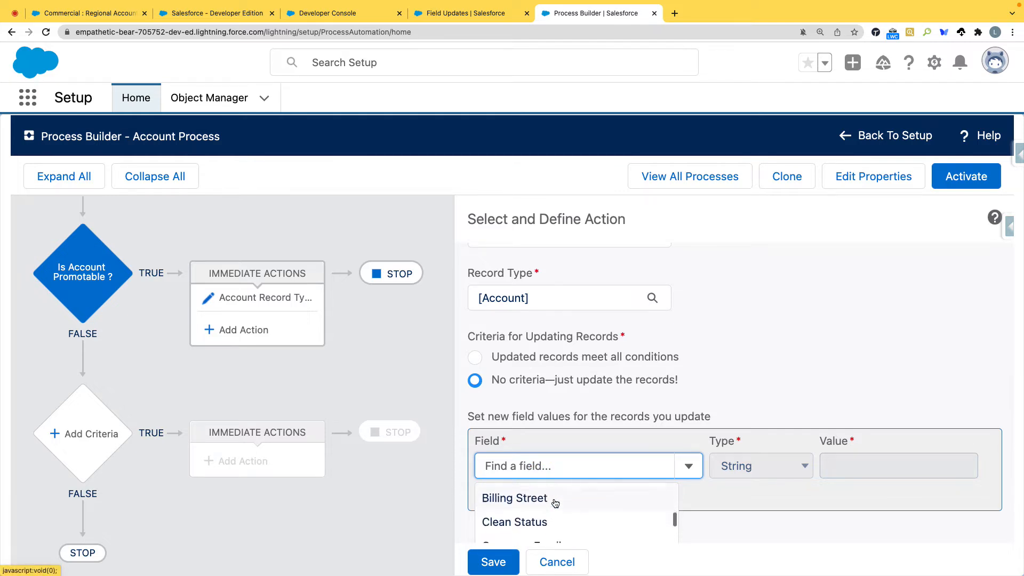
pyautogui.scroll(12, 555, 504)
pyautogui.write('Name')
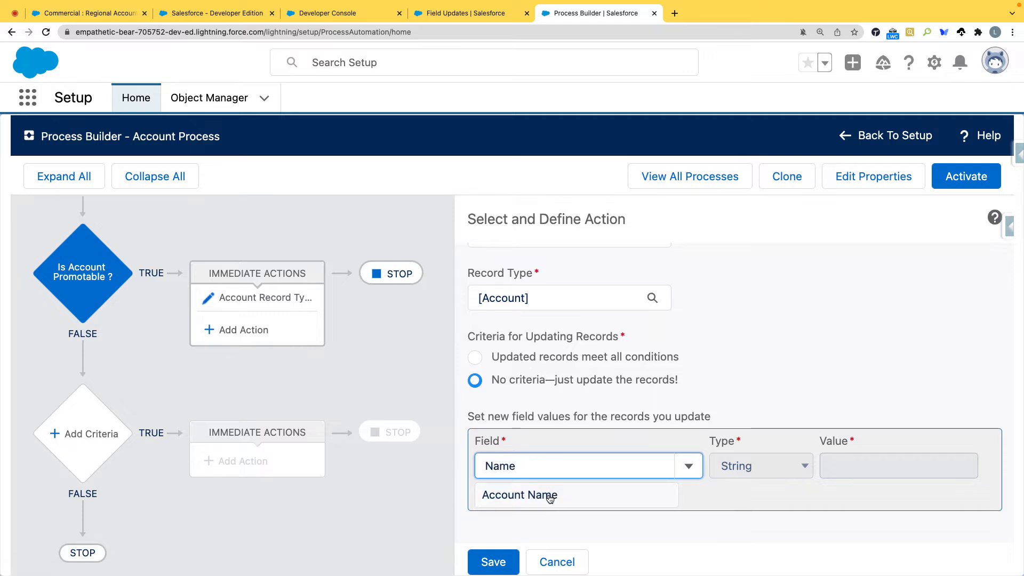
pyautogui.click(549, 494)
pyautogui.click(753, 468)
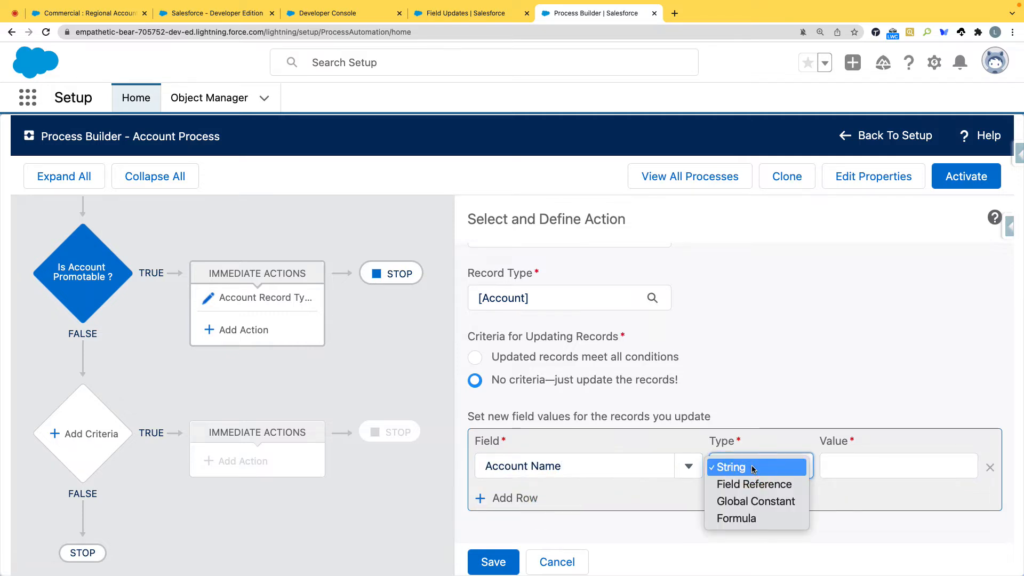
pyautogui.click(754, 517)
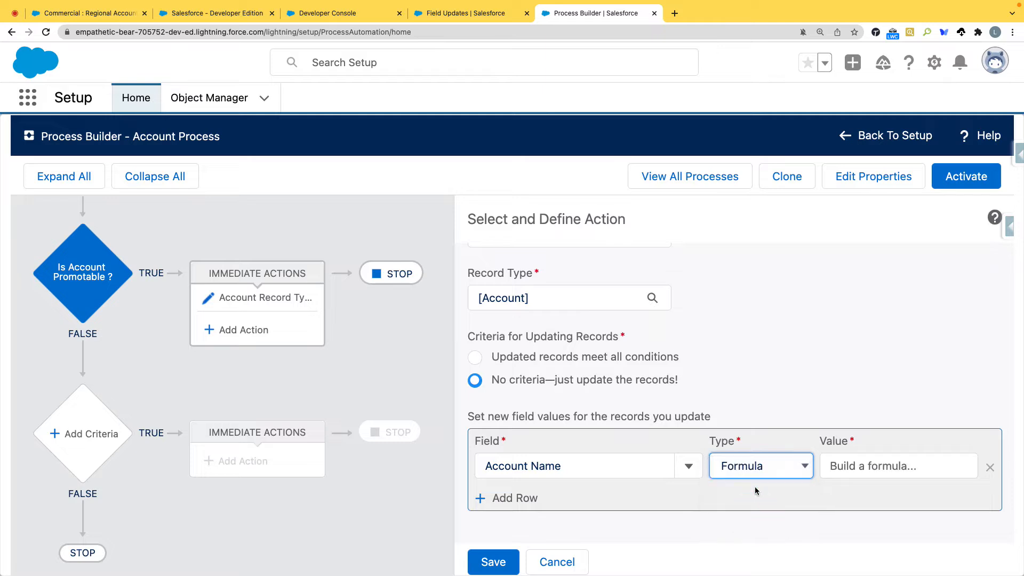
# Step: Set the Account Name value to the formula "Commercial - " + [Account].Name and save the action
pyautogui.click(875, 466)
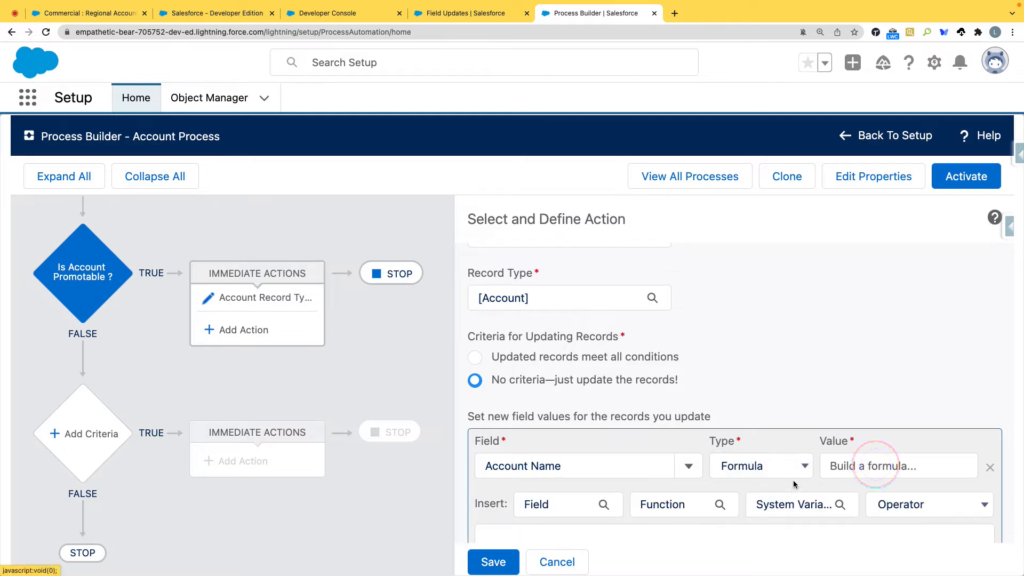
pyautogui.scroll(-4, 715, 393)
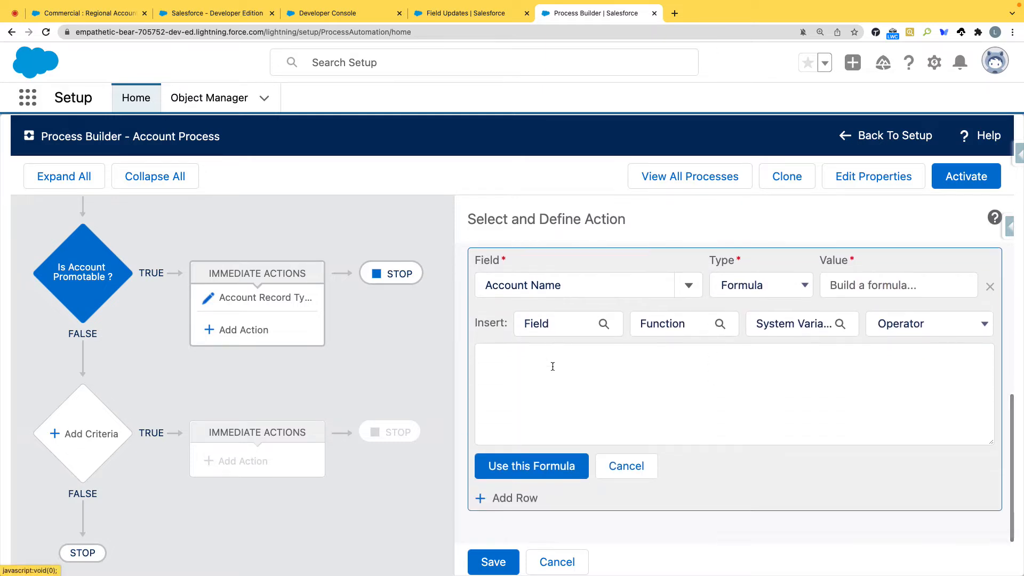
pyautogui.click(522, 362)
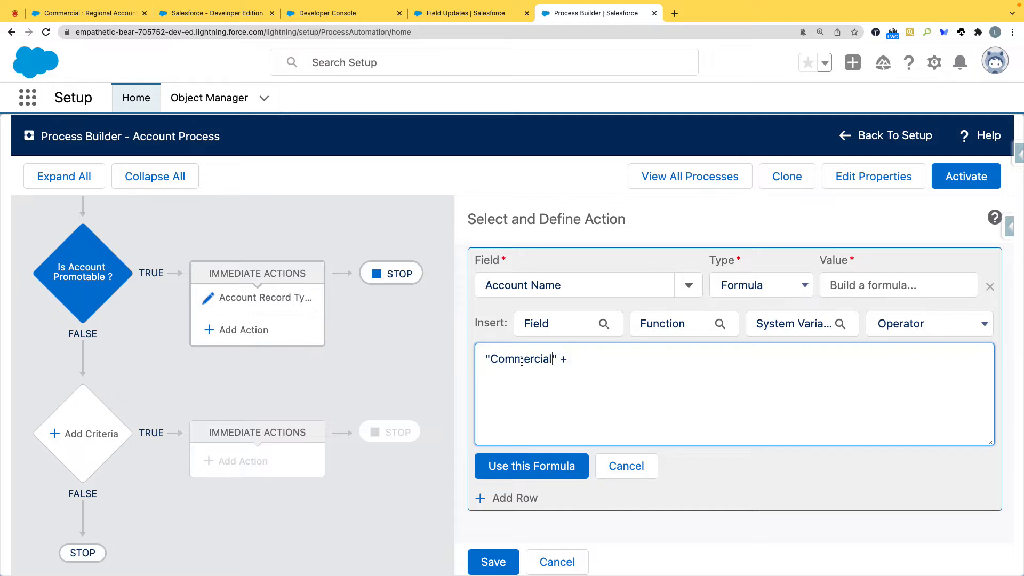
pyautogui.click(589, 361)
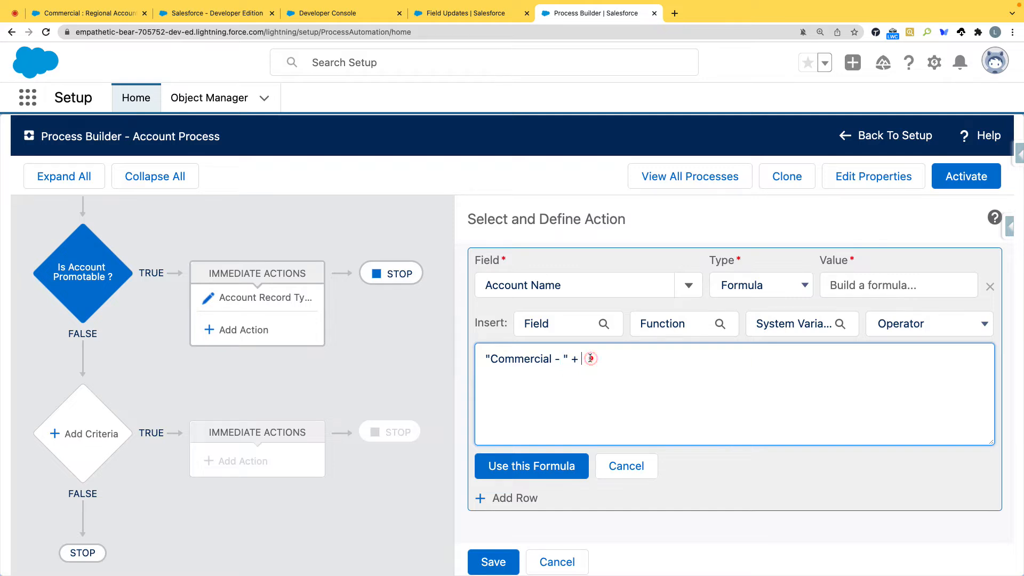
pyautogui.click(564, 325)
pyautogui.click(430, 320)
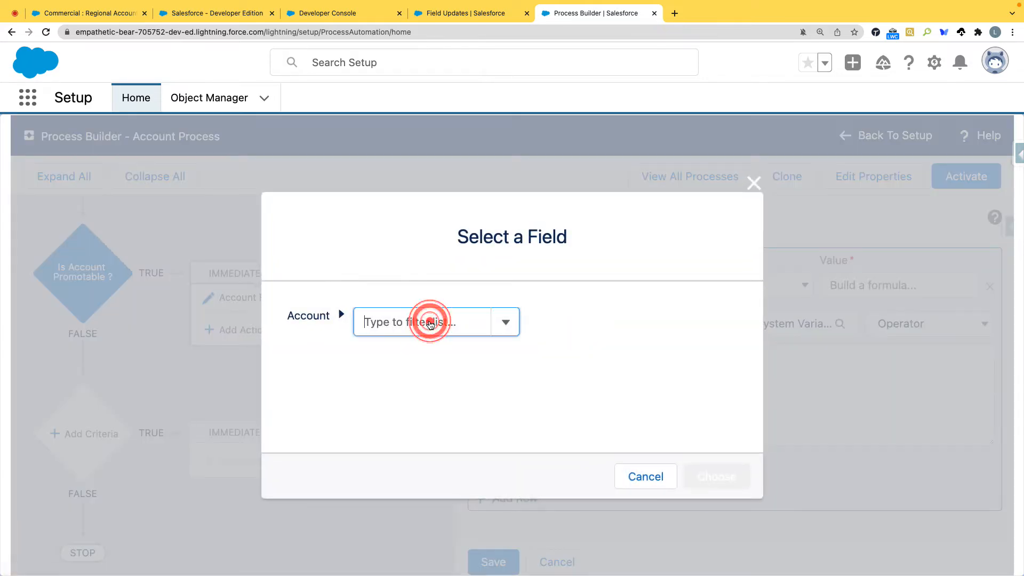
pyautogui.write('A')
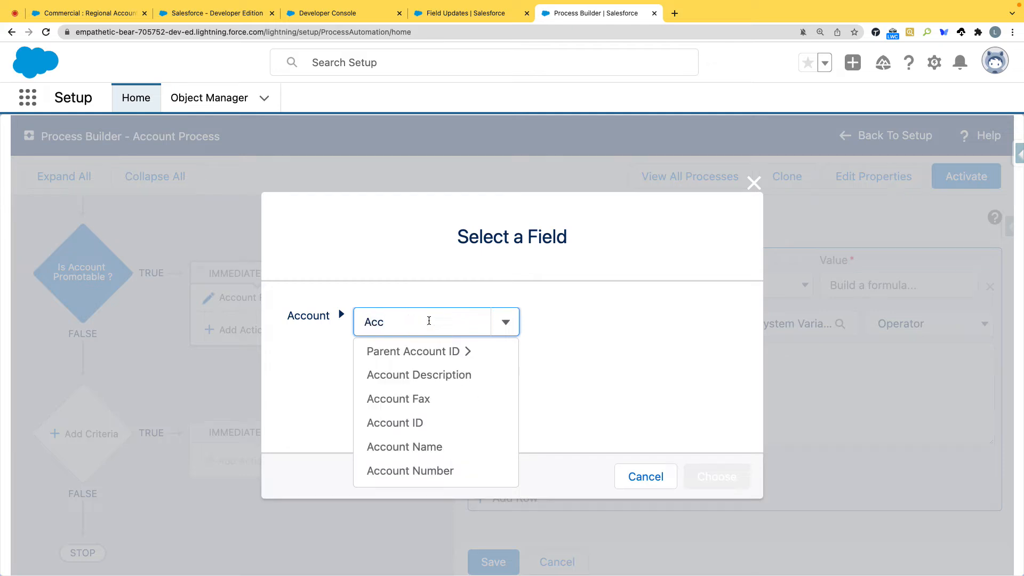
pyautogui.write('cc')
pyautogui.click(431, 446)
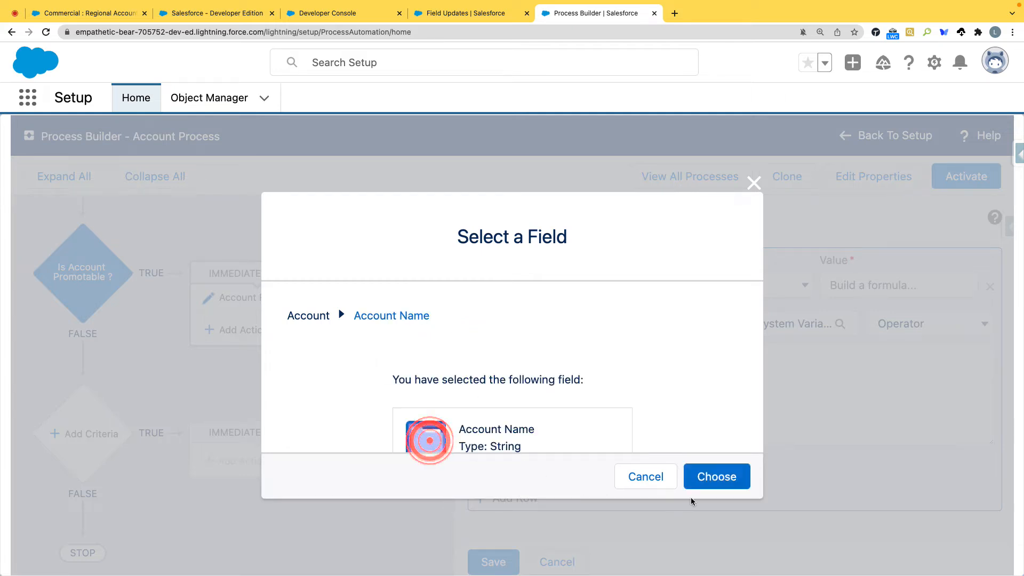
pyautogui.click(717, 480)
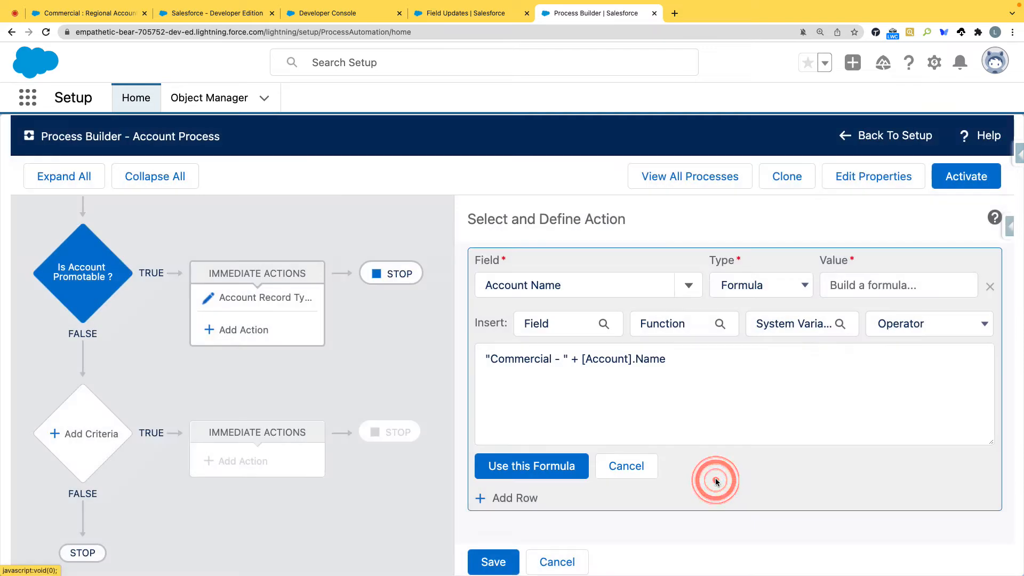
pyautogui.click(563, 470)
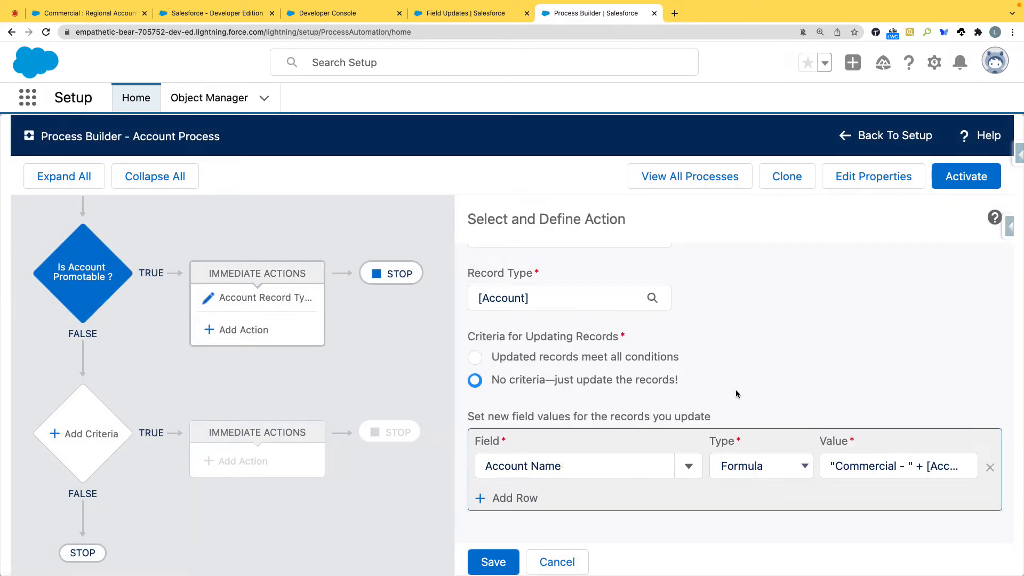
pyautogui.click(496, 562)
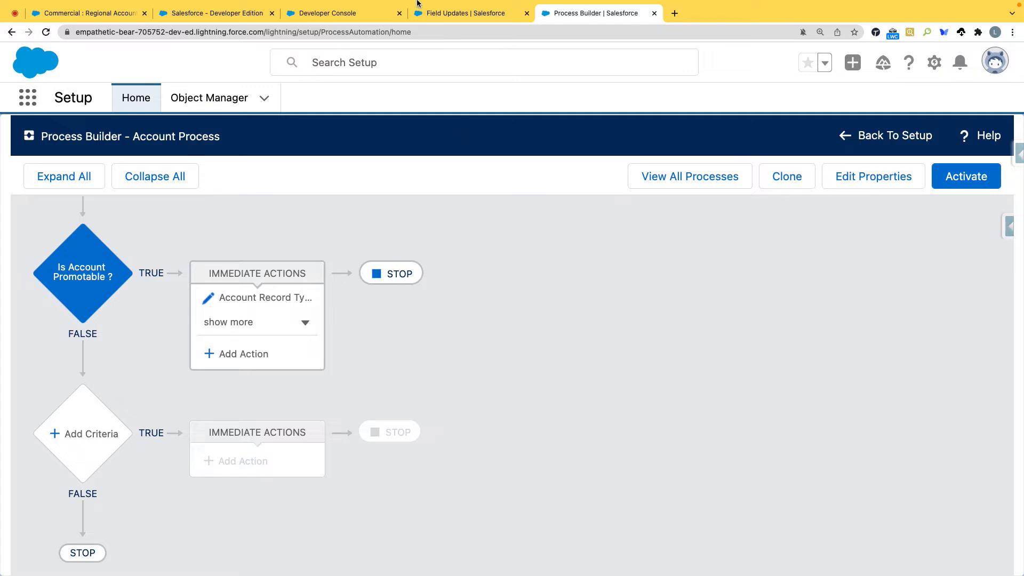
# Step: Open the Account Name Promotion field update from the Account Promotion workflow rule and examine its formula value
pyautogui.click(435, 13)
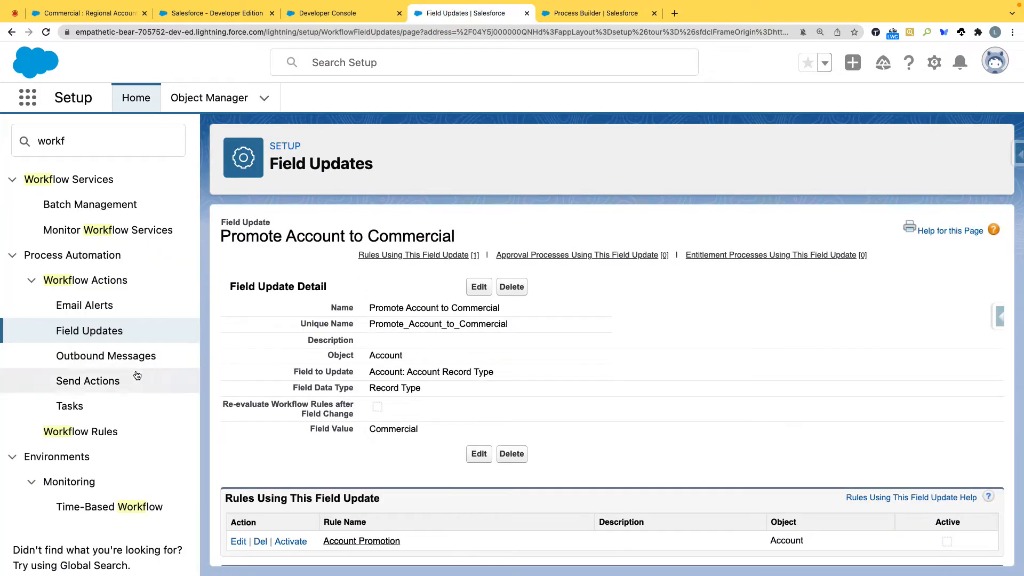
pyautogui.click(363, 540)
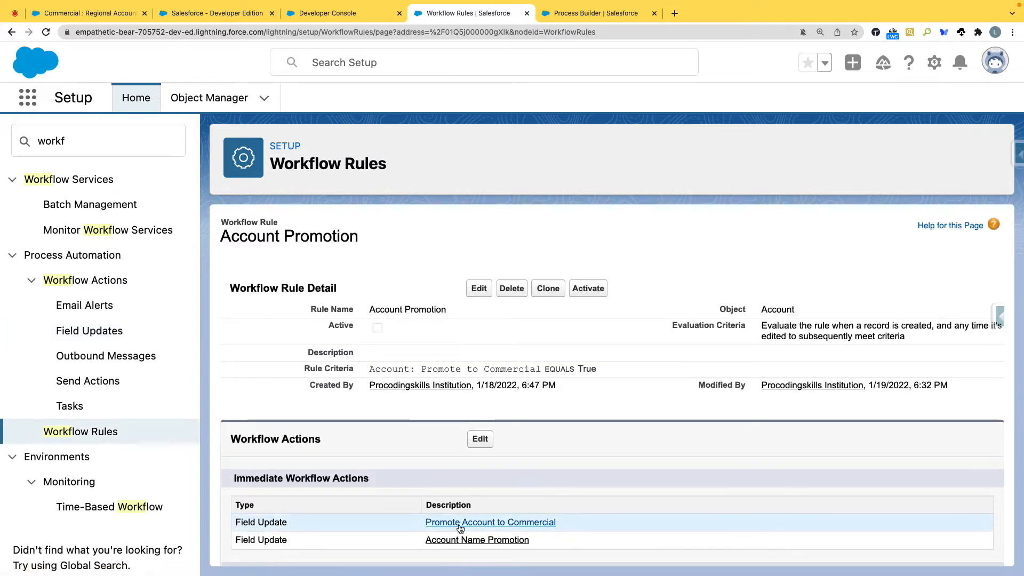
pyautogui.click(465, 540)
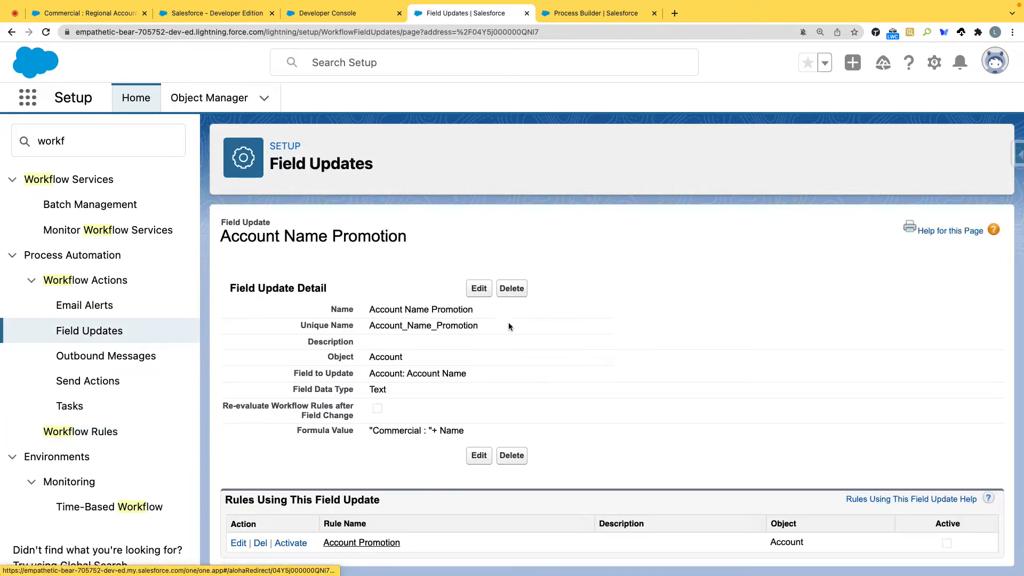
pyautogui.scroll(-3, 498, 417)
pyautogui.moveTo(289, 347); pyautogui.dragTo(474, 350)
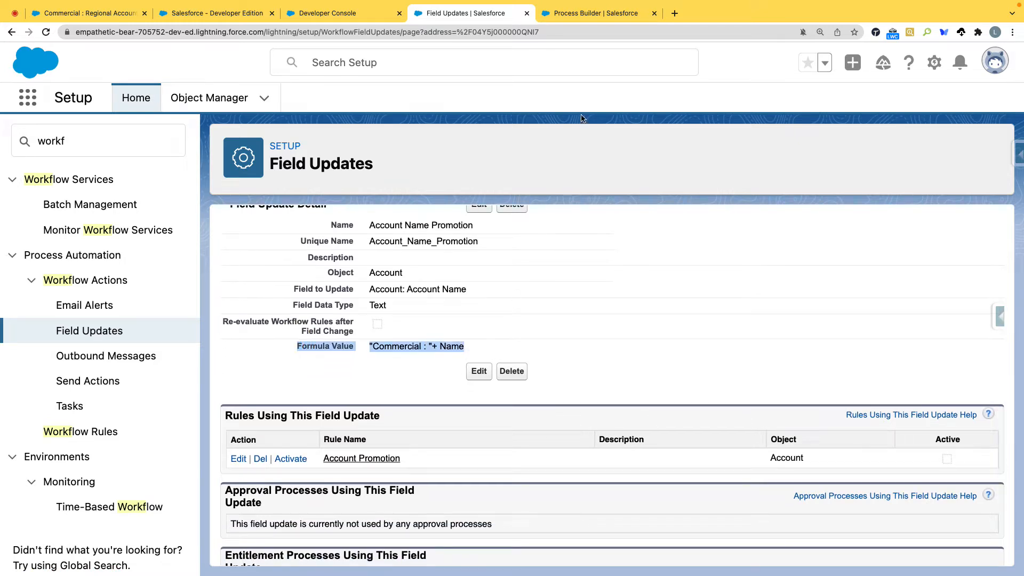
# Step: Return to the Account Process, review the saved Account Name formula in the second action, and expand the immediate actions list
pyautogui.click(598, 13)
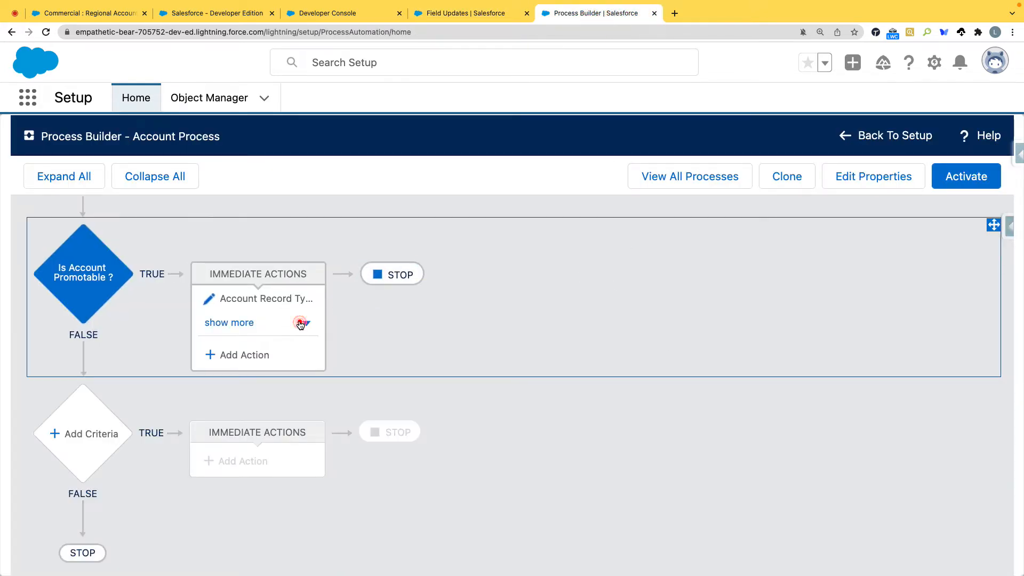
pyautogui.click(296, 321)
pyautogui.click(259, 328)
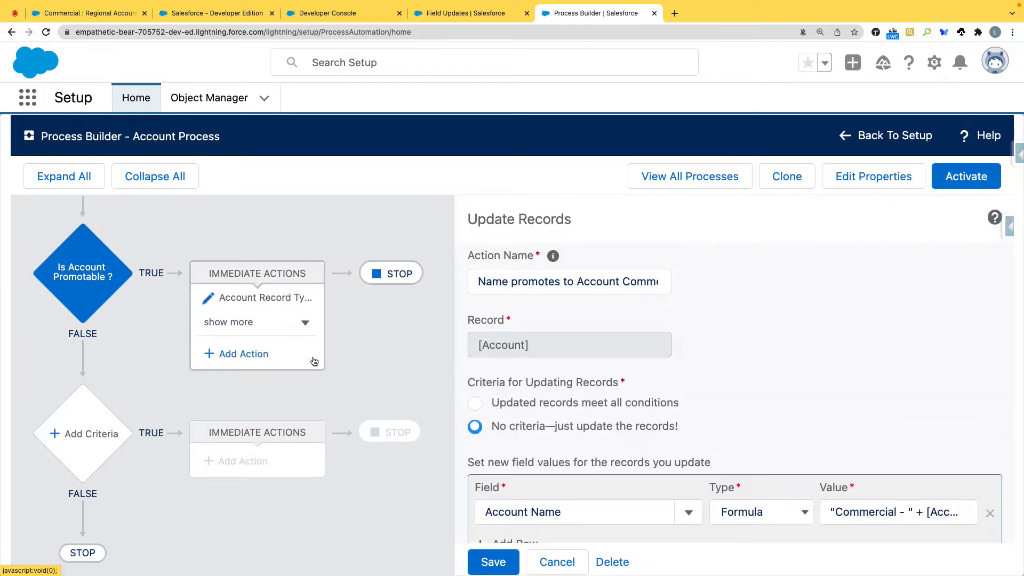
pyautogui.scroll(-2, 669, 371)
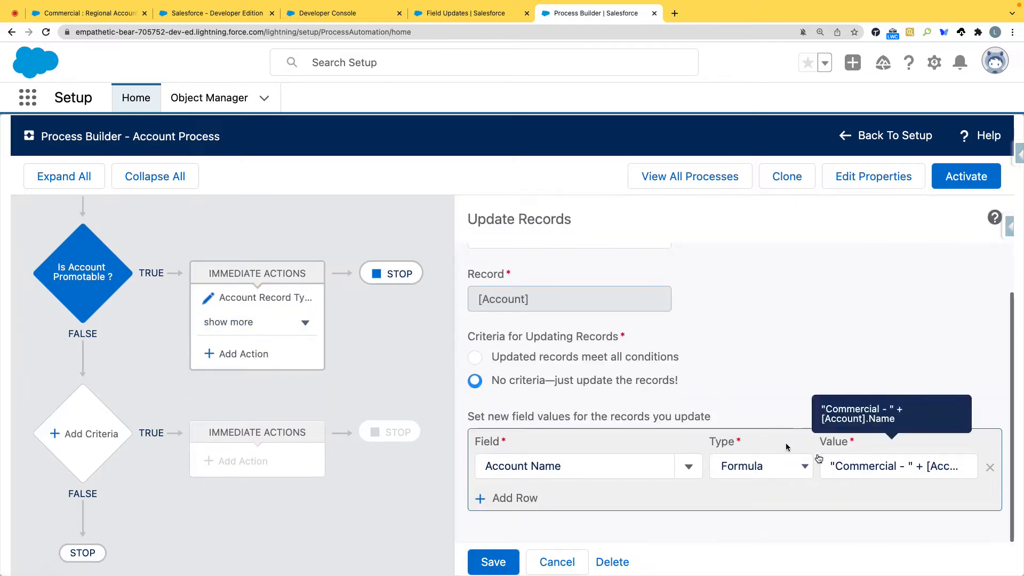
pyautogui.click(259, 323)
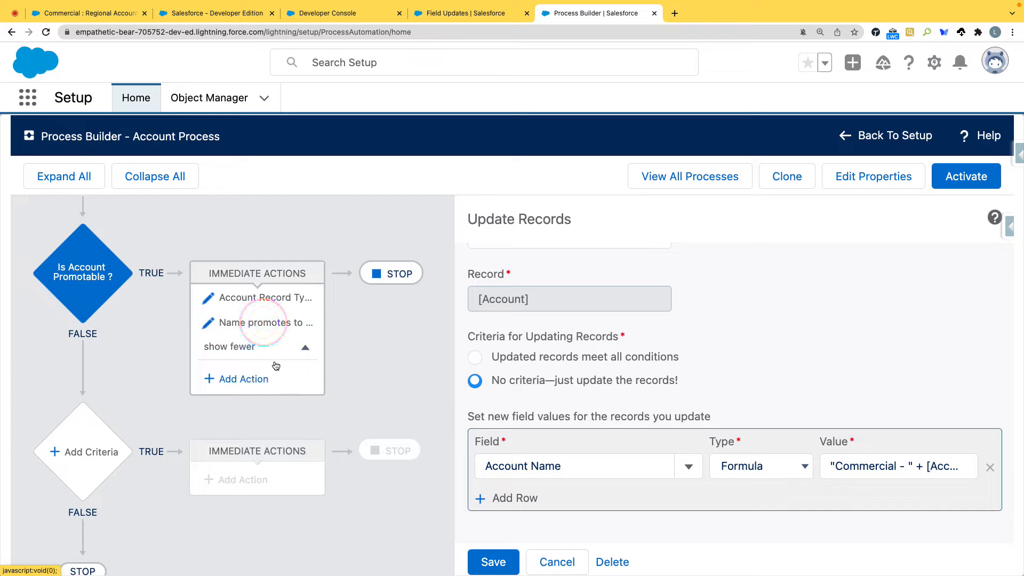
pyautogui.click(385, 328)
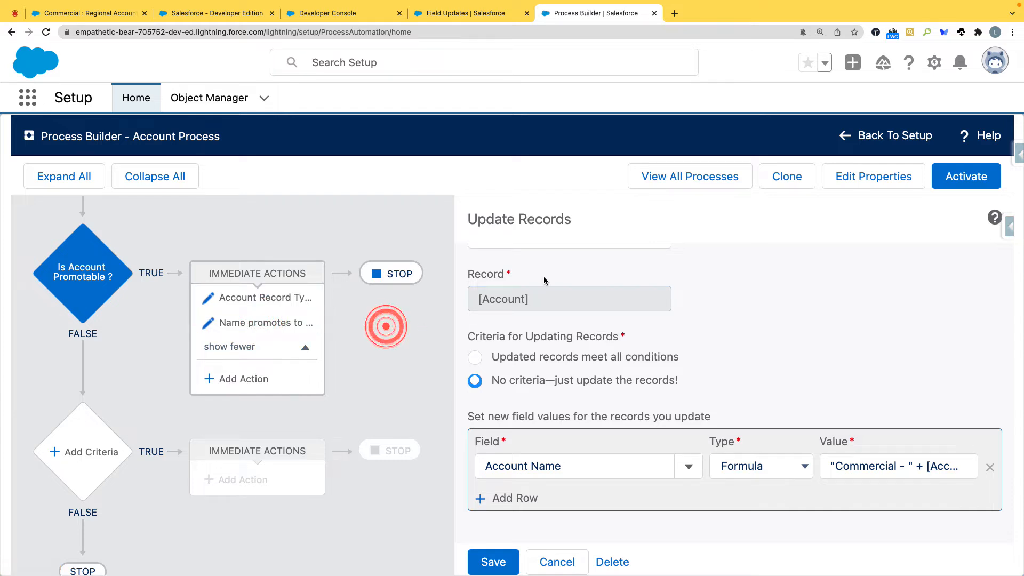
pyautogui.click(963, 184)
pyautogui.click(387, 215)
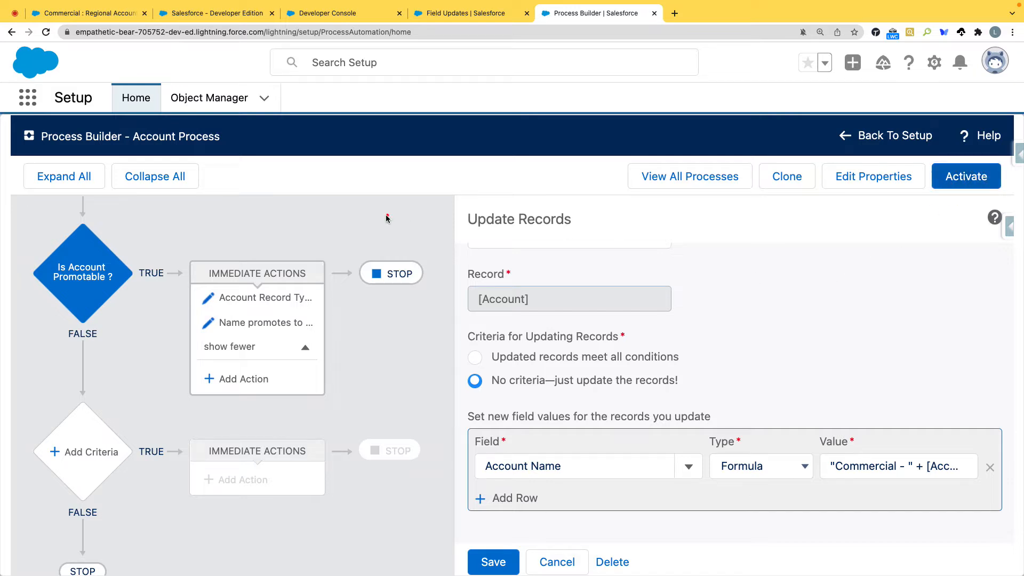
# Step: Add a third immediate action of type Send Custom Notification under Is Account Promotable, named "Promotion Notification"
pyautogui.click(267, 379)
pyautogui.click(603, 293)
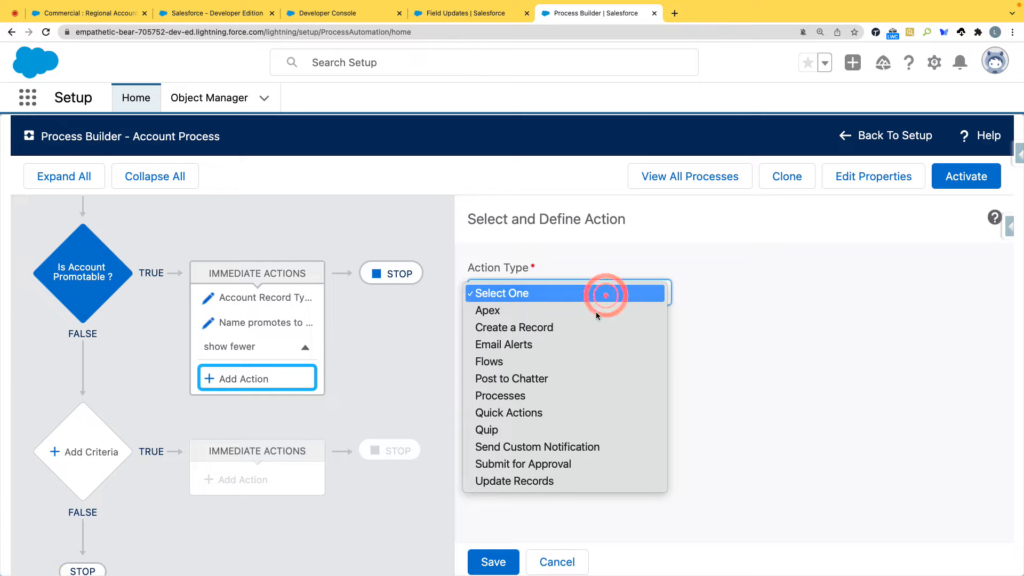
pyautogui.click(546, 448)
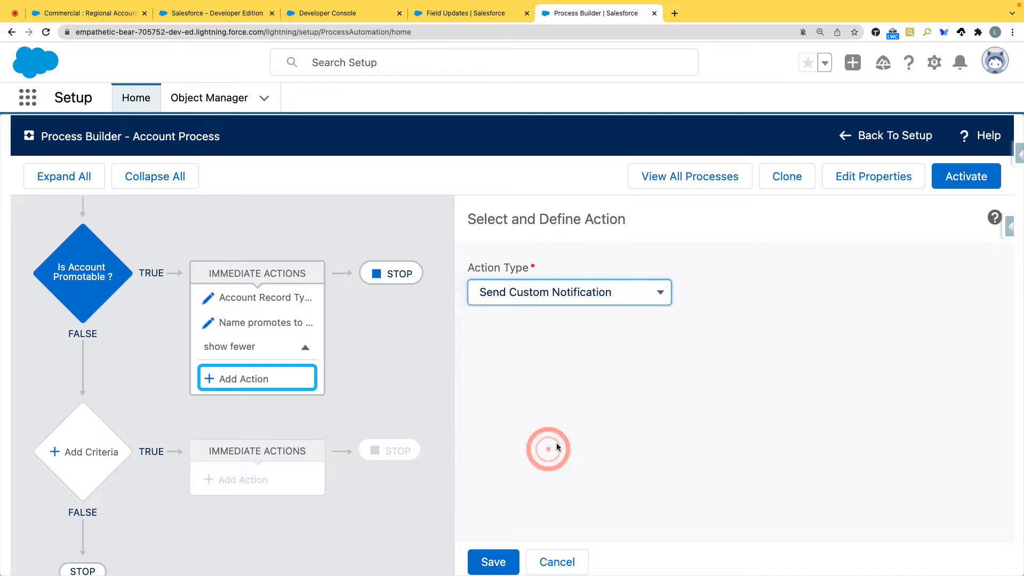
pyautogui.scroll(-1, 699, 362)
pyautogui.scroll(-1, 700, 362)
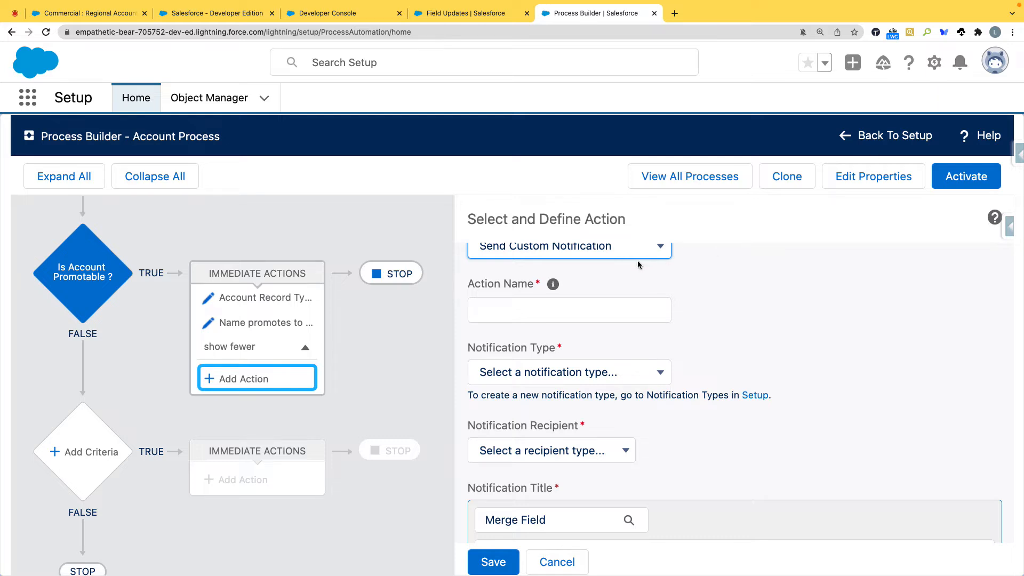
pyautogui.click(589, 310)
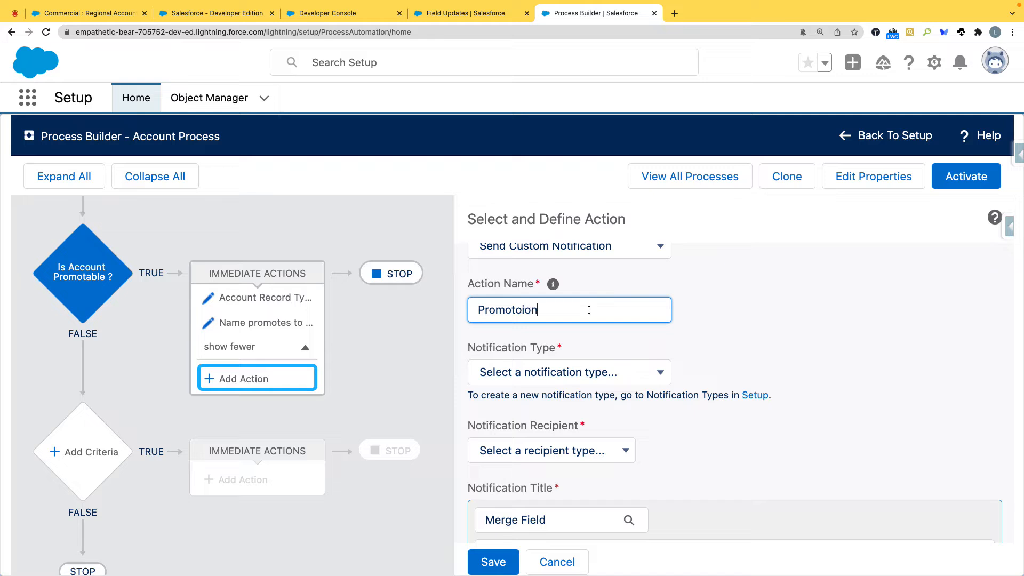
pyautogui.press('BackSpace')
pyautogui.press('BackSpace')
pyautogui.press('BackSpace')
pyautogui.press('Tab')
pyautogui.scroll(-1, 676, 340)
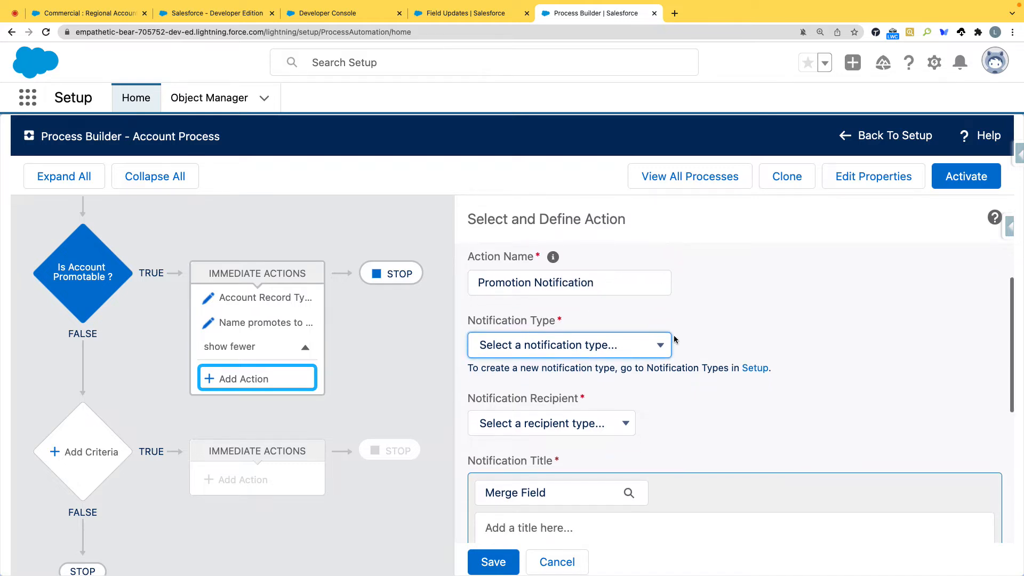
# Step: Check the available notification types for the action and open Setup for creating a new notification type
pyautogui.click(661, 346)
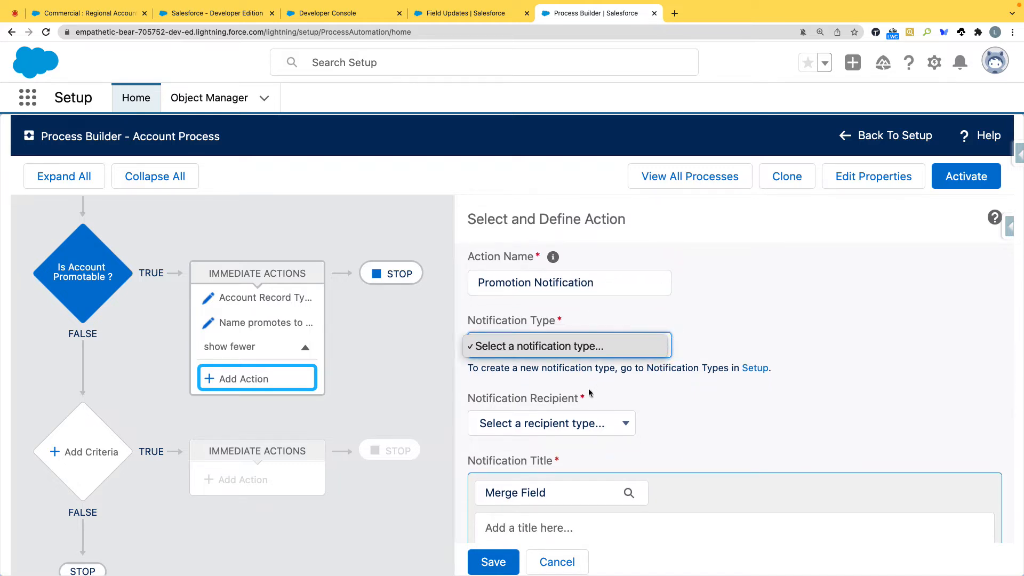
pyautogui.click(757, 367)
pyautogui.click(755, 368)
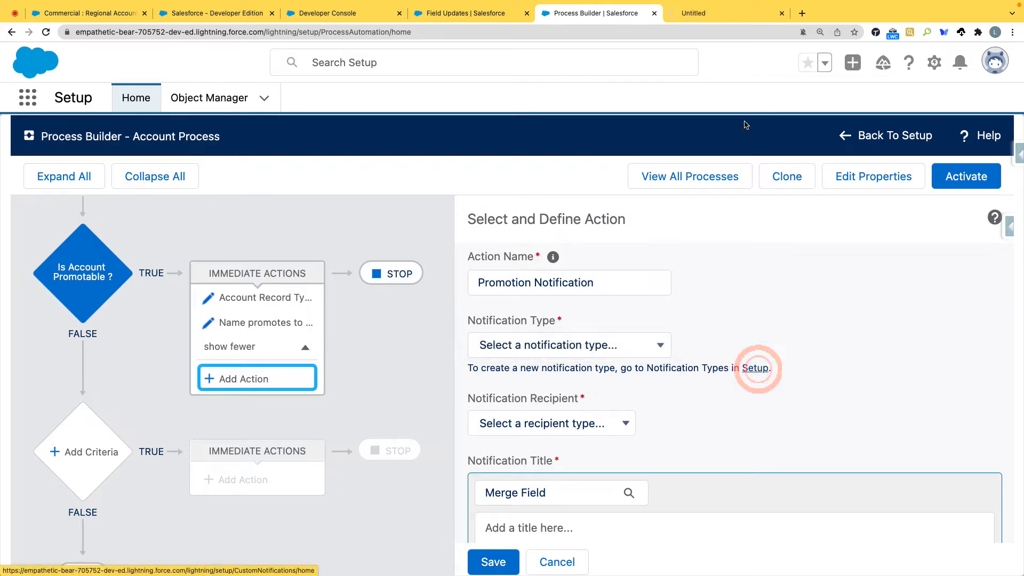
# Step: Switch to the new Setup page, search the setup options for "notifi" and open Custom Notifications
pyautogui.click(723, 15)
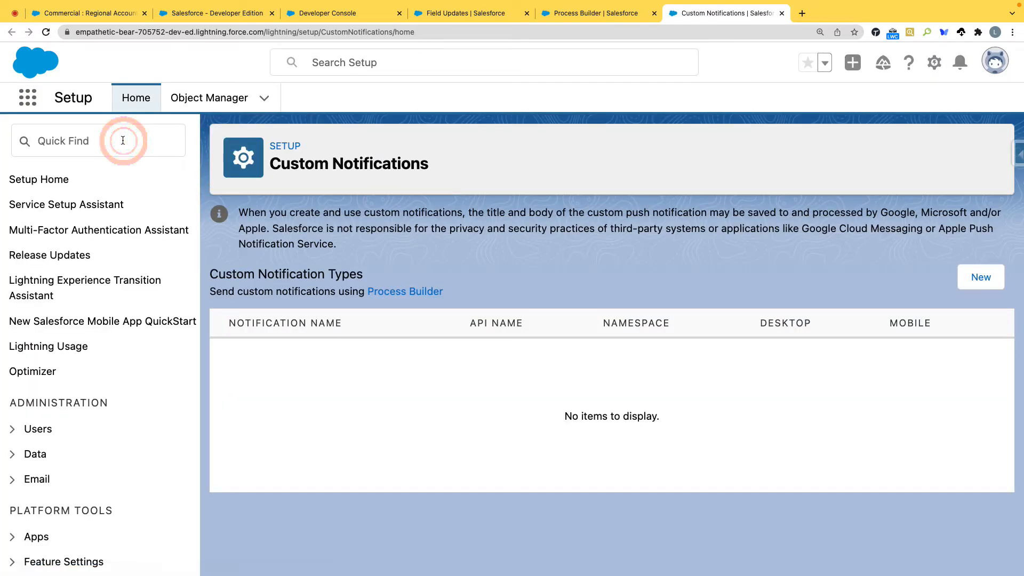
pyautogui.click(123, 140)
pyautogui.write('notifi')
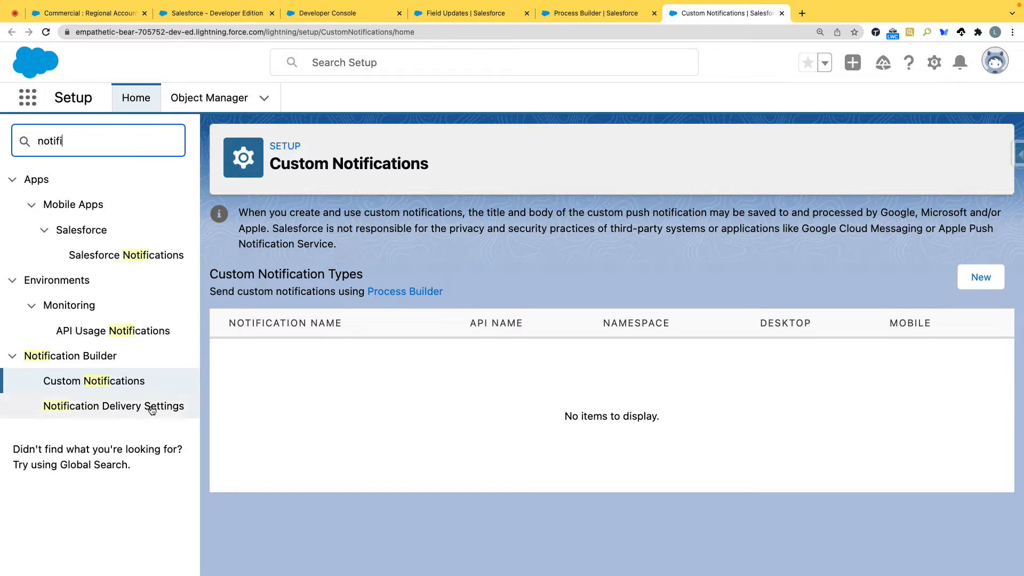
pyautogui.click(111, 382)
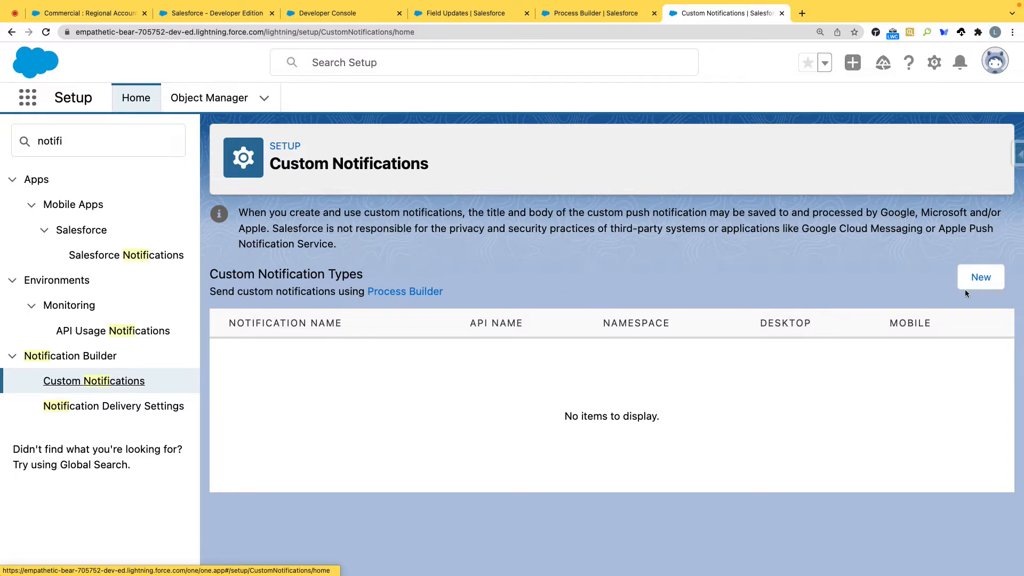
# Step: Create a custom notification type named "Account Promotions" with API name Account_Promotions and the Desktop channel, and save it
pyautogui.click(981, 282)
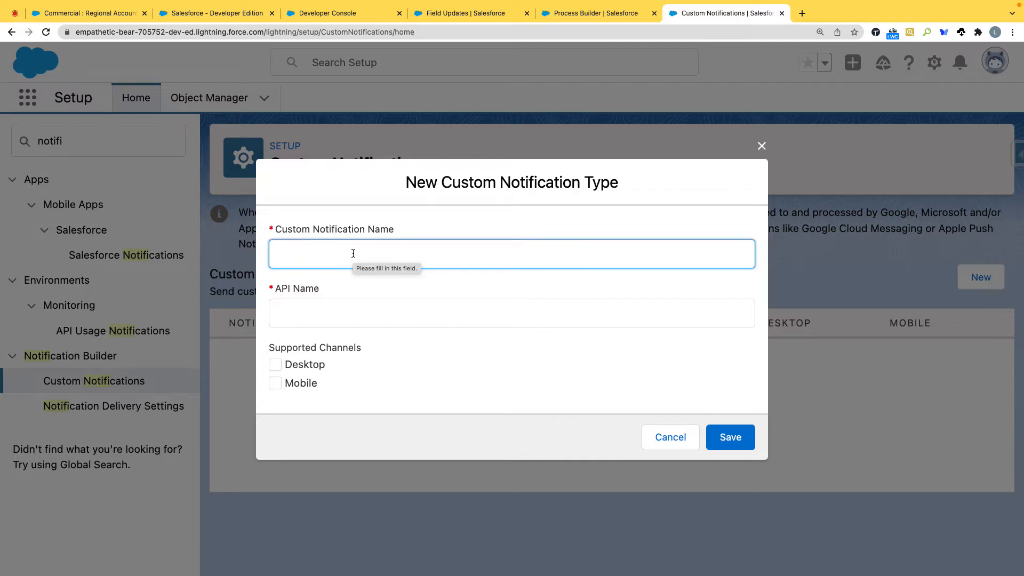
pyautogui.write('Account')
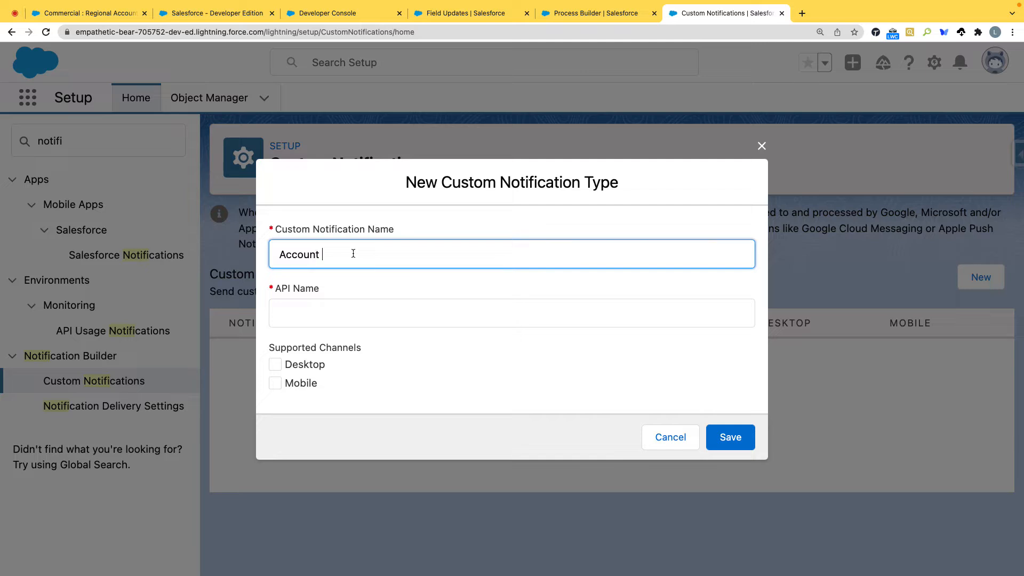
pyautogui.write(' Promo')
pyautogui.press('Tab')
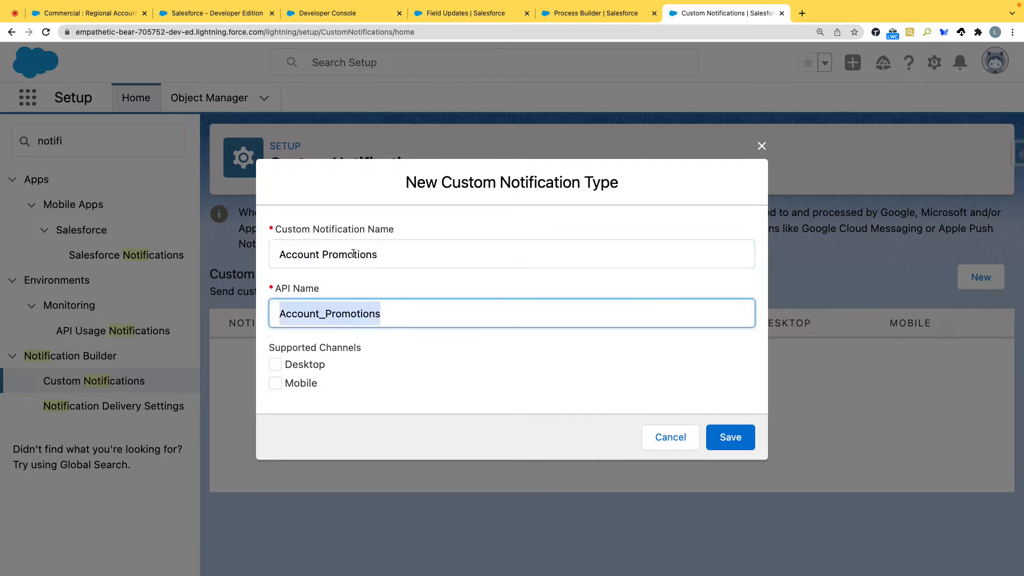
pyautogui.click(275, 365)
pyautogui.click(729, 436)
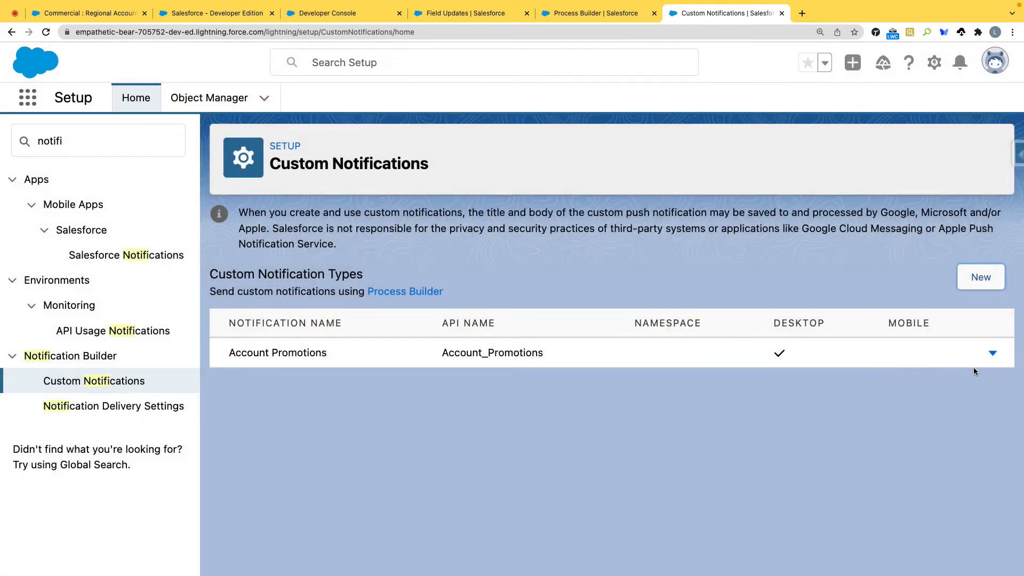
pyautogui.click(992, 353)
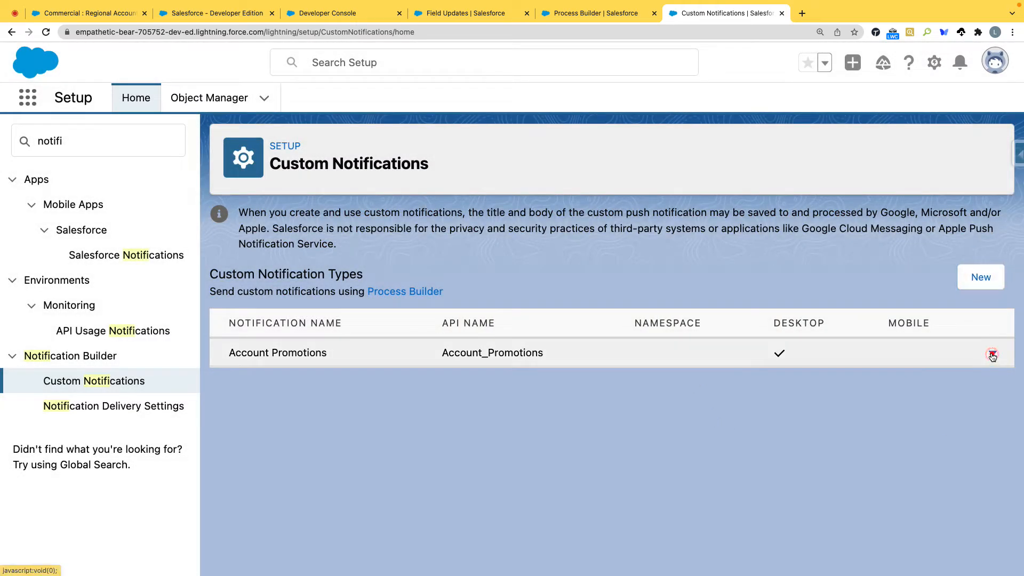
pyautogui.click(834, 400)
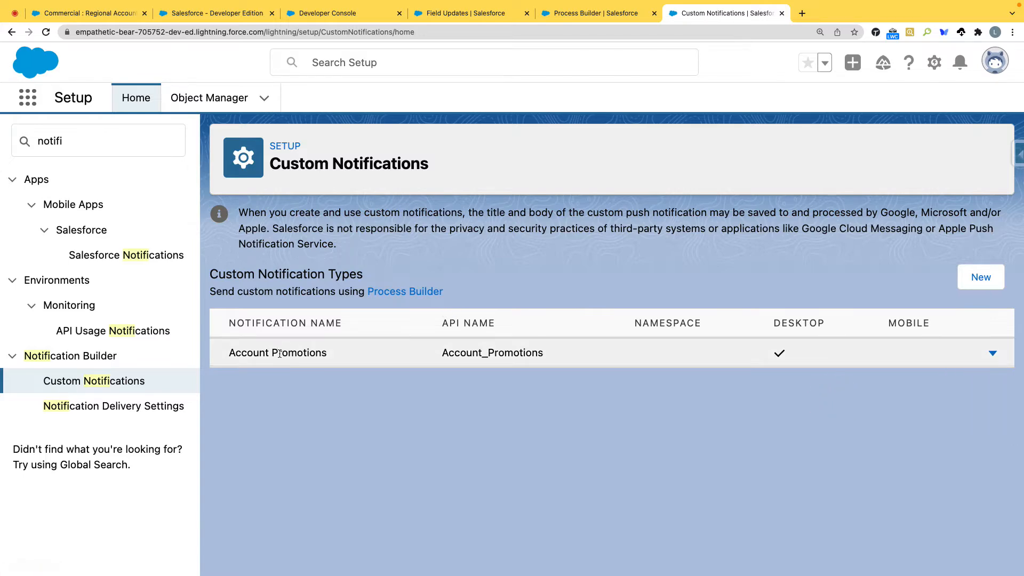
# Step: Return to Process Builder, discard the unfinished Promotion Notification action and reopen Account Process from the process list
pyautogui.click(465, 13)
pyautogui.click(555, 14)
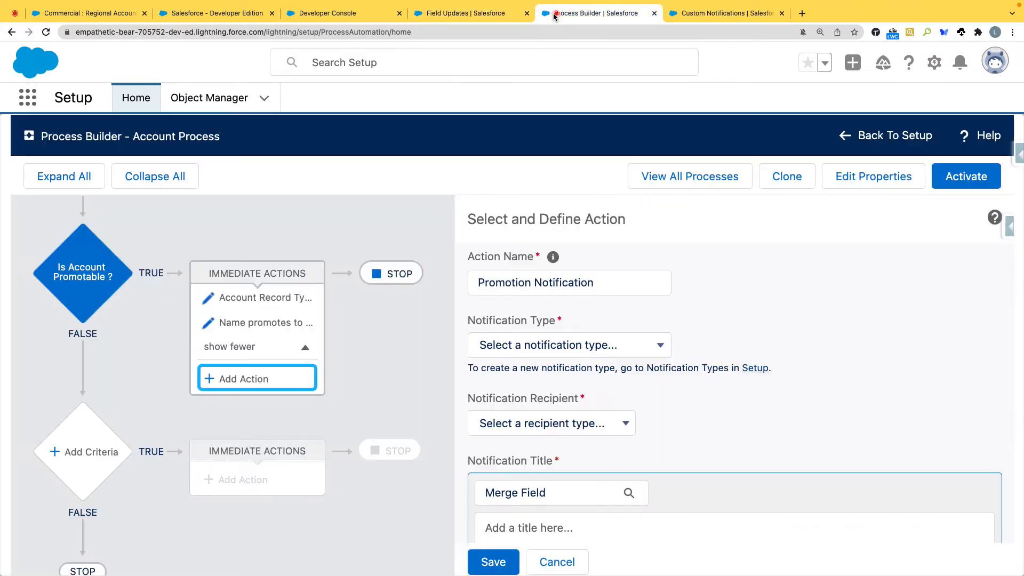
pyautogui.click(553, 562)
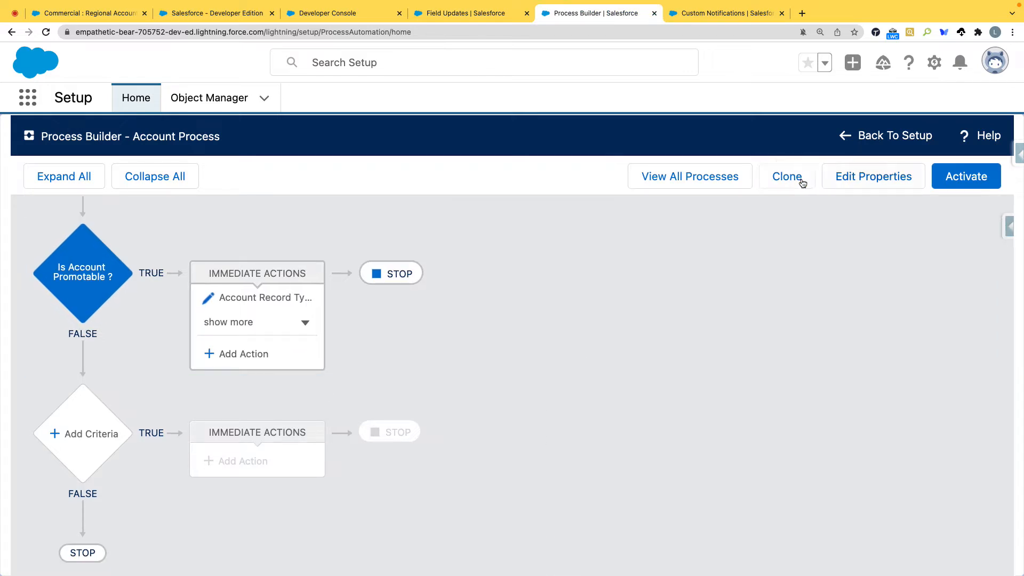
pyautogui.click(730, 178)
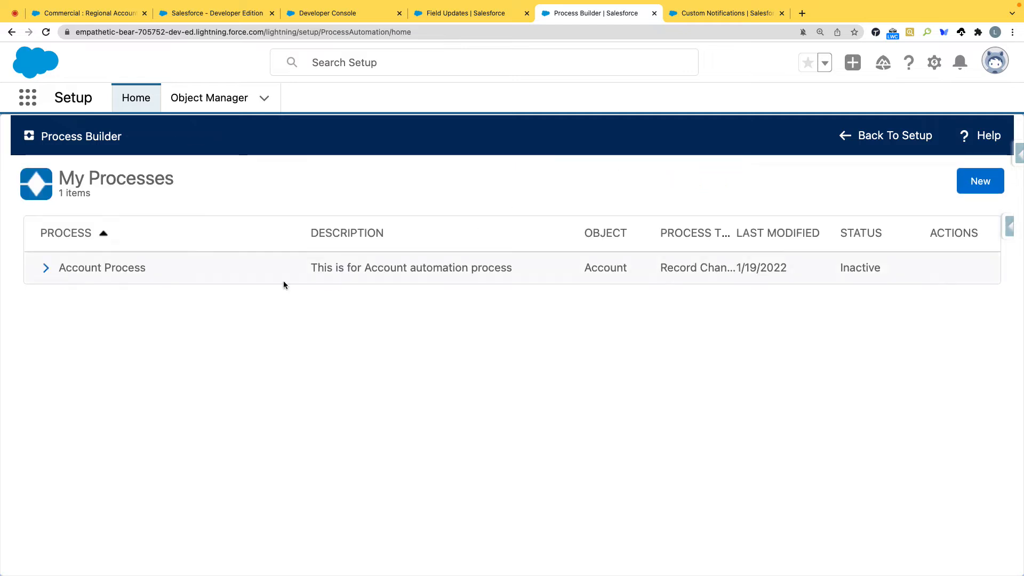
pyautogui.click(108, 268)
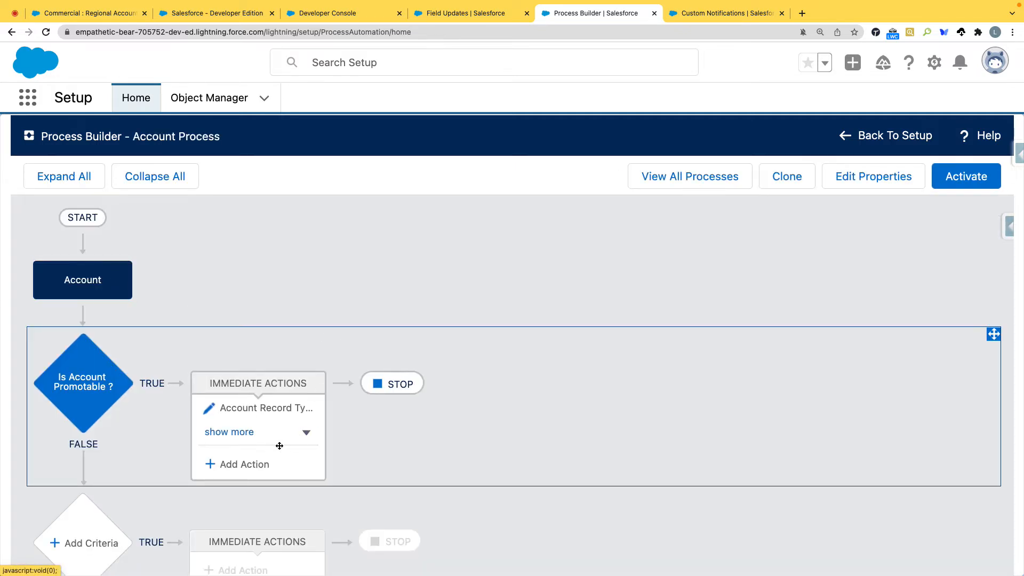
# Step: Try to add a Send Custom Notification action under Is Account Promotable with Owner as recipient type, checking the notification types on offer
pyautogui.click(254, 462)
pyautogui.click(501, 299)
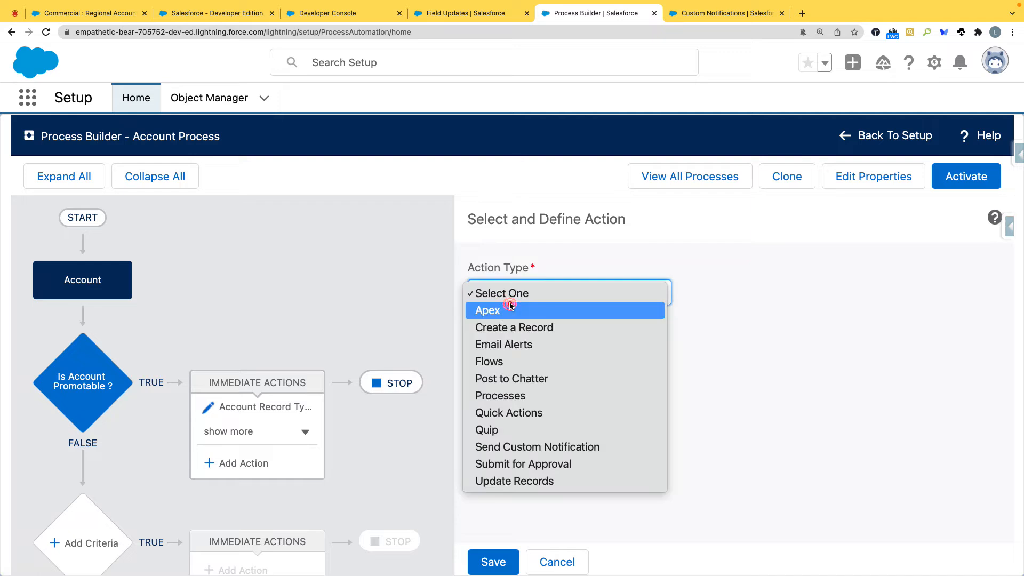
pyautogui.click(521, 450)
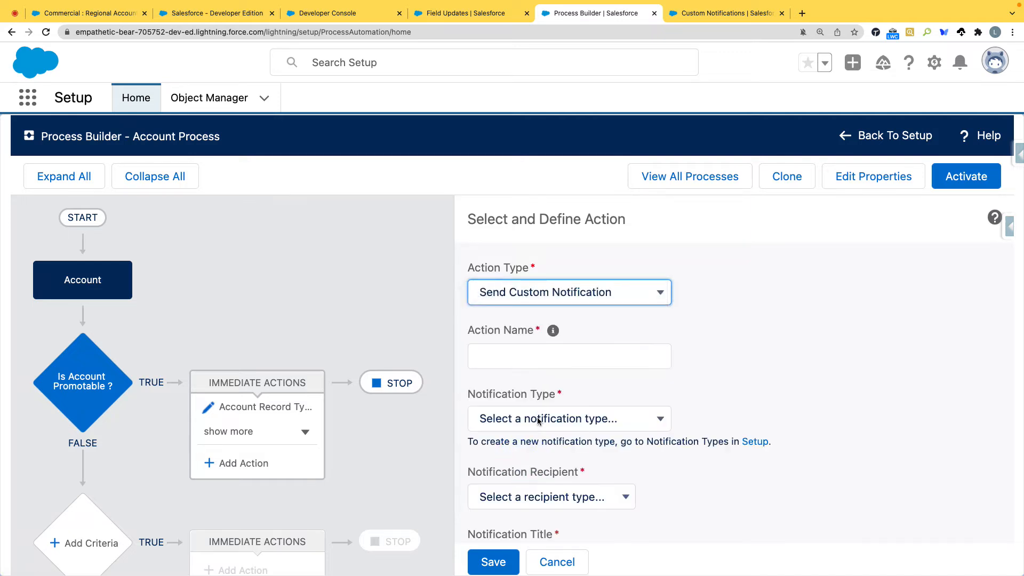
pyautogui.click(539, 419)
pyautogui.click(654, 398)
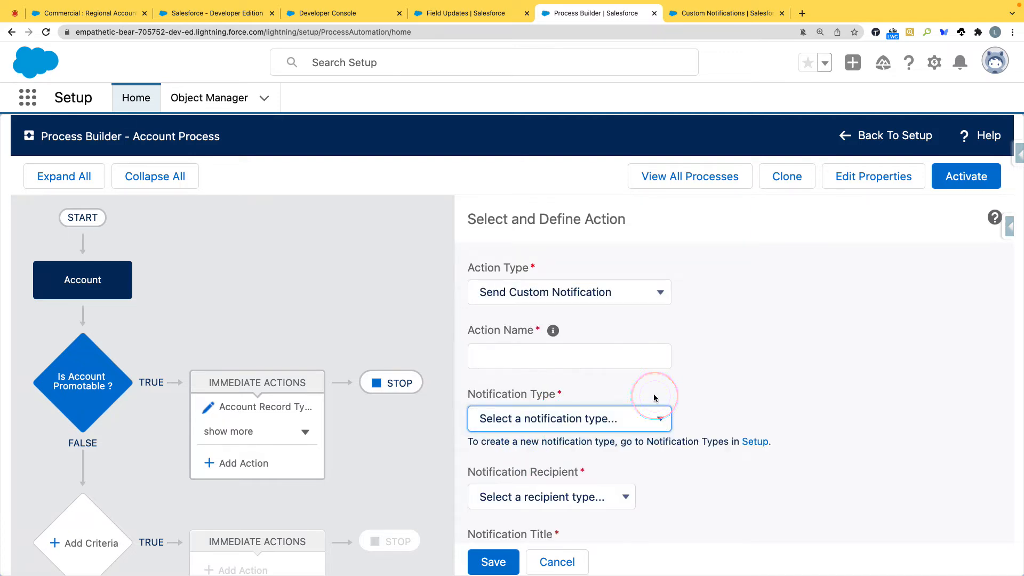
pyautogui.scroll(-2, 654, 397)
pyautogui.click(618, 432)
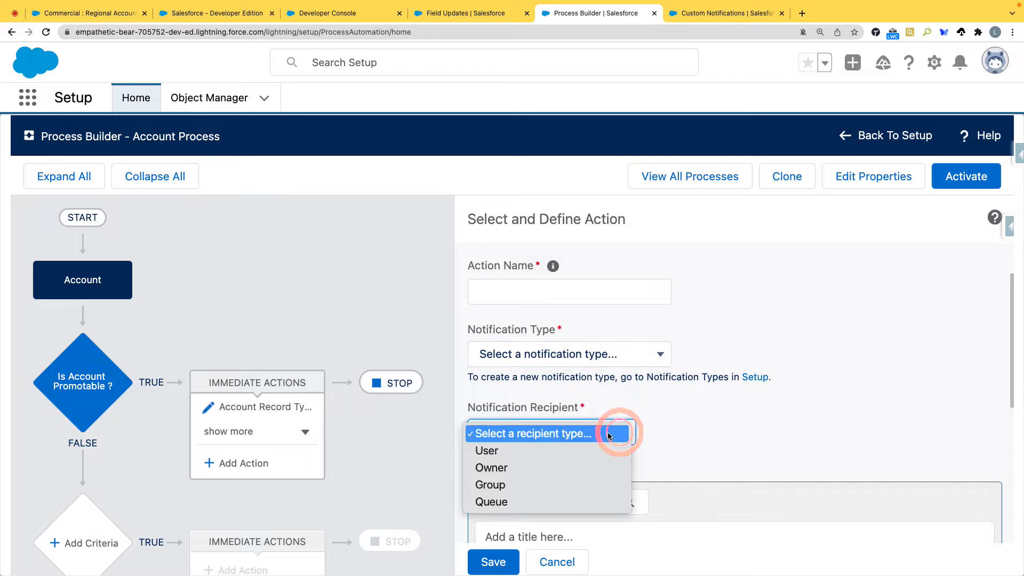
pyautogui.click(542, 468)
pyautogui.scroll(-1, 748, 399)
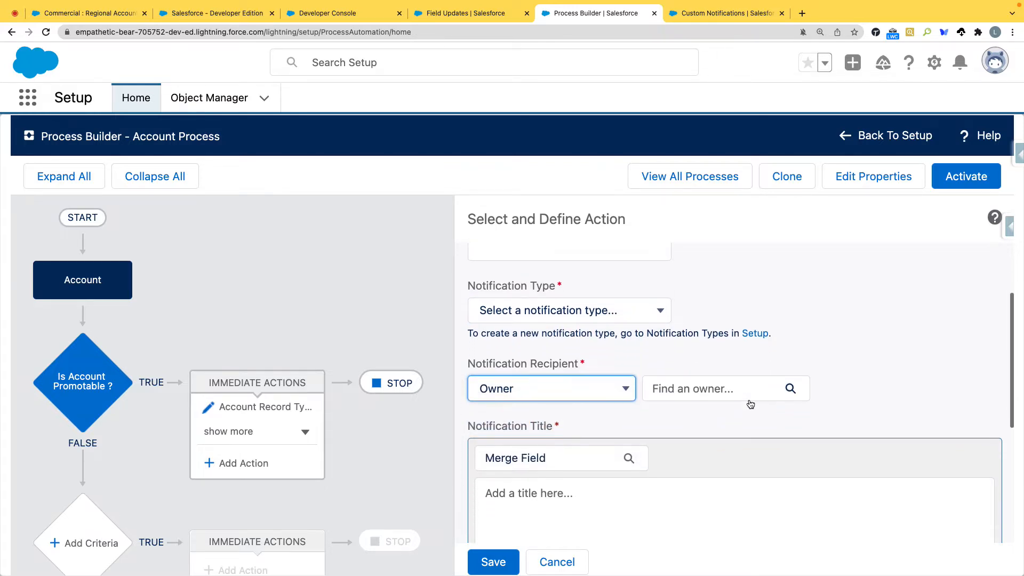
pyautogui.scroll(-3, 712, 433)
pyautogui.scroll(5, 711, 432)
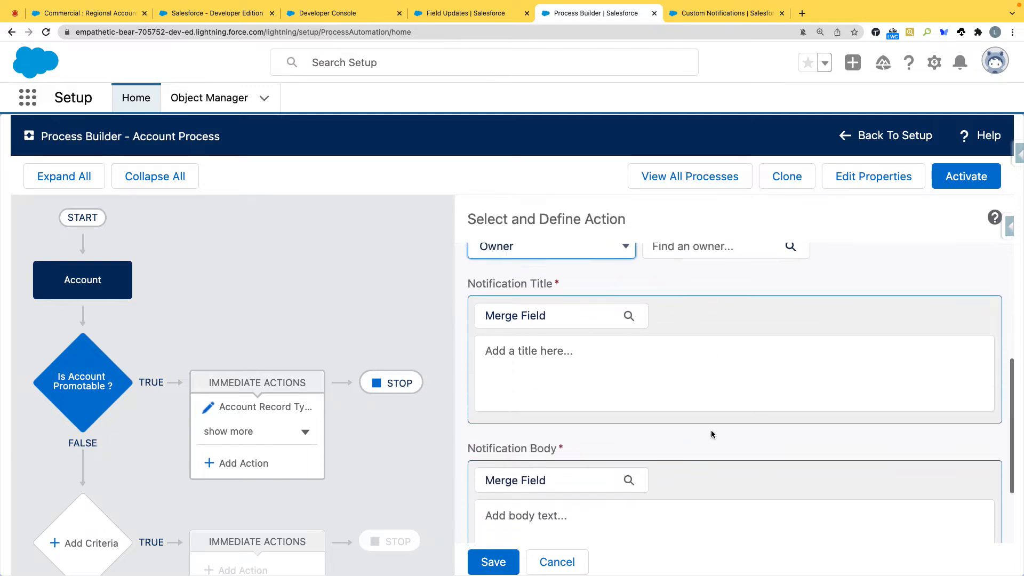
pyautogui.click(606, 424)
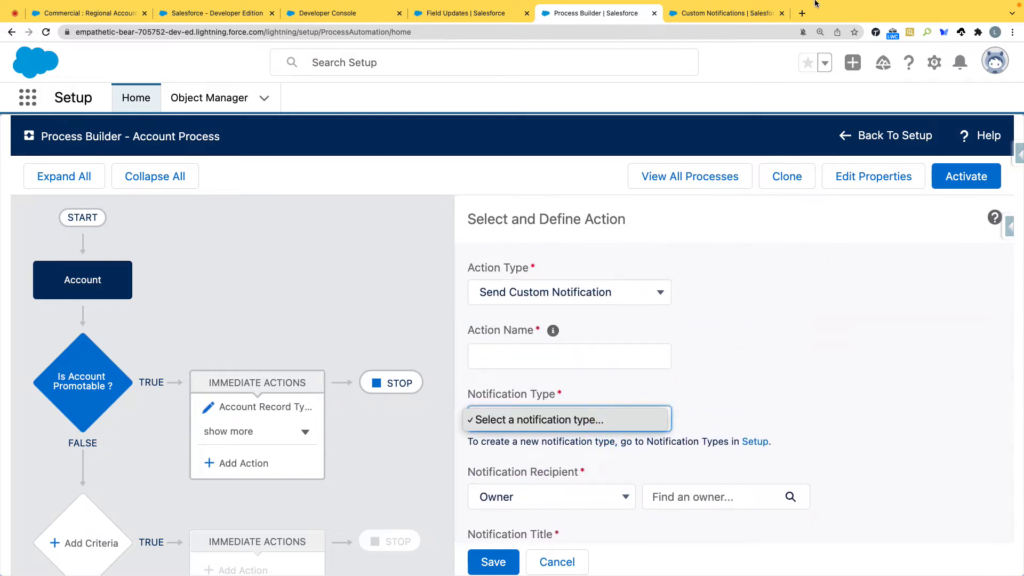
# Step: Examine the Notification Delivery Settings and Salesforce Notifications pages in Setup, and return to Custom Notifications
pyautogui.click(720, 14)
pyautogui.click(720, 14)
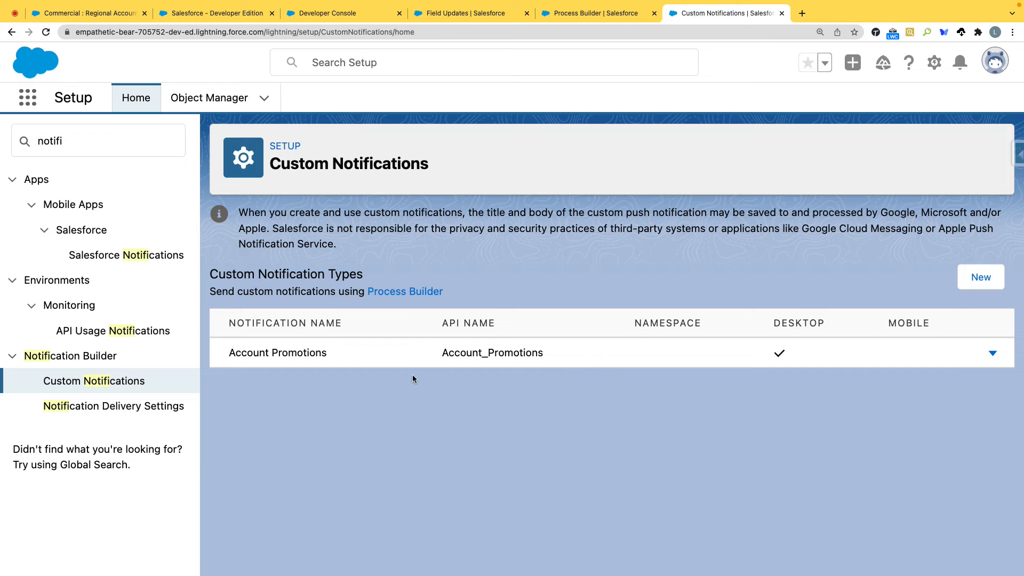
pyautogui.click(178, 408)
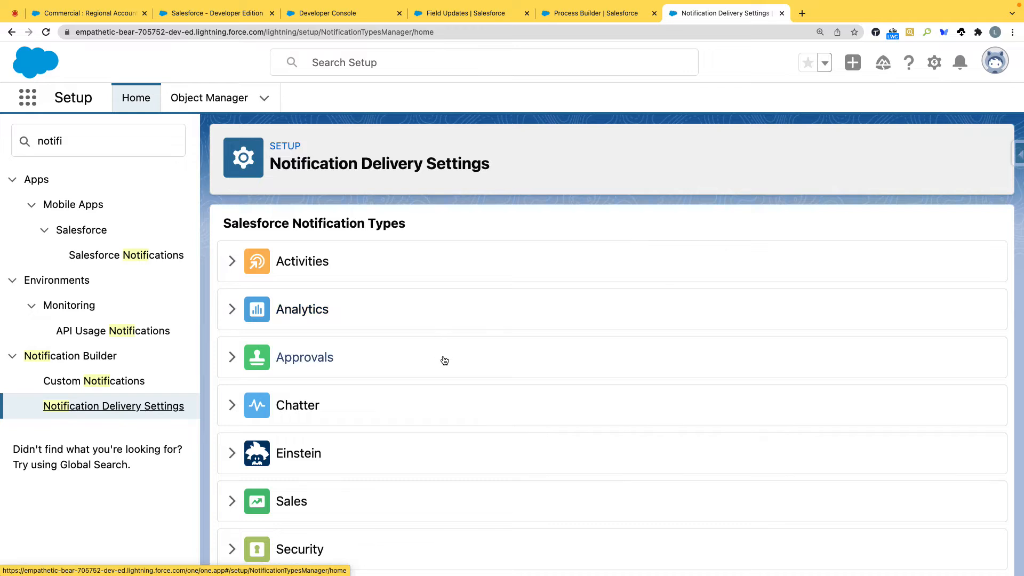
pyautogui.scroll(-5, 444, 361)
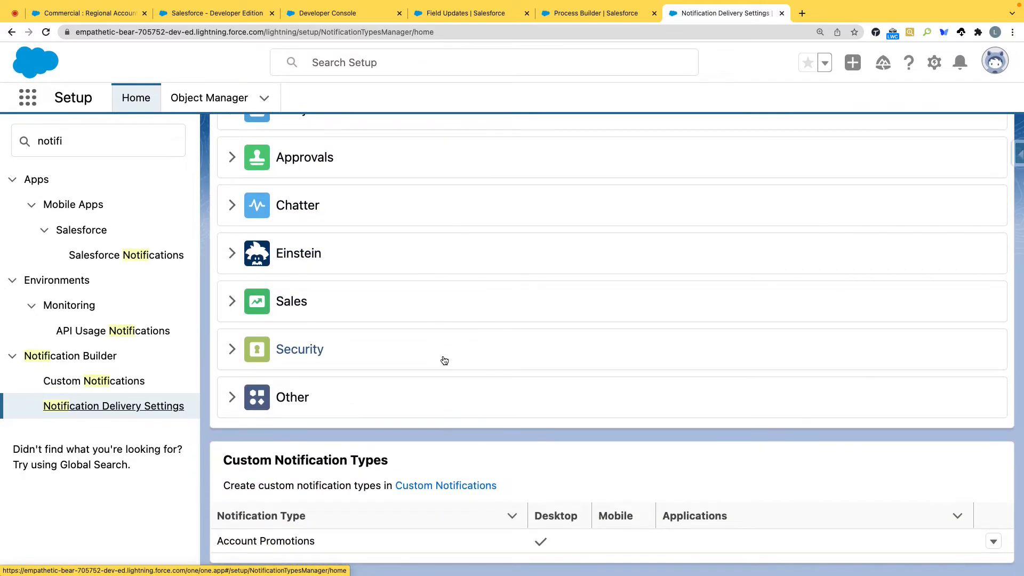
pyautogui.scroll(5, 445, 361)
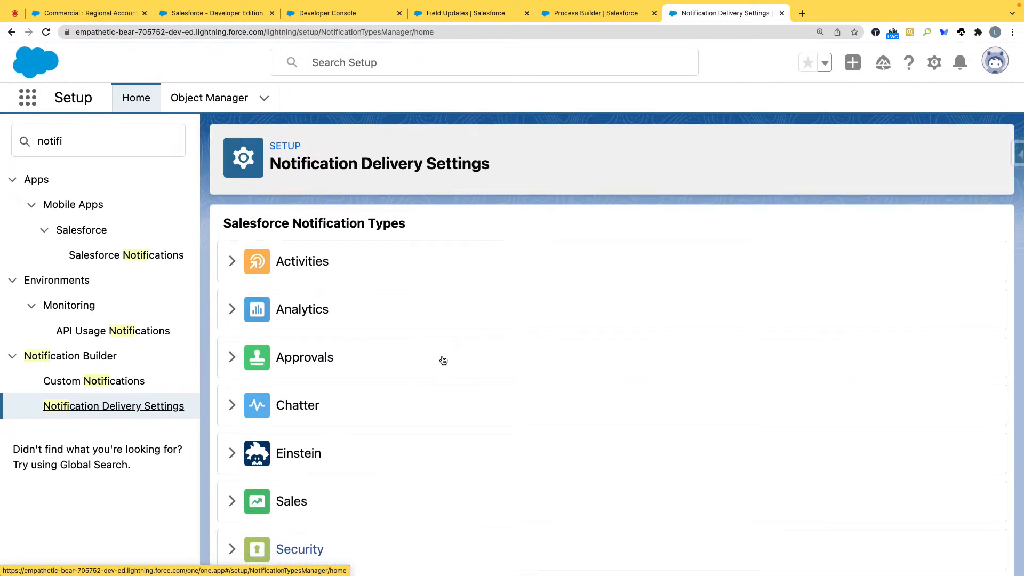
pyautogui.click(108, 383)
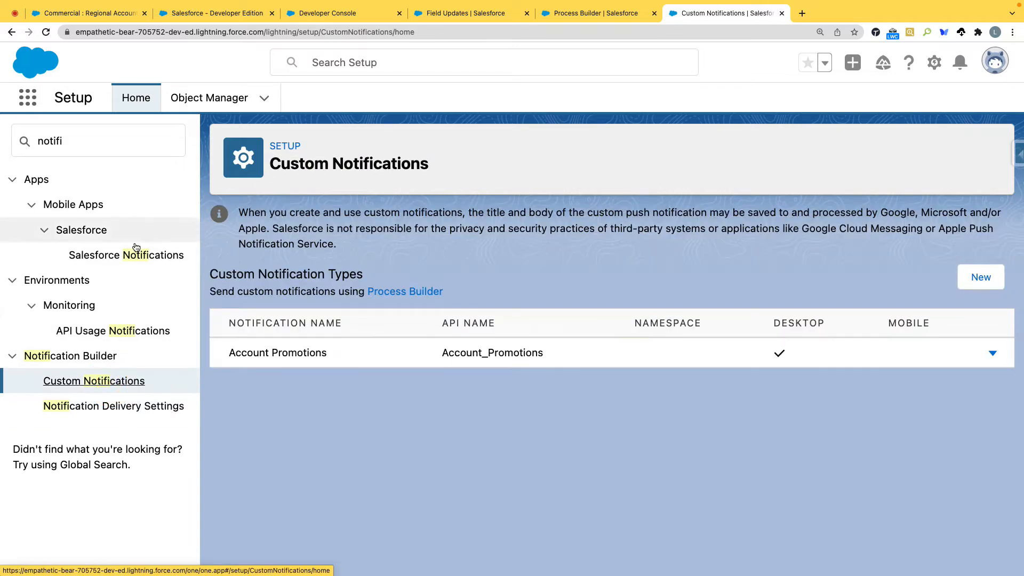
pyautogui.click(135, 265)
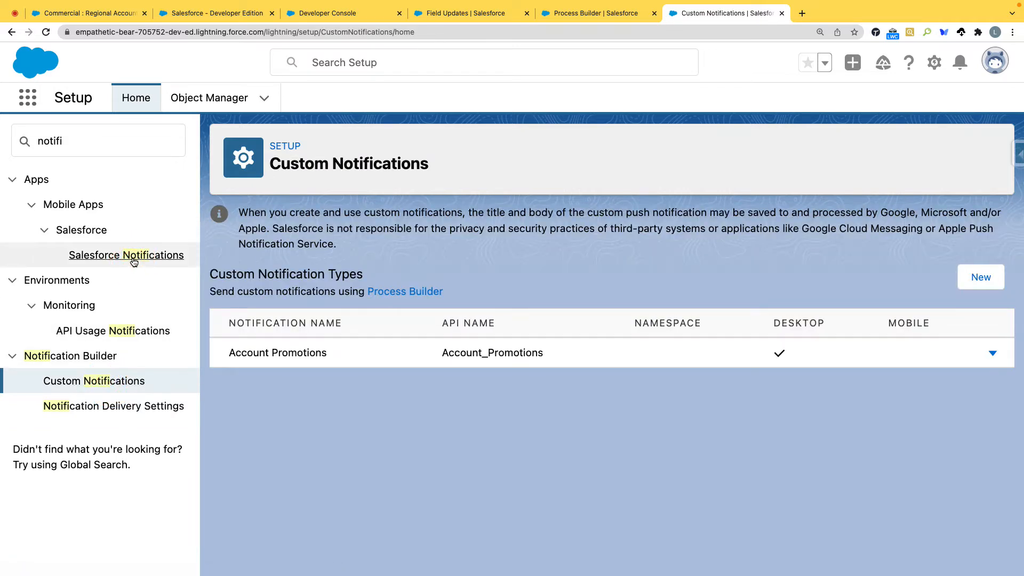
pyautogui.click(133, 262)
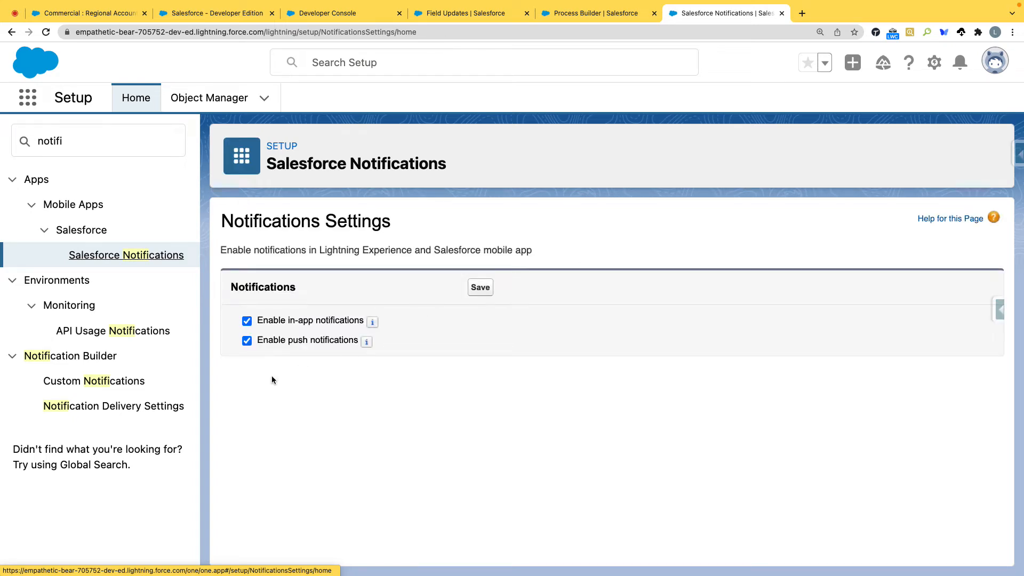
pyautogui.click(127, 379)
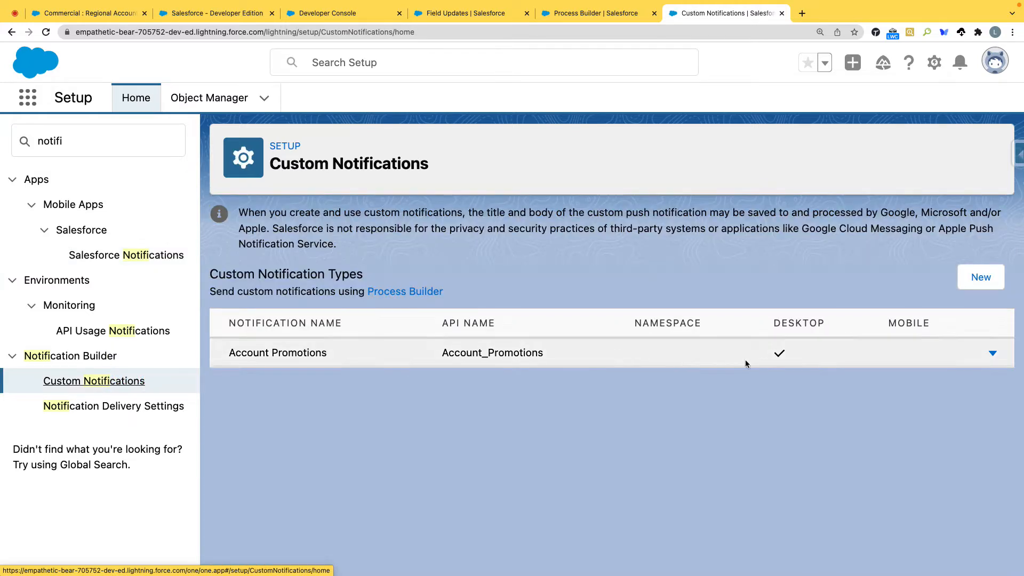
# Step: Open the Account Promotions notification type for editing, review its supported channels and save it again
pyautogui.click(991, 353)
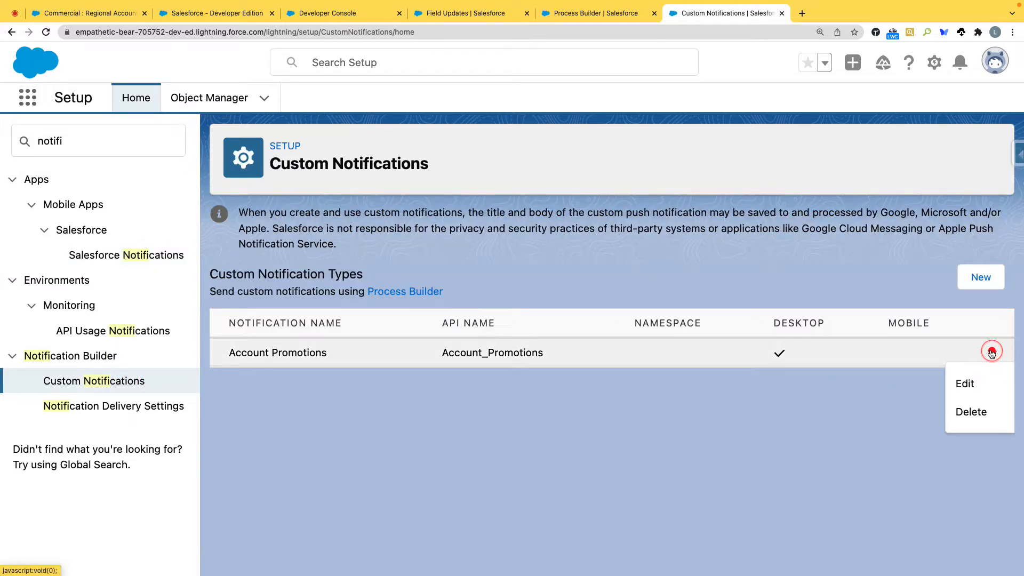
pyautogui.click(967, 383)
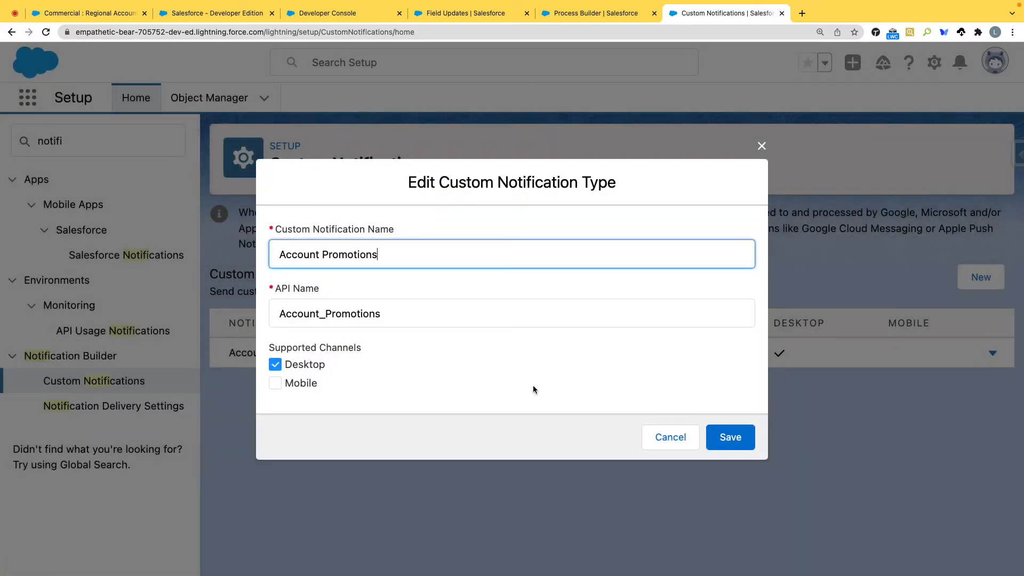
pyautogui.click(749, 438)
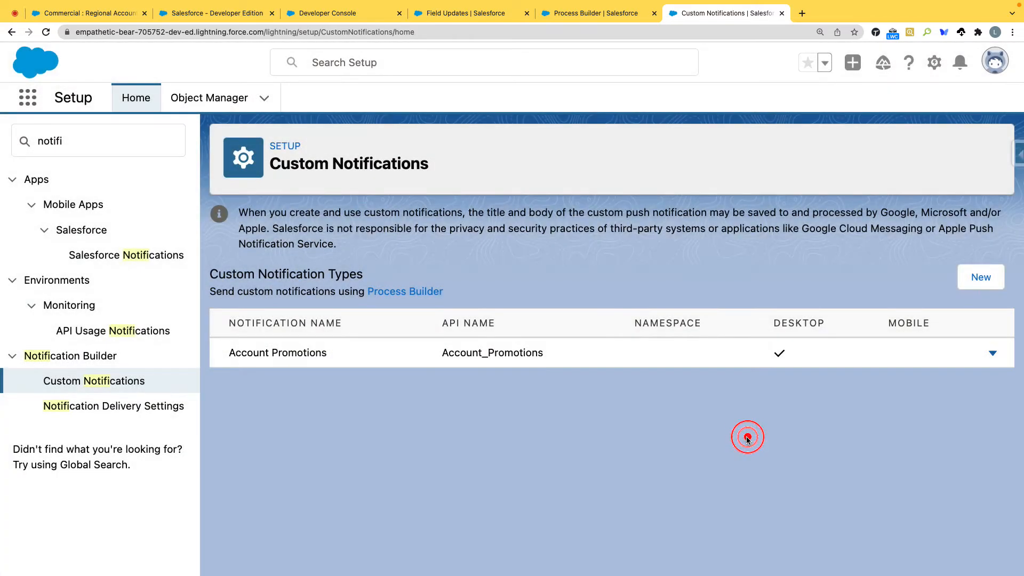
# Step: Return to Account Process, recheck the notification types for the pending action and discard that action
pyautogui.click(569, 5)
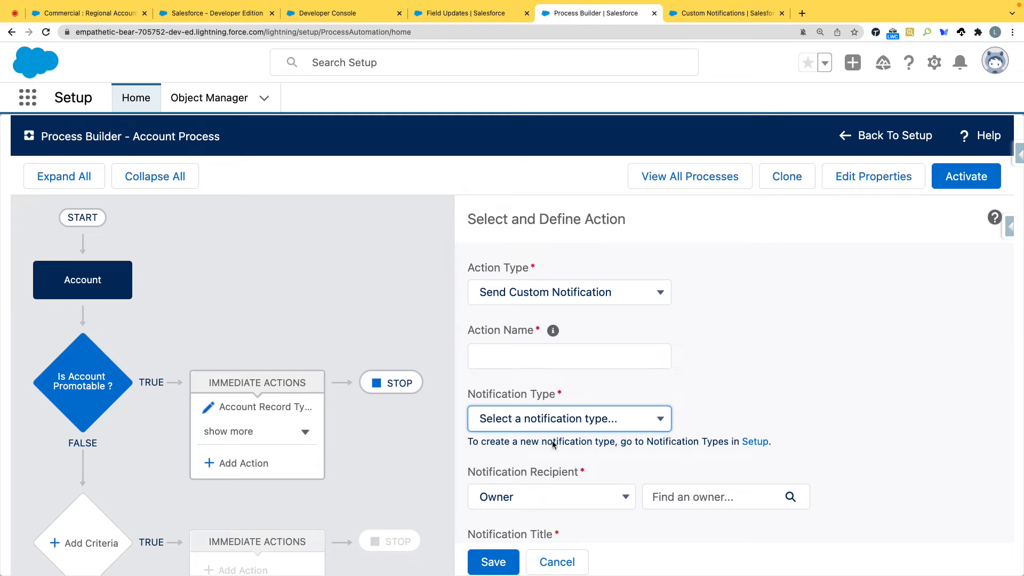
pyautogui.click(659, 420)
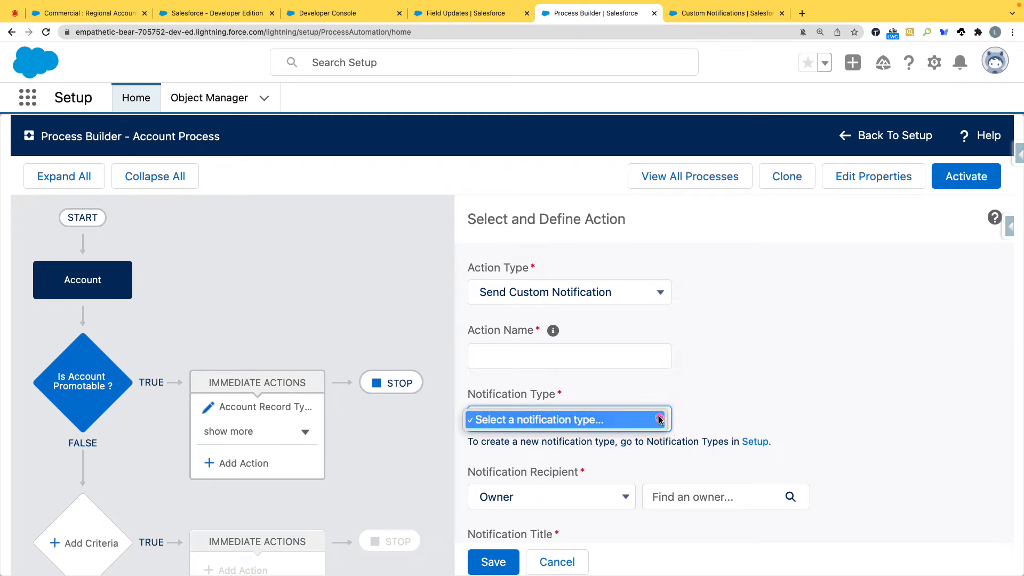
pyautogui.click(659, 420)
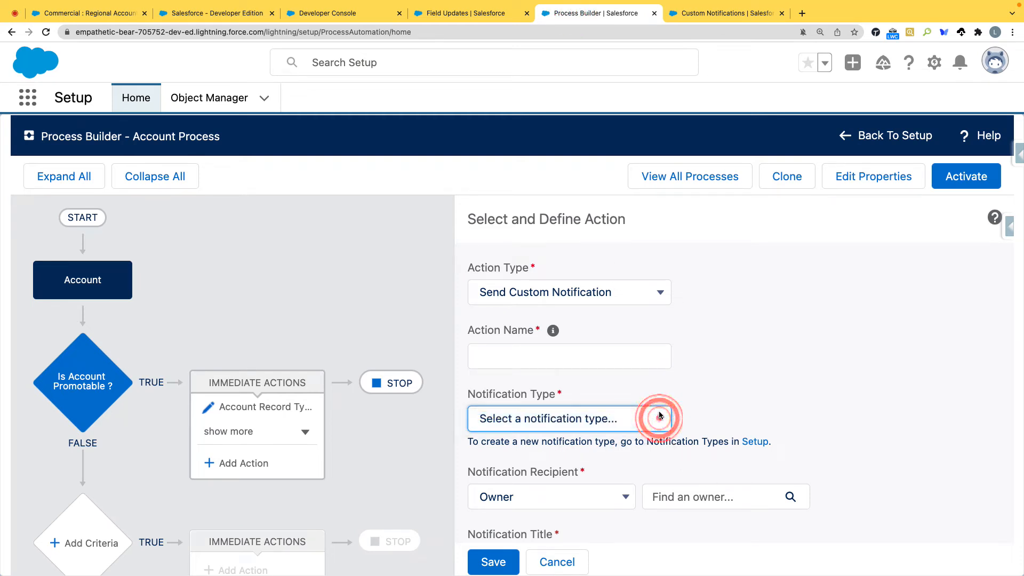
pyautogui.click(556, 562)
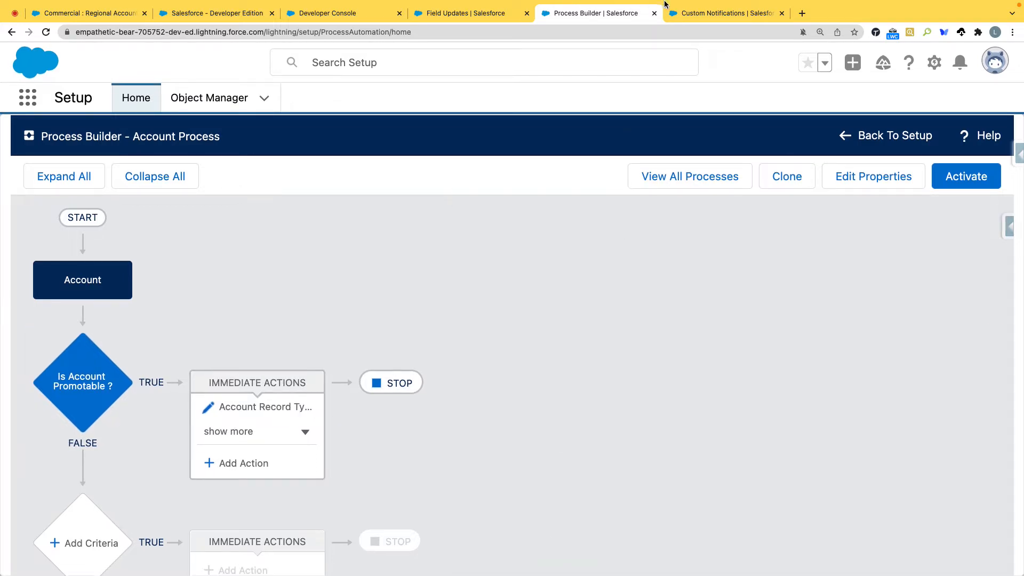
# Step: Review the immediate actions under Is Account Promotable in Account Process and activate the process
pyautogui.click(310, 432)
pyautogui.click(392, 437)
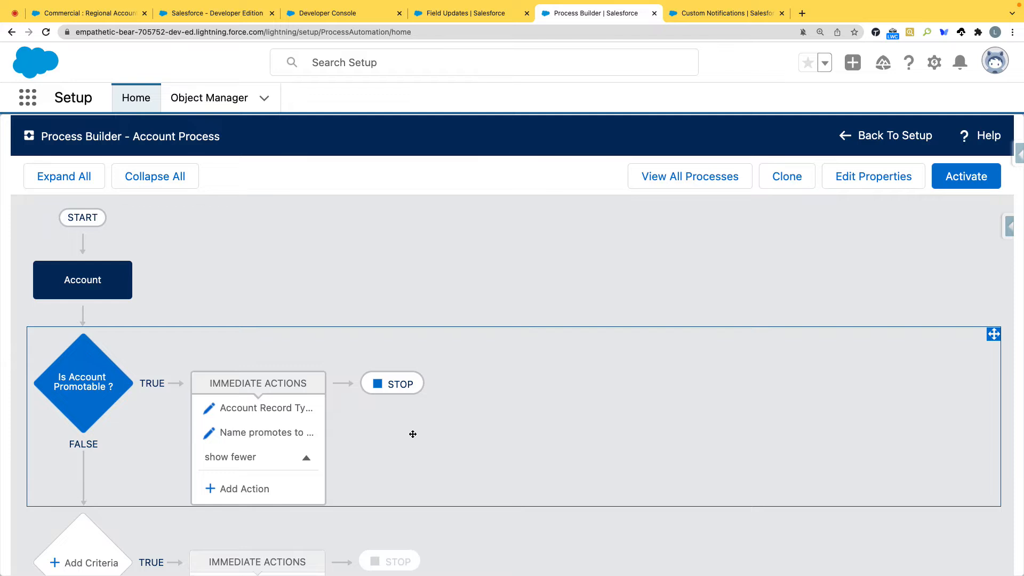
pyautogui.scroll(-3, 485, 436)
pyautogui.scroll(3, 485, 437)
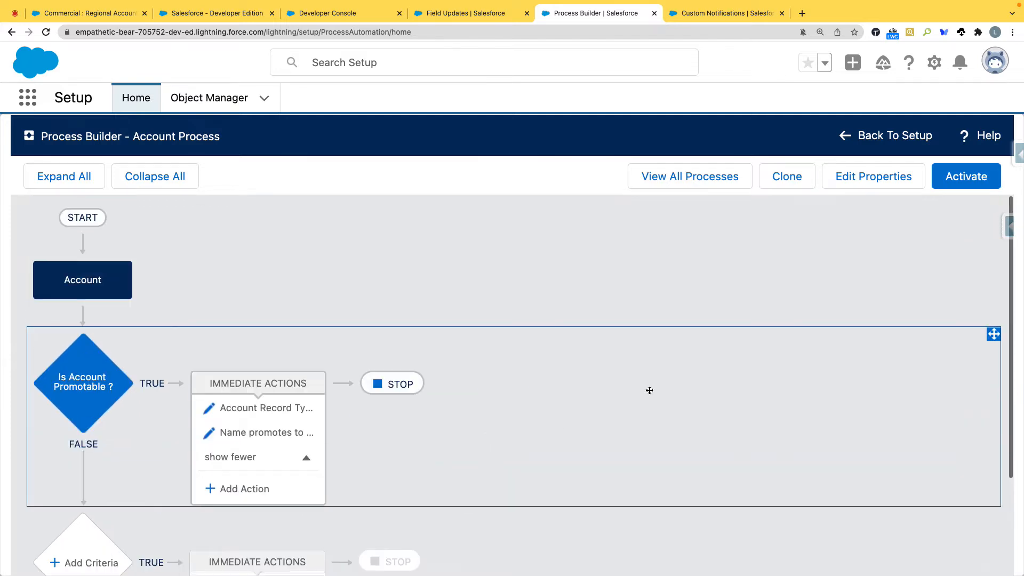
pyautogui.click(956, 179)
pyautogui.click(692, 434)
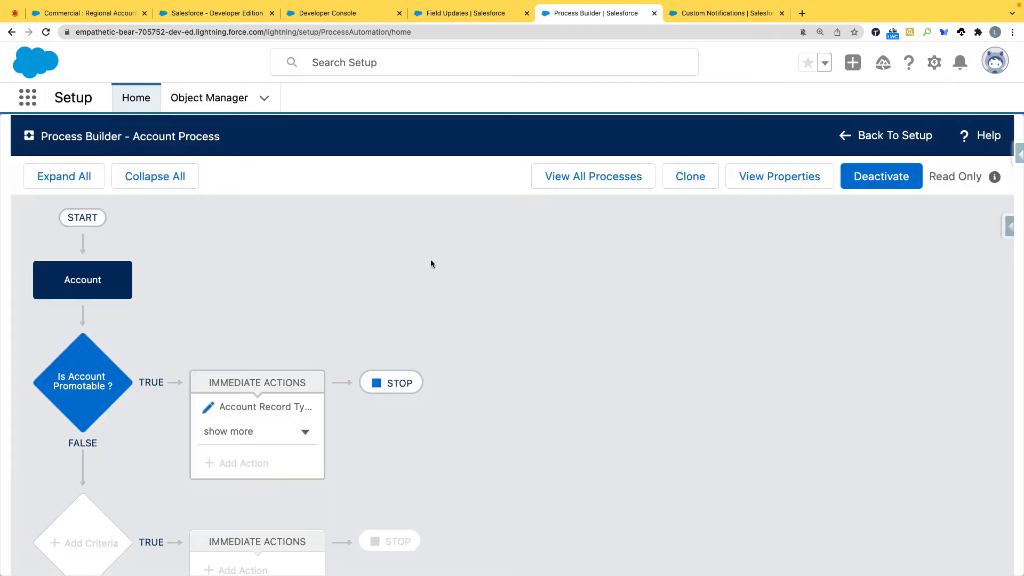
# Step: Switch to the Accounts list and create a Regional account named Eco Crop
pyautogui.click(82, 15)
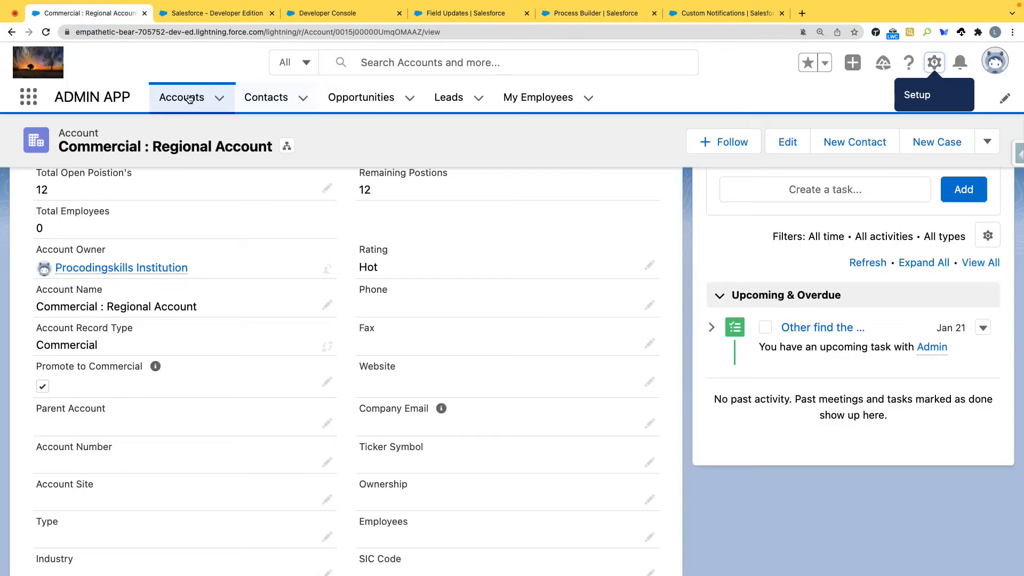
pyautogui.click(188, 97)
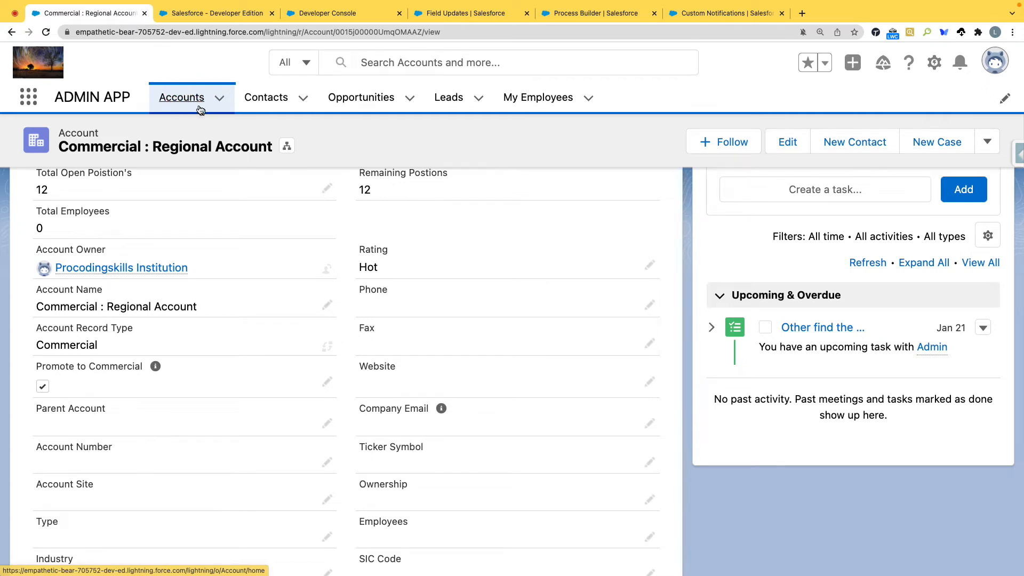
pyautogui.click(189, 98)
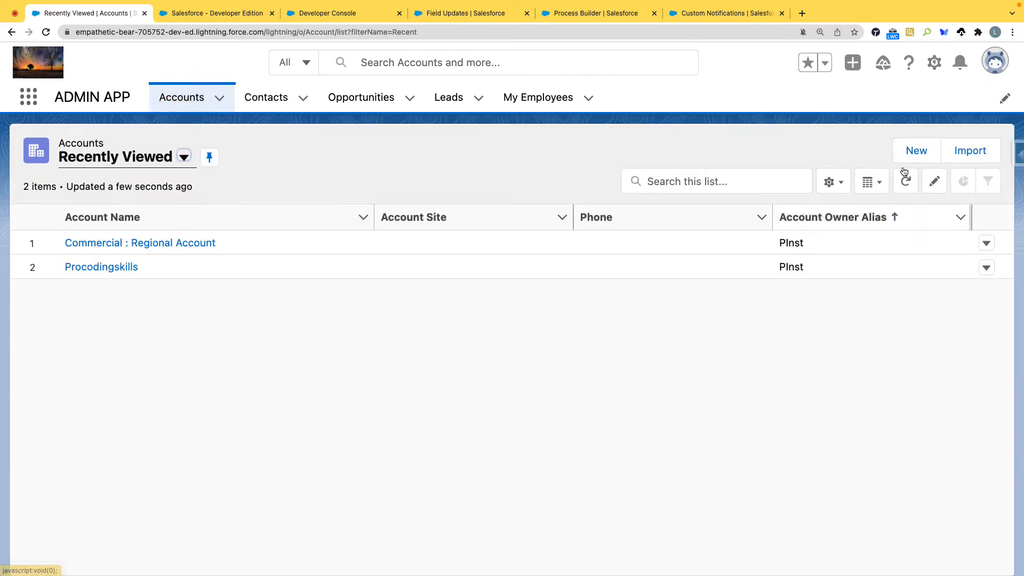
pyautogui.click(917, 150)
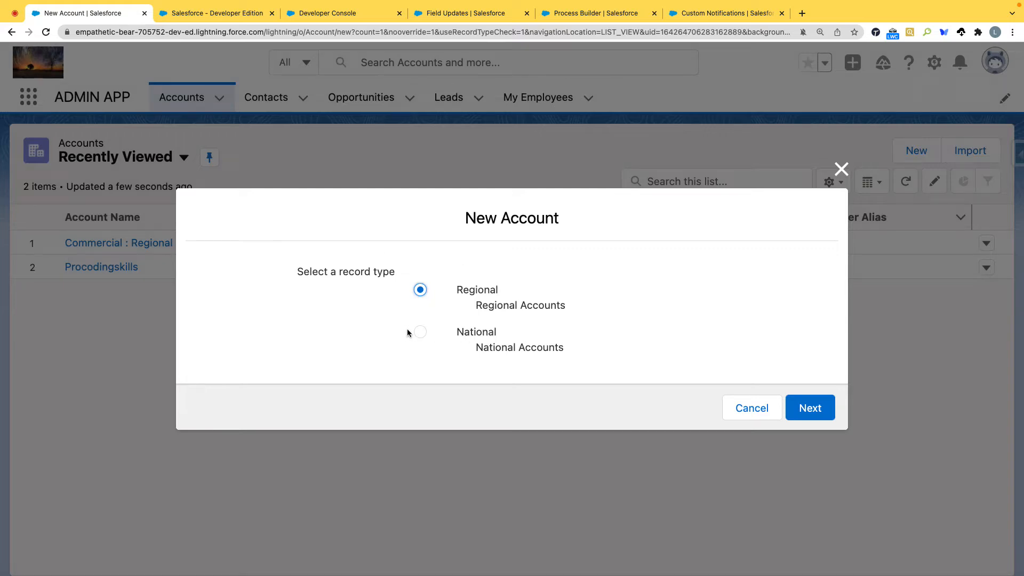
pyautogui.click(810, 408)
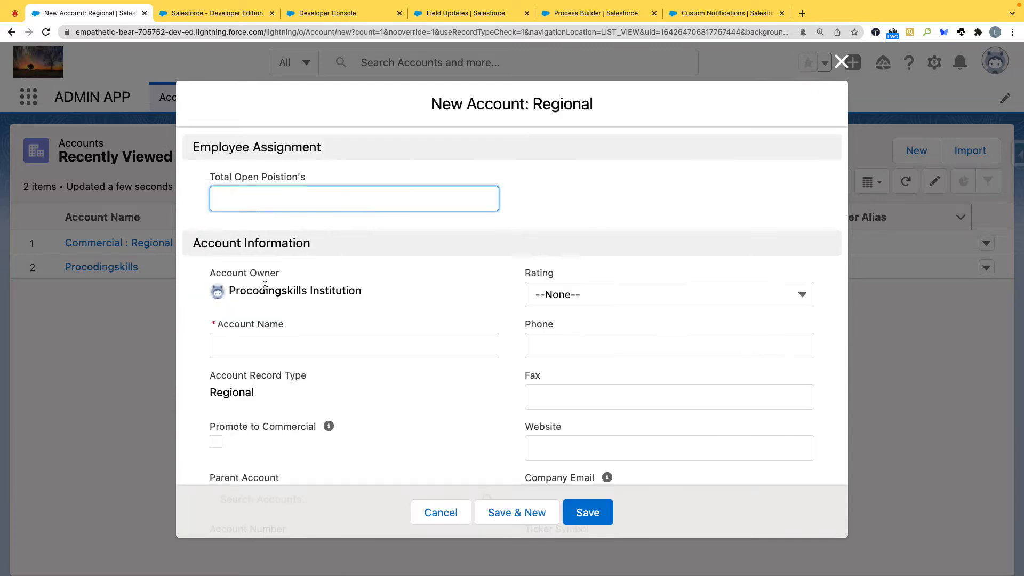
pyautogui.click(264, 339)
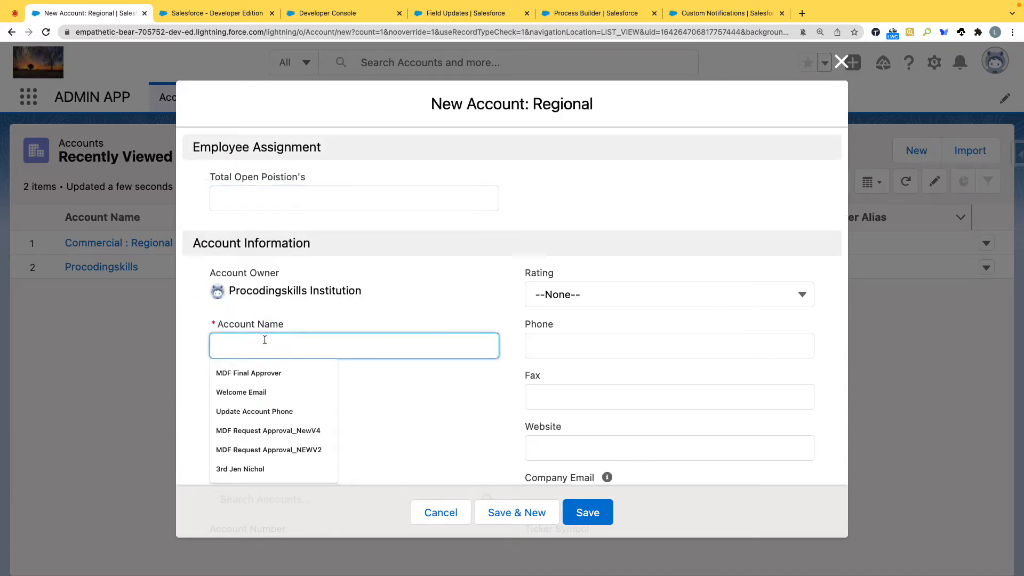
pyautogui.write('Eco Crop')
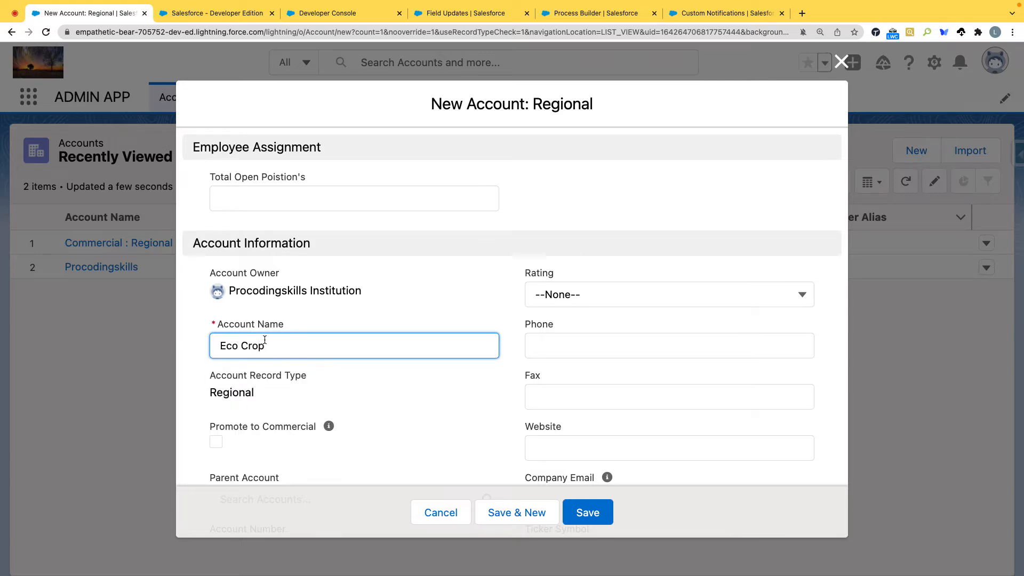
pyautogui.scroll(-3, 471, 372)
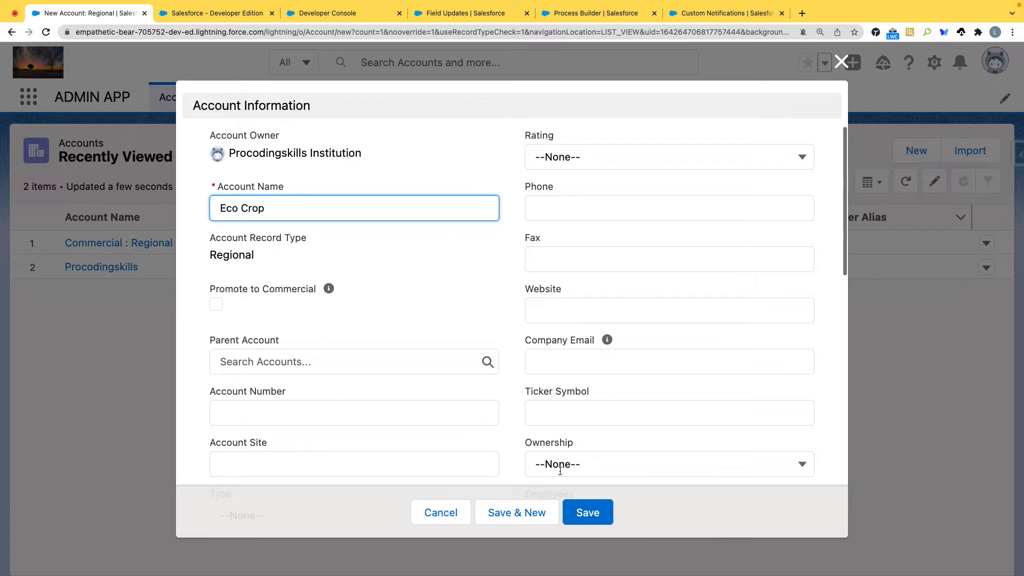
pyautogui.click(588, 513)
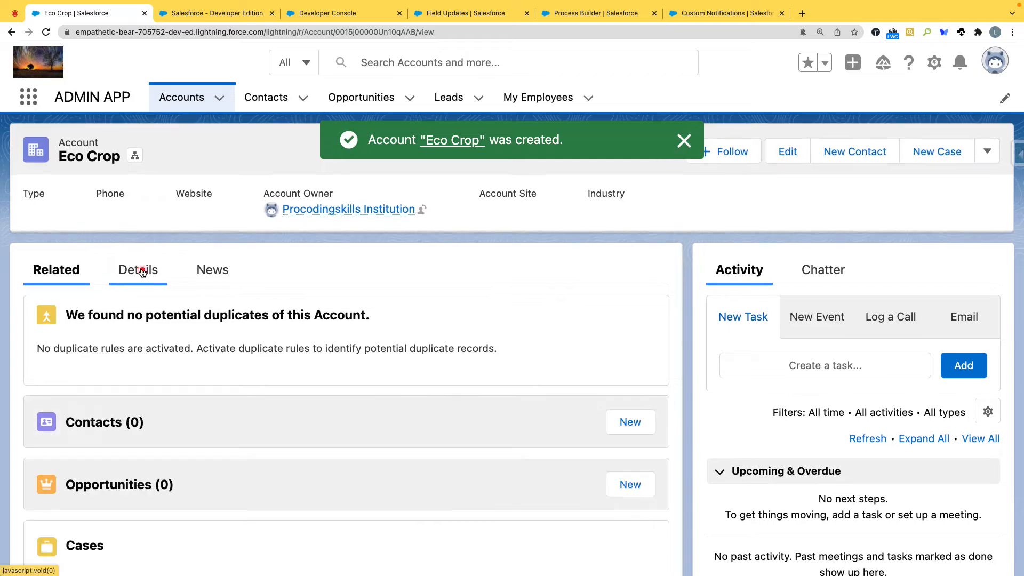
# Step: Enable Promote to Commercial in the Eco Crop account's details and save the record
pyautogui.click(140, 270)
pyautogui.scroll(-3, 315, 294)
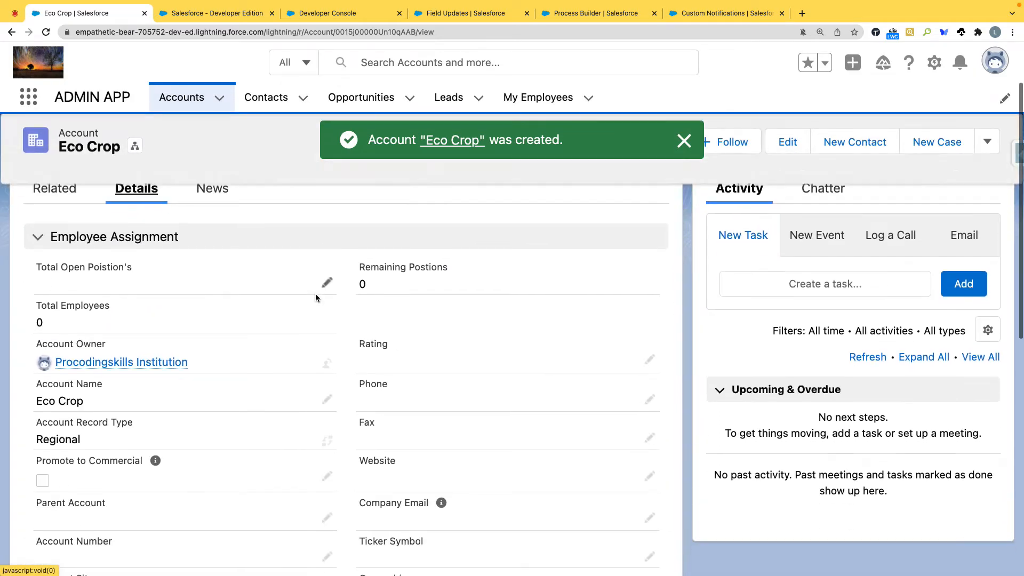
pyautogui.doubleClick(43, 445)
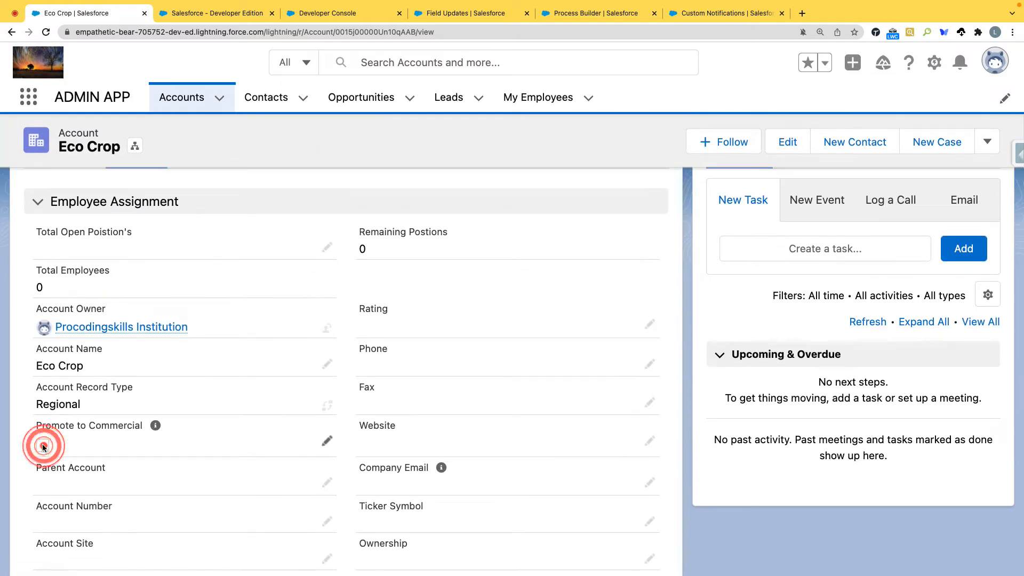
pyautogui.click(50, 453)
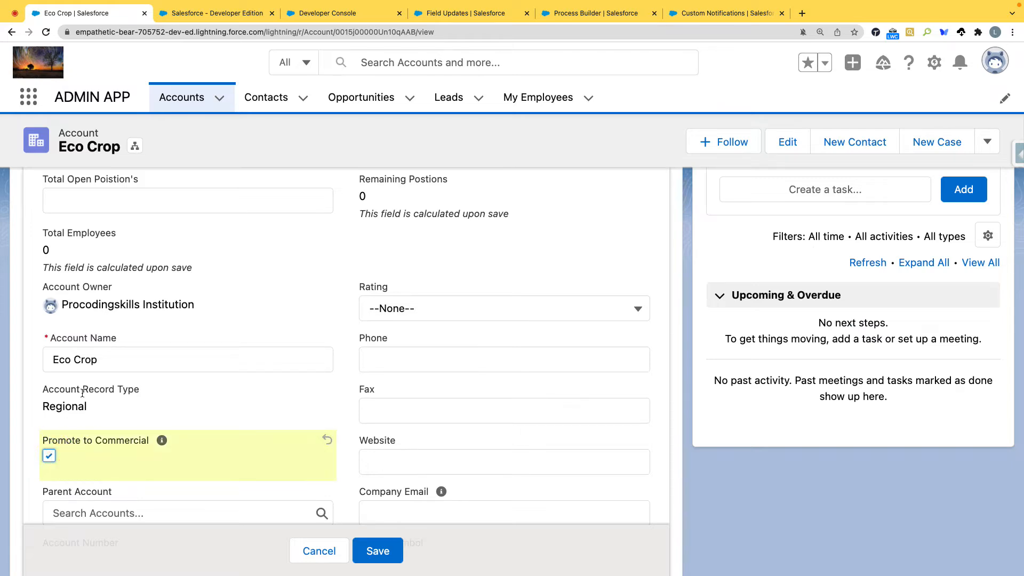
pyautogui.click(383, 553)
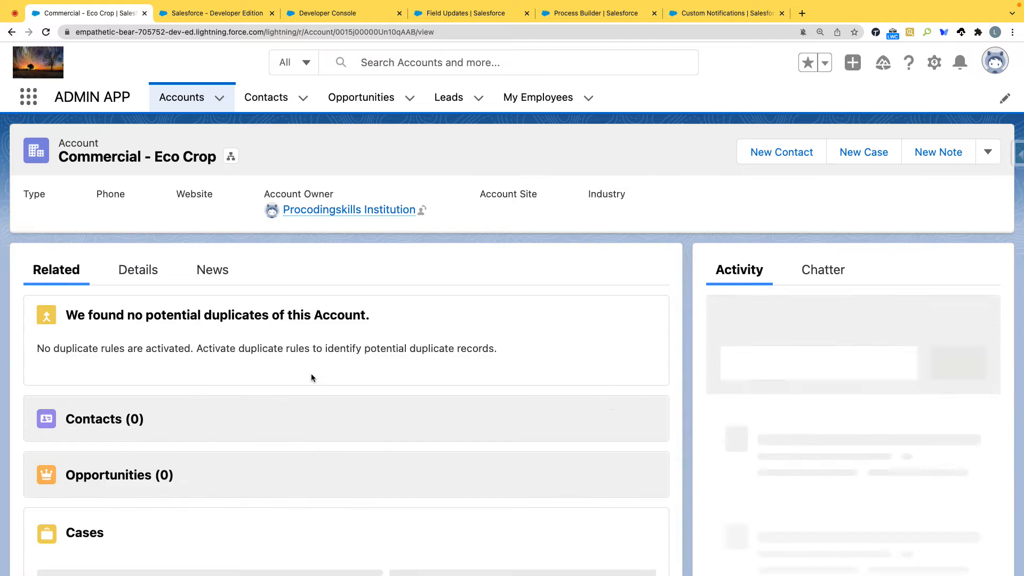
# Step: Check the account name and record type in the promoted Eco Crop account's details
pyautogui.click(140, 270)
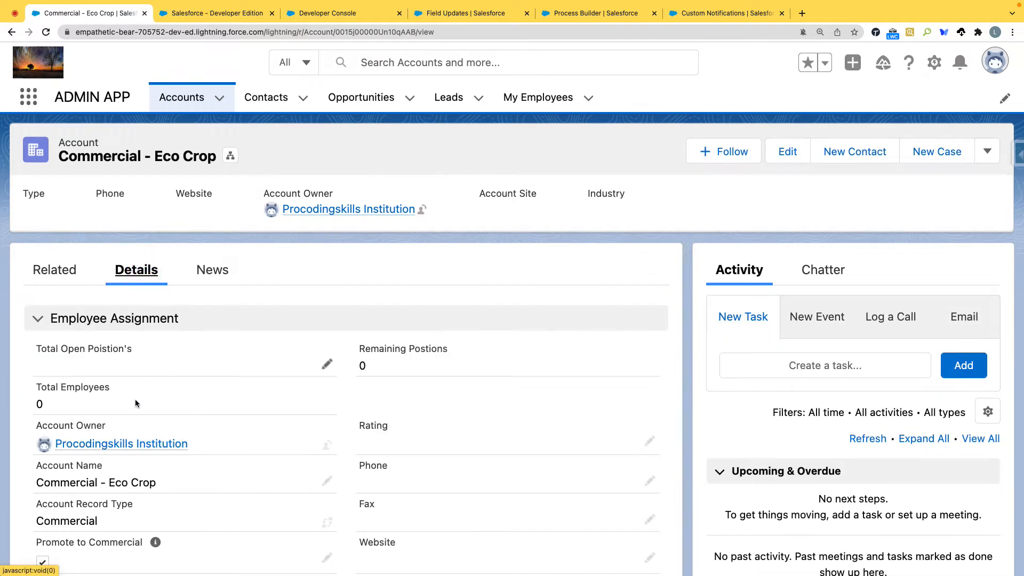
pyautogui.scroll(-2, 122, 436)
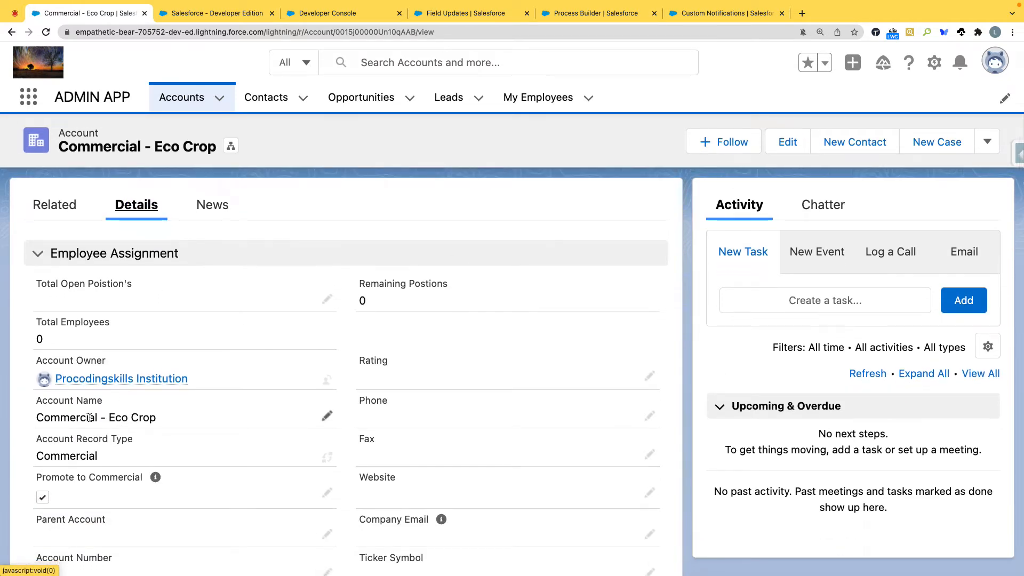
pyautogui.moveTo(98, 418)
pyautogui.mouseDown()
pyautogui.moveTo(160, 419)
pyautogui.moveTo(38, 417)
pyautogui.mouseUp()
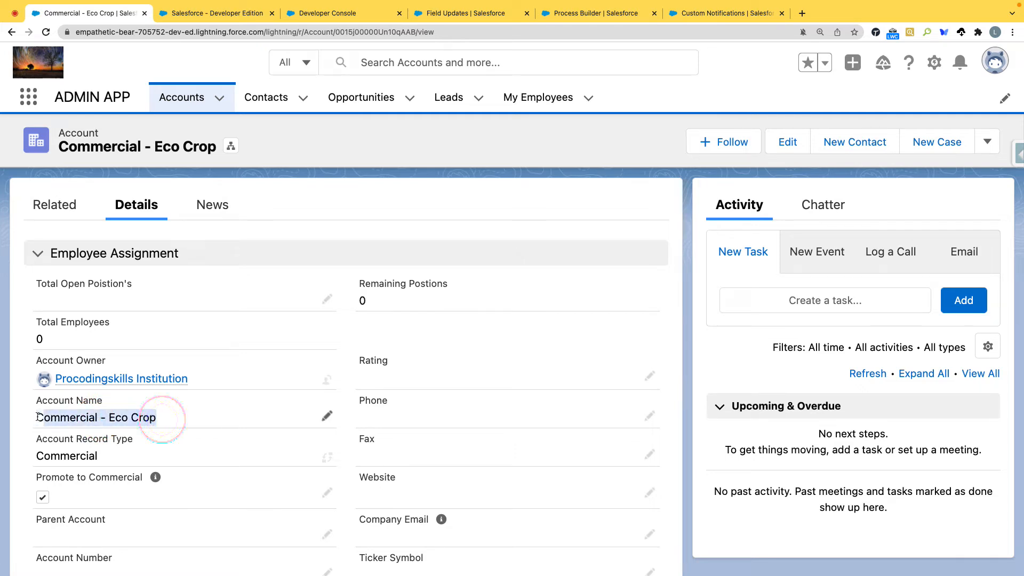
pyautogui.scroll(-2, 99, 423)
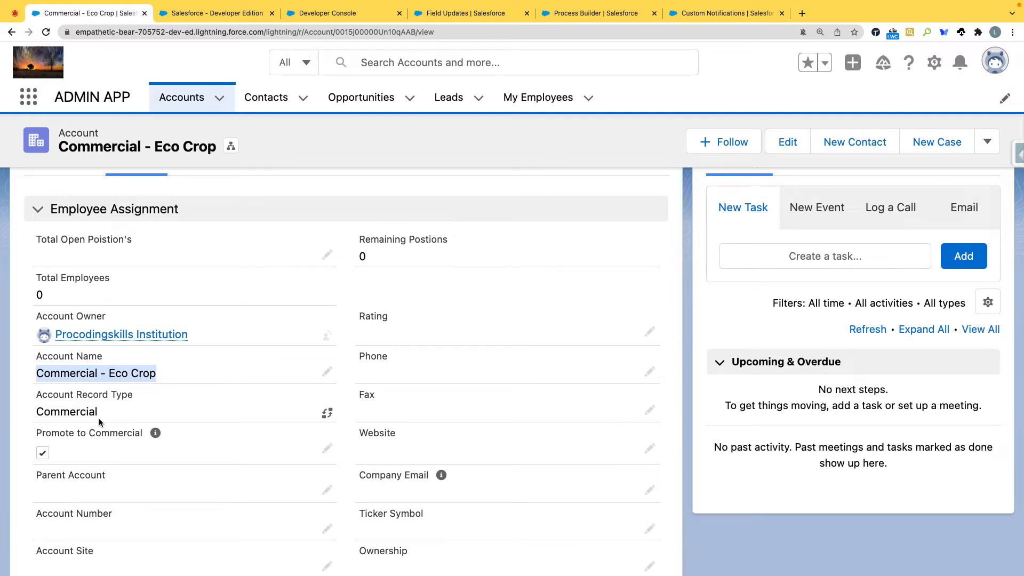
pyautogui.scroll(3, 98, 418)
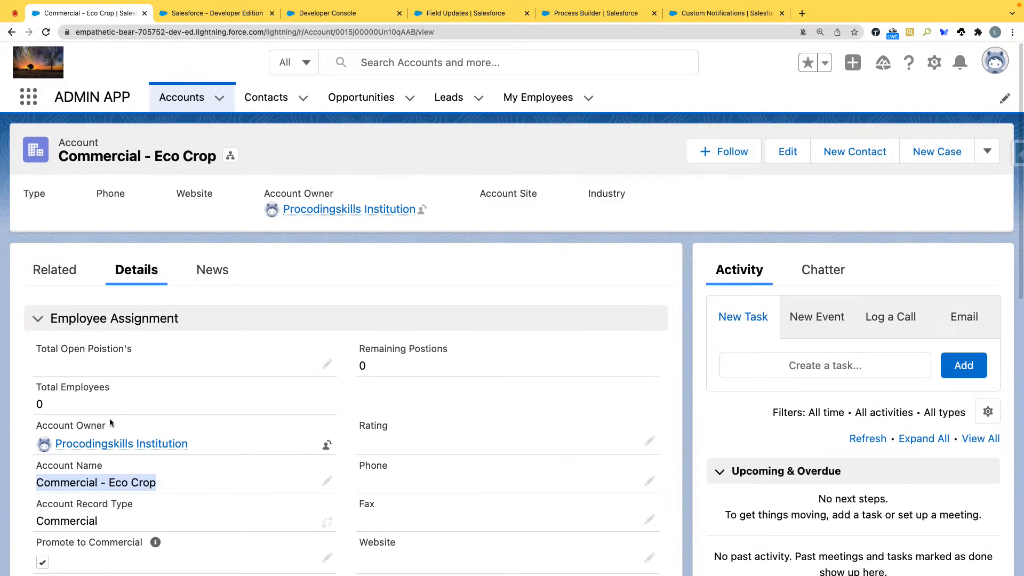
# Step: Return to the active Account Process and examine its record type update action and the read-only explanation
pyautogui.click(564, 12)
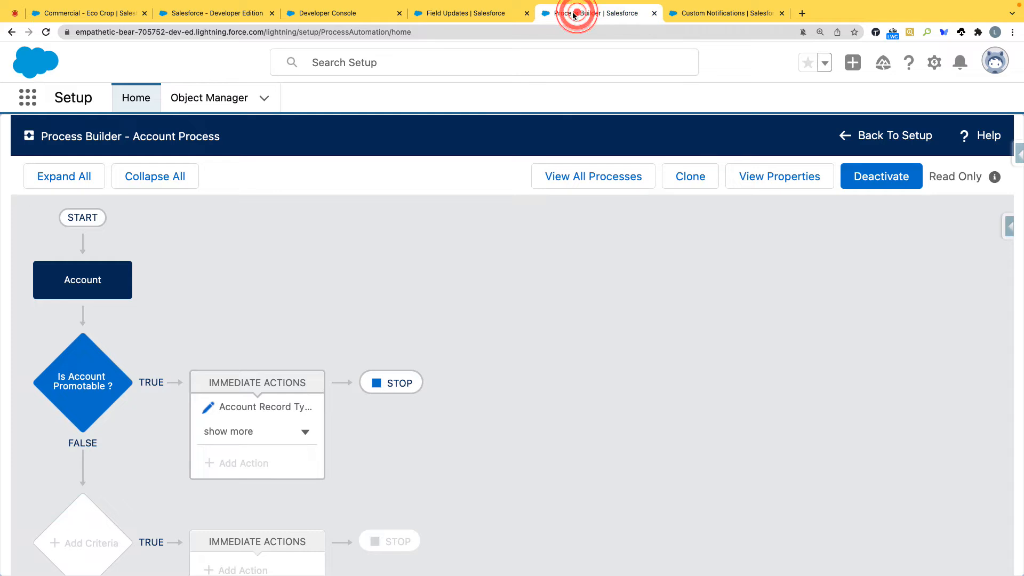
pyautogui.scroll(-1, 384, 241)
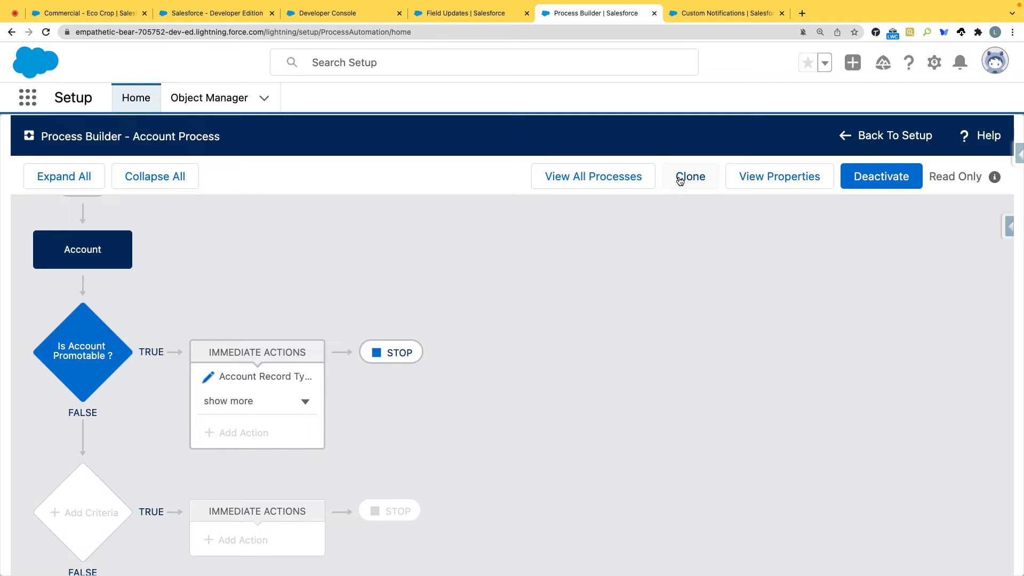
pyautogui.scroll(1, 130, 317)
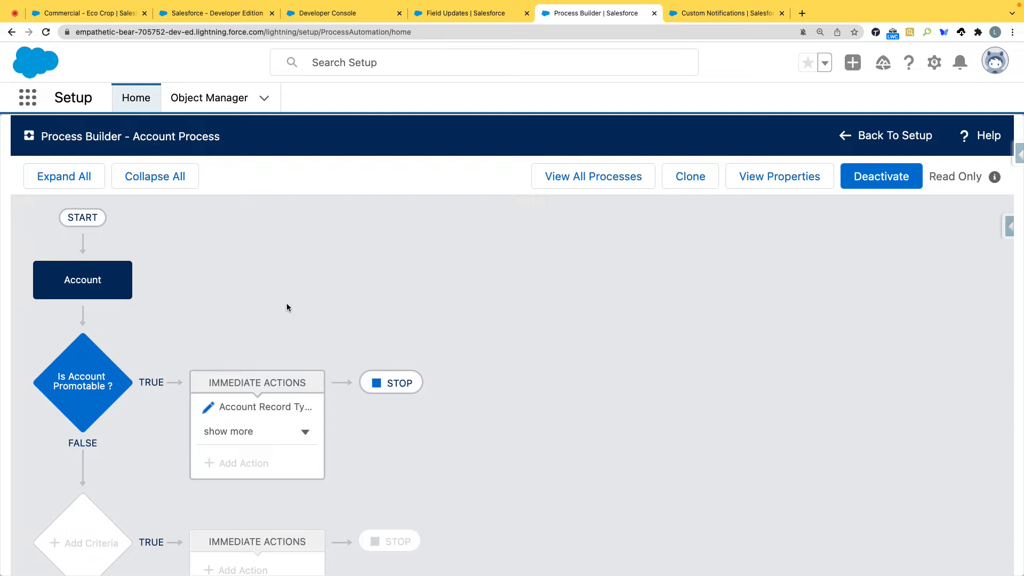
pyautogui.scroll(-2, 286, 308)
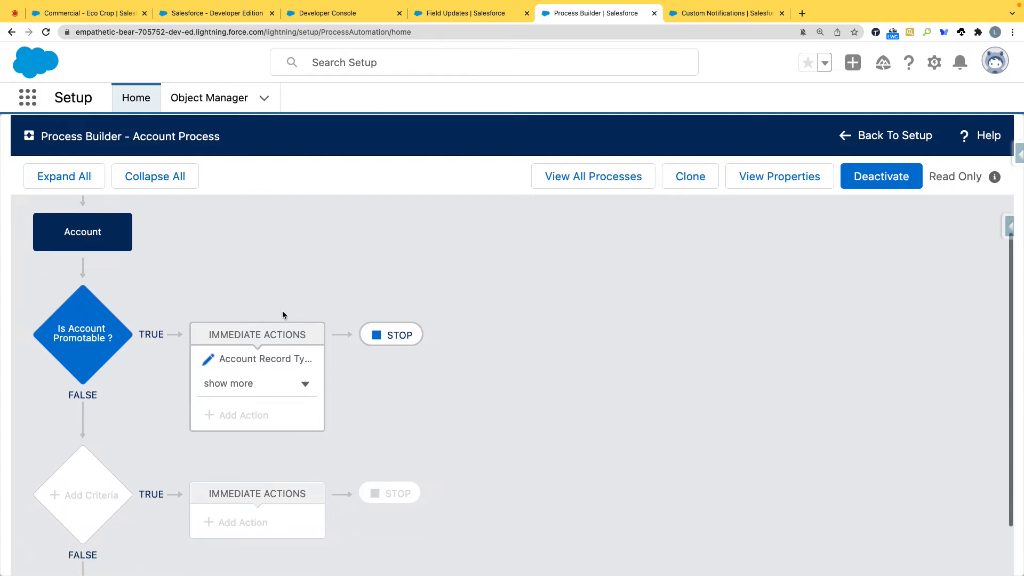
pyautogui.click(208, 362)
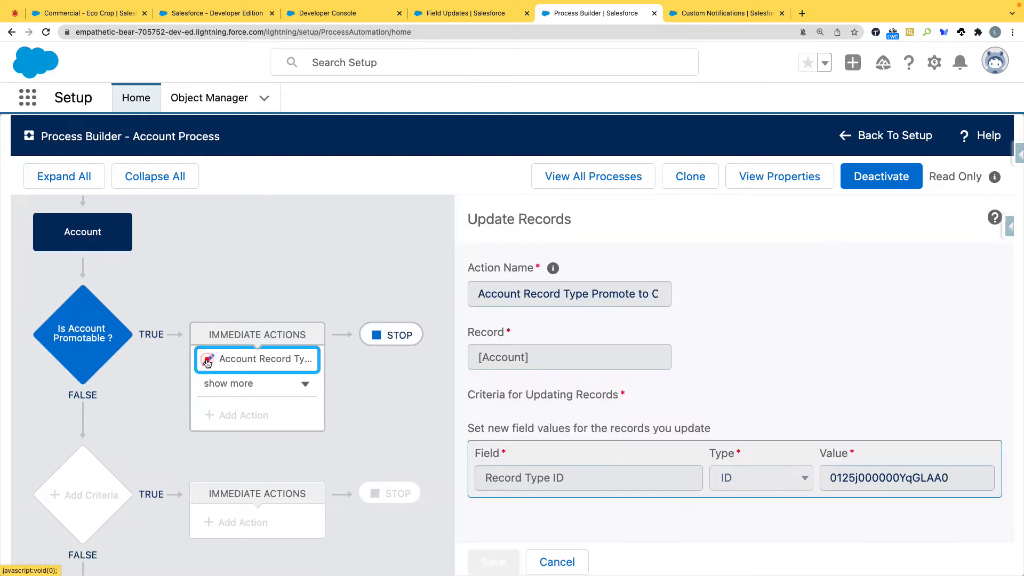
pyautogui.scroll(-1, 568, 491)
pyautogui.click(569, 490)
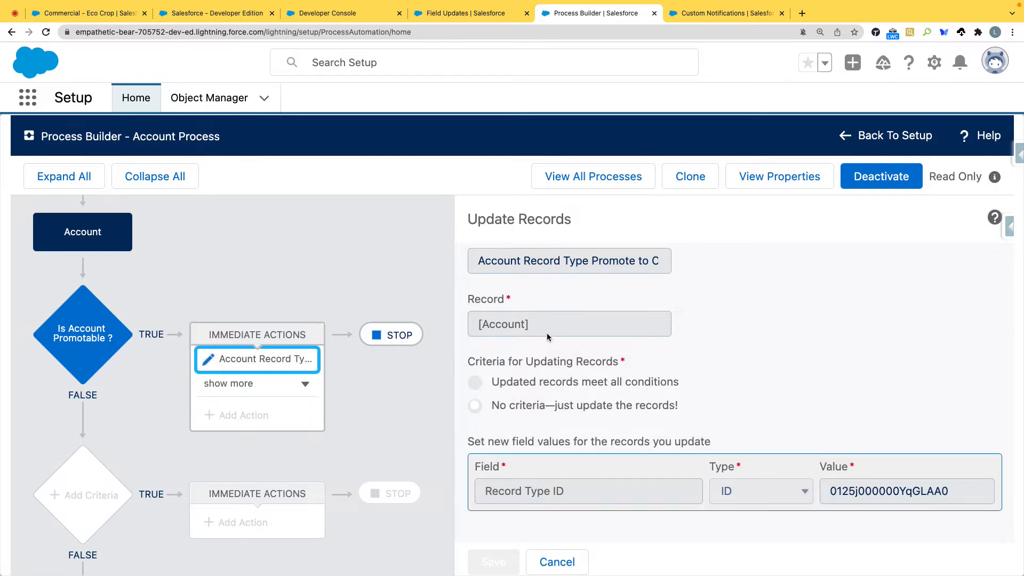
pyautogui.doubleClick(538, 262)
pyautogui.moveTo(995, 179)
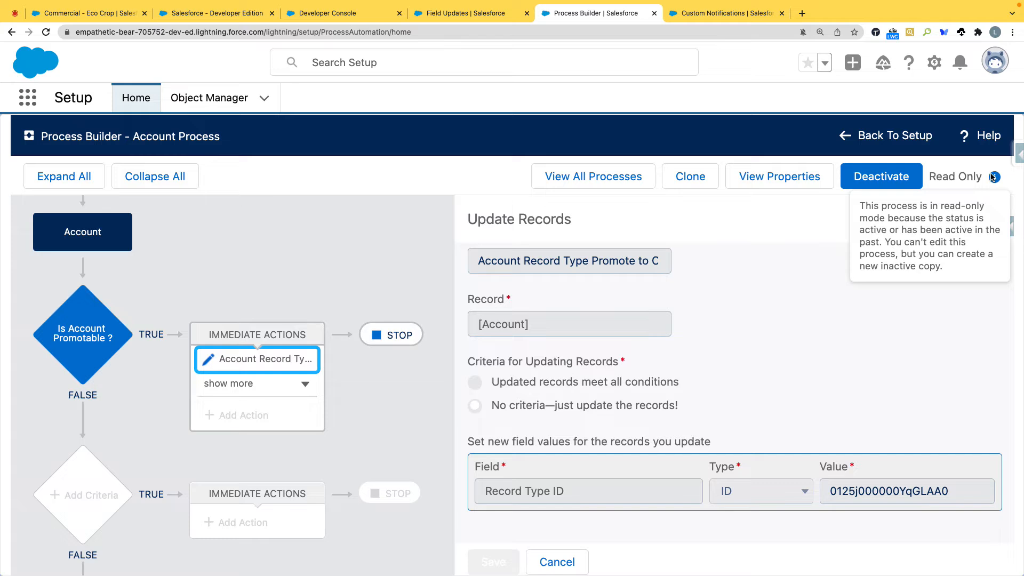
# Step: Clone Account Process as a version of the current process, keeping its name and description
pyautogui.click(692, 180)
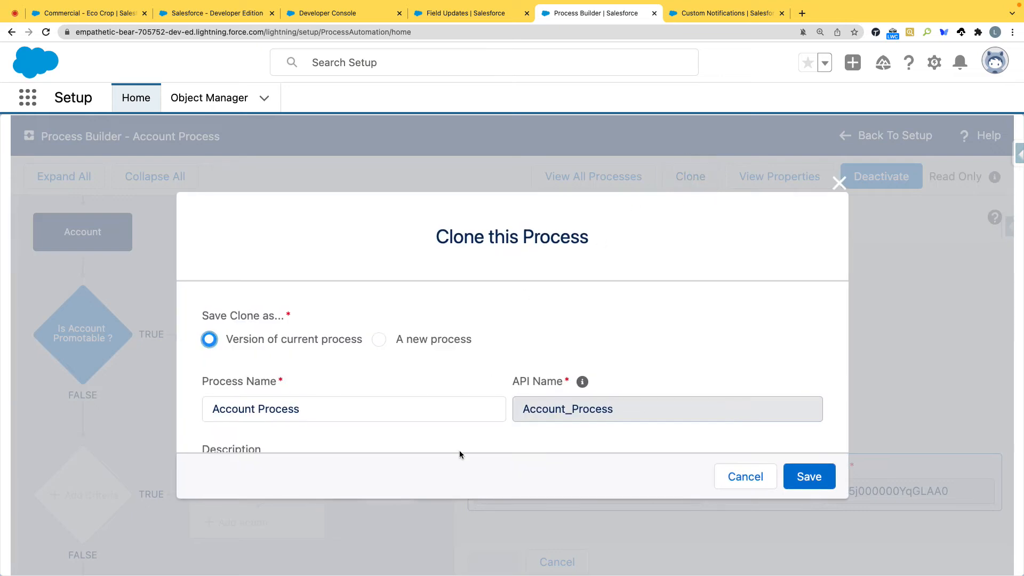
pyautogui.moveTo(362, 342); pyautogui.dragTo(226, 341)
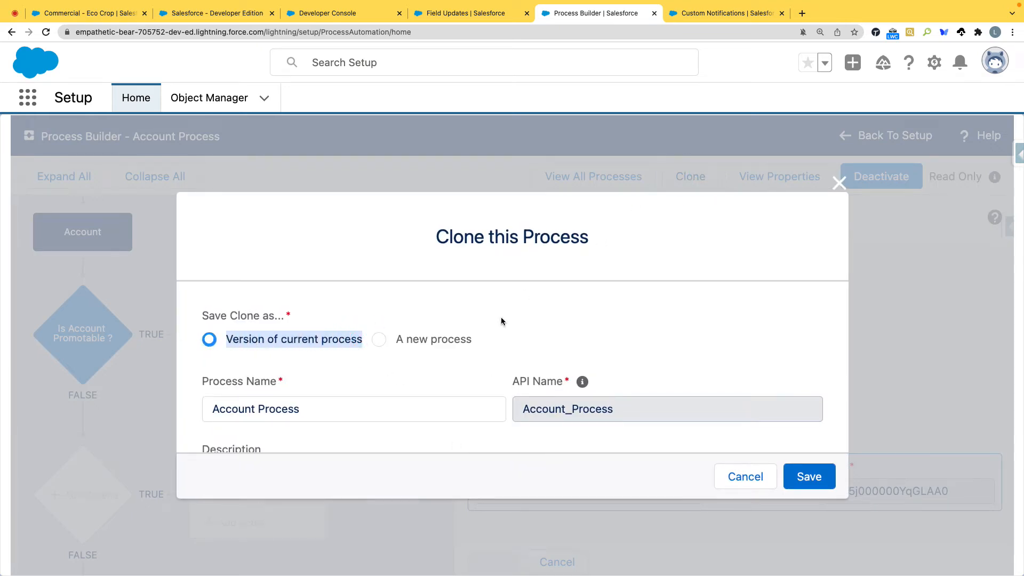
pyautogui.scroll(-3, 502, 321)
pyautogui.click(809, 477)
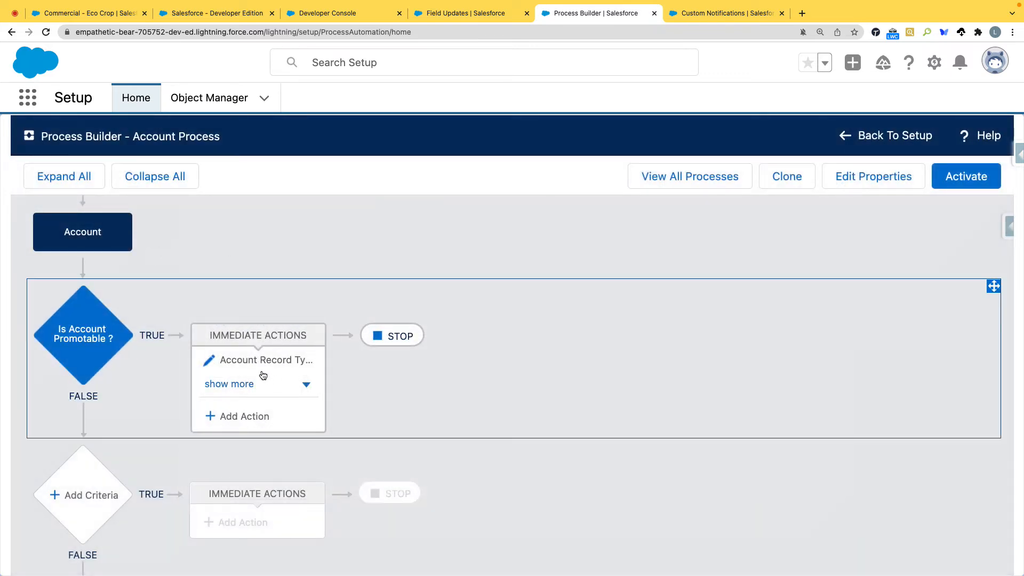
# Step: Open the list of all processes and expand Account Process to view its versions
pyautogui.click(217, 359)
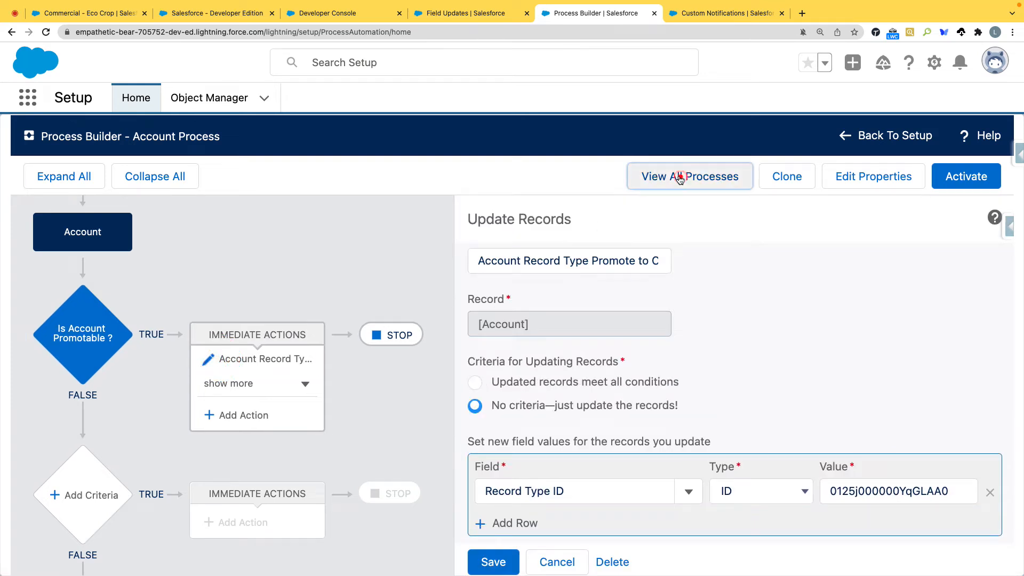
pyautogui.click(681, 177)
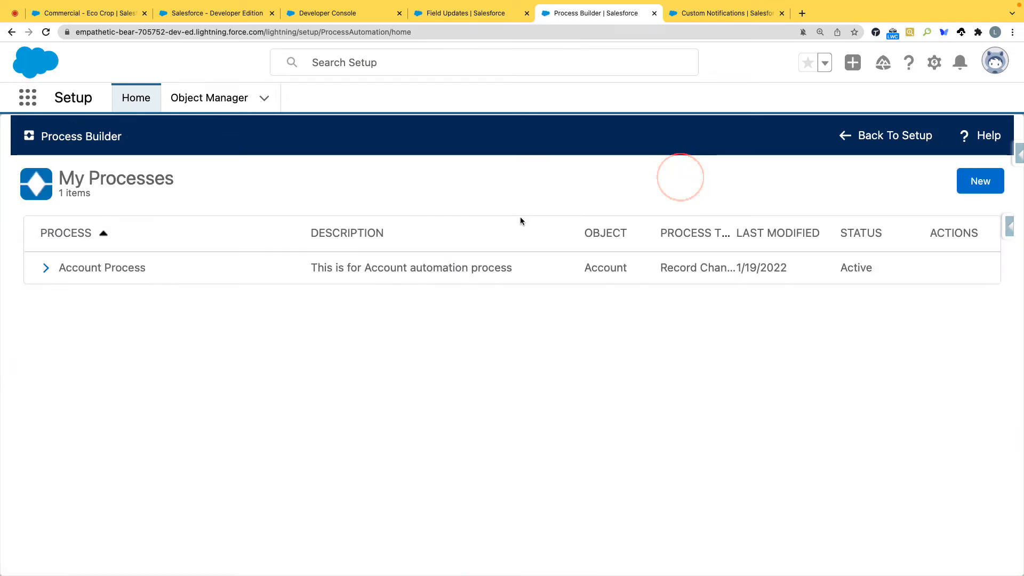
pyautogui.click(46, 268)
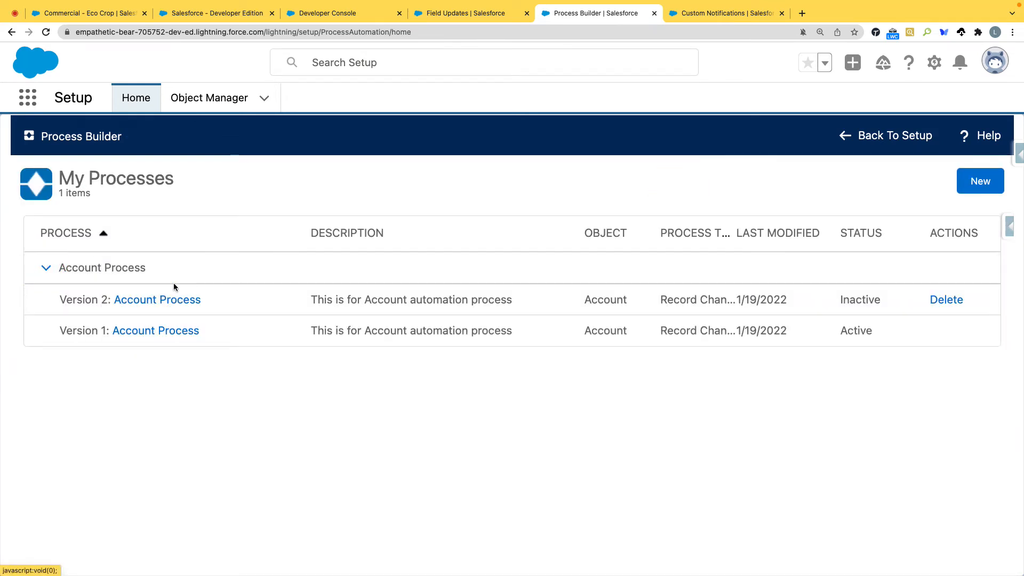
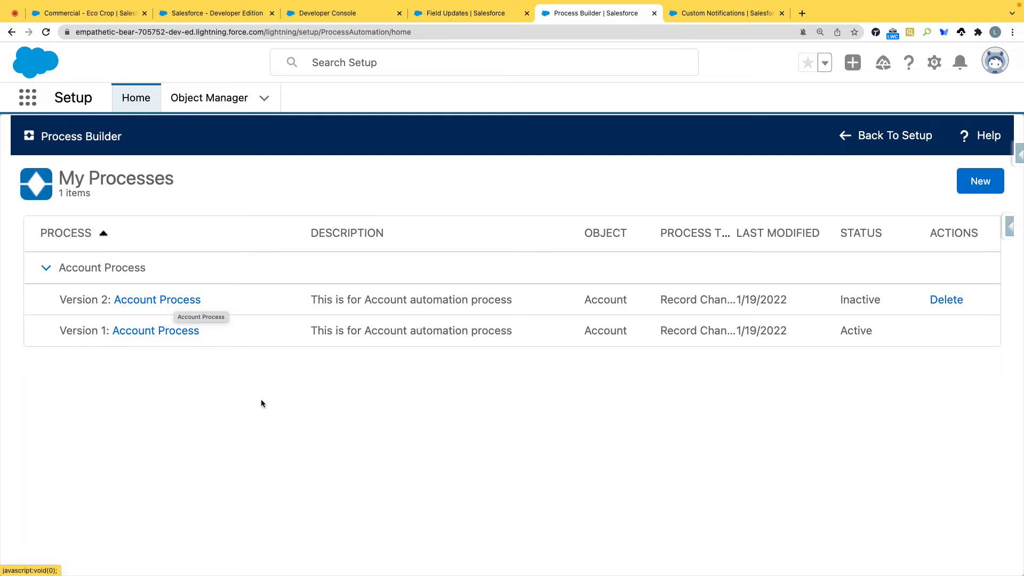
# Step: In version 2 of Account Process, add a criteria node below Is Account Promotable ? and name it Account Description Updates
pyautogui.click(169, 303)
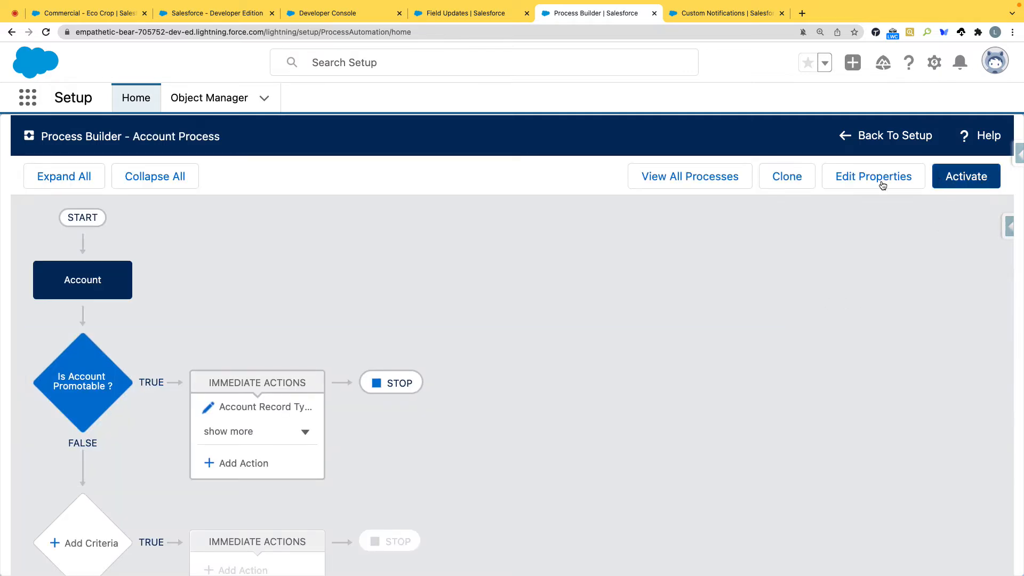
pyautogui.scroll(-3, 291, 343)
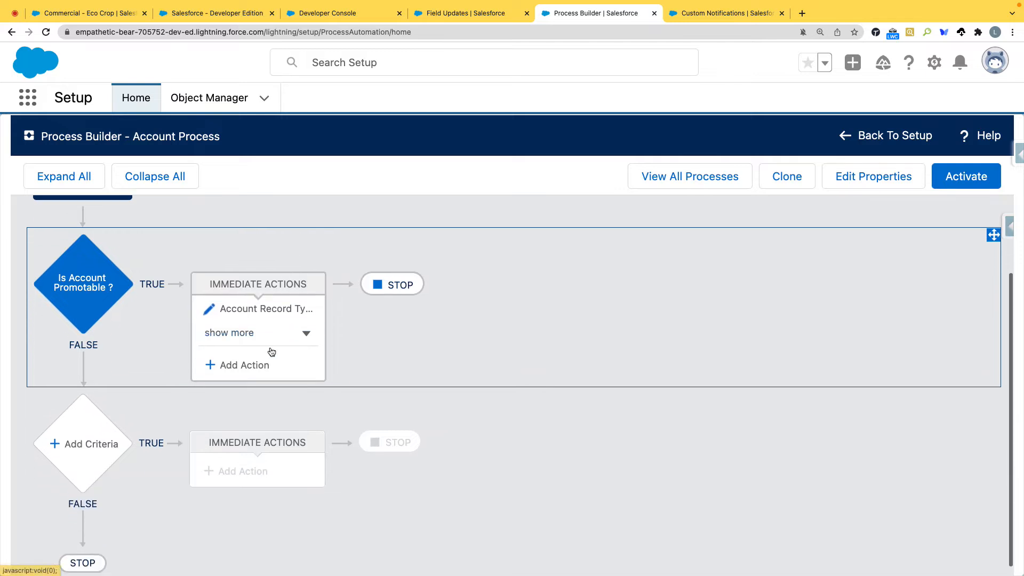
pyautogui.click(95, 436)
pyautogui.click(435, 293)
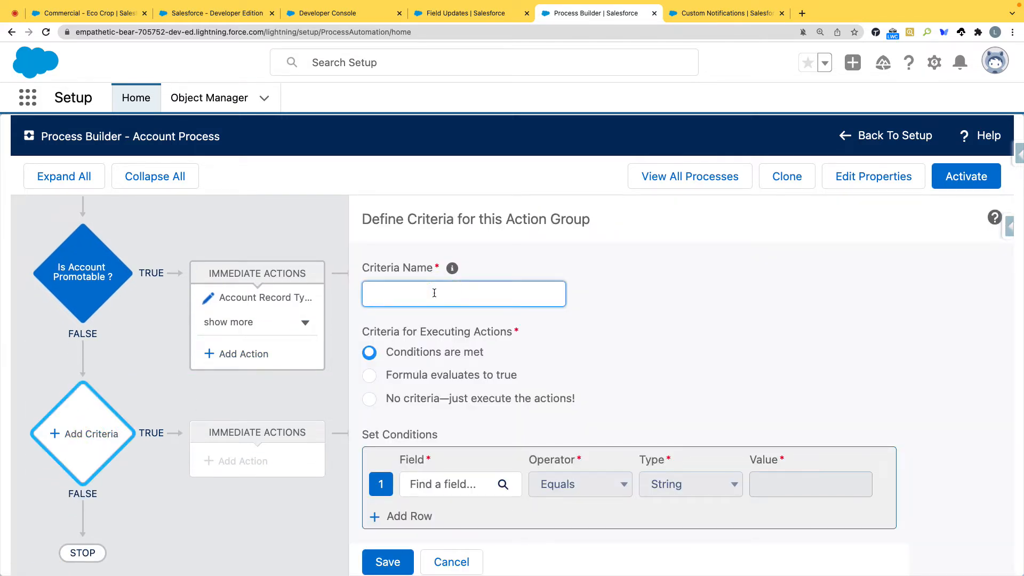
pyautogui.write('Account Description Updates')
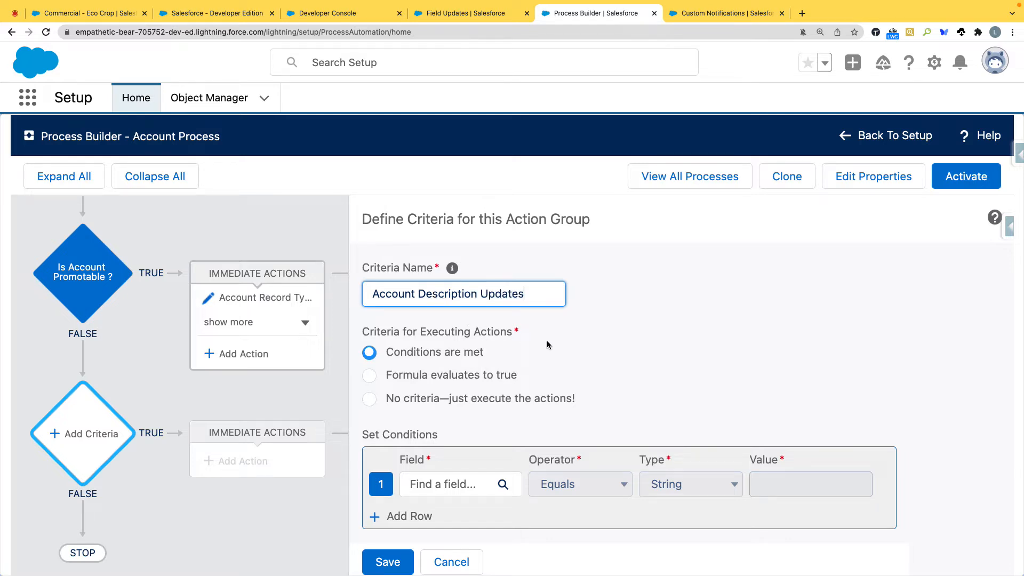
# Step: Set the Account Description Updates node to execute its actions without any criteria, and save it
pyautogui.scroll(-2, 549, 345)
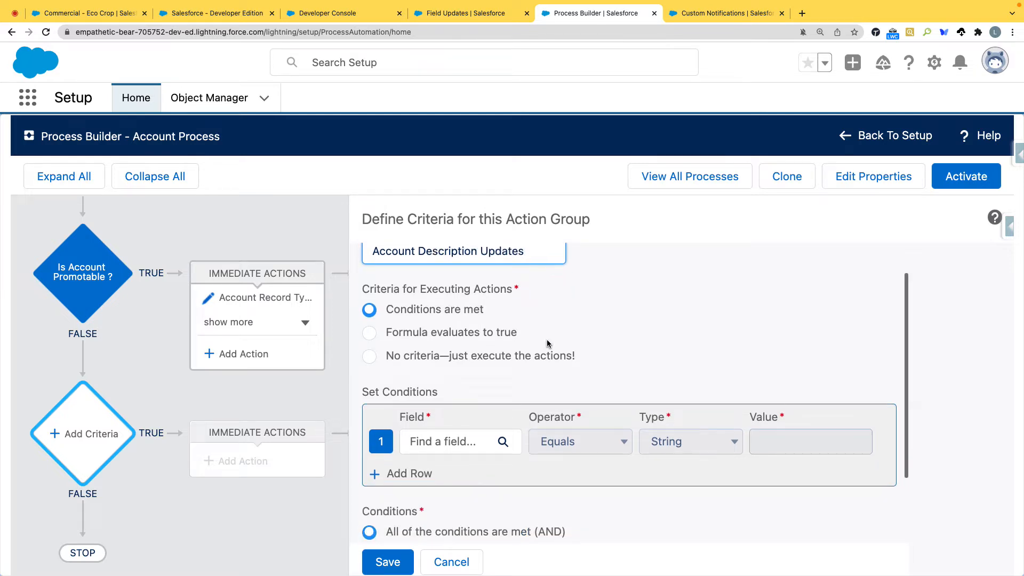
pyautogui.click(370, 357)
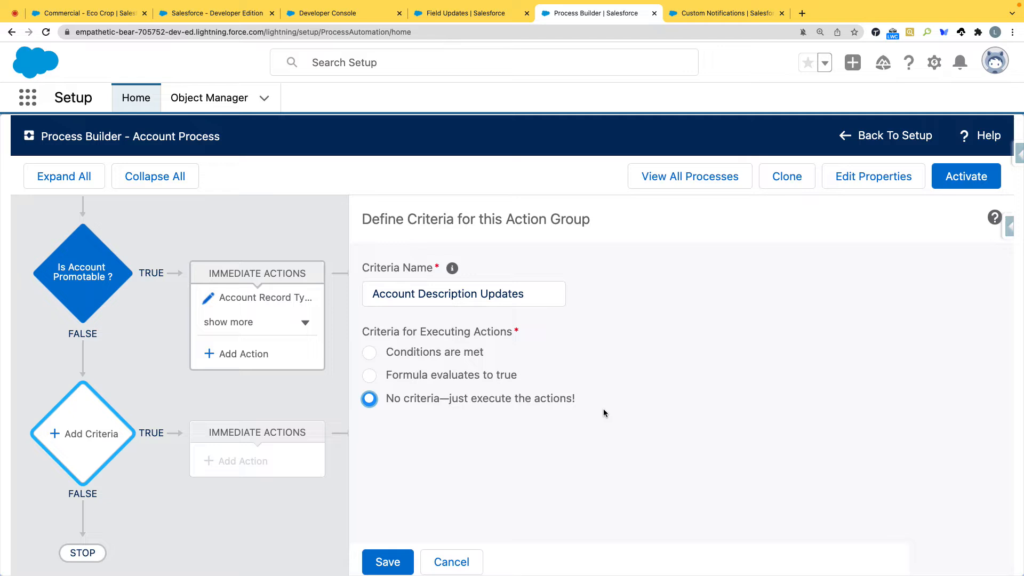
pyautogui.click(386, 561)
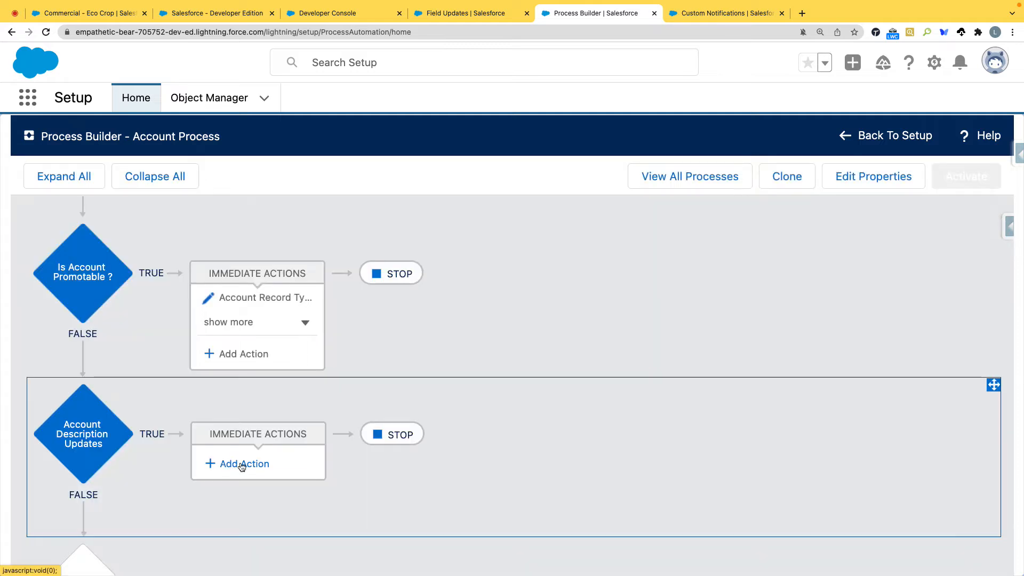
# Step: Add an immediate action of type Post to Chatter under Account Description Updates and name it Update Owner Post
pyautogui.click(242, 463)
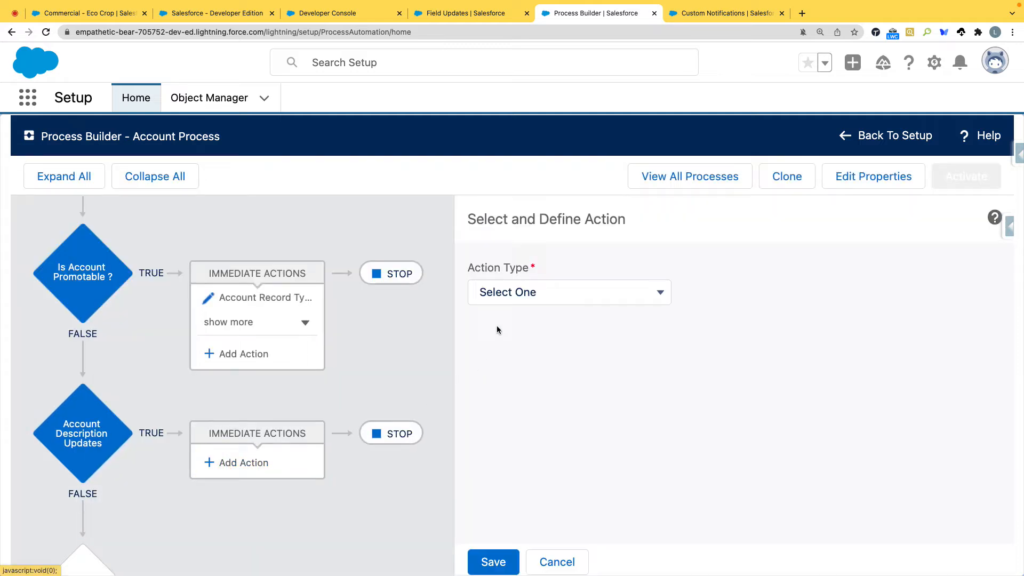
pyautogui.click(504, 294)
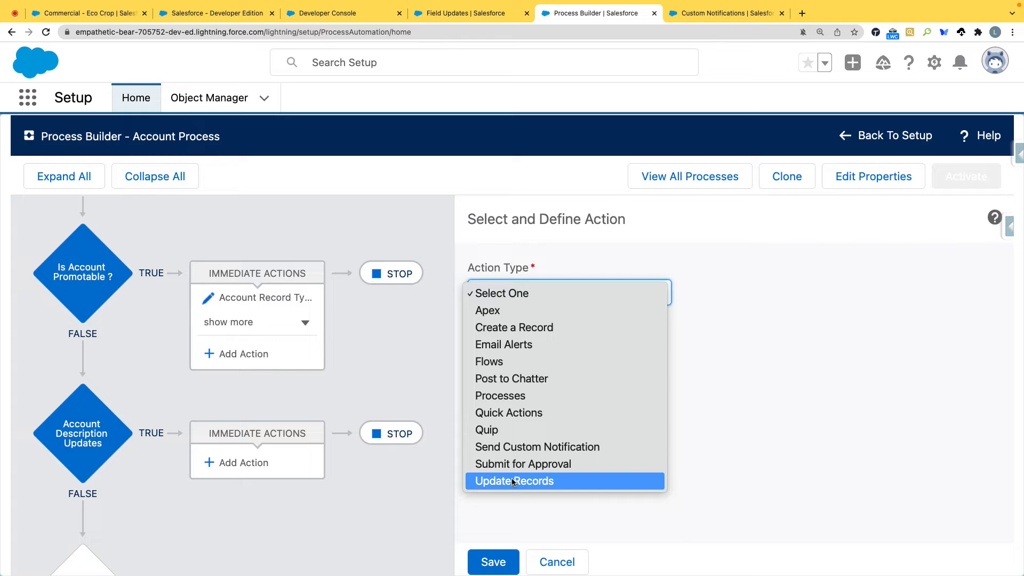
pyautogui.click(524, 377)
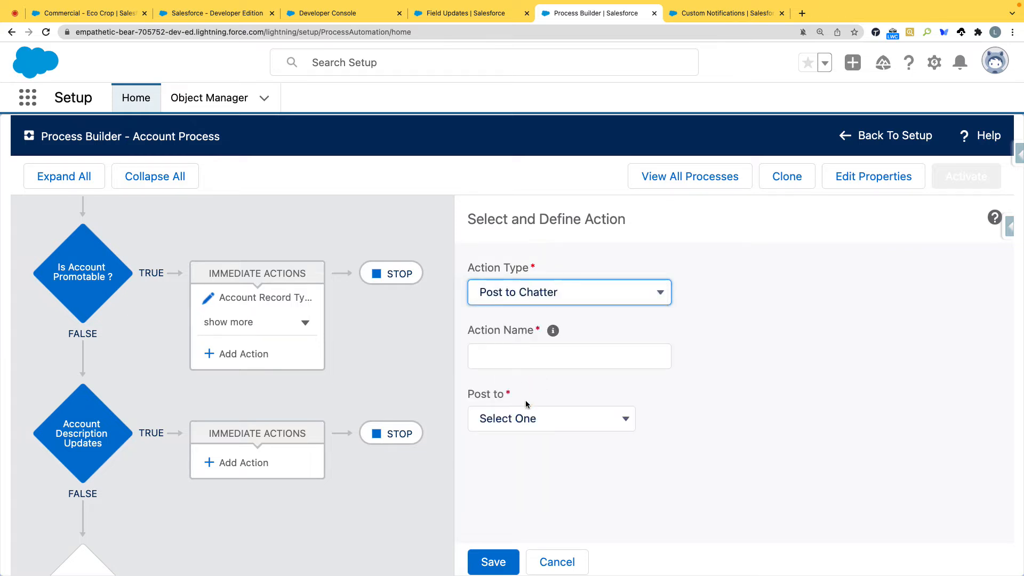
pyautogui.click(523, 357)
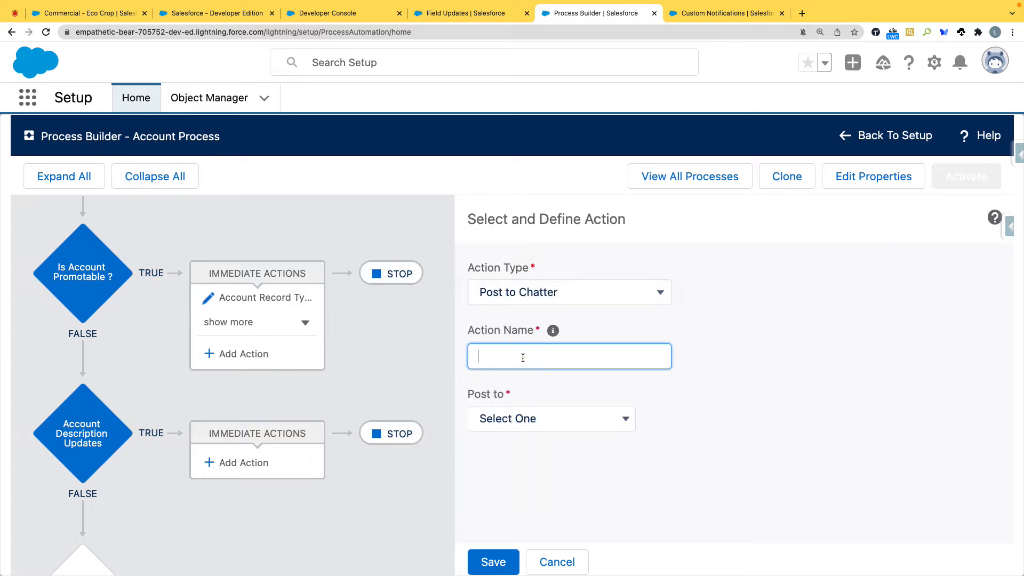
pyautogui.write('Update Owner NPos')
# Step: Set the Chatter post's destination to This Record and open the message's merge field selection, leaving it without choosing a field
pyautogui.click(556, 419)
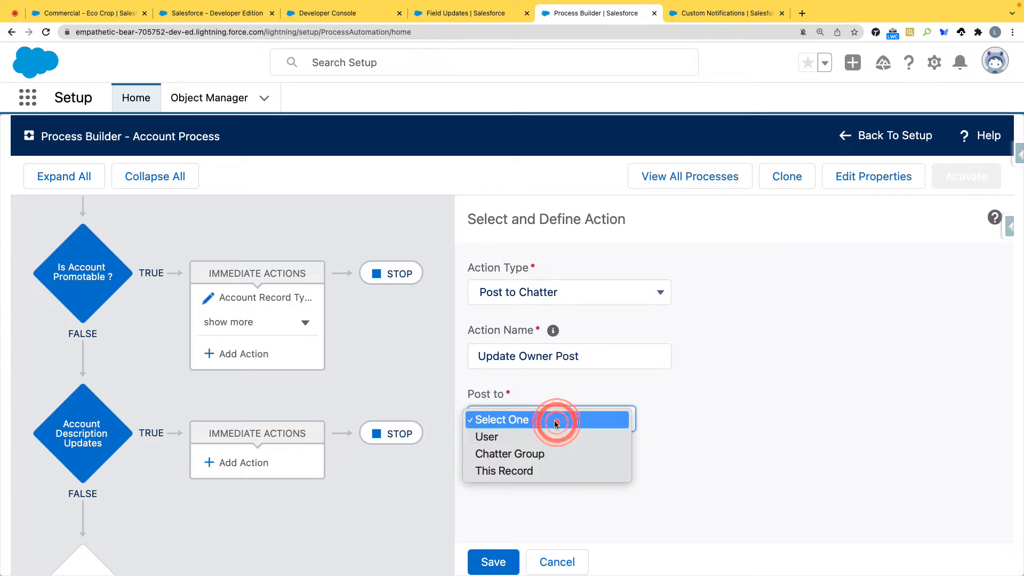
pyautogui.click(513, 472)
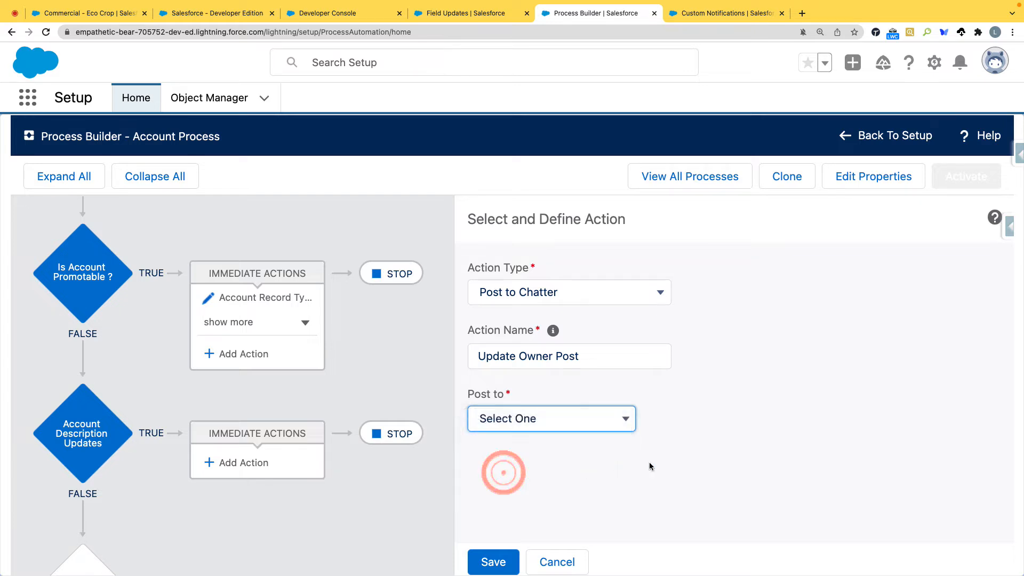
pyautogui.scroll(-2, 711, 458)
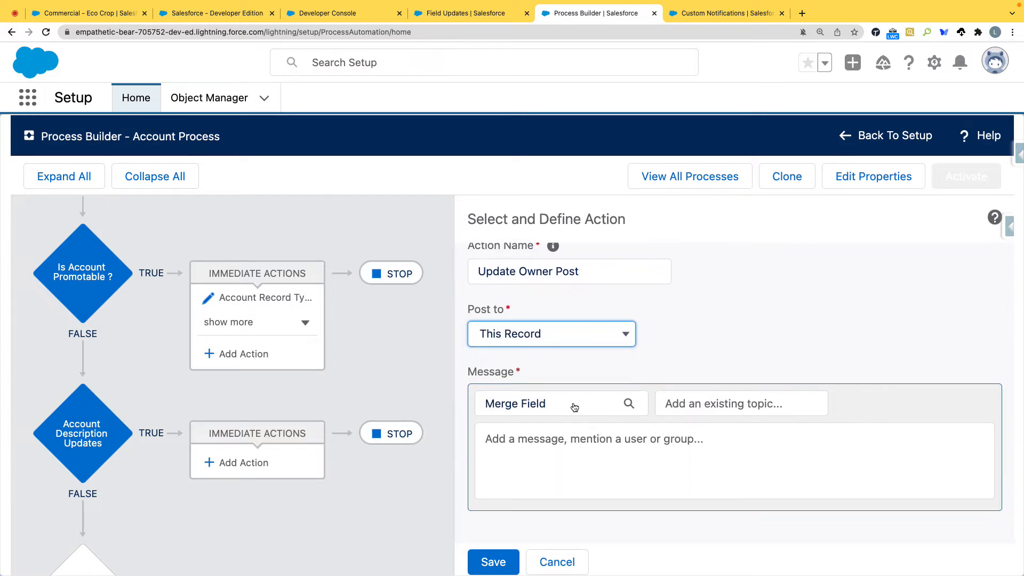
pyautogui.click(573, 408)
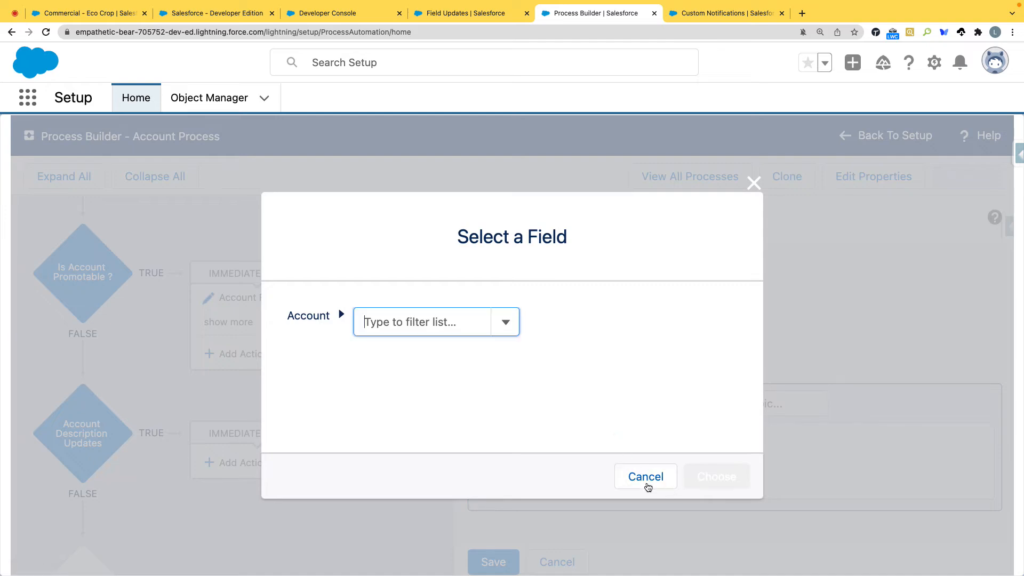
pyautogui.click(643, 476)
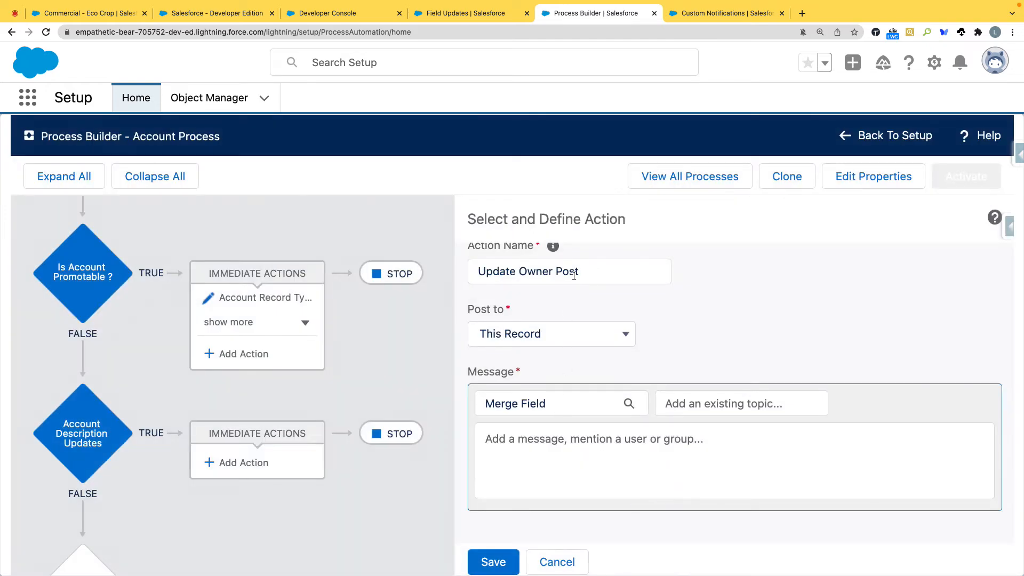
# Step: Rename the Chatter action as "Update to owner about account changes"
pyautogui.moveTo(519, 272); pyautogui.dragTo(603, 269)
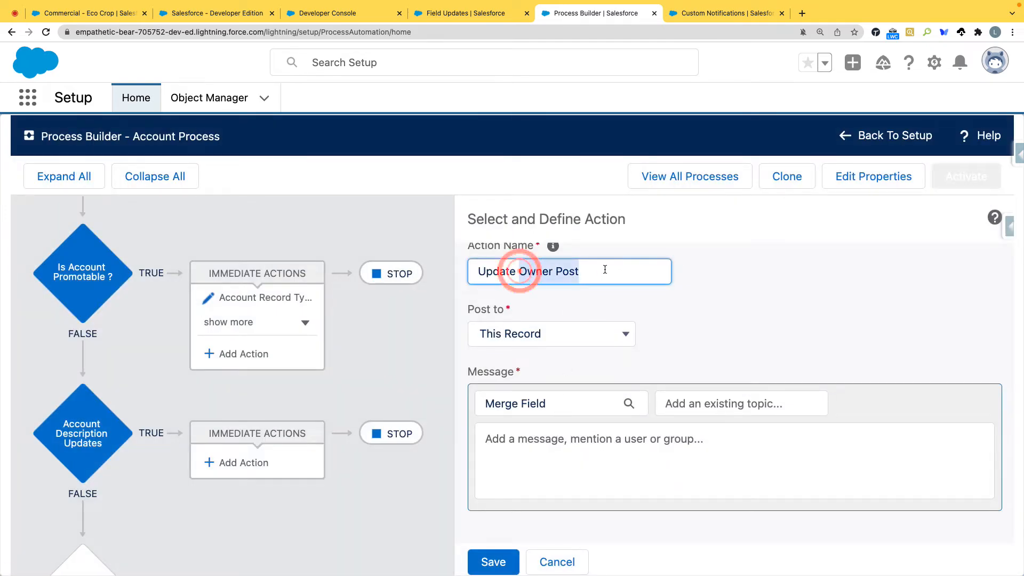
pyautogui.write('to owner abou')
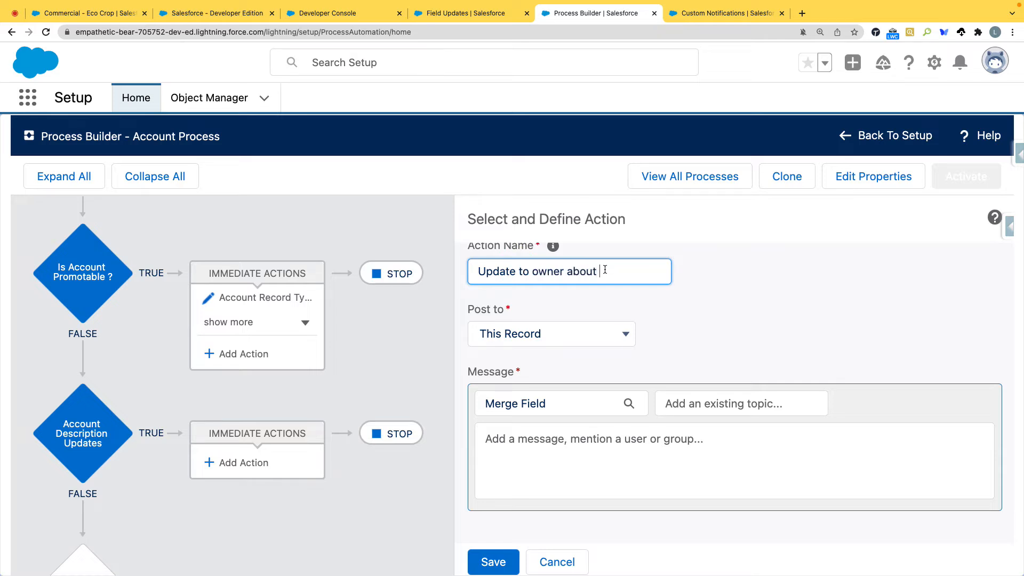
pyautogui.write('t account changes')
pyautogui.click(712, 285)
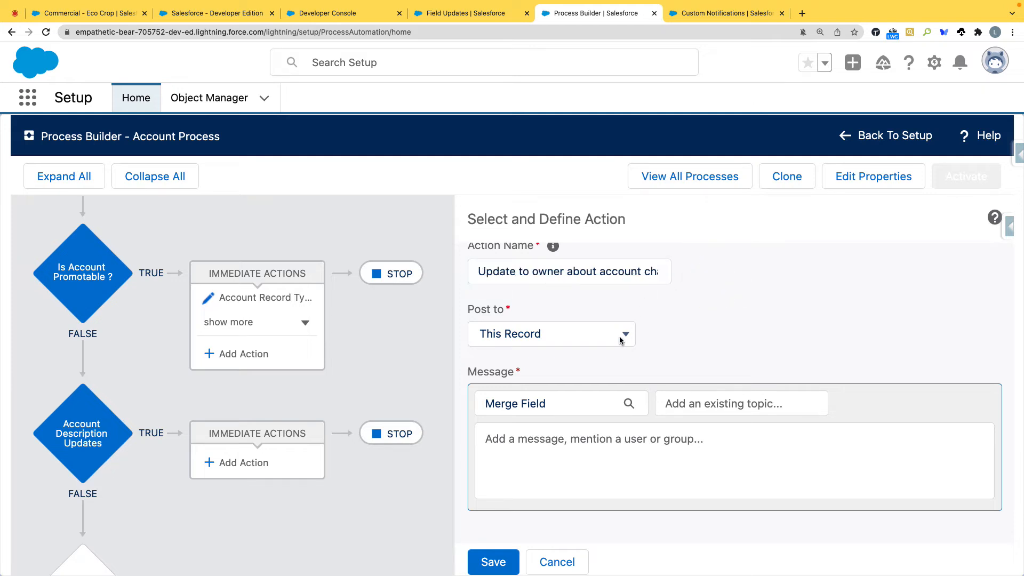
# Step: Post to a user selected from the record, using the User ID under the account's Owner ID
pyautogui.click(574, 343)
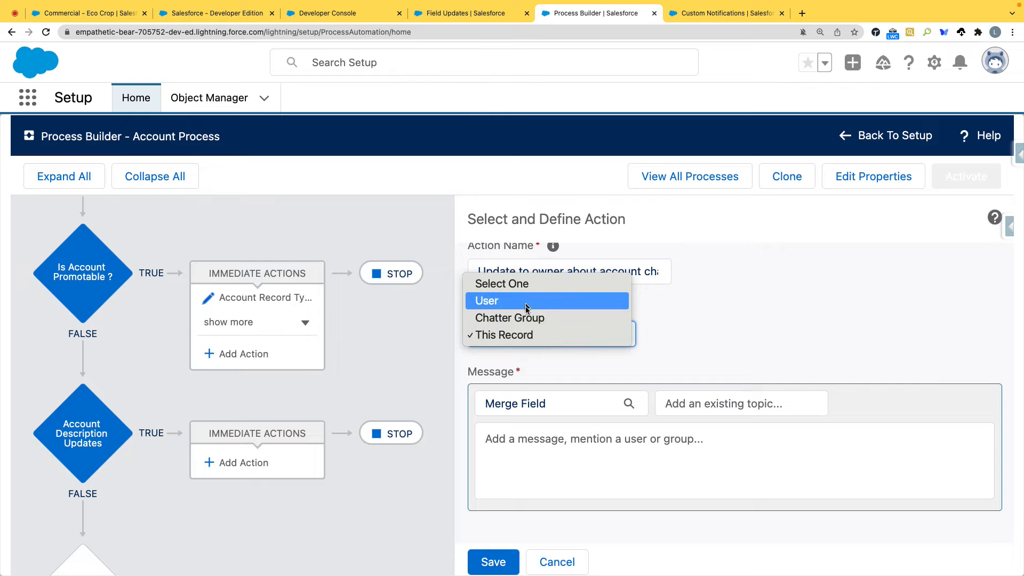
pyautogui.click(524, 306)
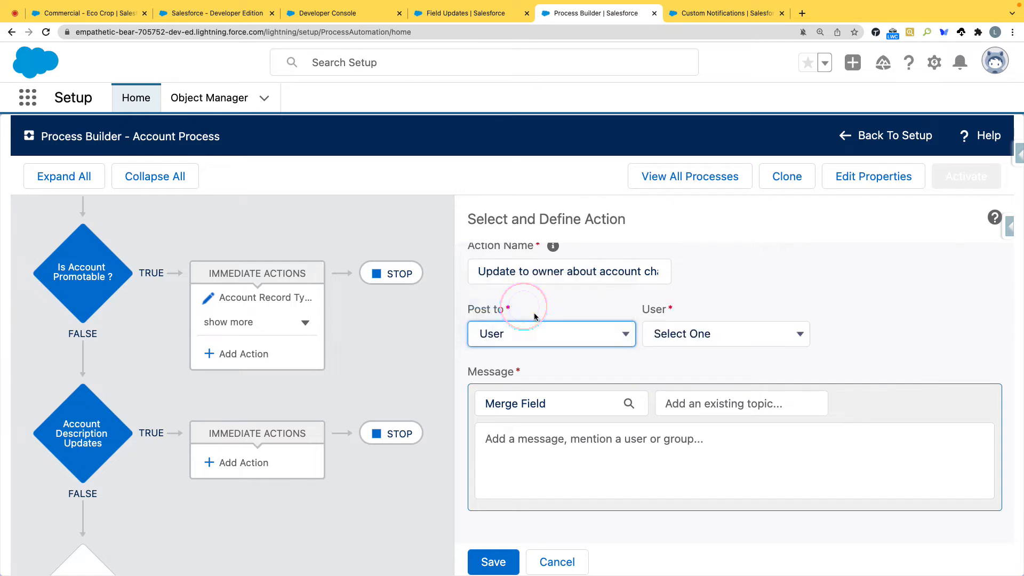
pyautogui.click(711, 336)
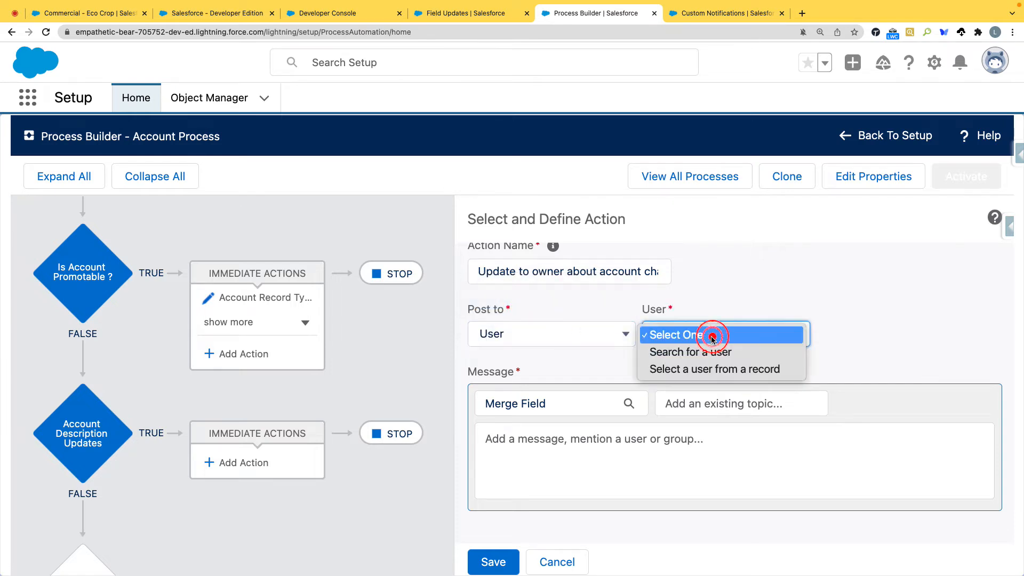
pyautogui.click(705, 370)
pyautogui.click(842, 334)
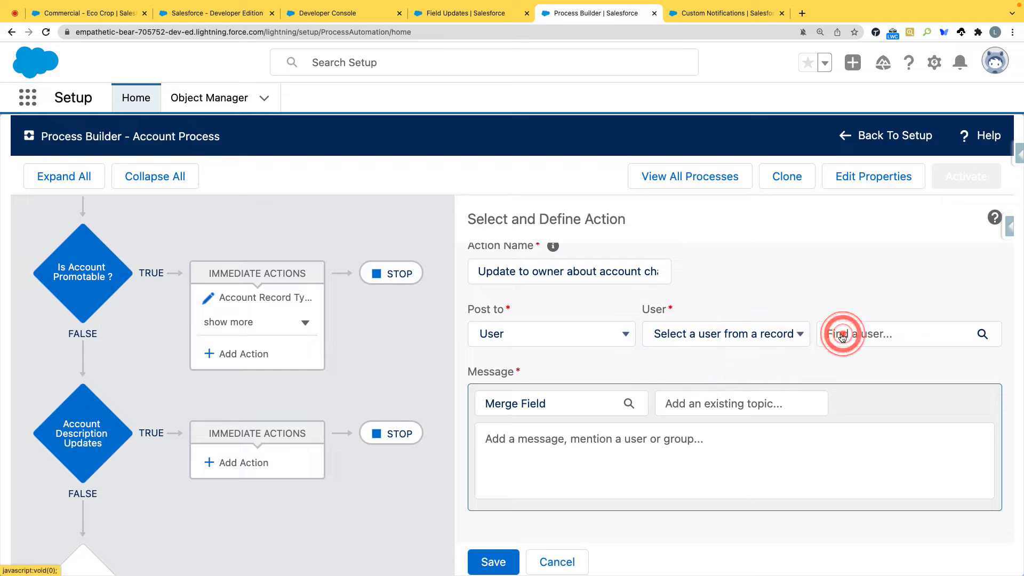
pyautogui.click(480, 322)
pyautogui.write('owner')
pyautogui.click(400, 349)
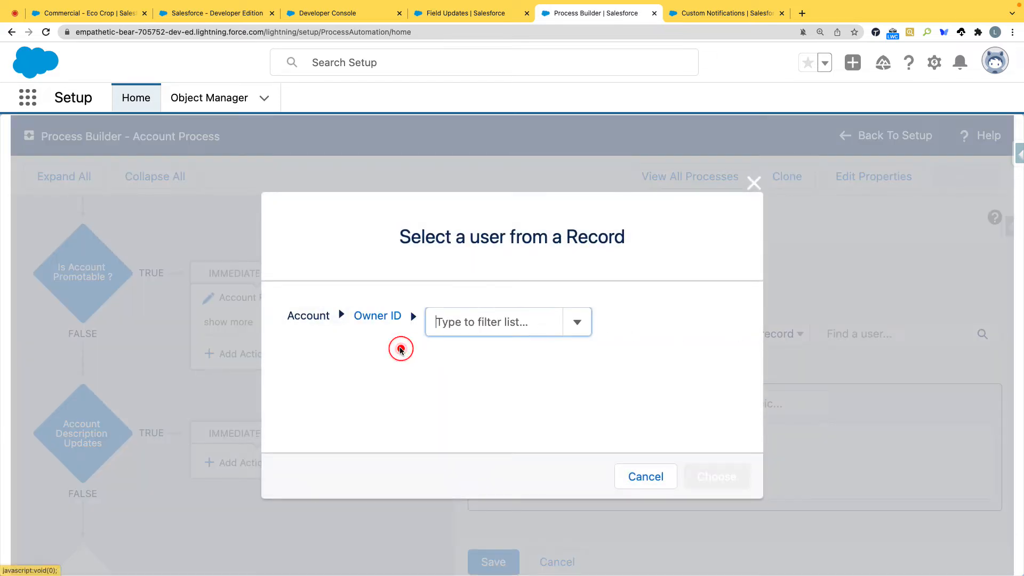
pyautogui.write('id')
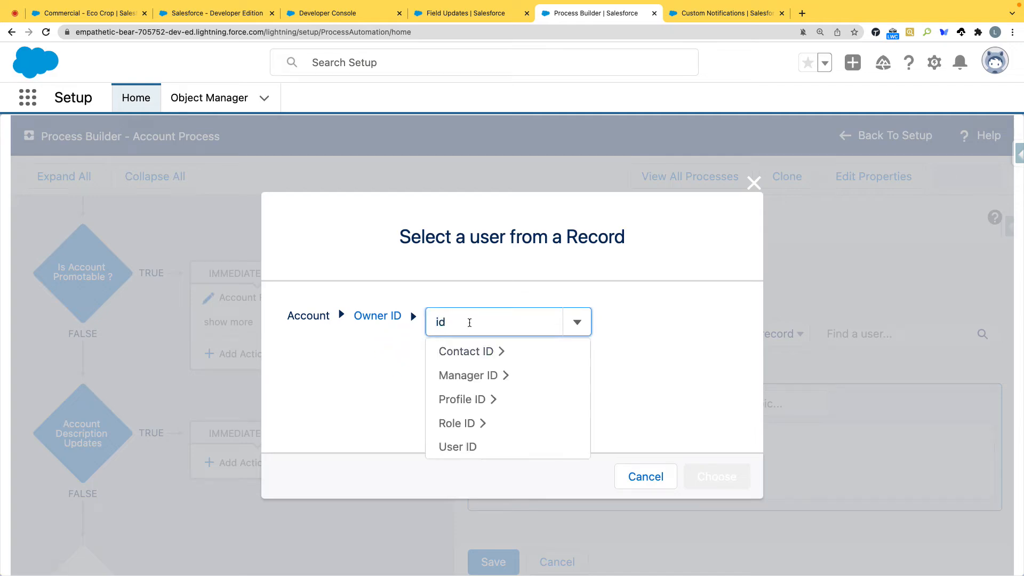
pyautogui.click(472, 446)
pyautogui.click(693, 475)
# Step: Write the post message "This account has modified / tried to modify / create by"
pyautogui.click(580, 440)
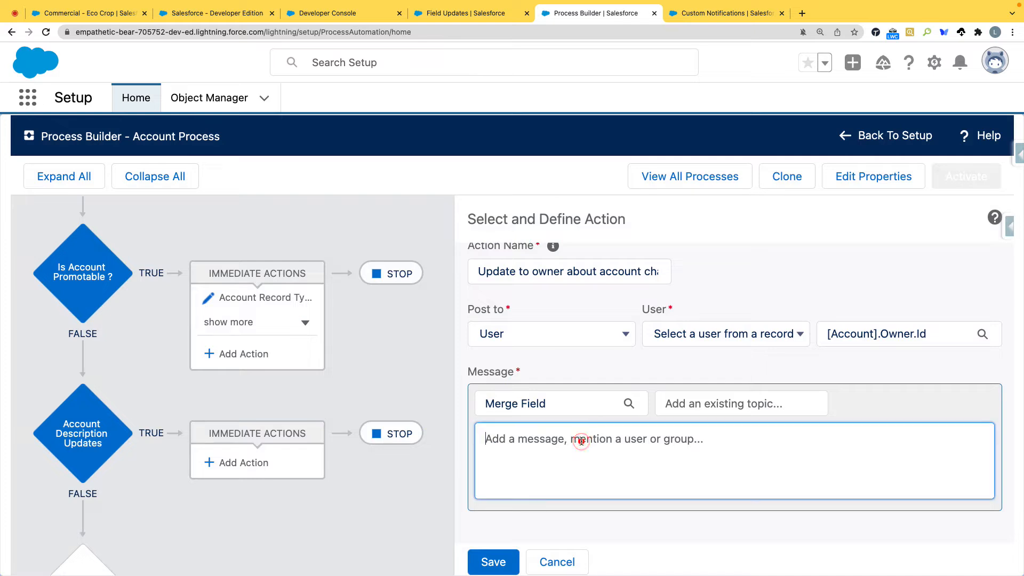
pyautogui.write('This')
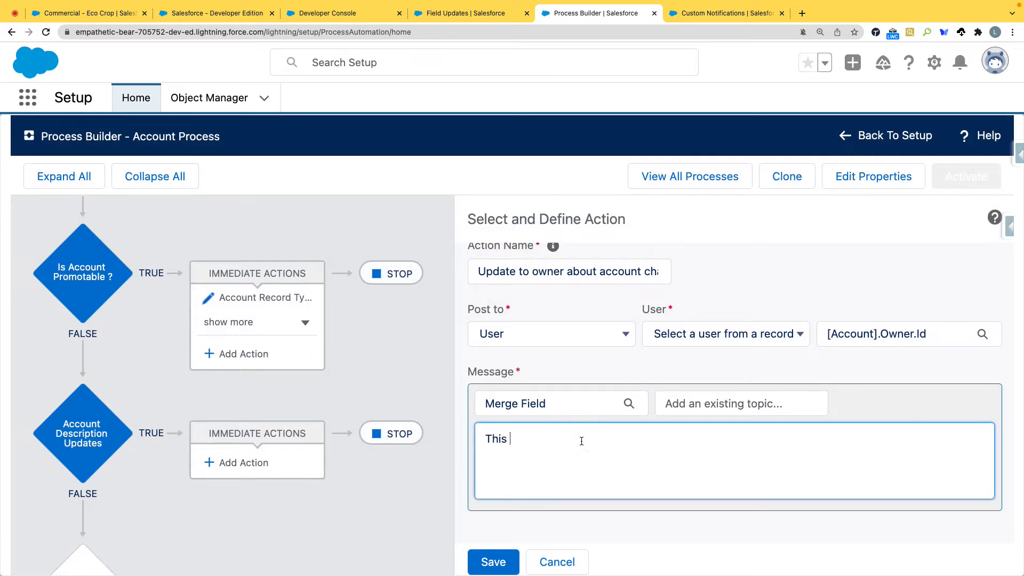
pyautogui.write(' accountbhad')
pyautogui.write('ha')
pyautogui.write('s modified /')
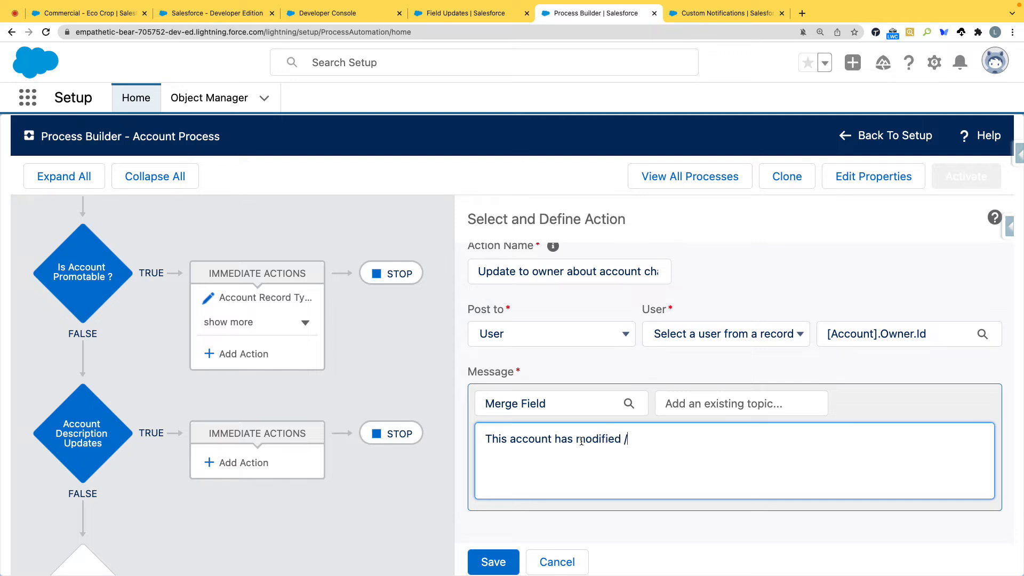
pyautogui.write(' tried to mod')
pyautogui.press('BackSpace')
pyautogui.write('y / create by')
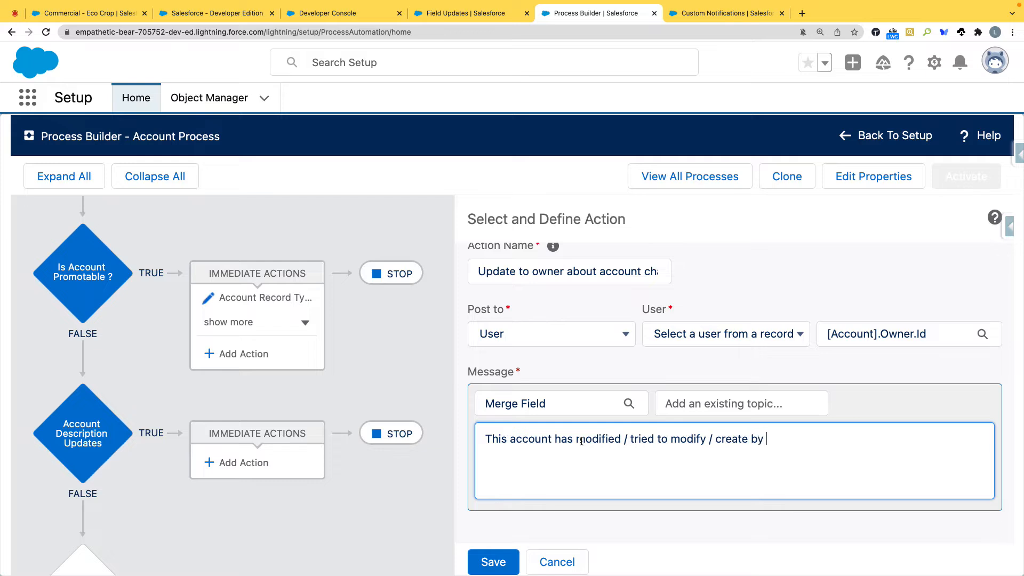
pyautogui.click(512, 406)
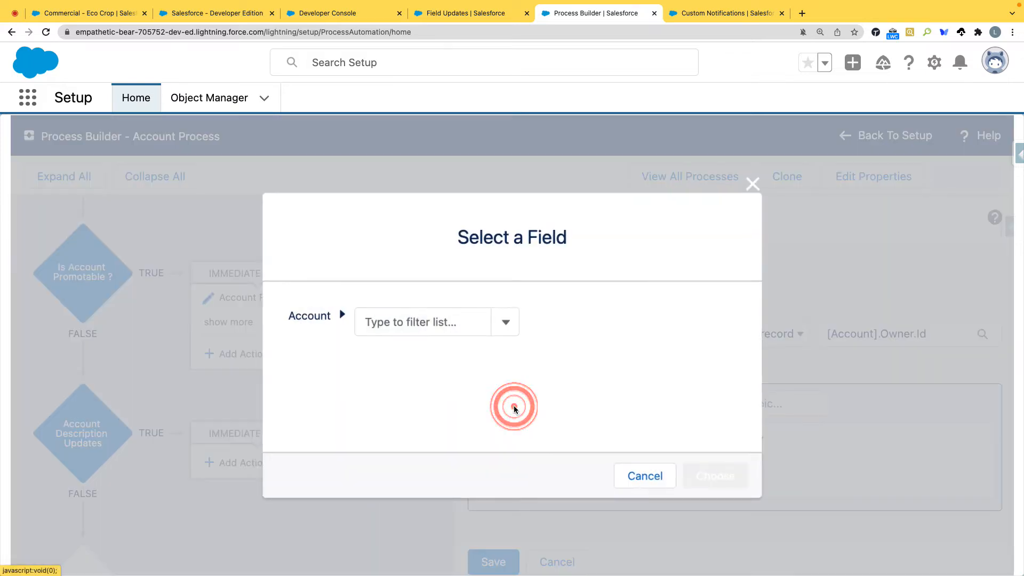
pyautogui.click(404, 322)
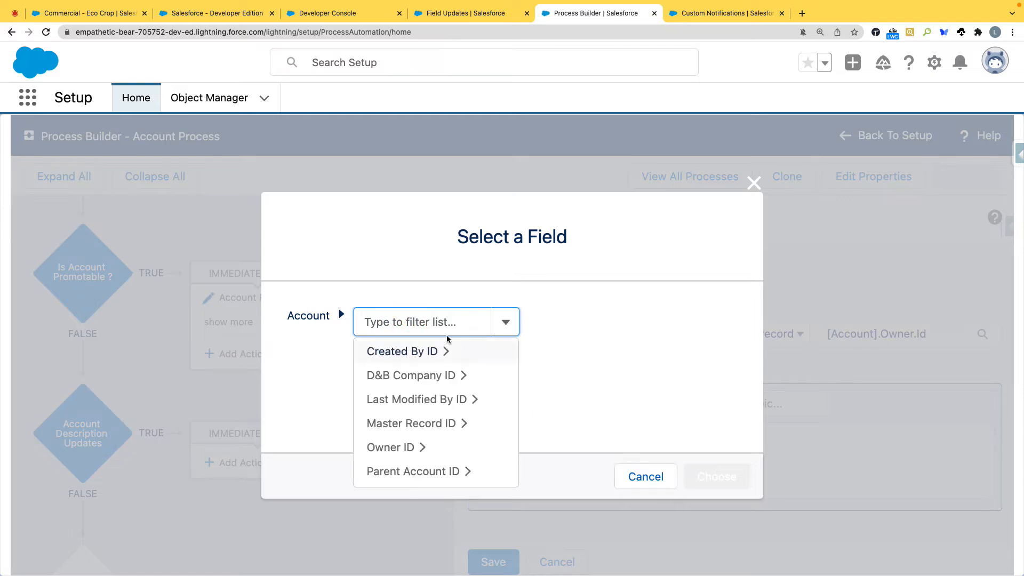
pyautogui.click(646, 476)
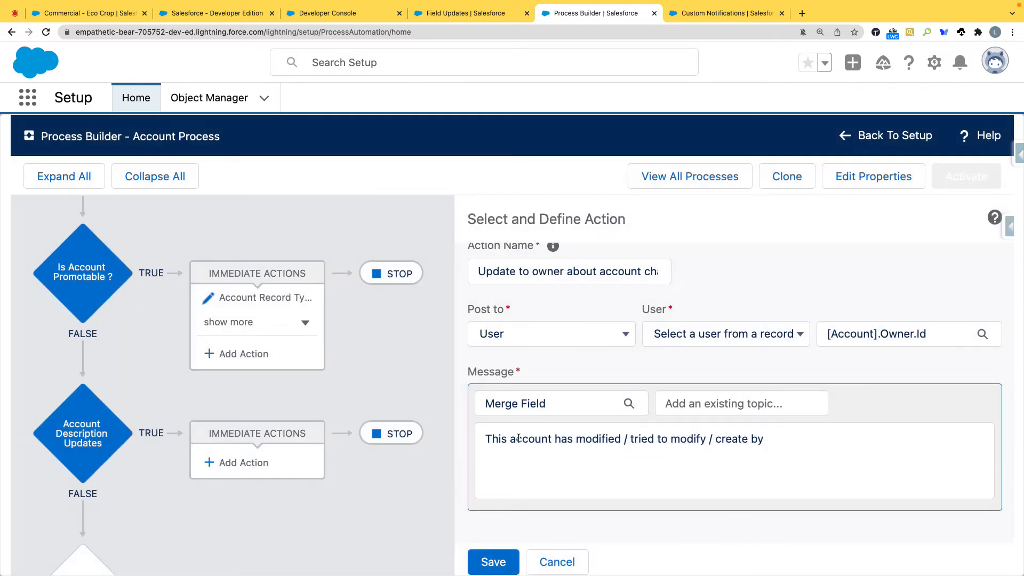
# Step: Insert an empty pair of double quotation marks after "This account" in the post message
pyautogui.doubleClick(519, 438)
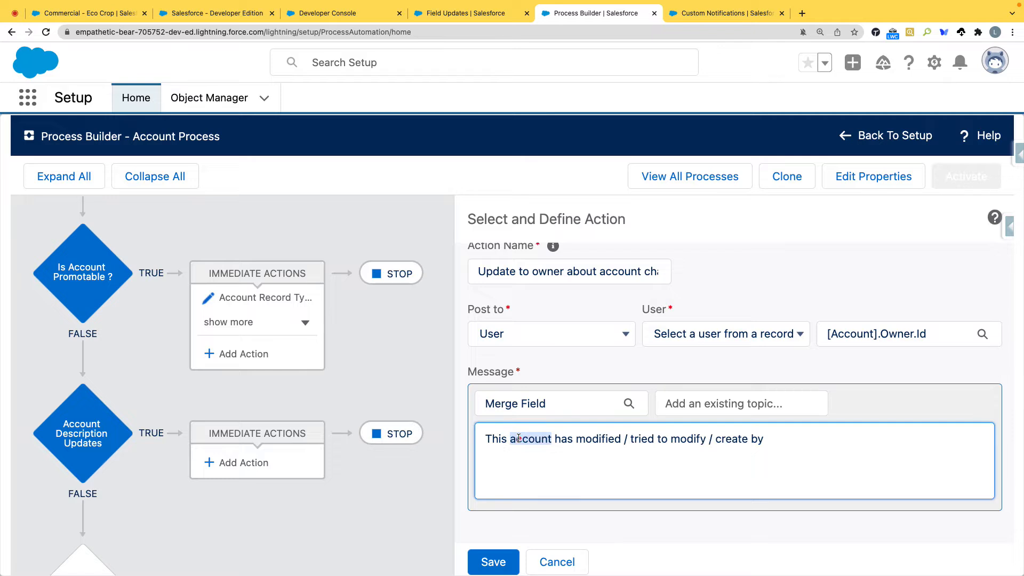
pyautogui.click(545, 443)
pyautogui.doubleClick(552, 439)
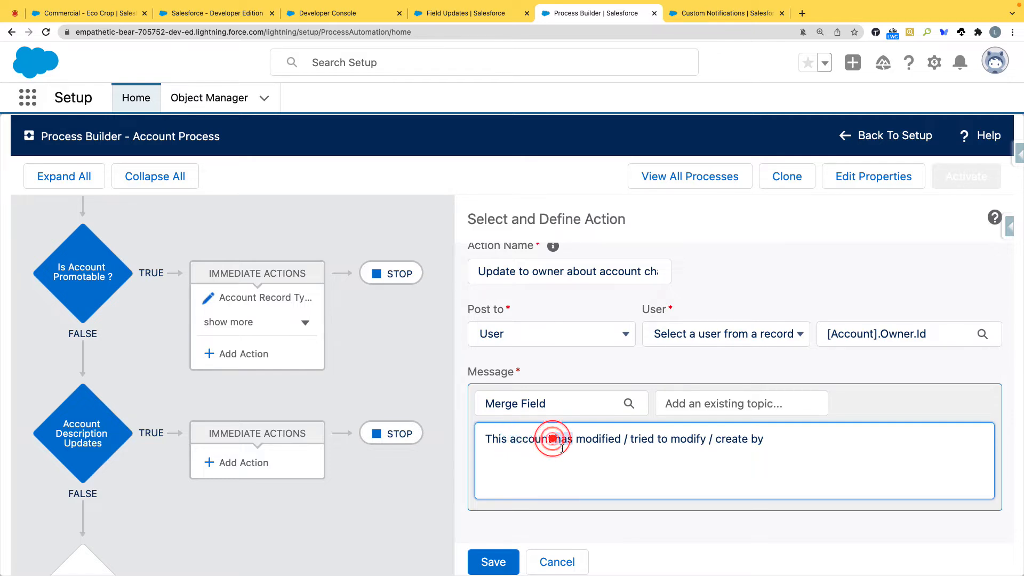
pyautogui.press('Left')
pyautogui.write('" "')
pyautogui.press('Left')
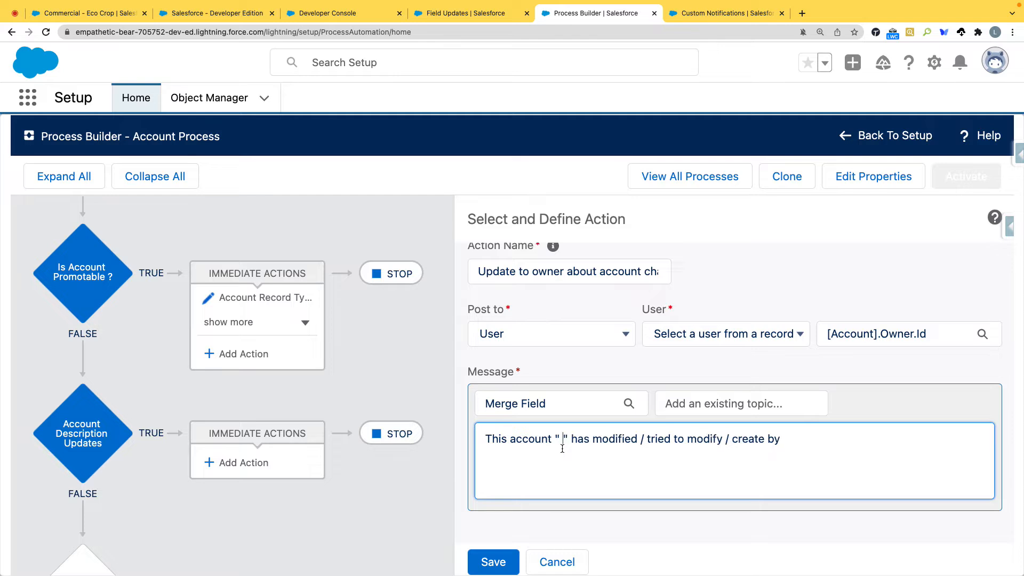
pyautogui.press('BackSpace')
# Step: Insert the Account Name merge field between the quotation marks in the message
pyautogui.click(686, 404)
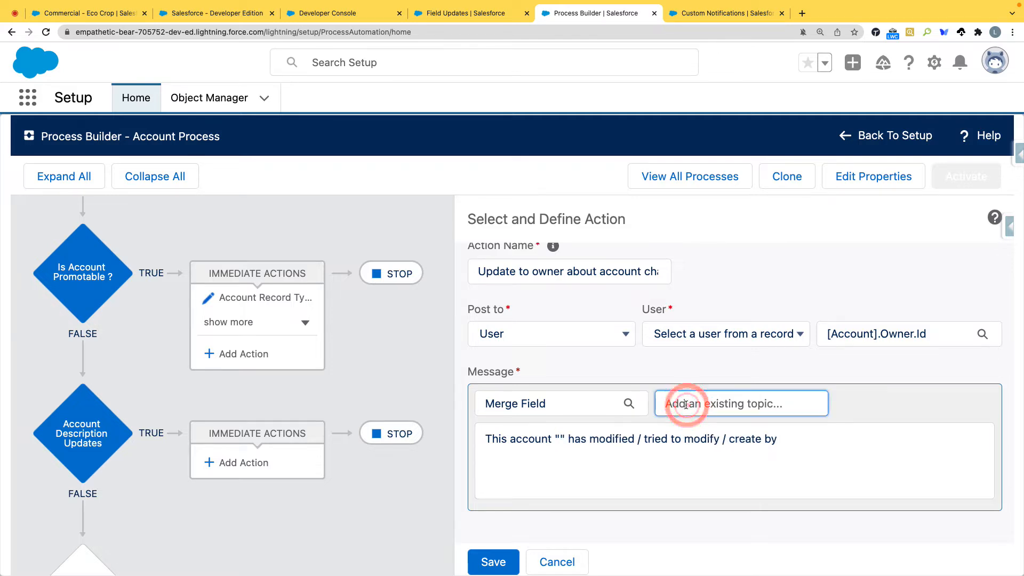
pyautogui.click(575, 393)
pyautogui.click(449, 322)
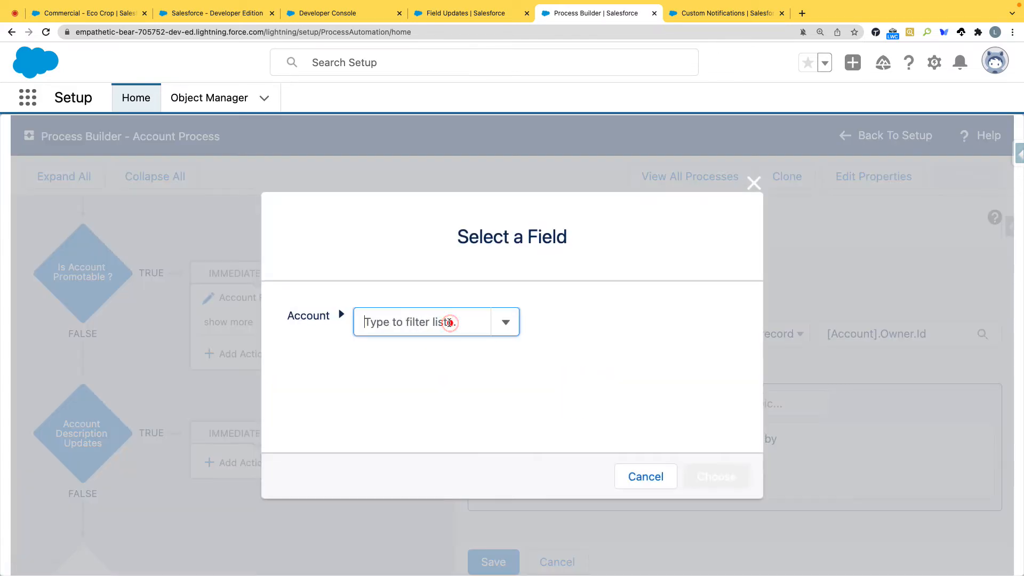
pyautogui.write('Name')
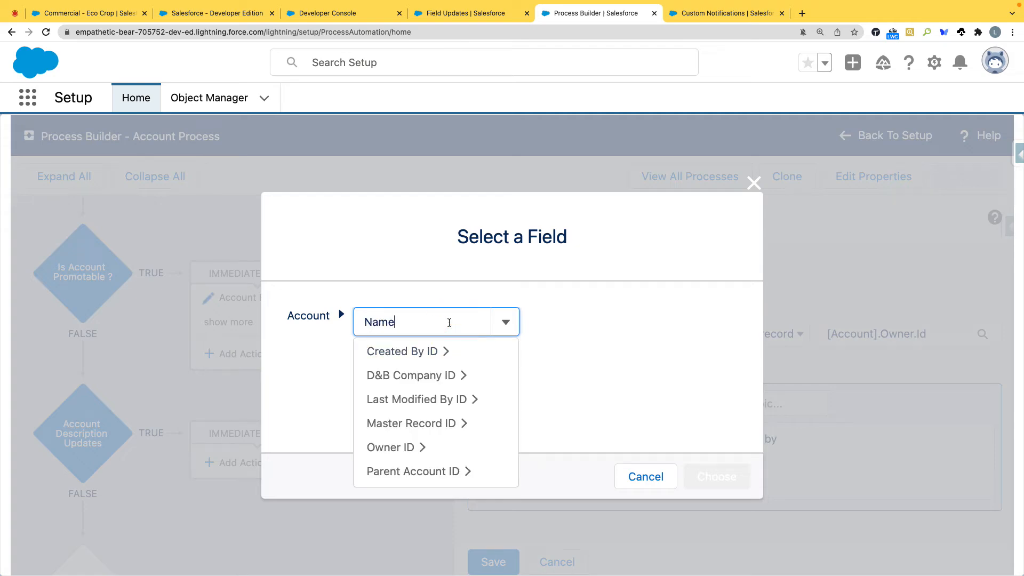
pyautogui.click(446, 349)
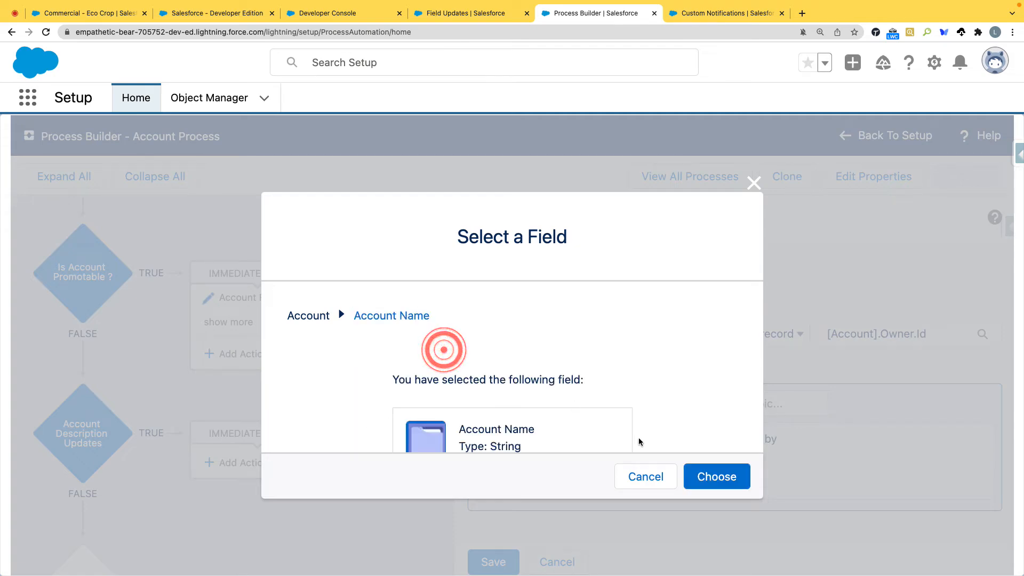
pyautogui.click(700, 471)
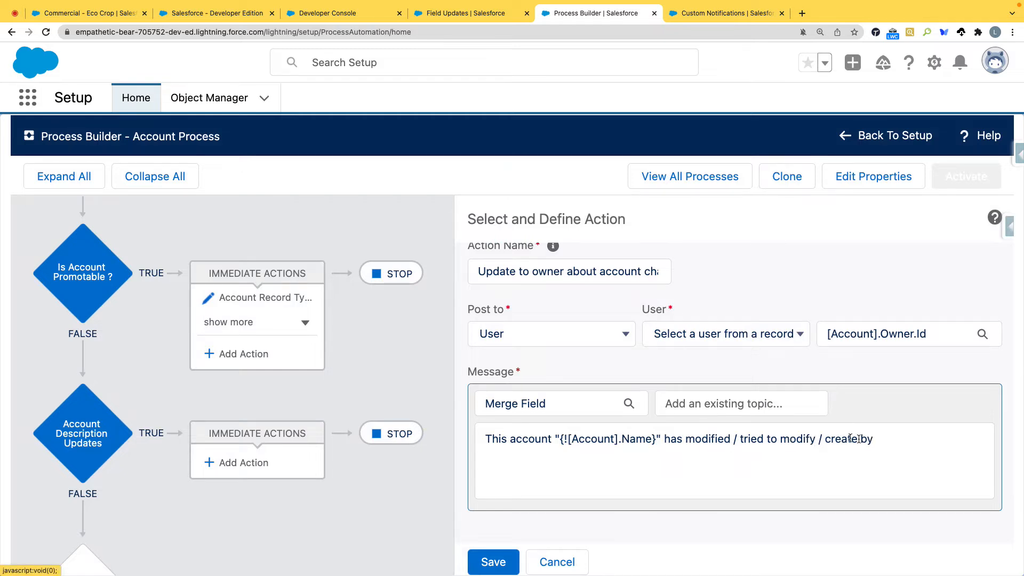
# Step: Reword the end of the message's first line as "created" and begin the second line with "By"
pyautogui.moveTo(826, 439); pyautogui.dragTo(875, 439)
pyautogui.write('c')
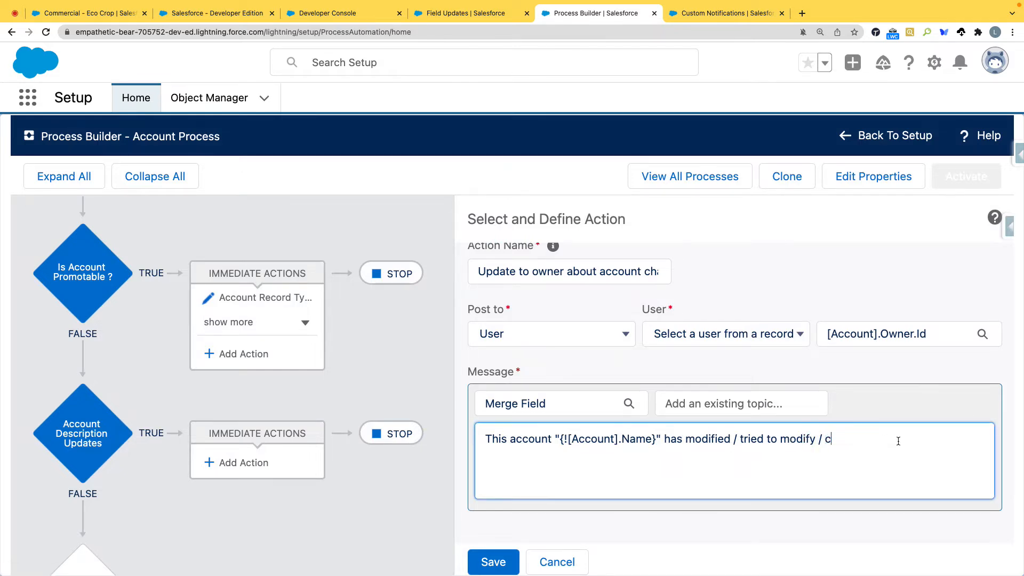
pyautogui.write('reated')
# Step: Insert the Last Name merge field from the account's Created By ID after "By" in the message
pyautogui.click(540, 409)
pyautogui.click(403, 323)
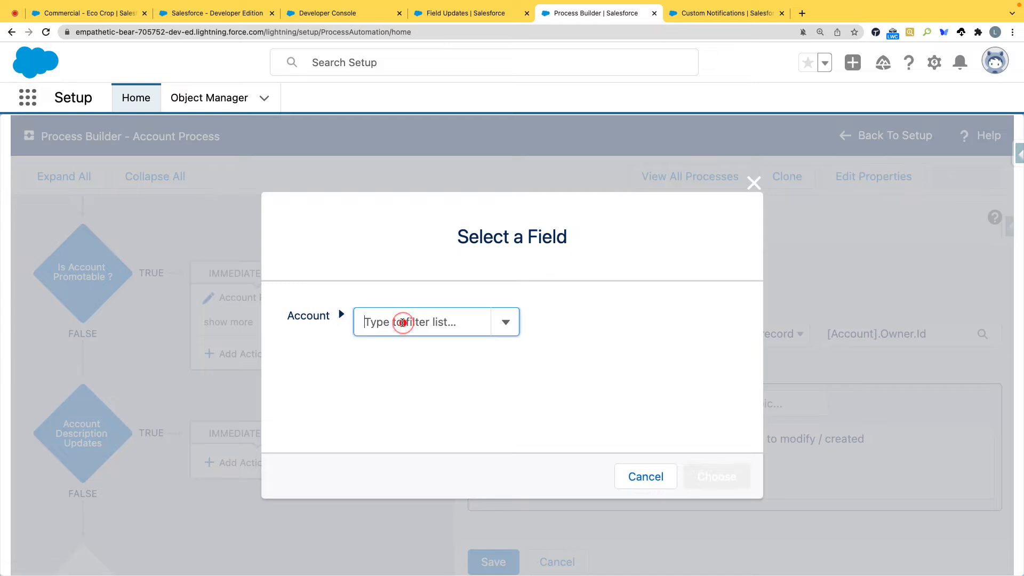
pyautogui.write('crete')
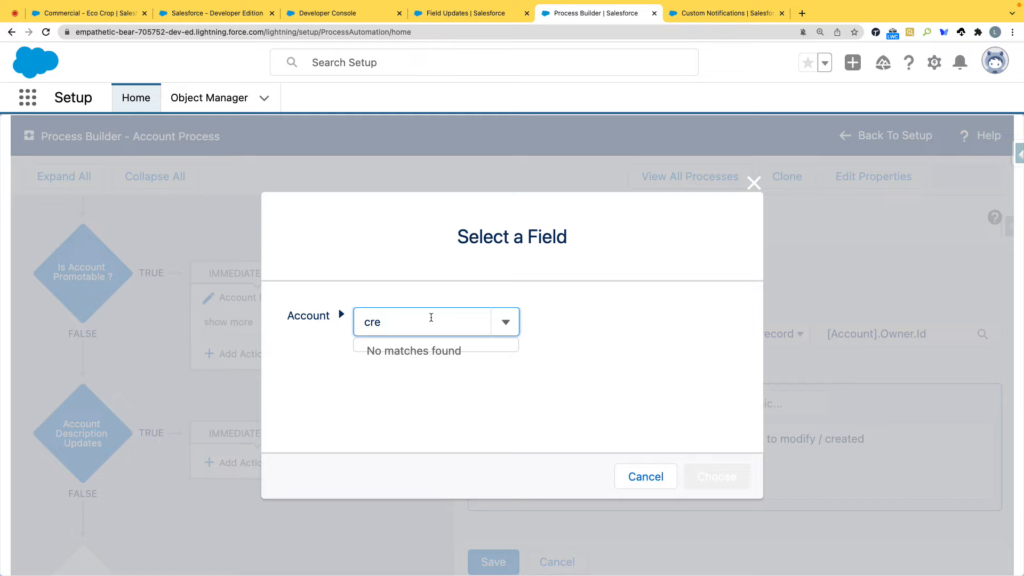
pyautogui.click(443, 353)
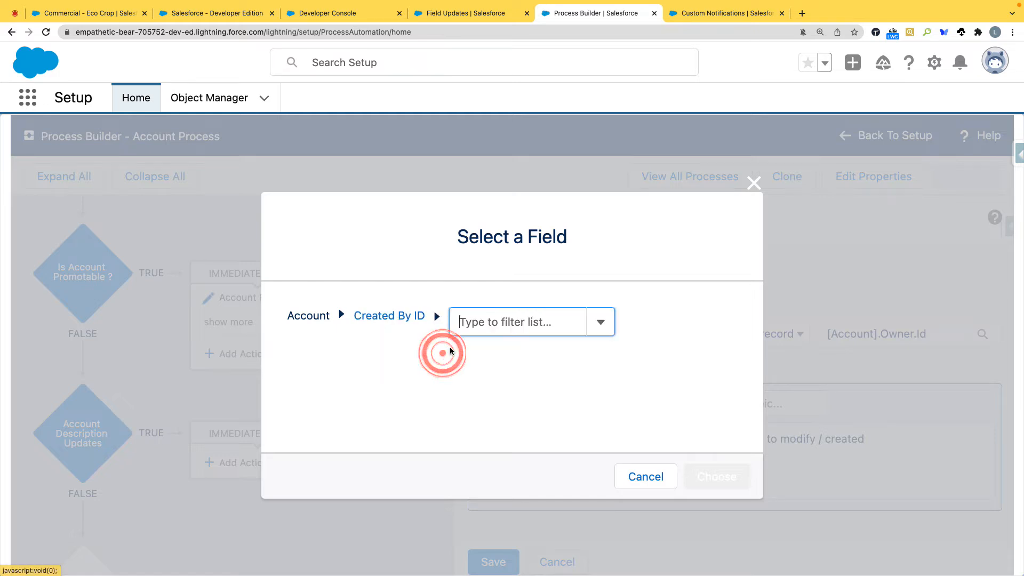
pyautogui.write('name')
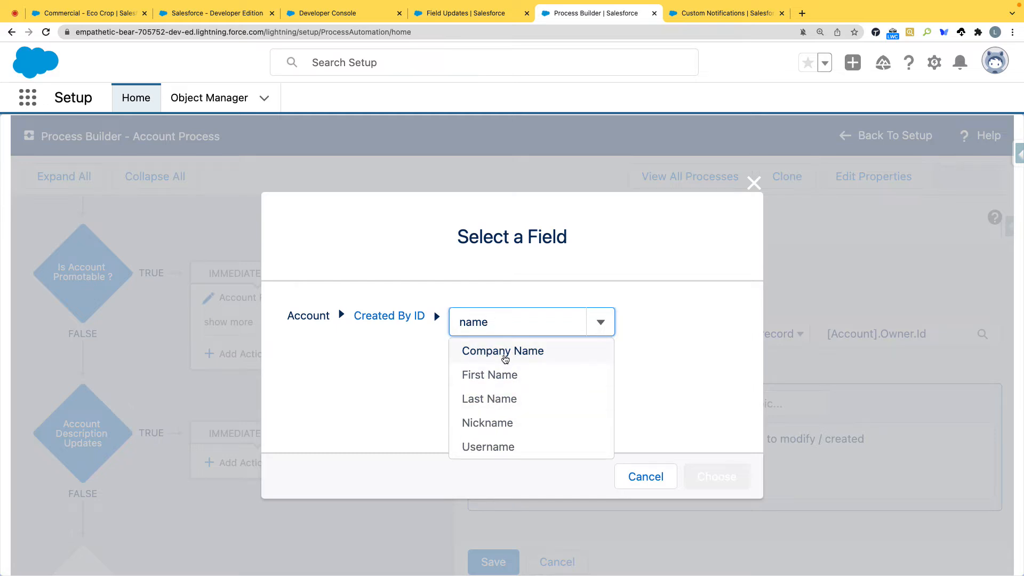
pyautogui.scroll(-2, 504, 440)
pyautogui.scroll(2, 506, 419)
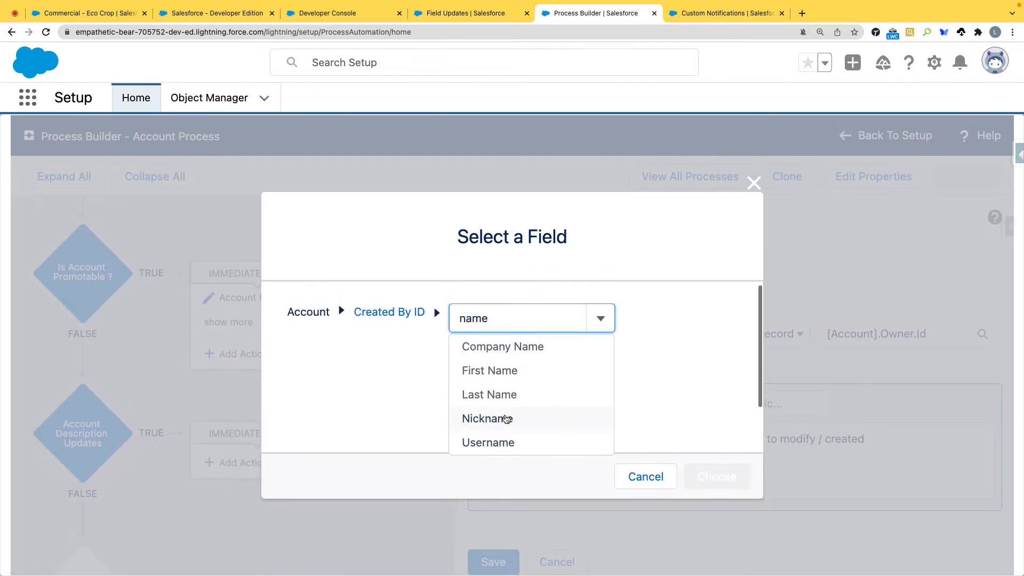
pyautogui.click(507, 396)
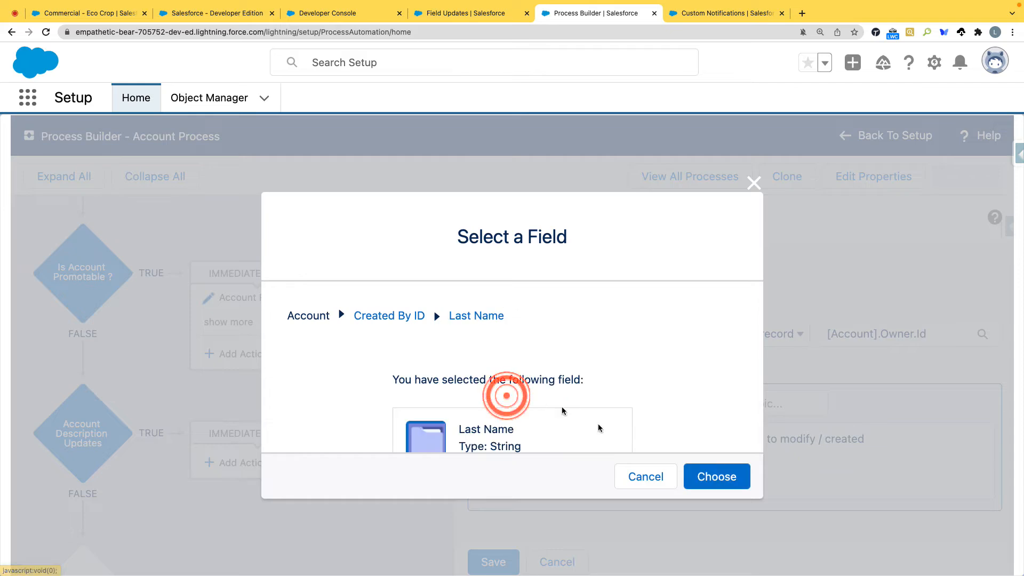
pyautogui.click(717, 475)
# Step: Duplicate the CreatedBy.LastName merge field after itself, change the copy to {![Account].CreatedBy.FirstName}, and save the Chatter action
pyautogui.moveTo(696, 461); pyautogui.dragTo(574, 465)
pyautogui.click(687, 466)
pyautogui.moveTo(687, 463); pyautogui.dragTo(503, 461)
pyautogui.hotkey('ctrl', 'c')
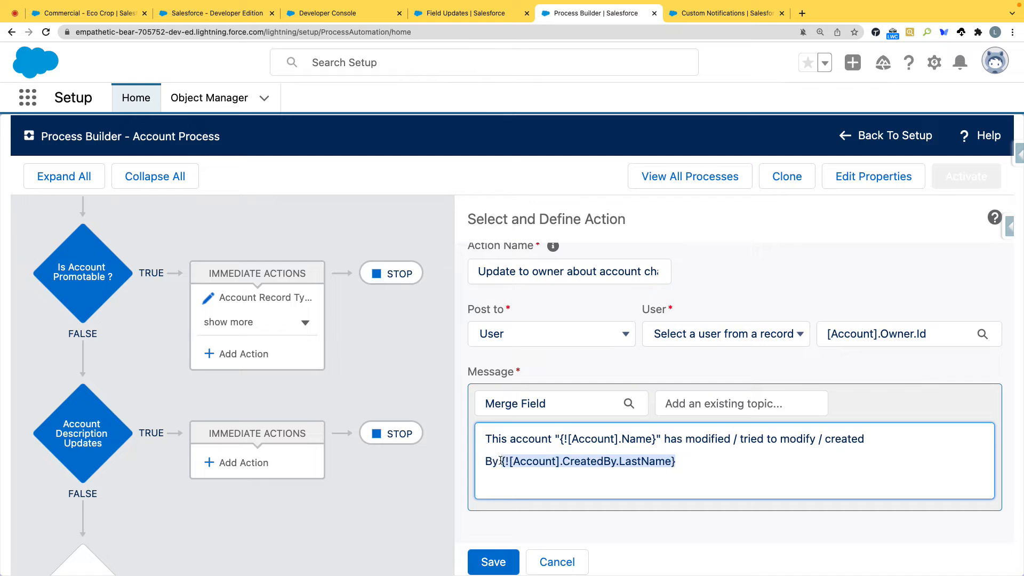
pyautogui.click(704, 458)
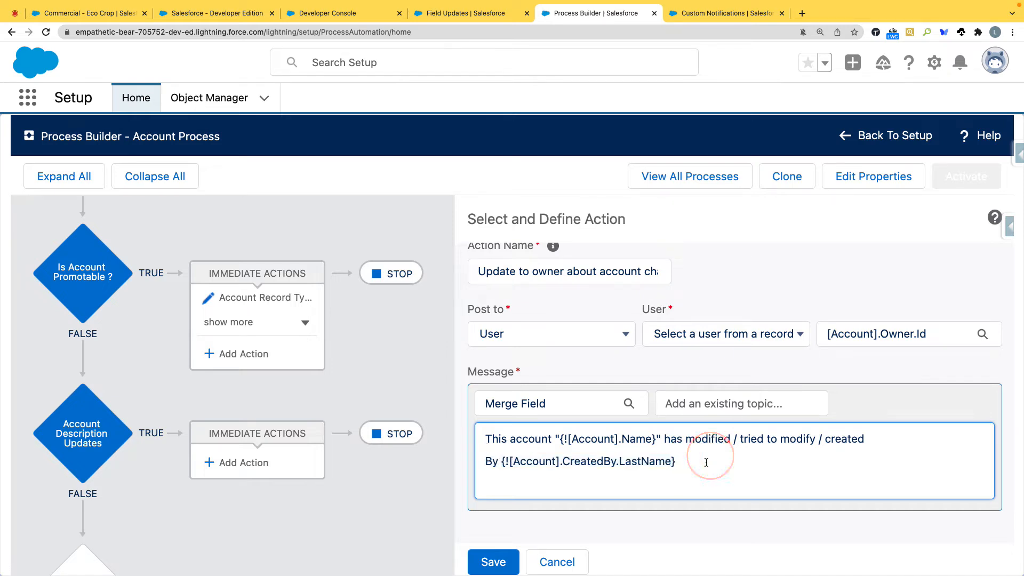
pyautogui.hotkey('ctrl', 'v')
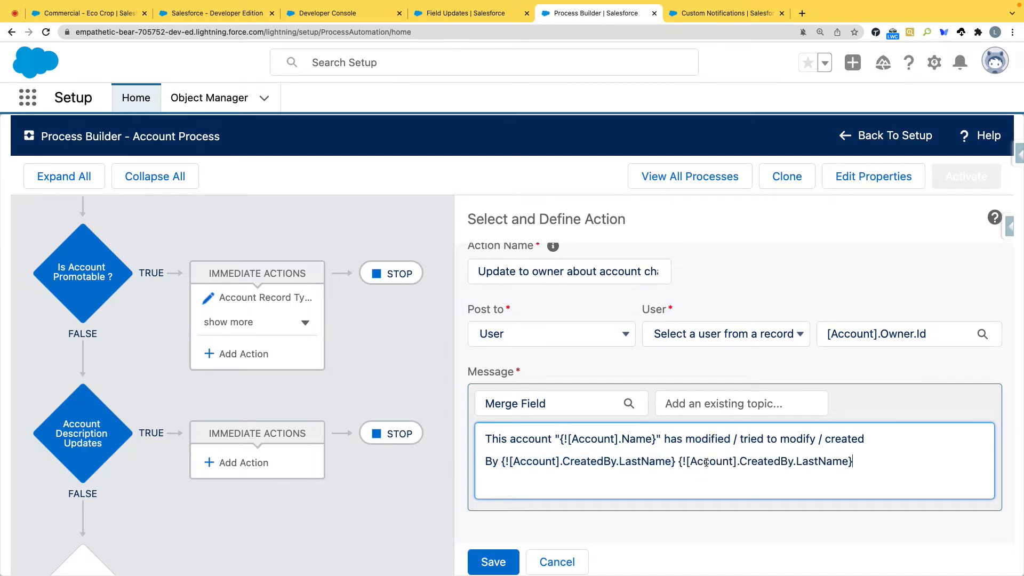
pyautogui.doubleClick(825, 462)
pyautogui.press('BackSpace')
pyautogui.write('FirstName')
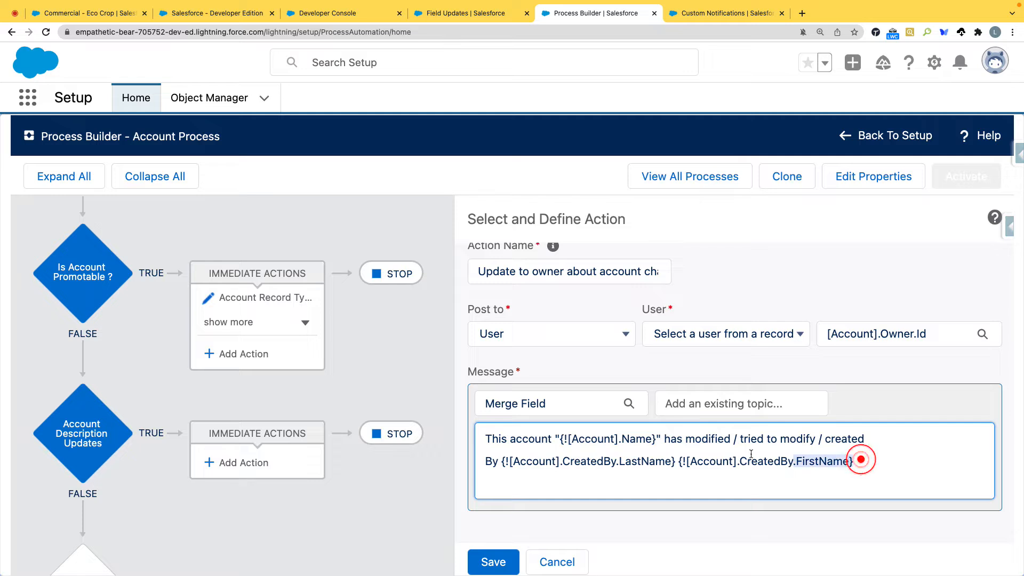
pyautogui.tripleClick(861, 461)
pyautogui.moveTo(504, 454); pyautogui.dragTo(499, 460)
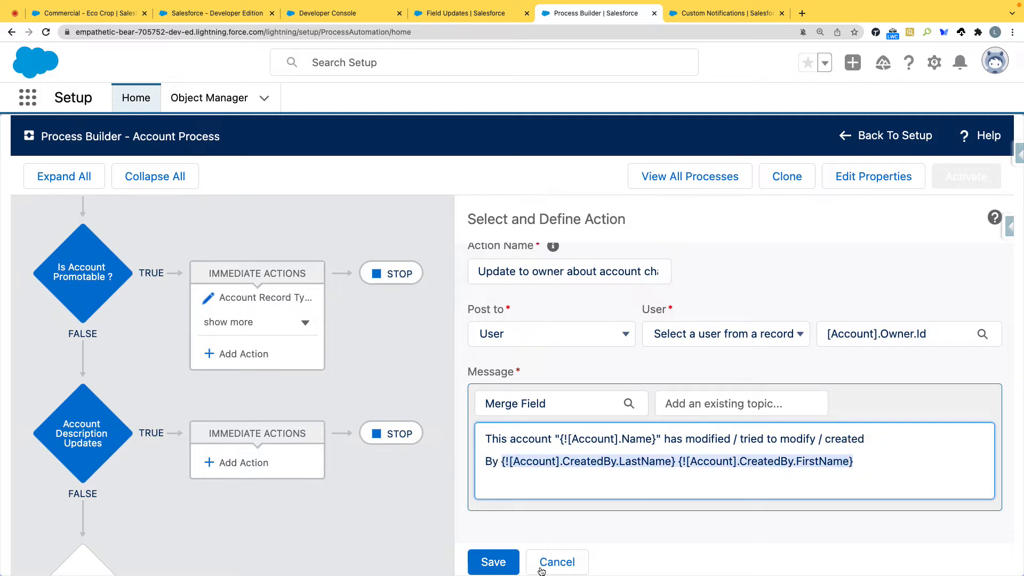
pyautogui.click(492, 562)
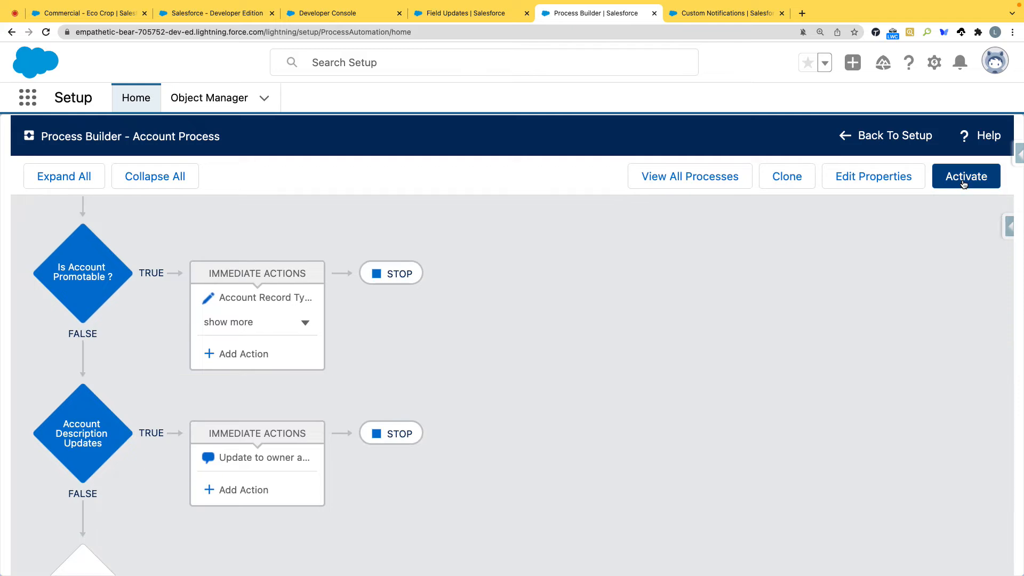
# Step: Move the Account Description Updates criteria above Is Account Promotable ? without activating the process
pyautogui.click(964, 182)
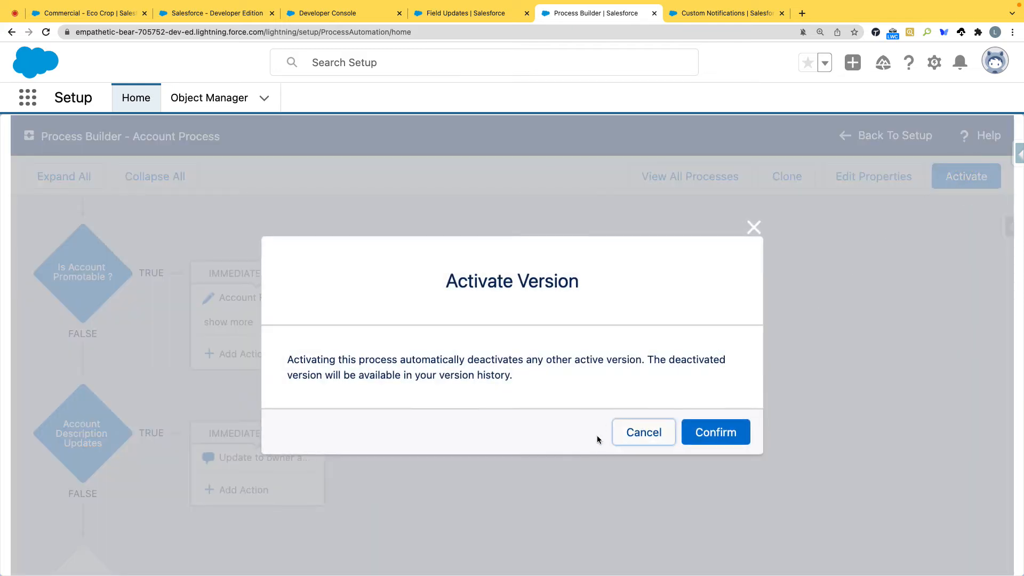
pyautogui.click(642, 433)
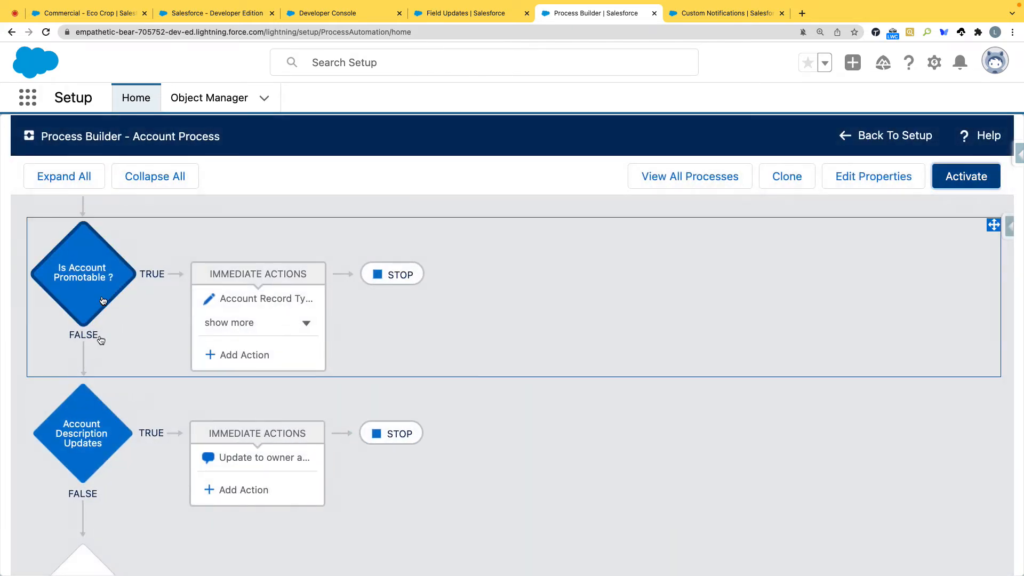
pyautogui.scroll(2, 92, 441)
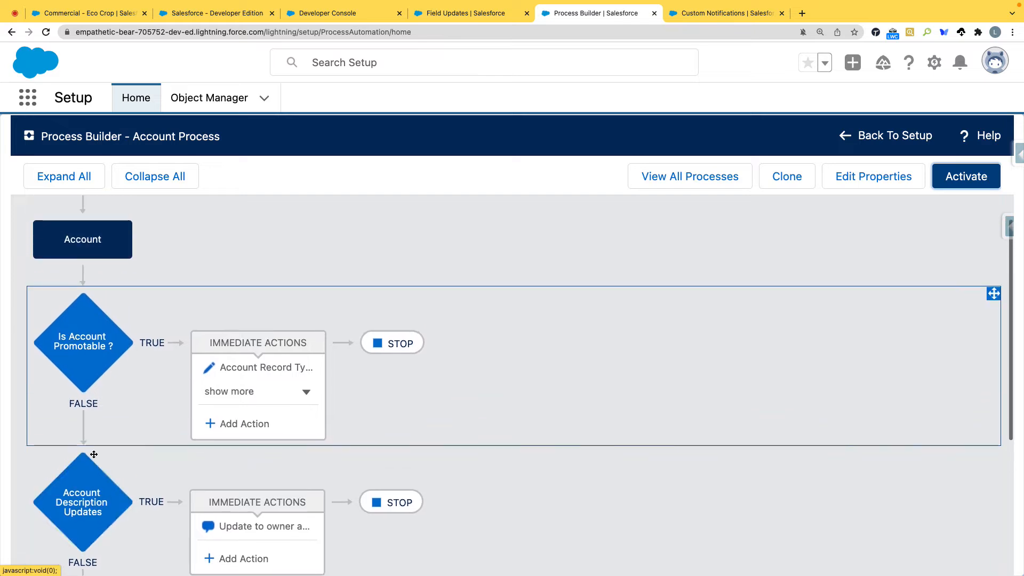
pyautogui.moveTo(80, 493); pyautogui.dragTo(88, 297)
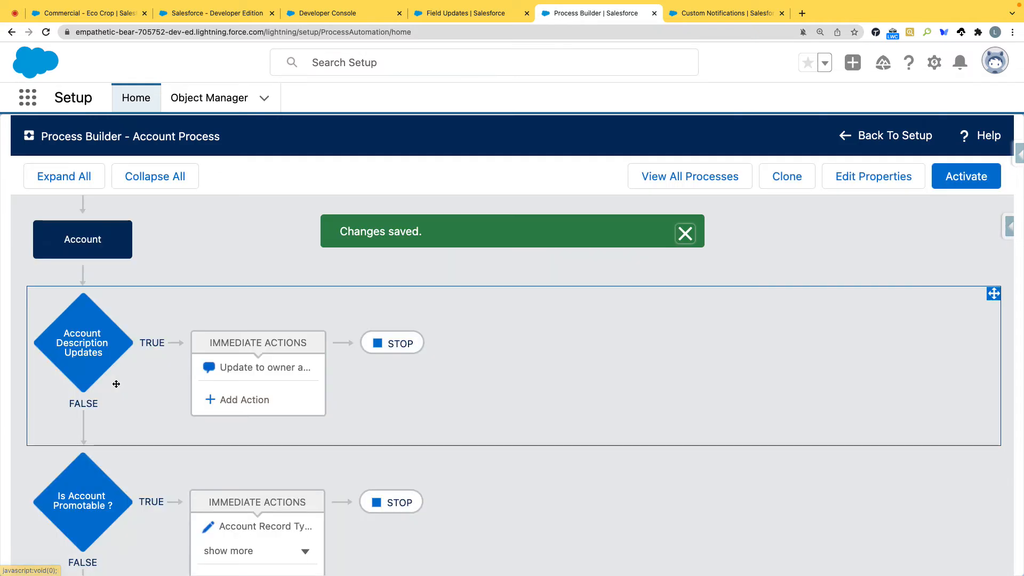
pyautogui.moveTo(537, 349)
pyautogui.mouseDown()
pyautogui.moveTo(542, 495)
pyautogui.moveTo(539, 319)
pyautogui.moveTo(535, 347)
pyautogui.mouseUp()
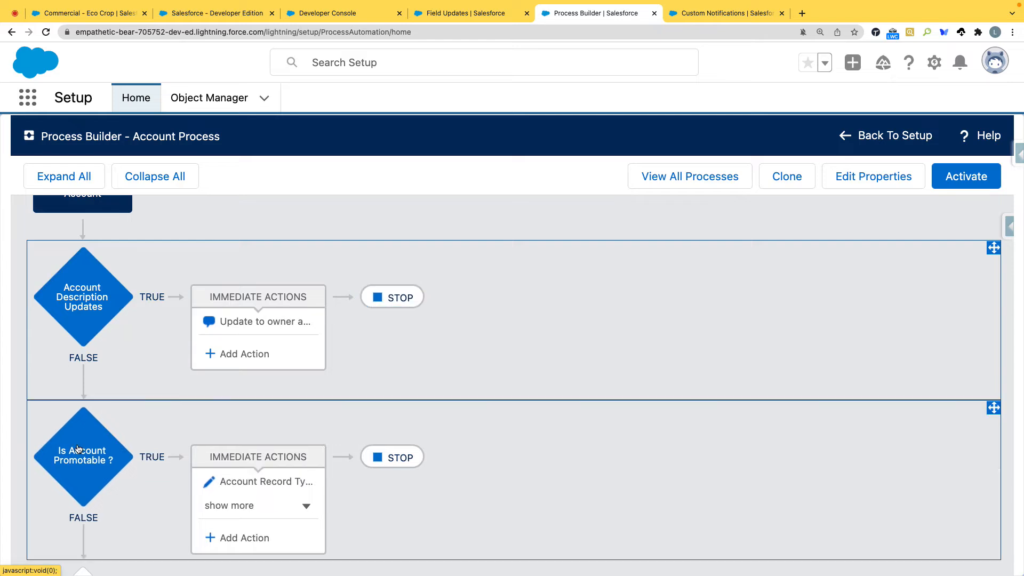
# Step: Make Account Description Updates evaluate the next criteria after its actions instead of stopping the process
pyautogui.scroll(-1, 462, 377)
pyautogui.scroll(-2, 462, 377)
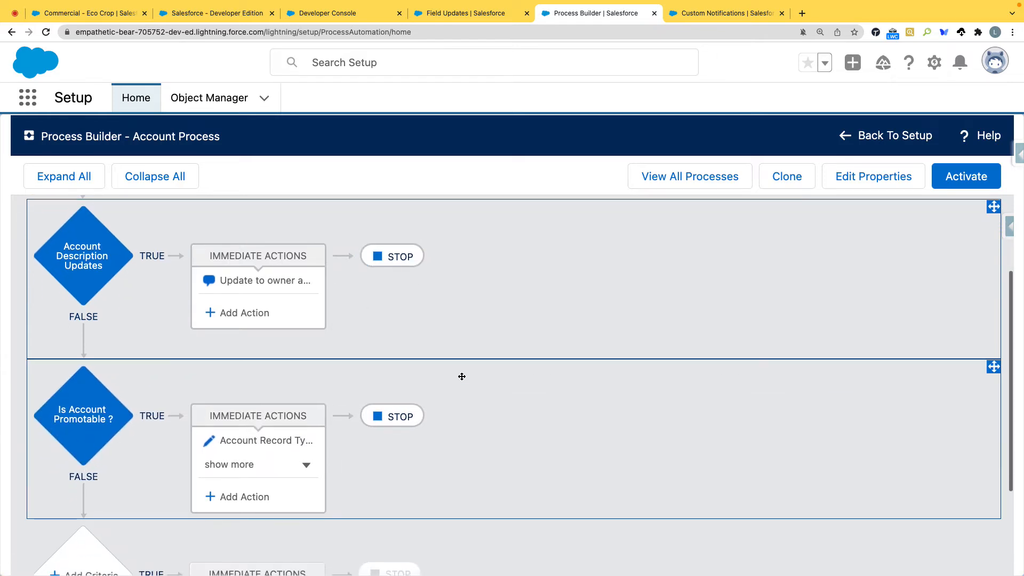
pyautogui.click(390, 259)
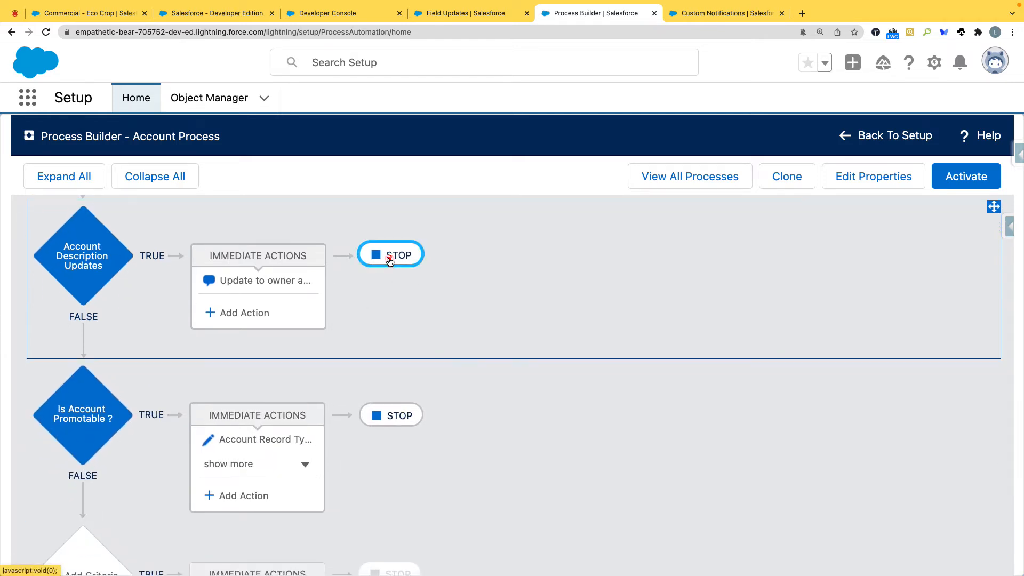
pyautogui.click(475, 323)
pyautogui.click(493, 563)
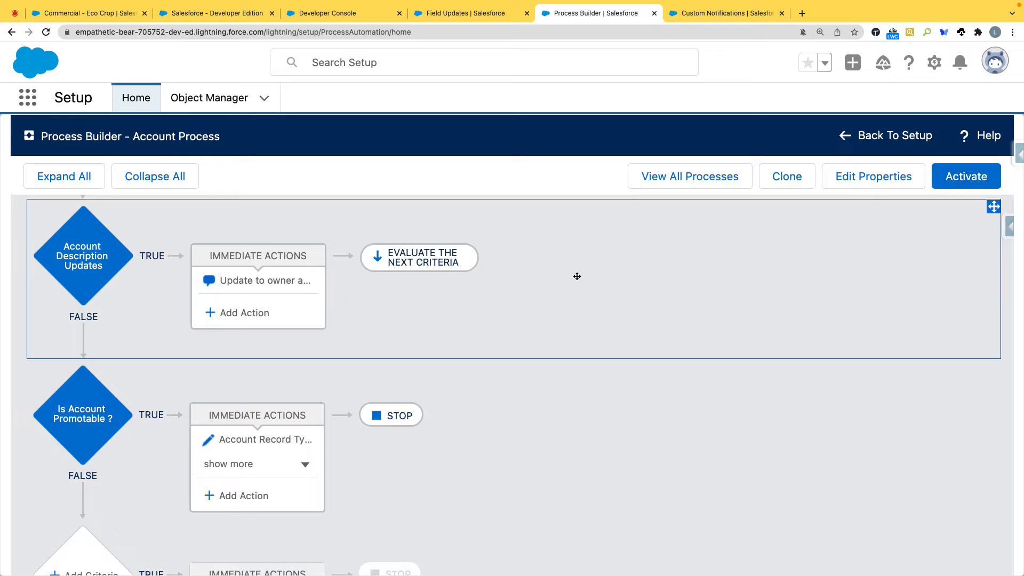
# Step: Activate this version of the Account process and confirm the activation
pyautogui.scroll(2, 520, 276)
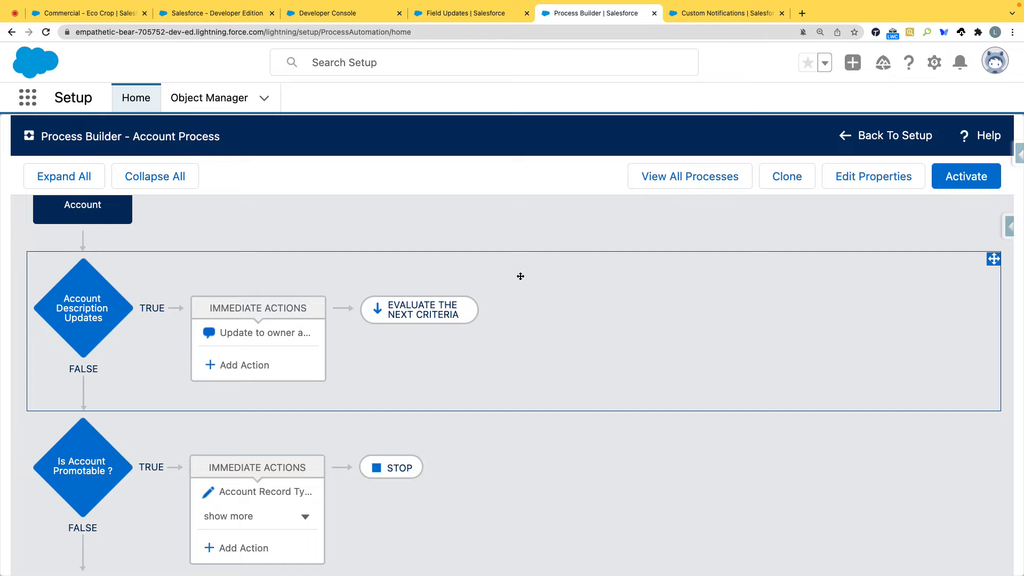
pyautogui.click(970, 182)
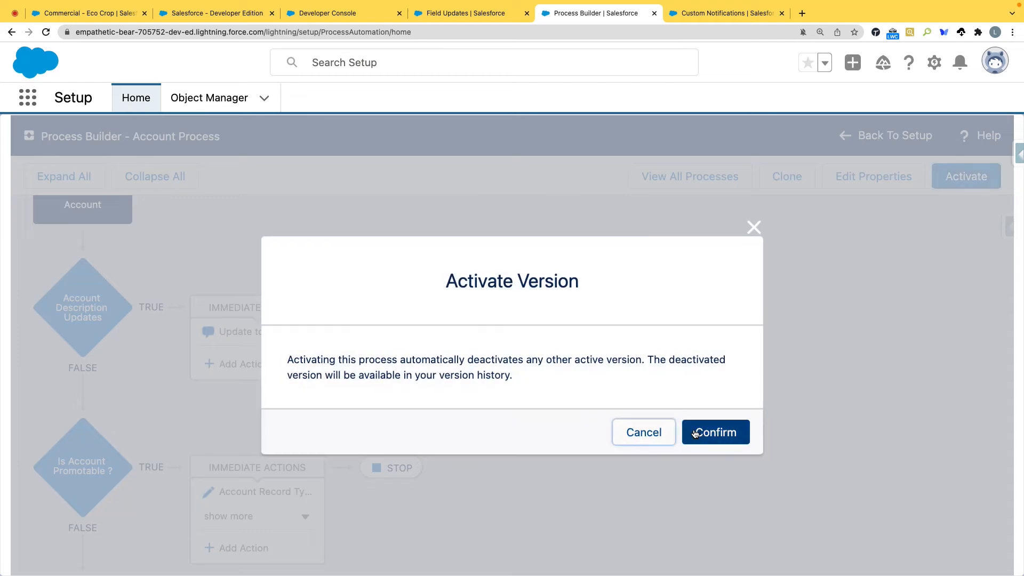
pyautogui.click(694, 432)
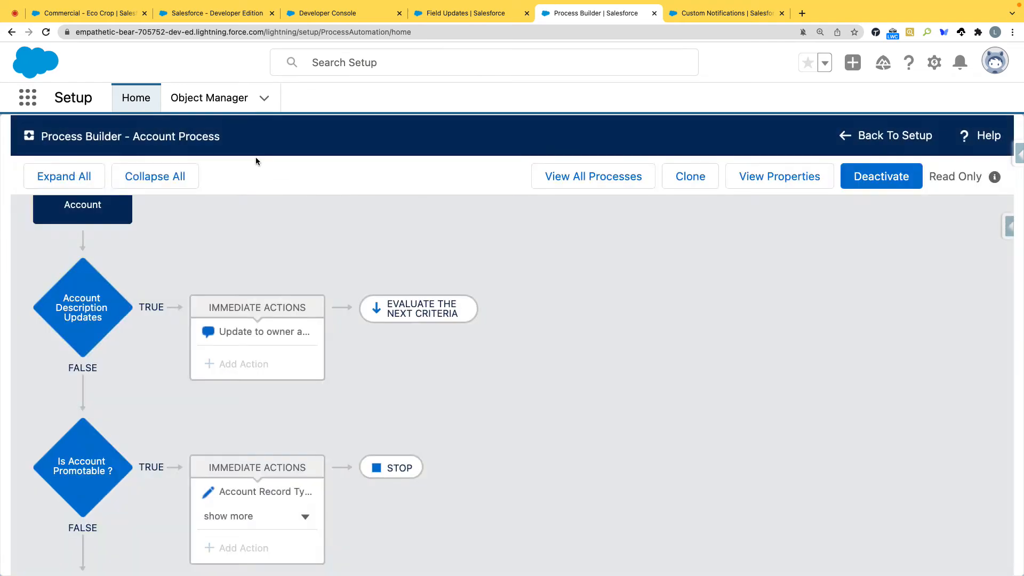
# Step: Edit the Commercial - Eco Crop account record and change its account name to Commercial - Eco Crop Enterprise
pyautogui.click(105, 12)
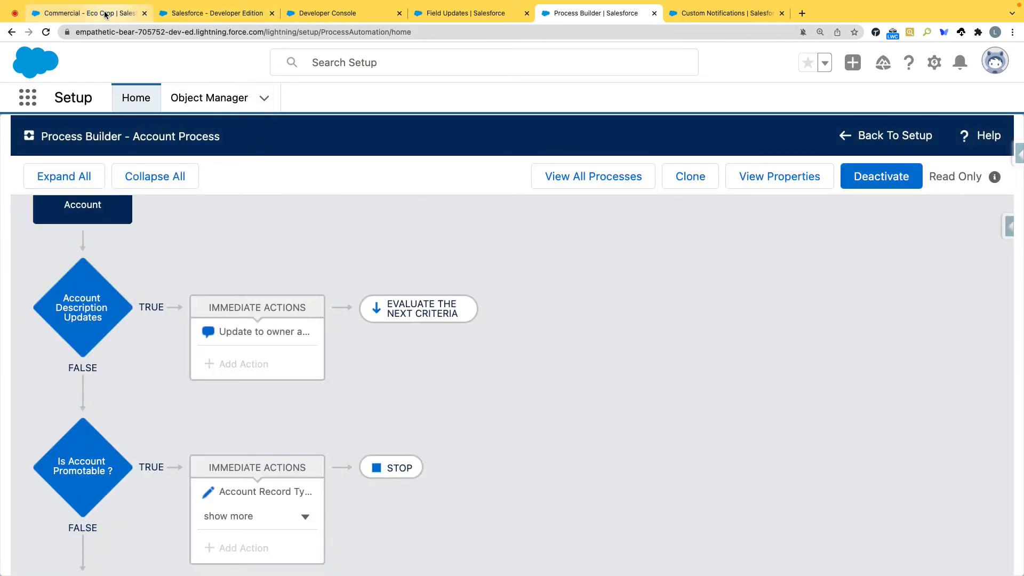
pyautogui.scroll(-3, 241, 400)
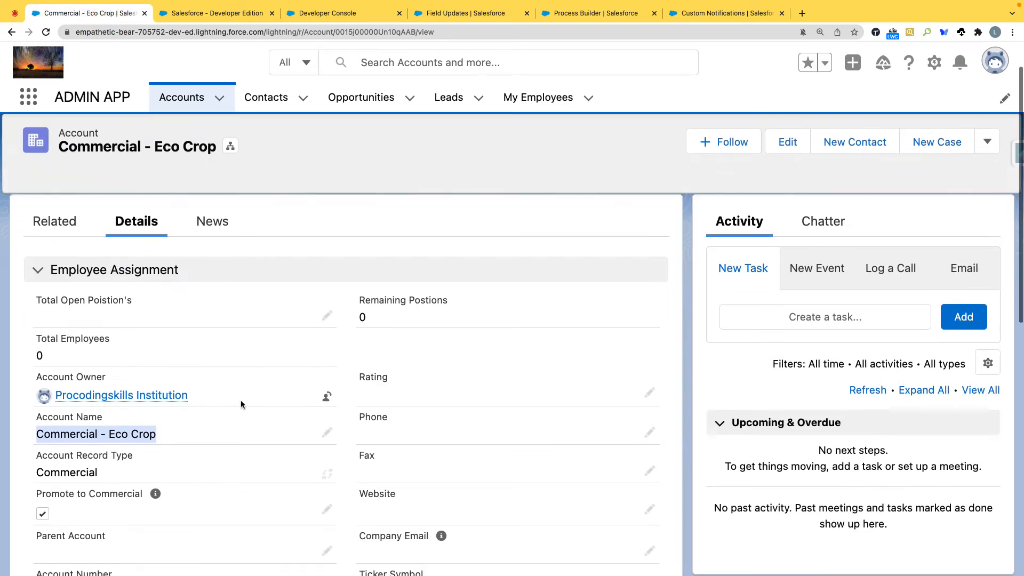
pyautogui.click(327, 397)
pyautogui.click(190, 461)
pyautogui.write('enter')
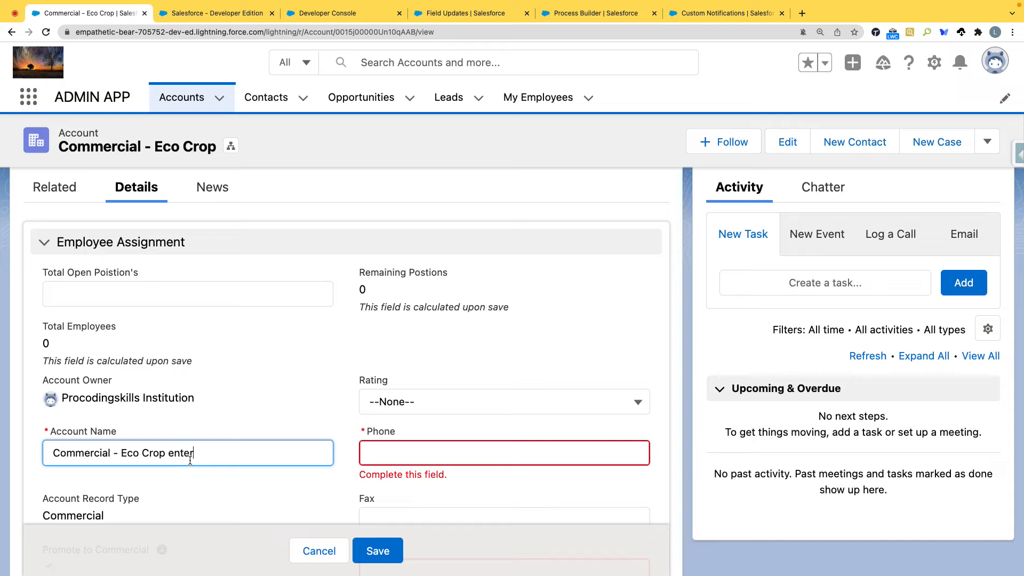
pyautogui.write('prise')
pyautogui.click(175, 454)
pyautogui.press('BackSpace')
pyautogui.write('E')
pyautogui.scroll(-1, 416, 416)
pyautogui.scroll(-1, 416, 416)
pyautogui.click(397, 365)
pyautogui.write('1234567890-')
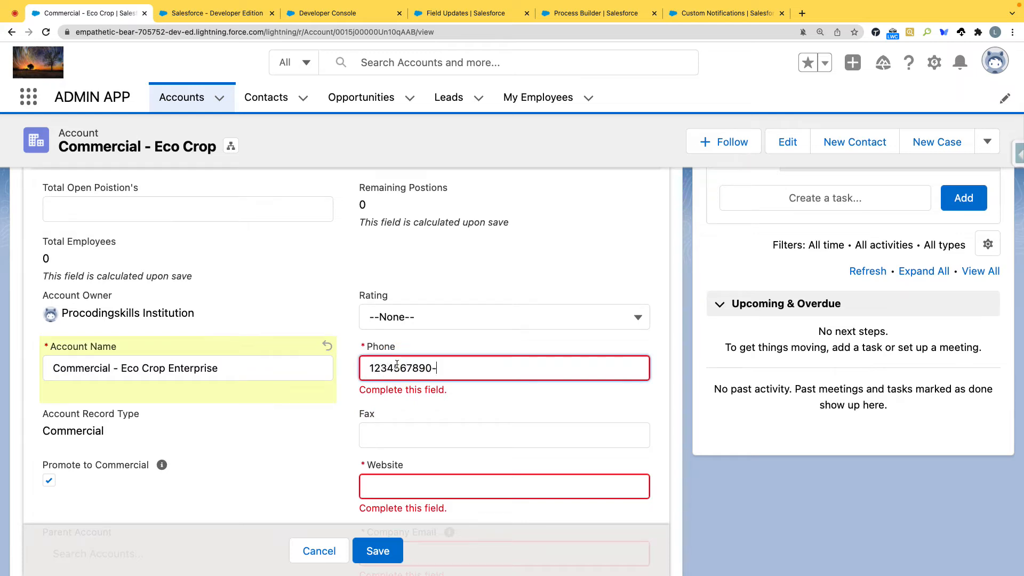
pyautogui.click(383, 484)
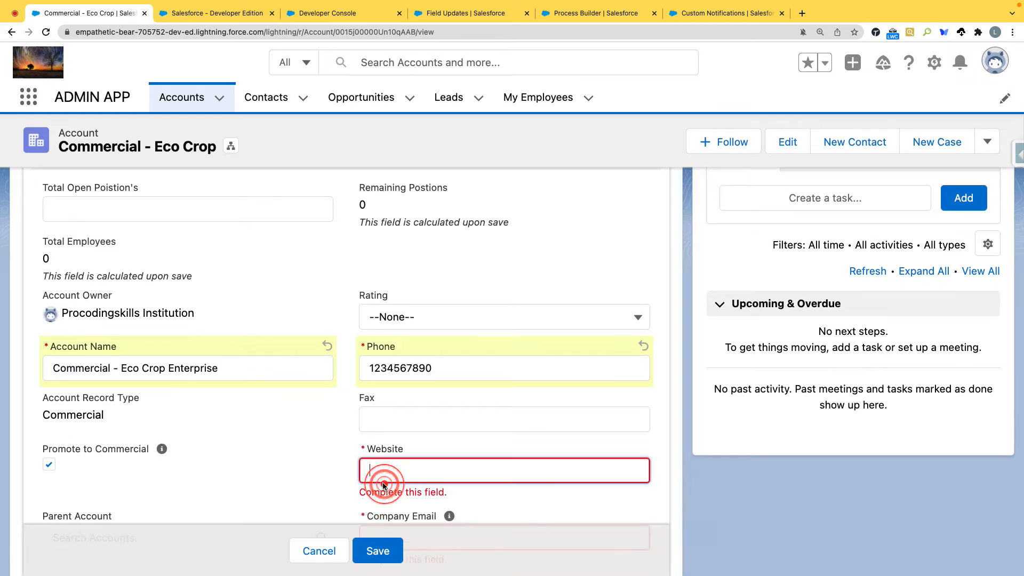
pyautogui.write('www.procodingskills.com')
# Step: Fill in the account's company email and save the record
pyautogui.scroll(-4, 392, 474)
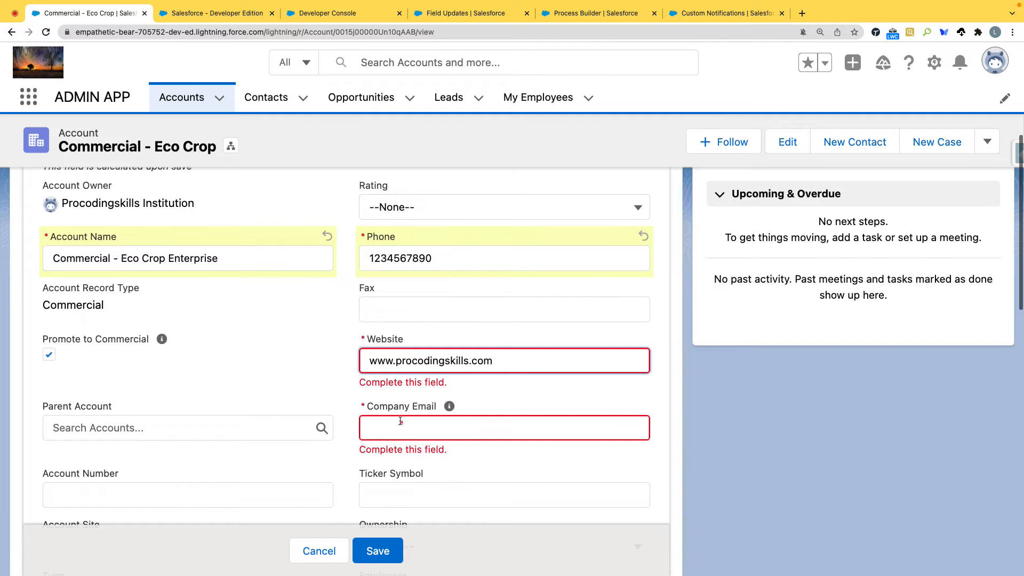
pyautogui.click(400, 420)
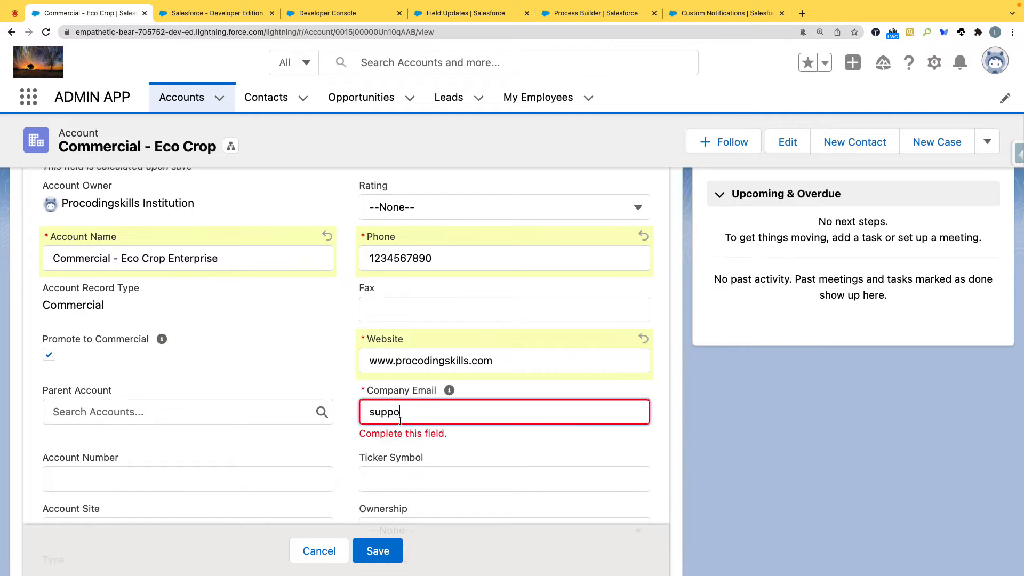
pyautogui.click(298, 337)
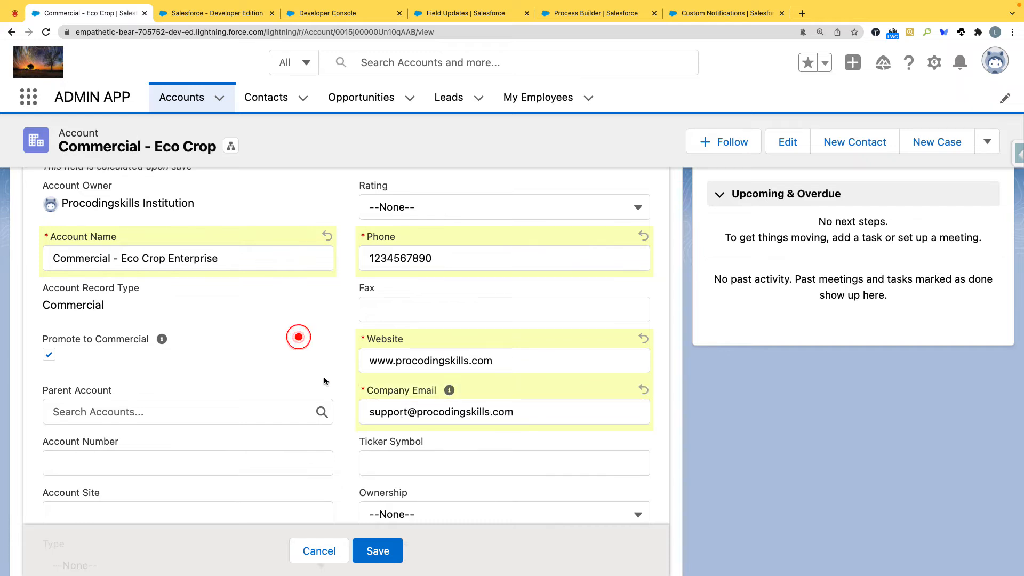
pyautogui.click(379, 554)
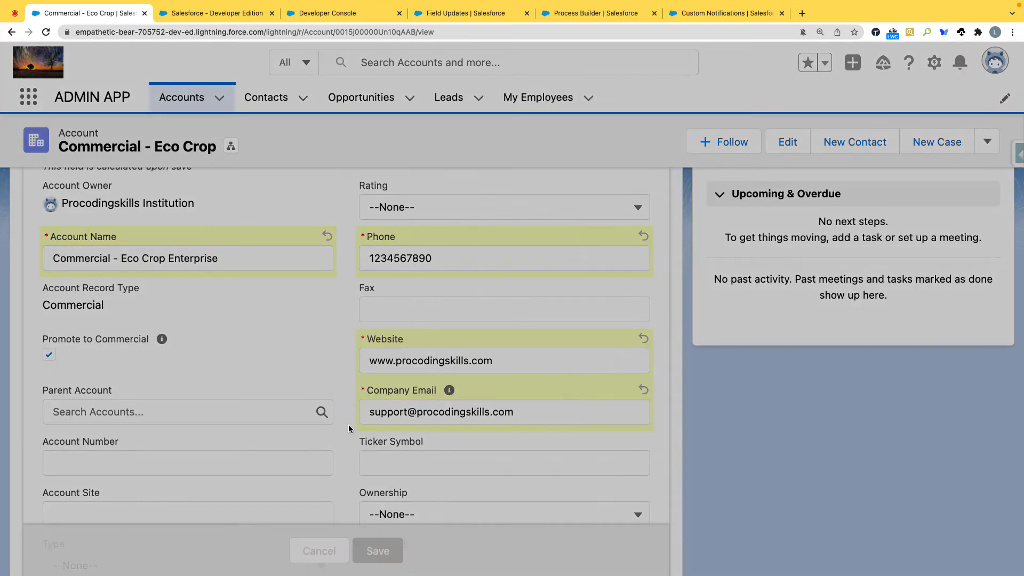
pyautogui.scroll(5, 347, 424)
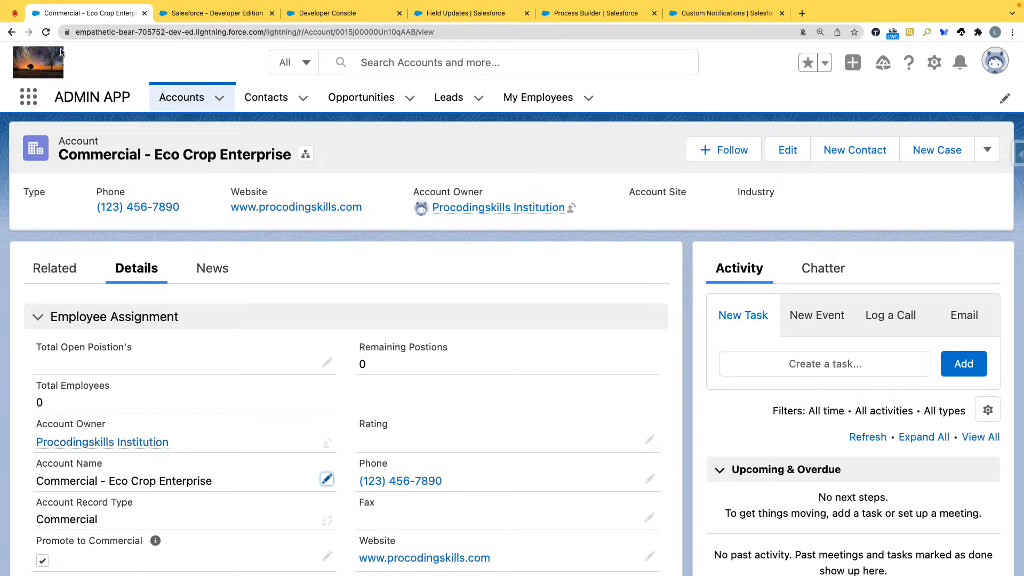
# Step: Reload the account record and review the updates in its Chatter feed
pyautogui.click(46, 32)
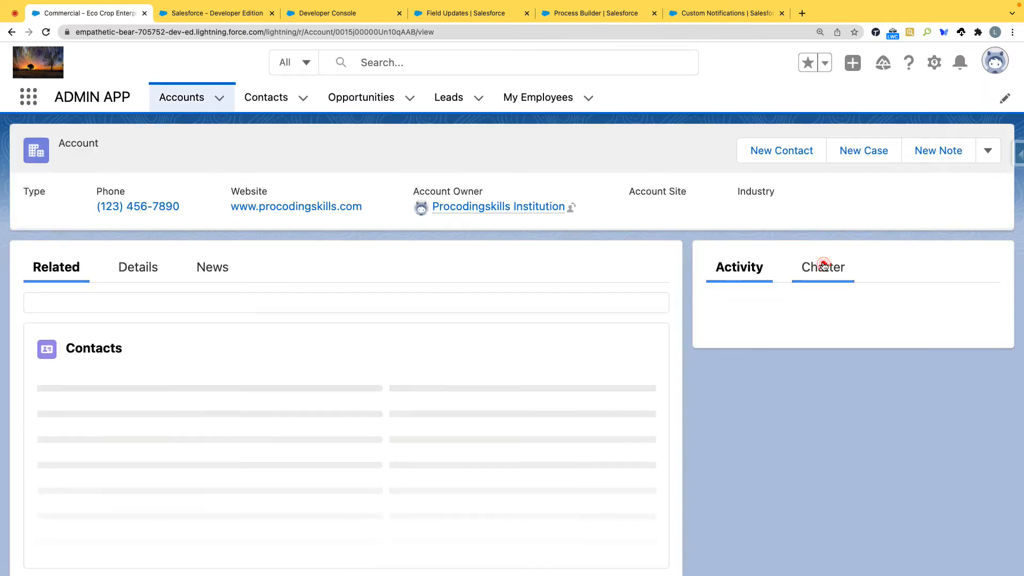
pyautogui.click(823, 267)
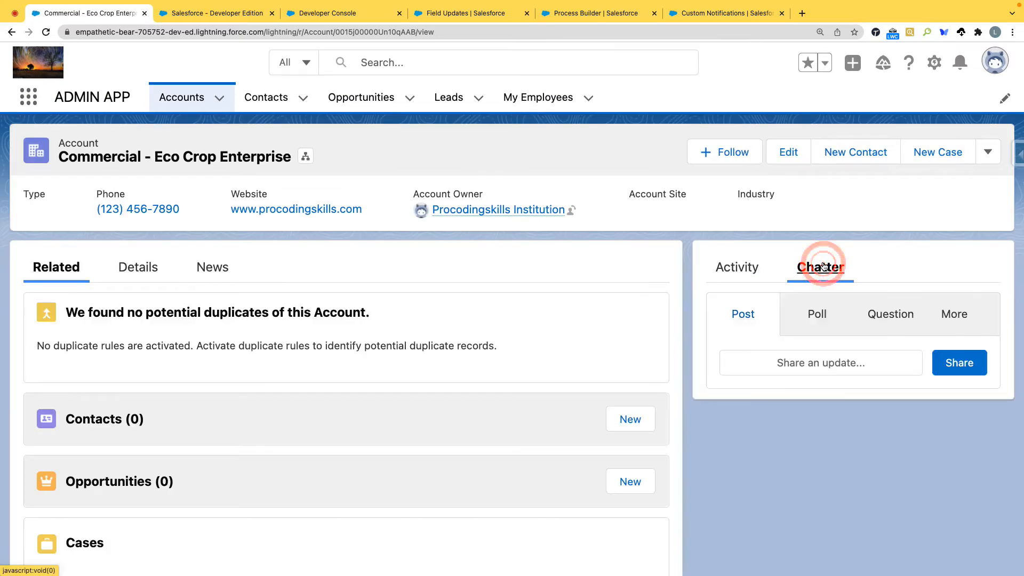
pyautogui.scroll(-3, 823, 427)
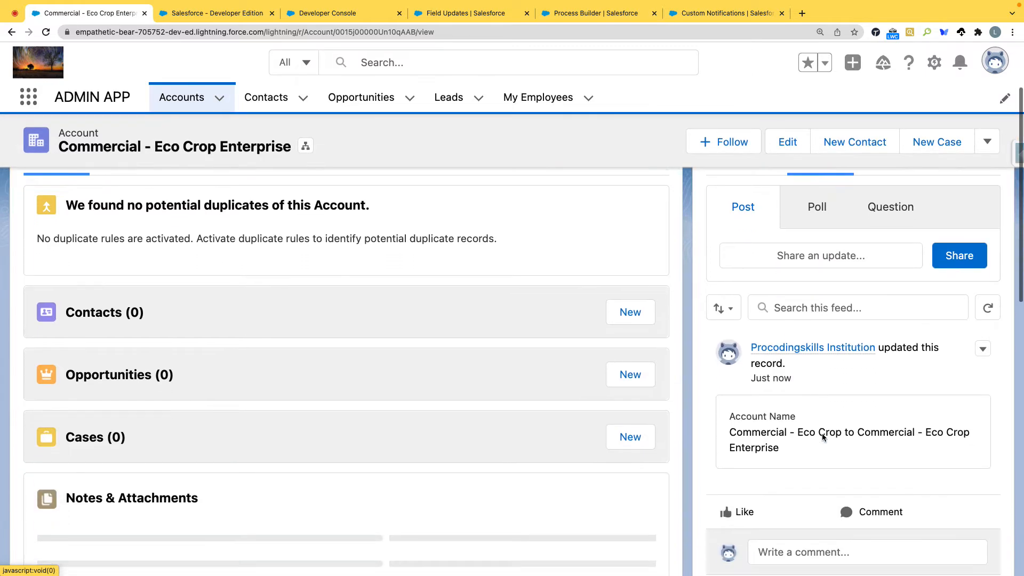
pyautogui.scroll(-2, 827, 405)
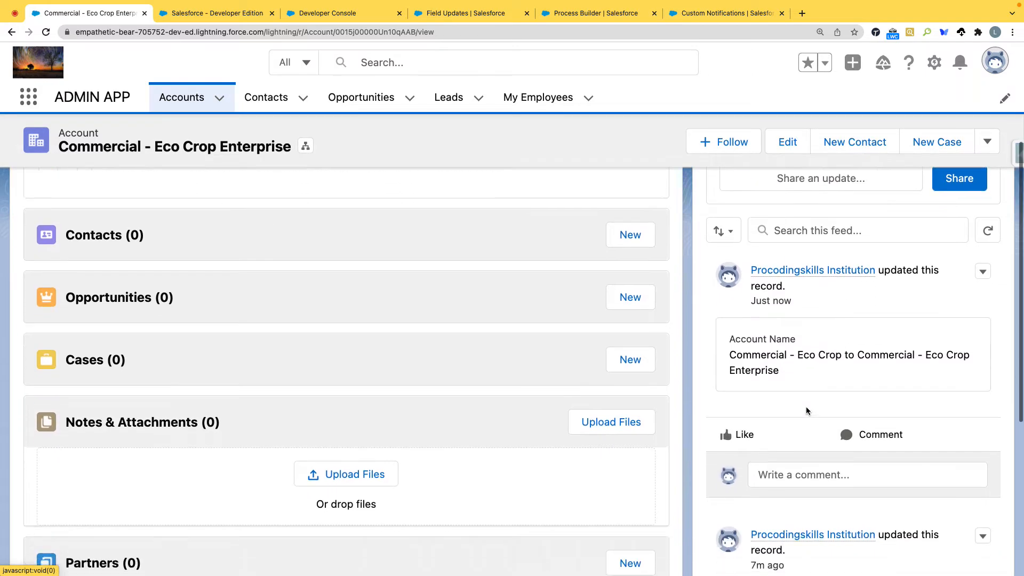
pyautogui.scroll(-5, 806, 411)
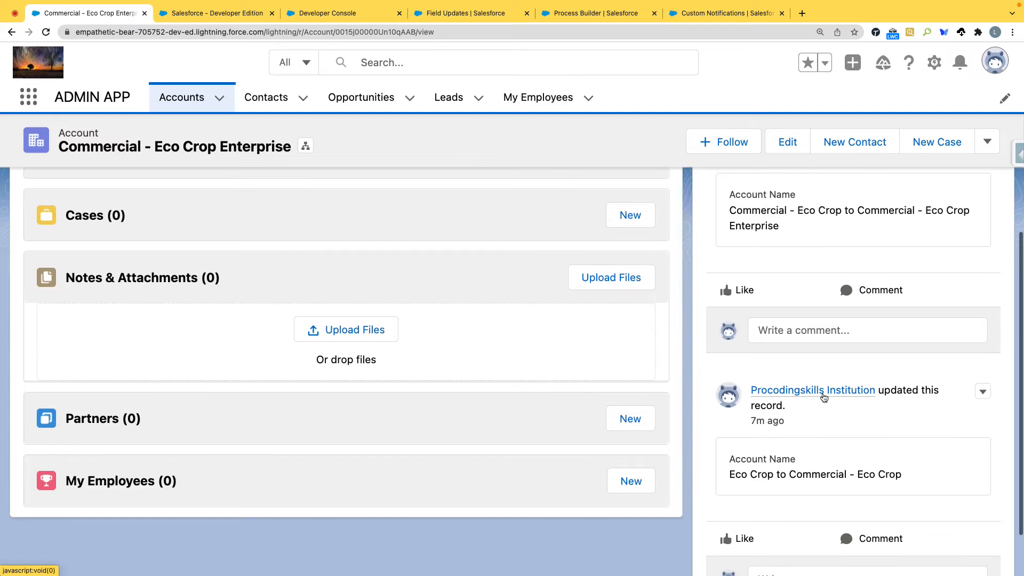
# Step: Open the profile of the person who updated the record and go to its Chatter feed
pyautogui.click(825, 392)
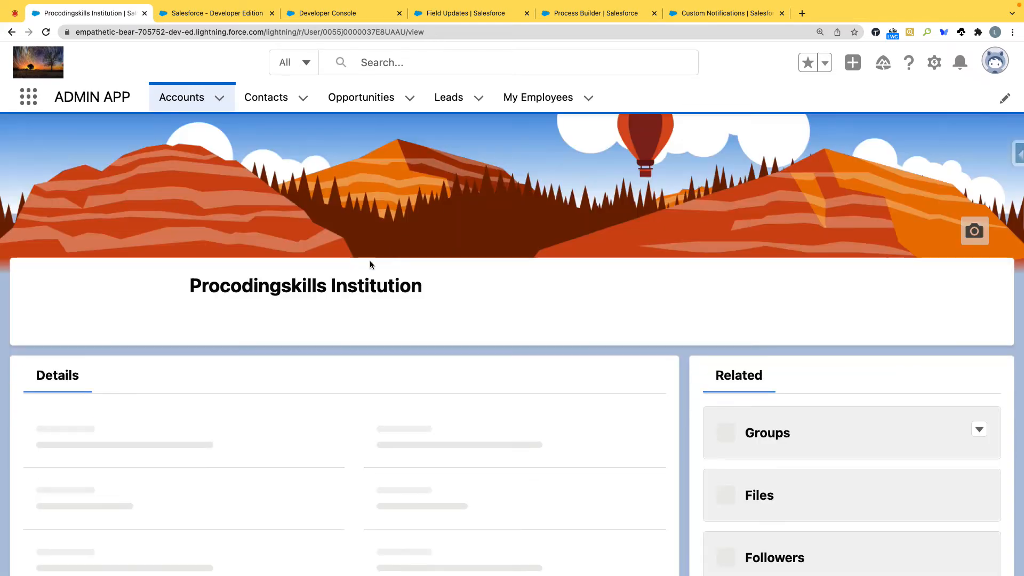
pyautogui.scroll(-5, 331, 272)
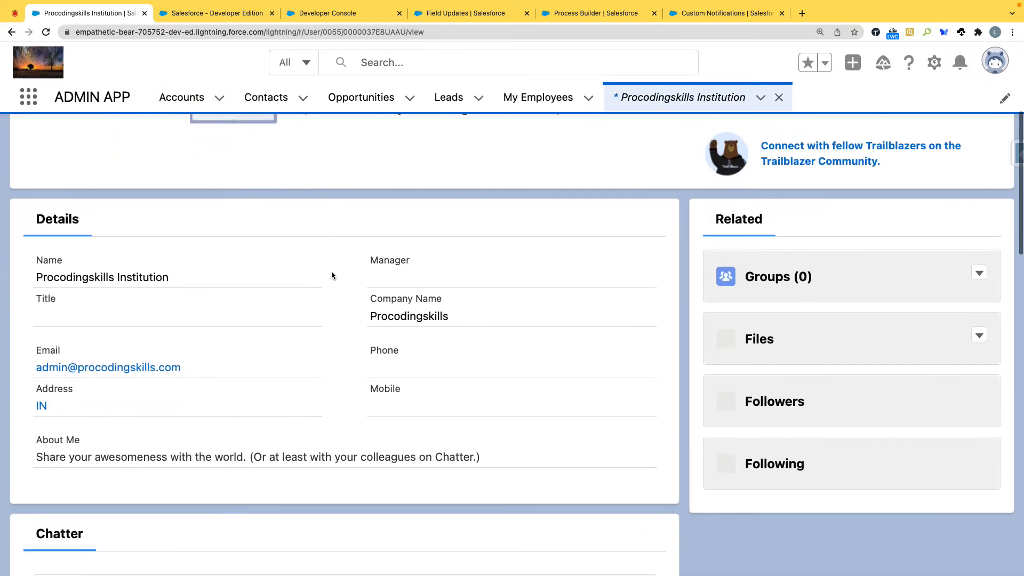
pyautogui.scroll(-10, 331, 271)
pyautogui.scroll(-5, 332, 271)
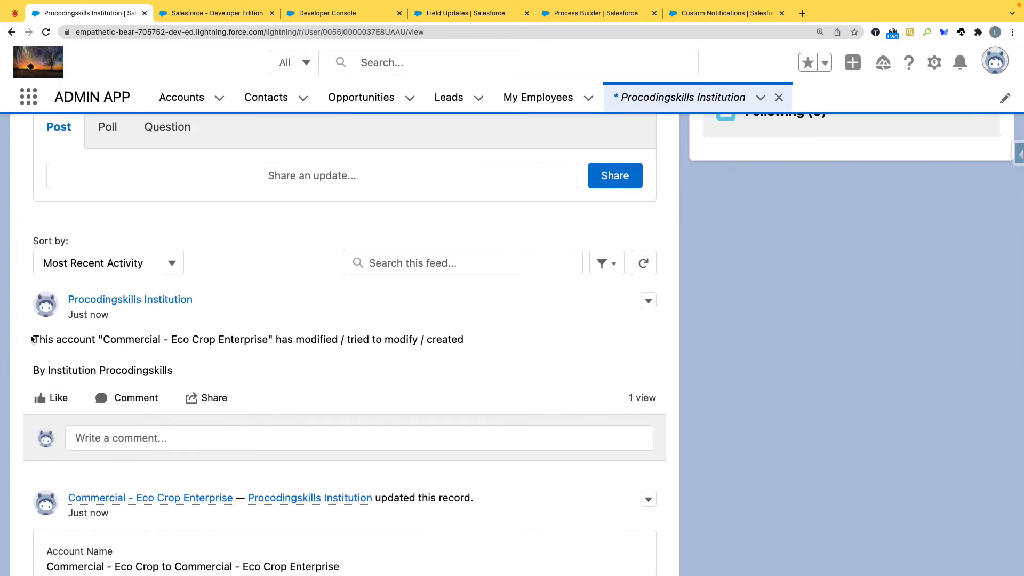
# Step: Examine the newest Chatter post on the profile, checking its message text, author and the account name it mentions
pyautogui.moveTo(34, 337); pyautogui.dragTo(427, 370)
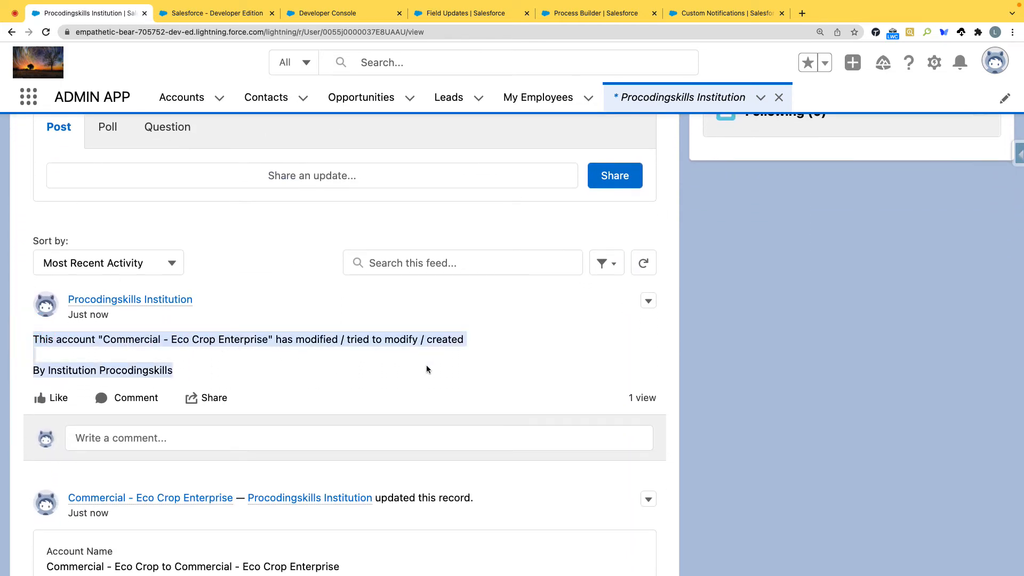
pyautogui.click(421, 370)
pyautogui.moveTo(186, 370); pyautogui.dragTo(32, 339)
pyautogui.scroll(5, 89, 291)
pyautogui.scroll(-6, 94, 289)
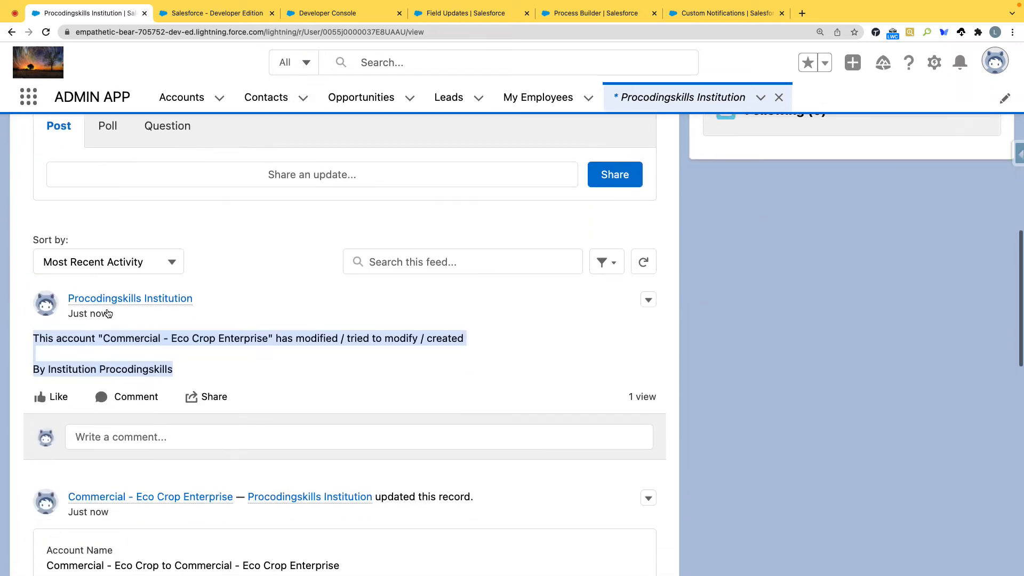
pyautogui.click(183, 312)
pyautogui.moveTo(183, 312); pyautogui.dragTo(29, 271)
pyautogui.scroll(2, 28, 271)
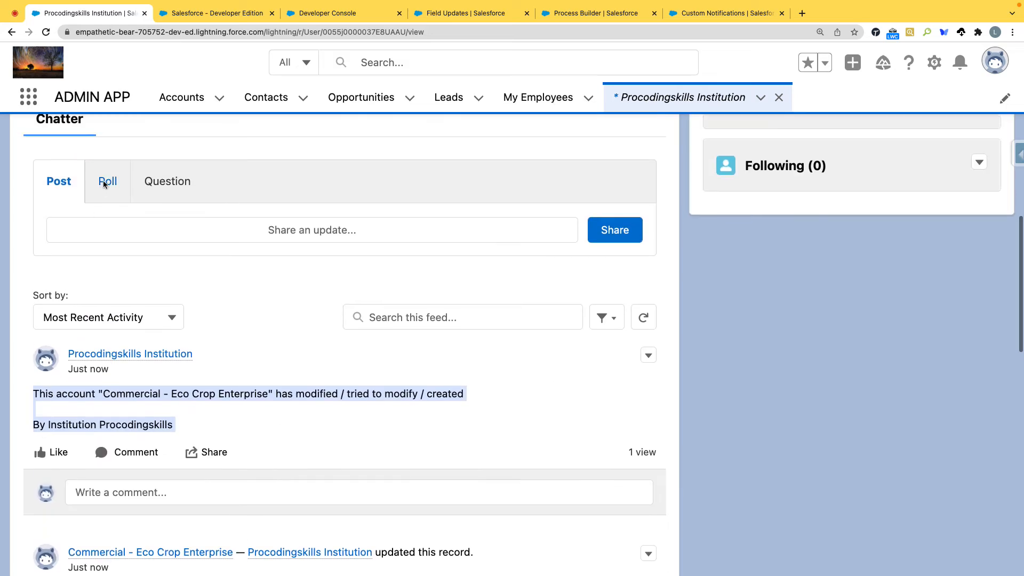
pyautogui.scroll(5, 104, 181)
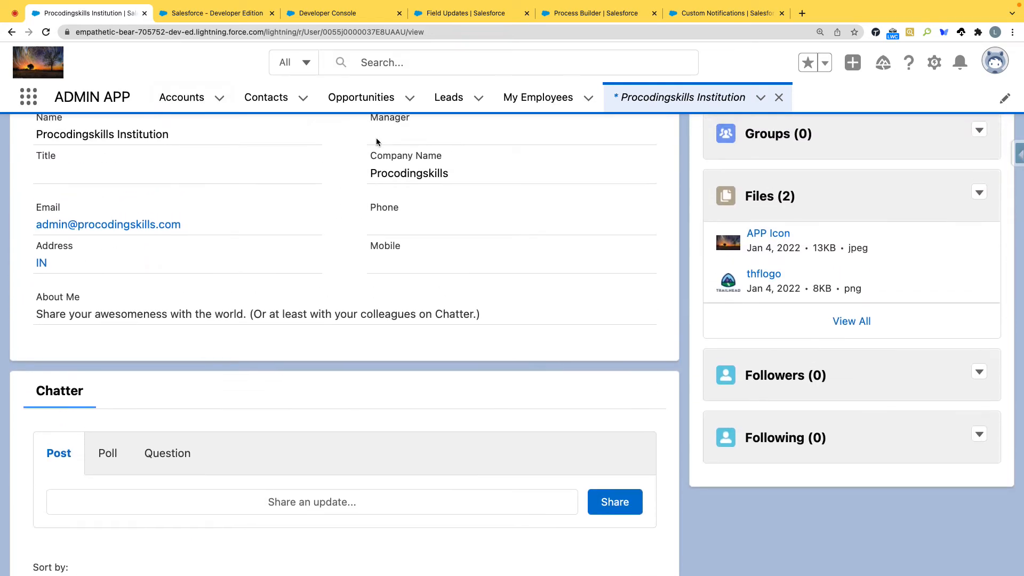
pyautogui.scroll(-3, 349, 155)
pyautogui.scroll(-1, 349, 154)
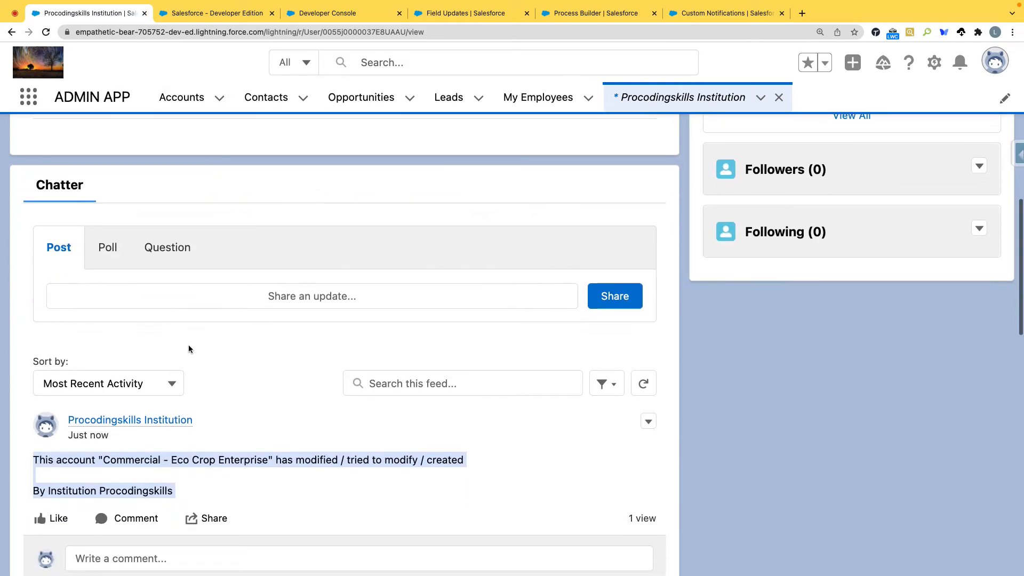
pyautogui.click(222, 437)
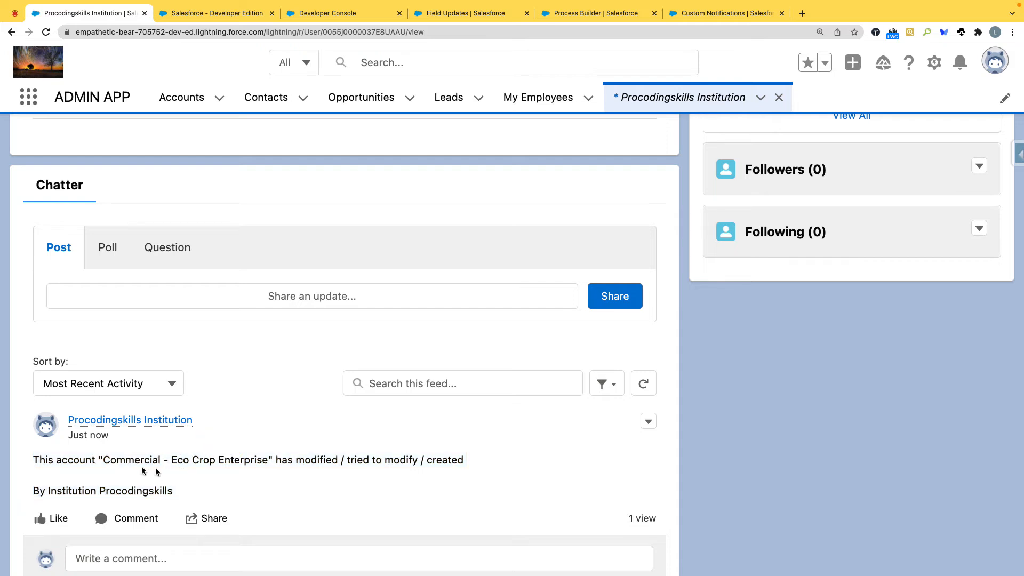
pyautogui.moveTo(102, 459); pyautogui.dragTo(268, 460)
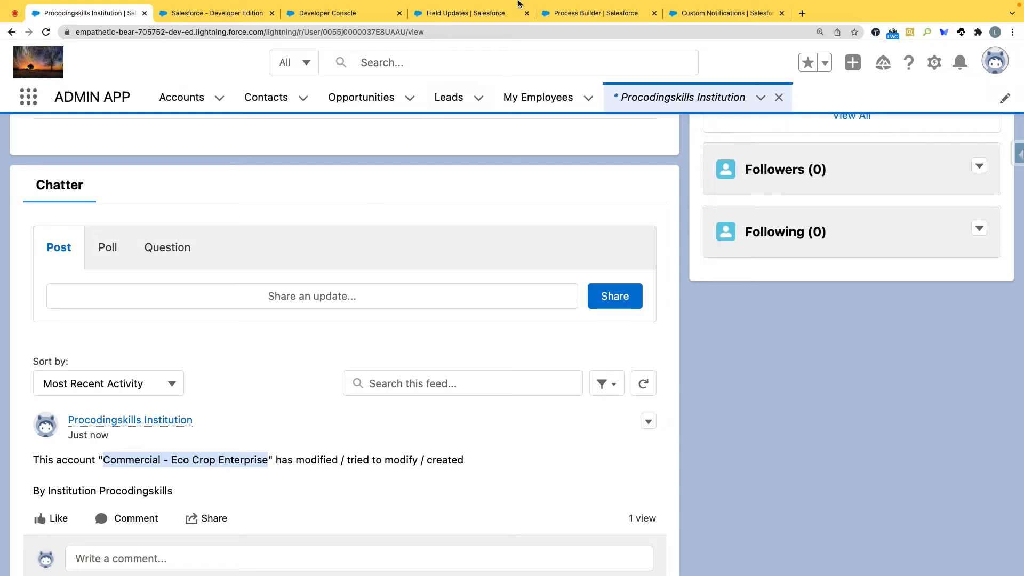
pyautogui.scroll(-1, 243, 464)
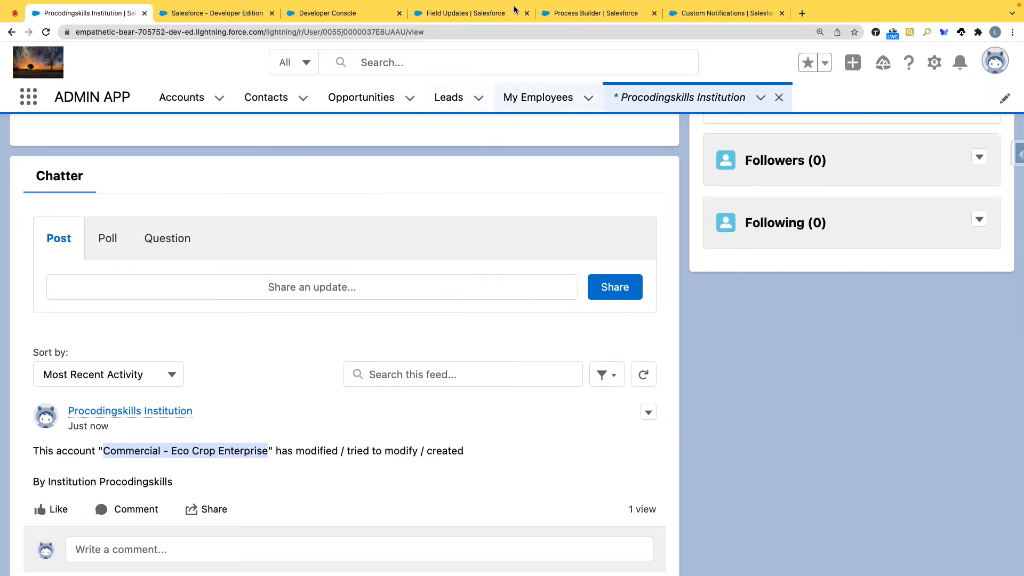
# Step: Return to the Account process in Process Builder and clone it as a version of the current process
pyautogui.click(494, 12)
pyautogui.click(581, 11)
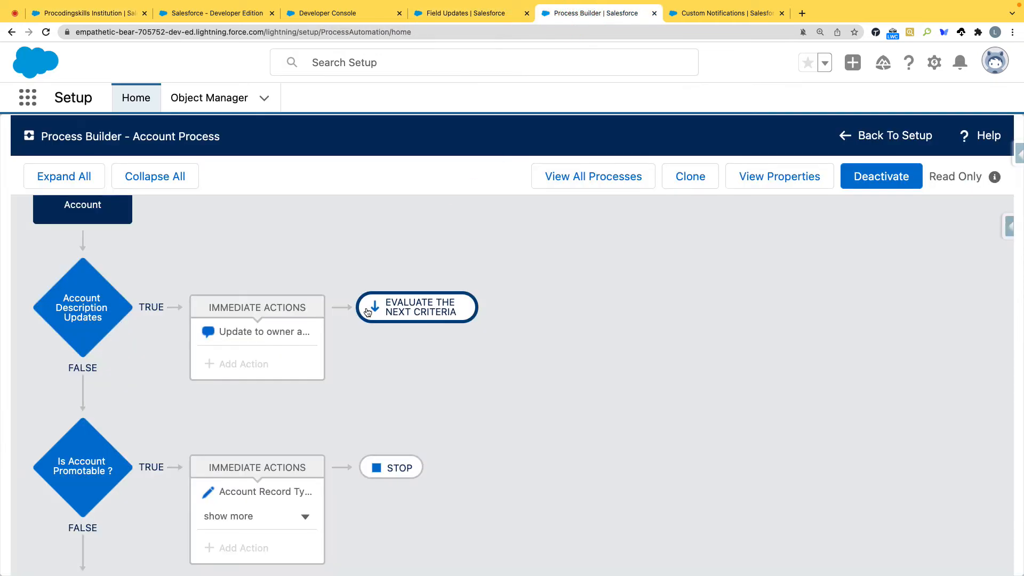
pyautogui.click(698, 179)
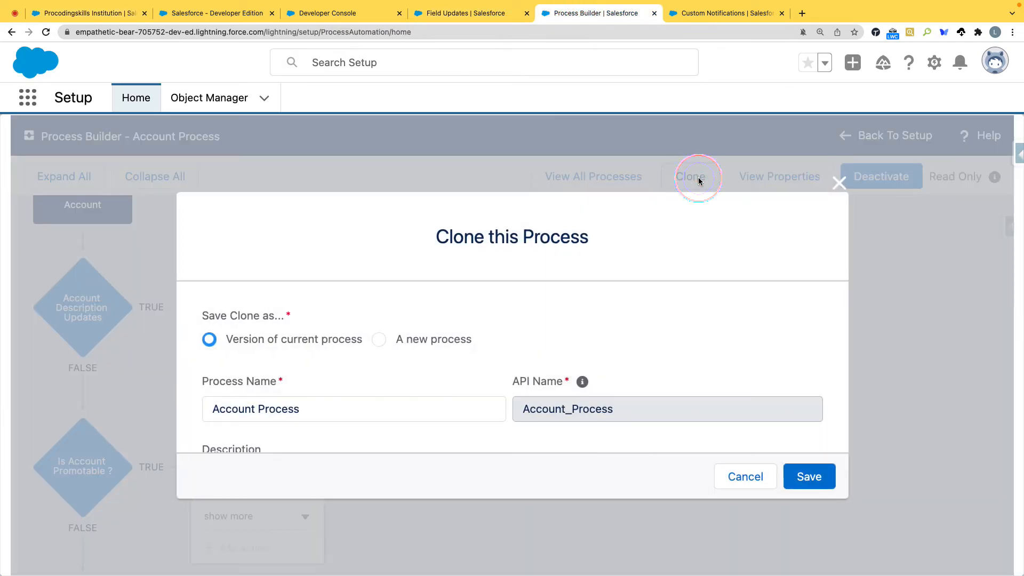
pyautogui.click(826, 483)
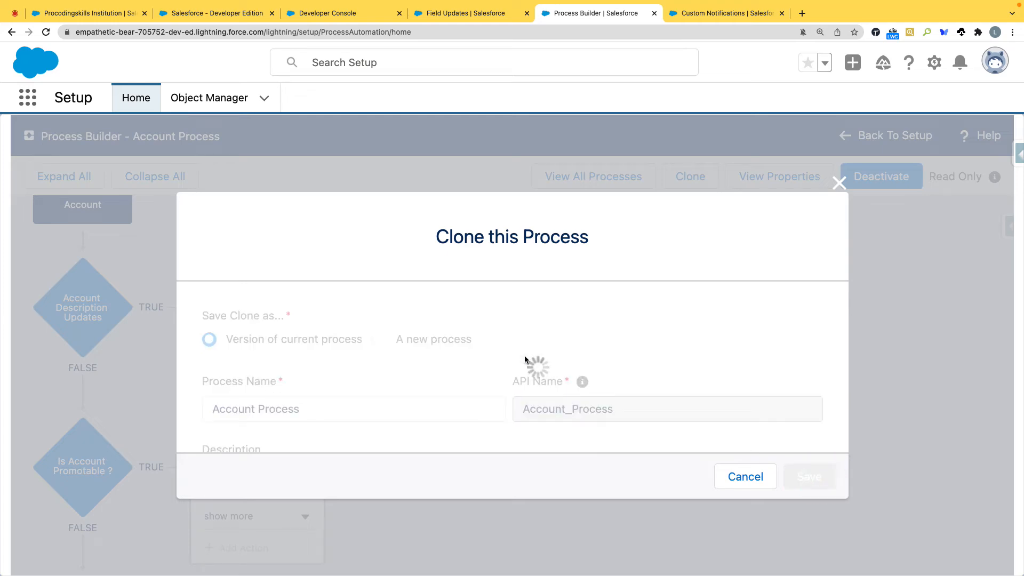
# Step: Open the Post to Chatter action under Account Description Updates and place the cursor after the message's first line
pyautogui.scroll(-2, 469, 359)
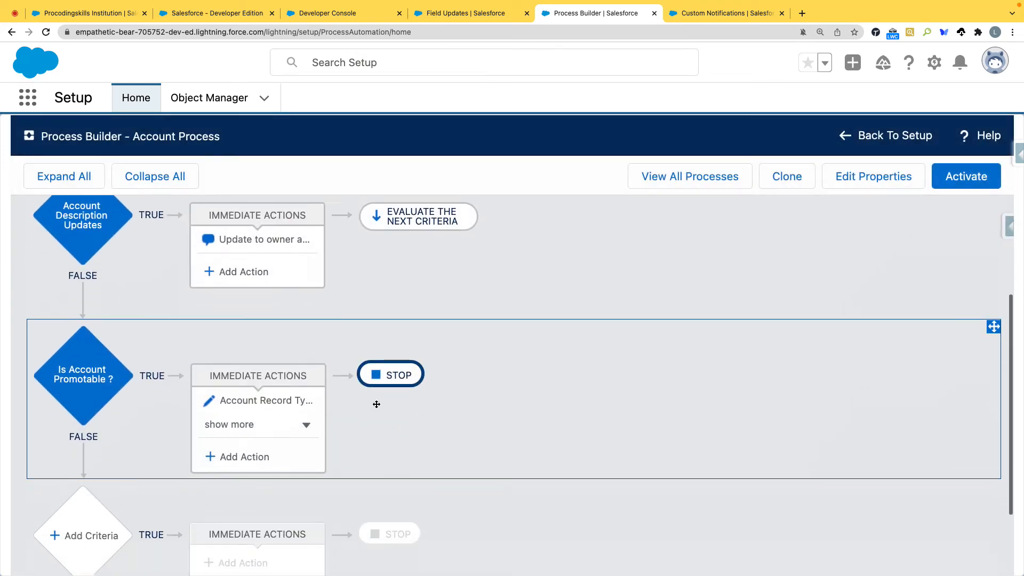
pyautogui.click(284, 384)
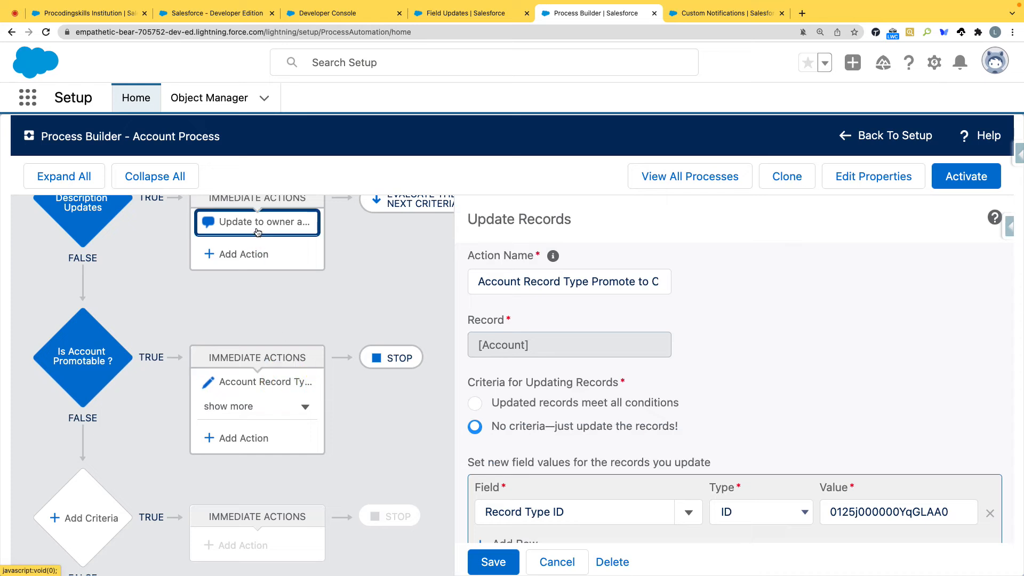
pyautogui.click(255, 222)
pyautogui.scroll(-1, 588, 393)
pyautogui.click(879, 465)
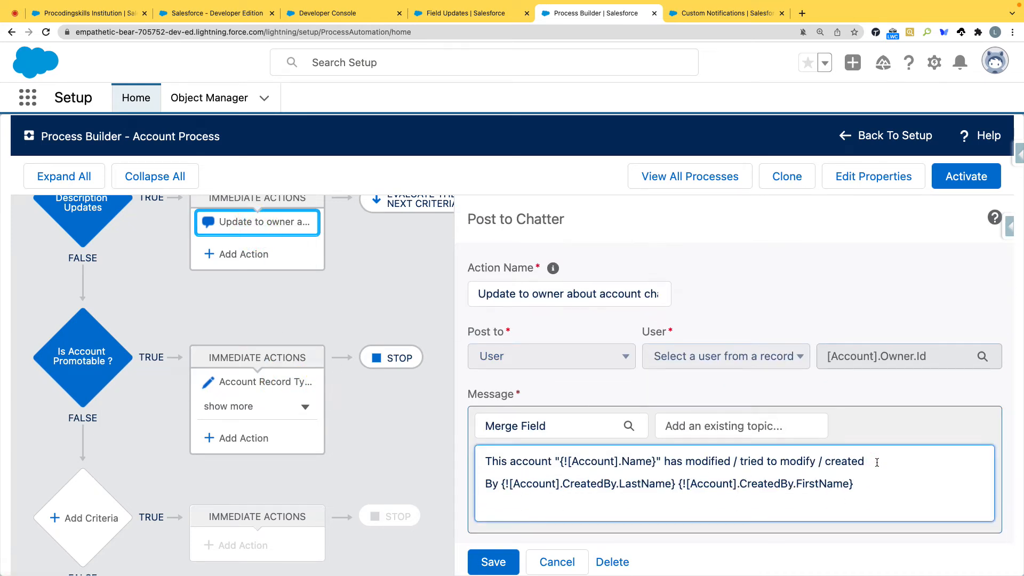
# Step: Insert the Account ID merge field on a new last line of the Chatter message and put "/" directly before it
pyautogui.click(555, 427)
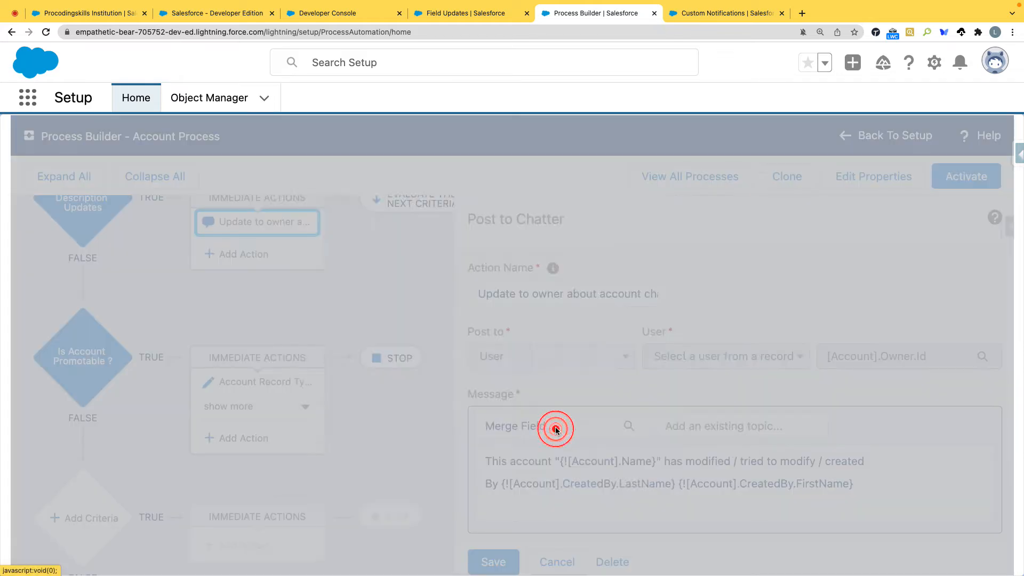
pyautogui.click(437, 325)
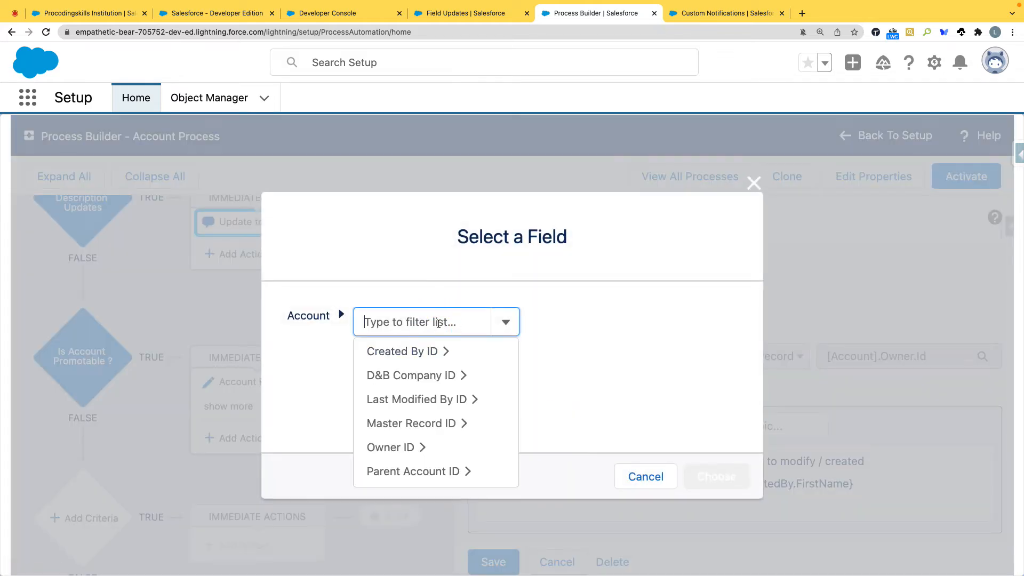
pyautogui.write('acc')
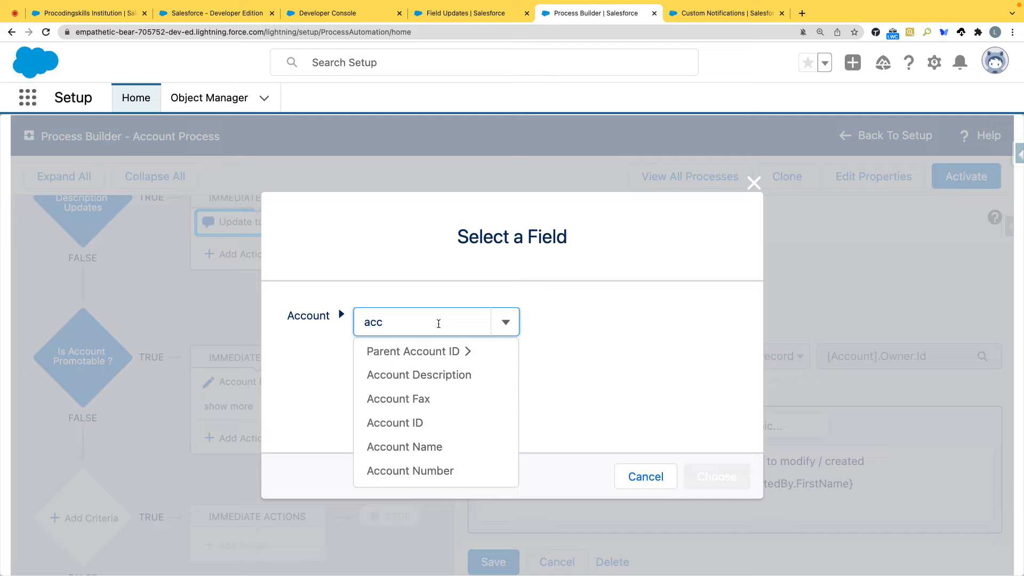
pyautogui.click(436, 422)
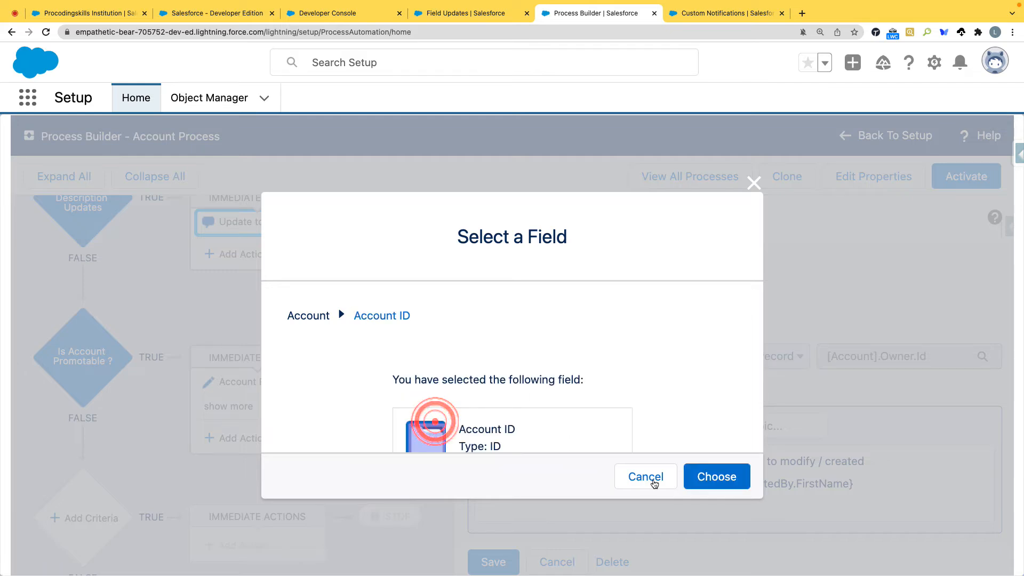
pyautogui.click(719, 476)
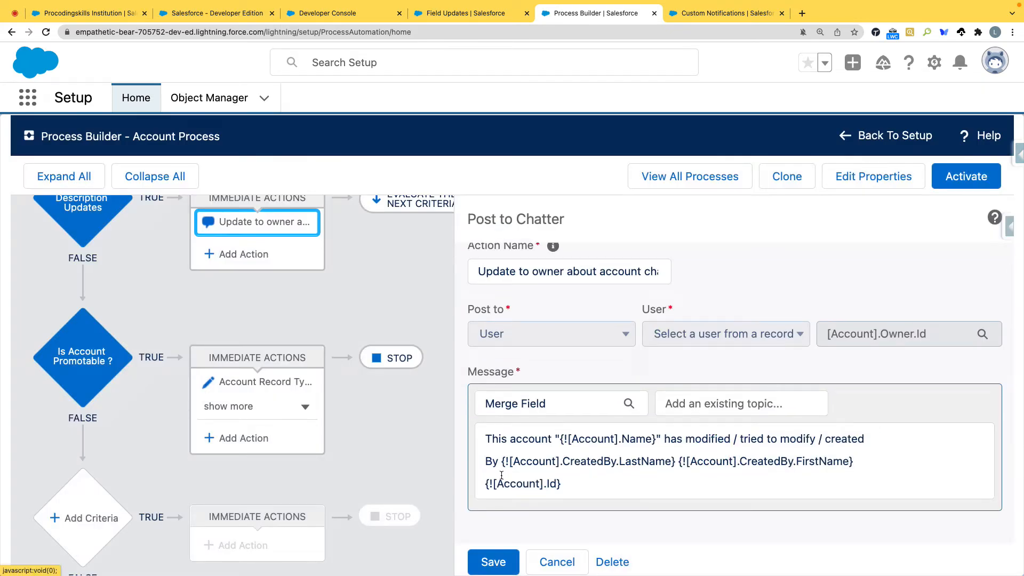
pyautogui.click(487, 483)
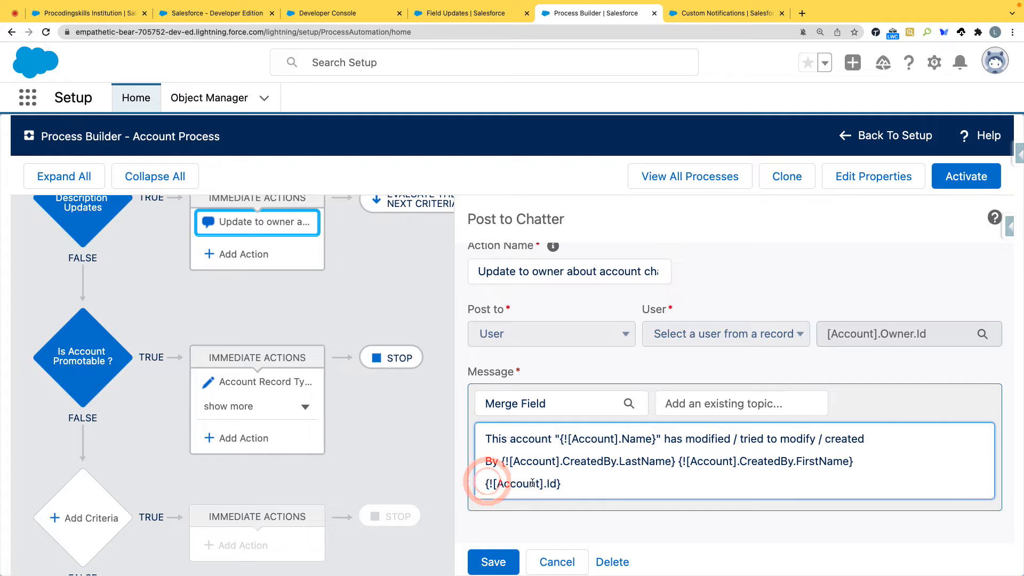
pyautogui.write('/')
pyautogui.click(543, 431)
pyautogui.click(324, 316)
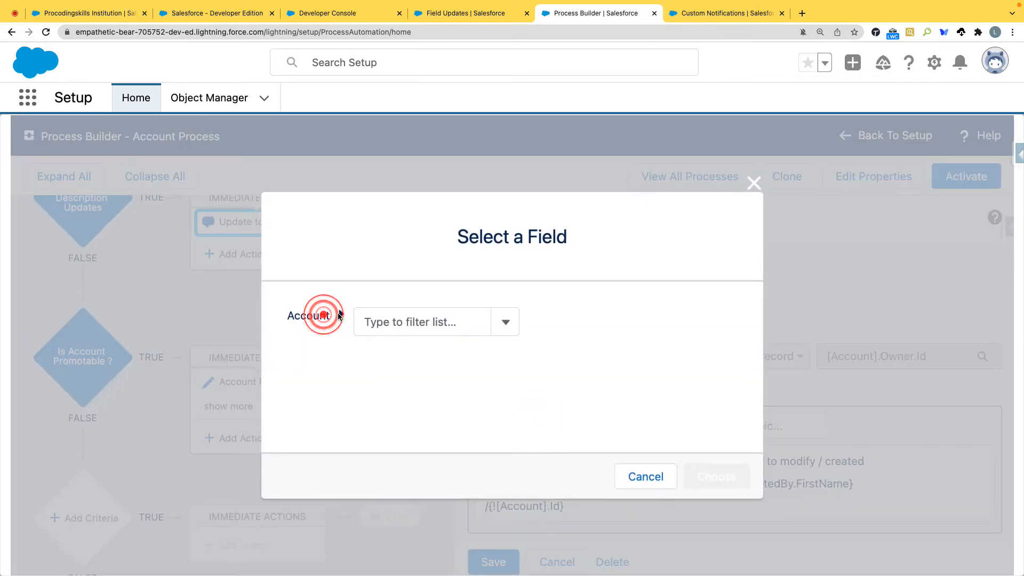
pyautogui.click(311, 315)
pyautogui.click(650, 480)
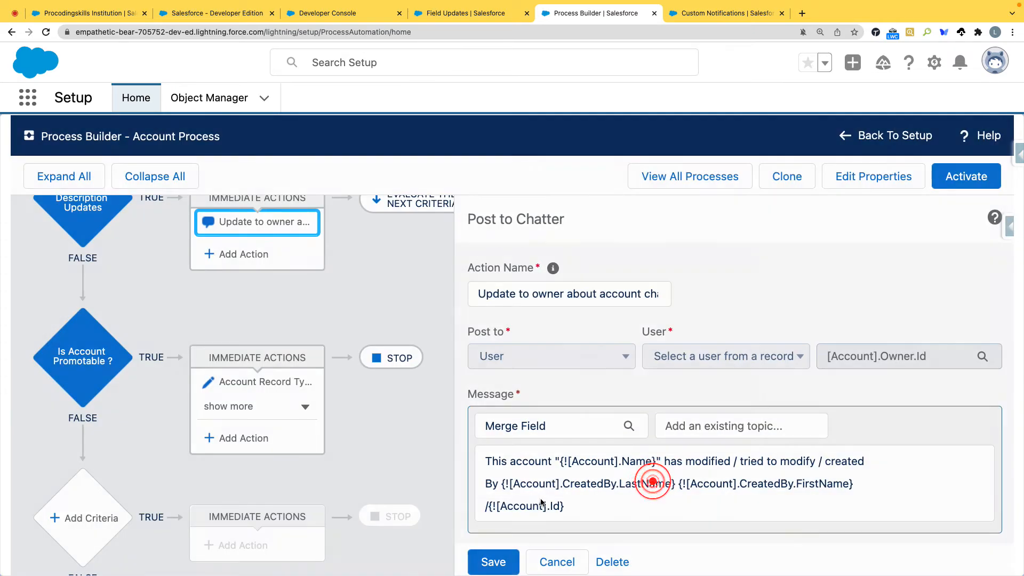
# Step: Save the Post to Chatter action with its "/{![Account].Id}" line and activate this version of the Account process
pyautogui.moveTo(568, 500); pyautogui.dragTo(485, 499)
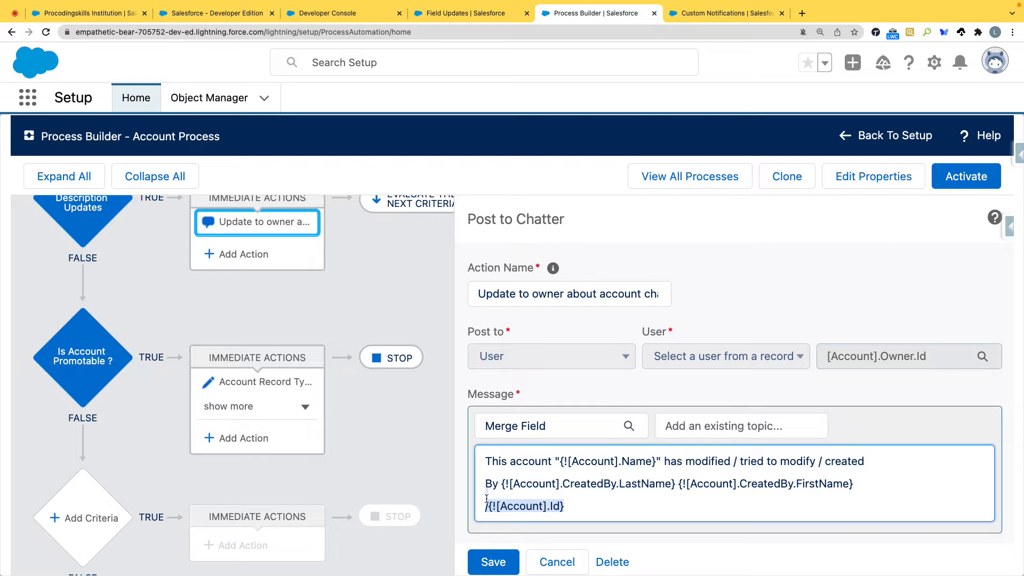
pyautogui.scroll(-1, 527, 499)
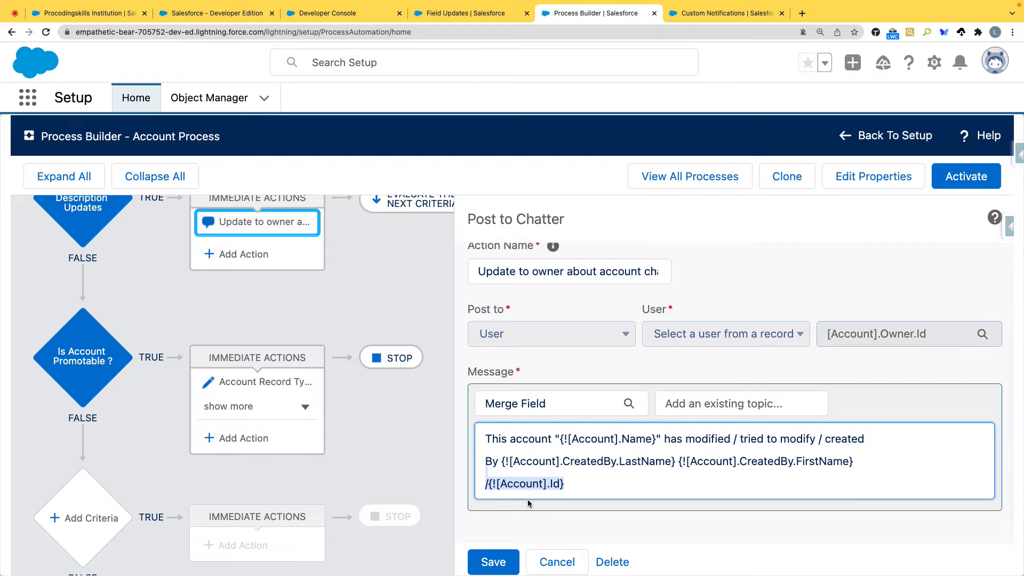
pyautogui.click(565, 486)
pyautogui.click(507, 562)
pyautogui.click(506, 562)
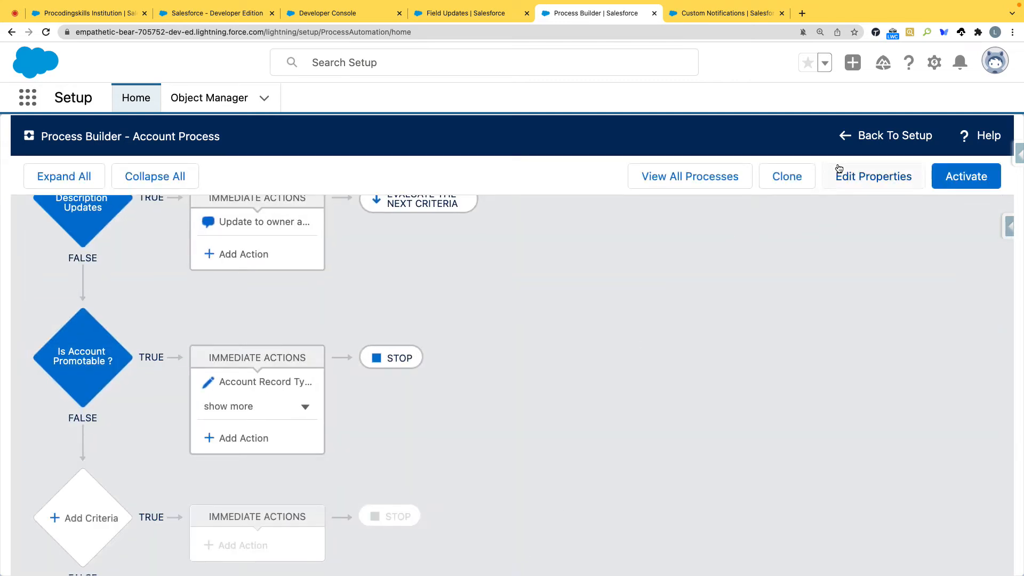
pyautogui.click(948, 177)
pyautogui.click(739, 431)
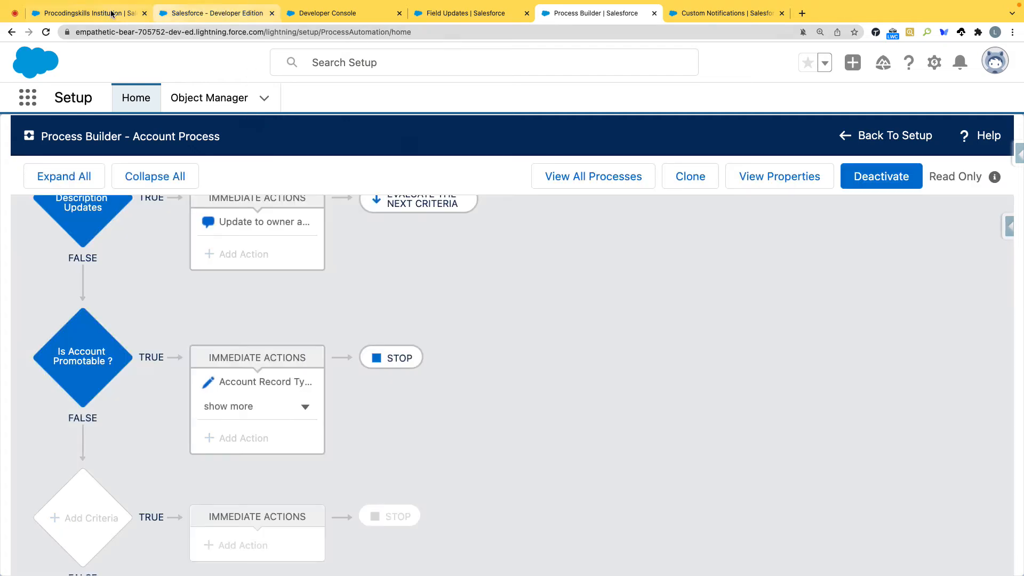
# Step: Open the Commercial - Eco Crop Enterprise account from the classic Accounts home and resave it without changing any field
pyautogui.click(104, 13)
pyautogui.click(202, 15)
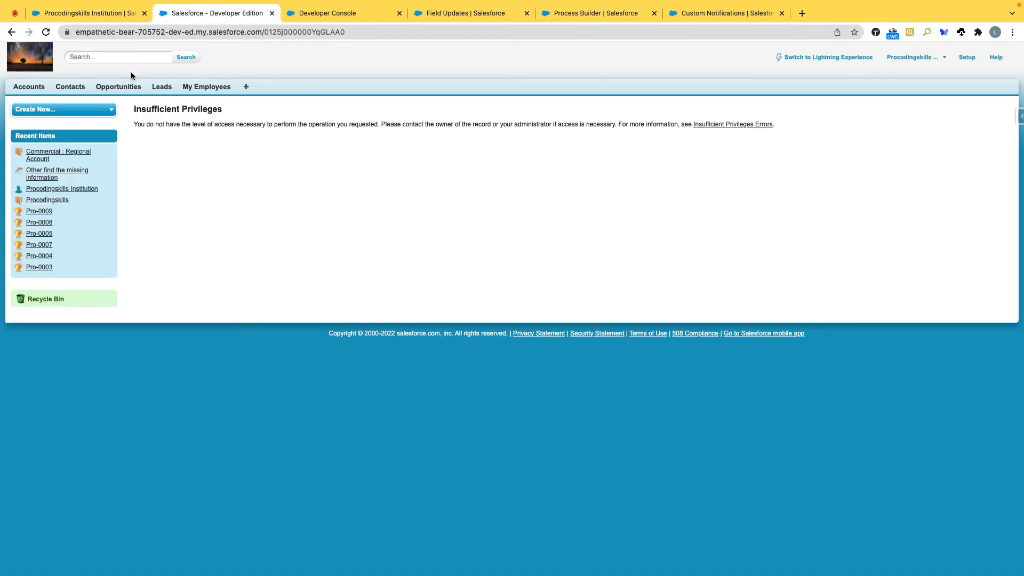
pyautogui.click(36, 87)
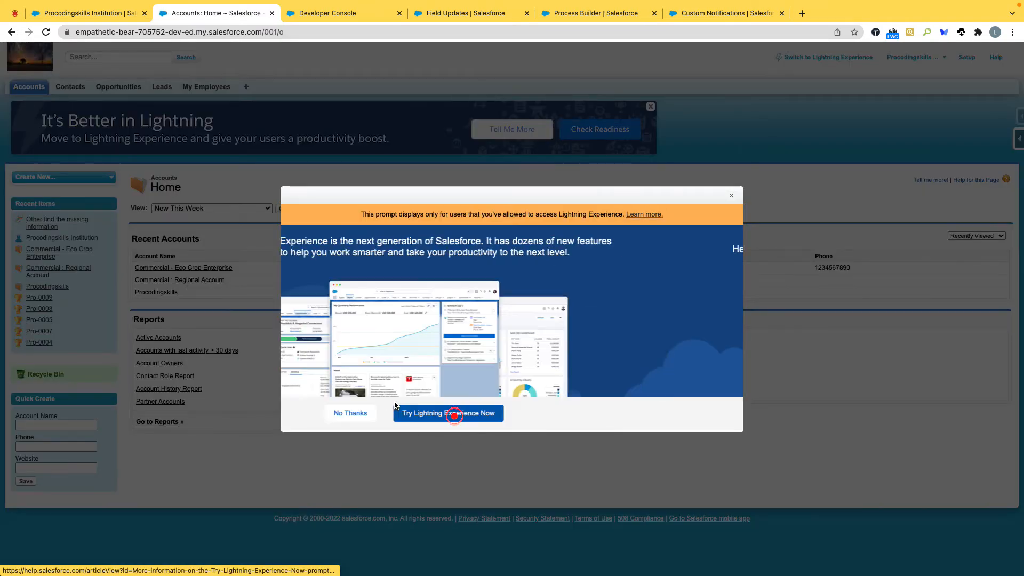
pyautogui.click(453, 414)
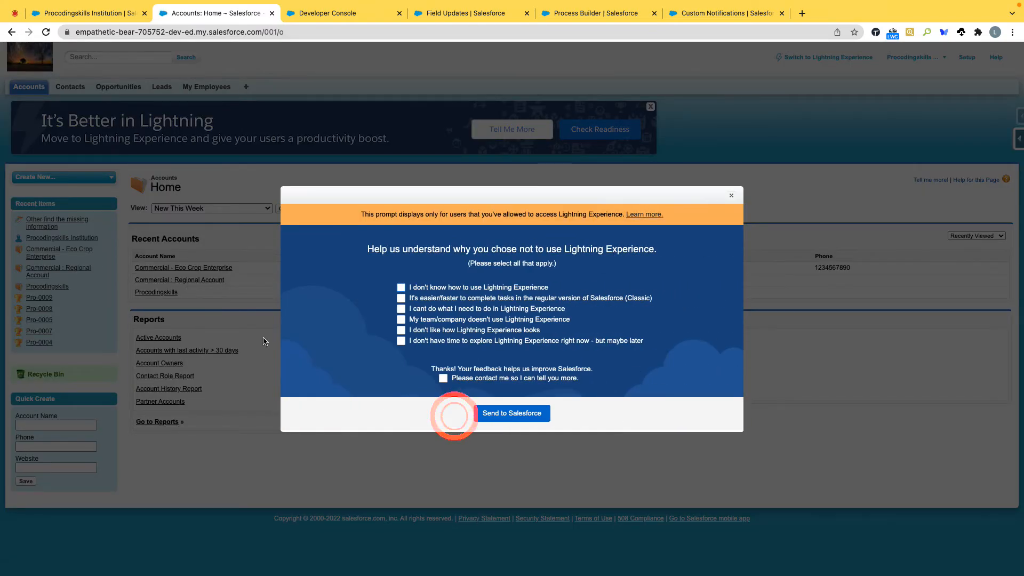
pyautogui.click(733, 197)
pyautogui.click(219, 269)
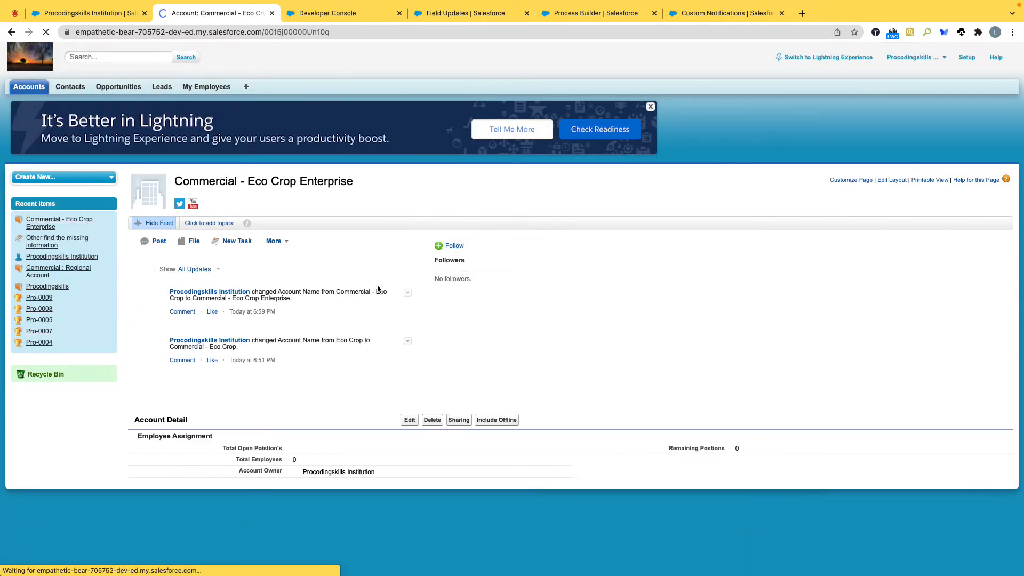
pyautogui.click(411, 420)
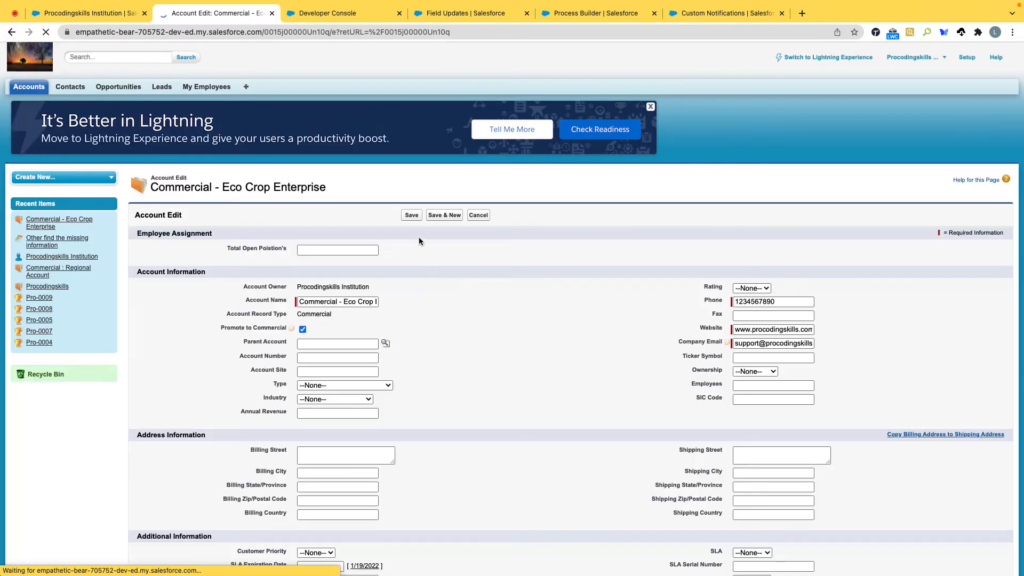
pyautogui.click(412, 215)
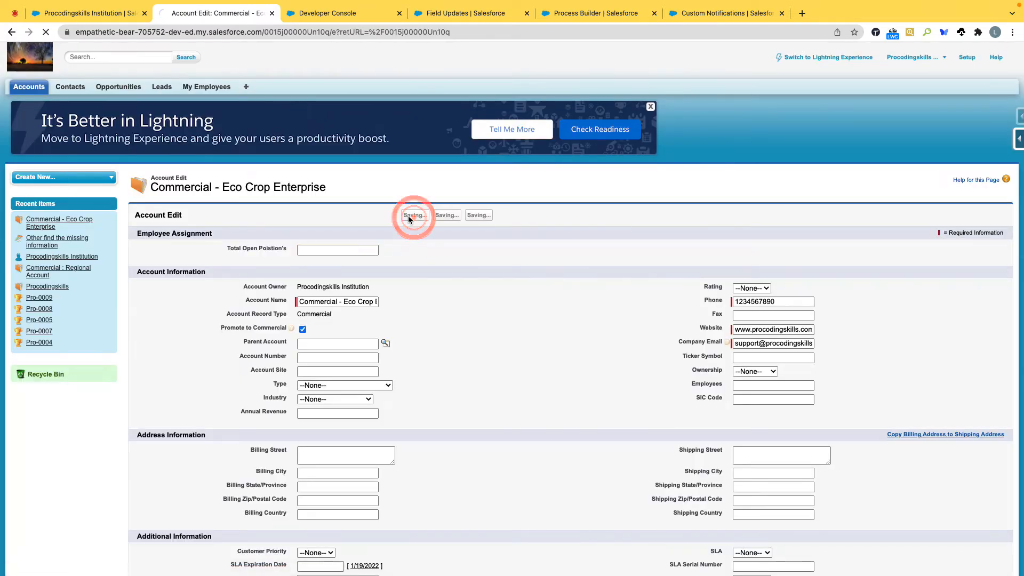
# Step: Reload the user profile and examine how the record ID line is rendered in the newest Chatter post
pyautogui.click(107, 15)
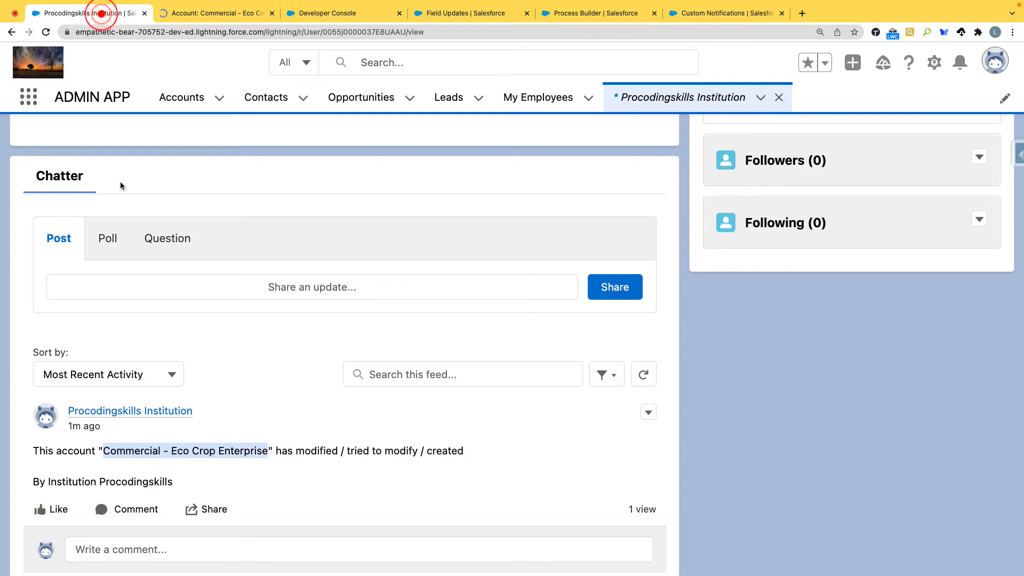
pyautogui.click(45, 32)
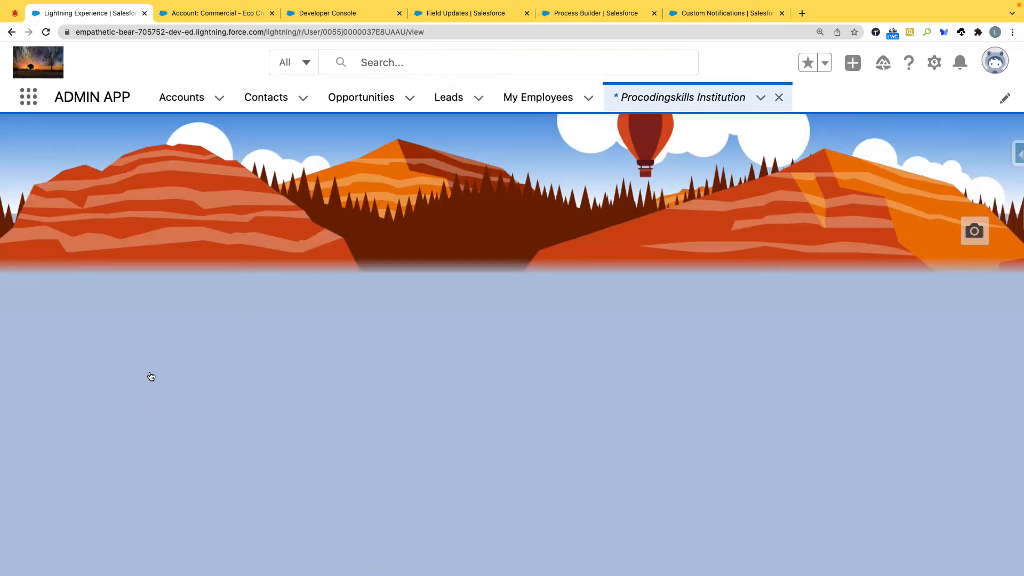
pyautogui.scroll(-2, 137, 414)
pyautogui.scroll(-10, 137, 414)
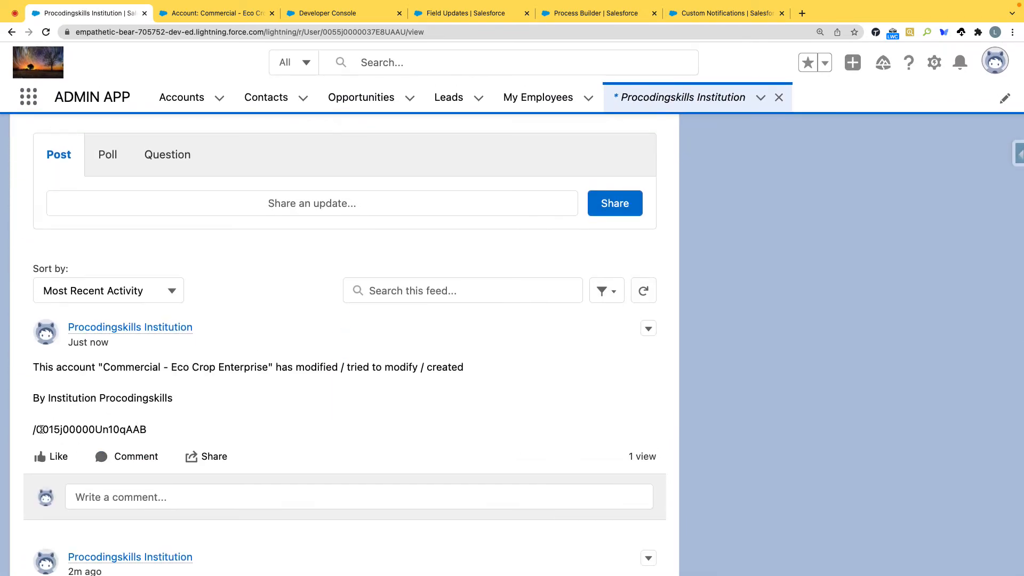
pyautogui.moveTo(35, 429); pyautogui.dragTo(171, 434)
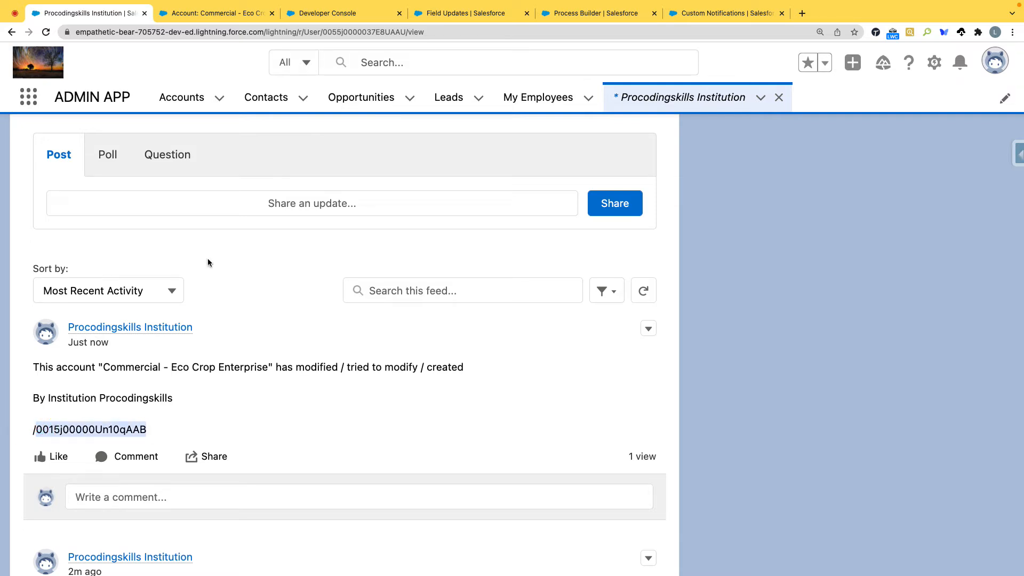
# Step: Return to the Account process in Process Builder and review the message of the Post to Chatter action
pyautogui.click(212, 13)
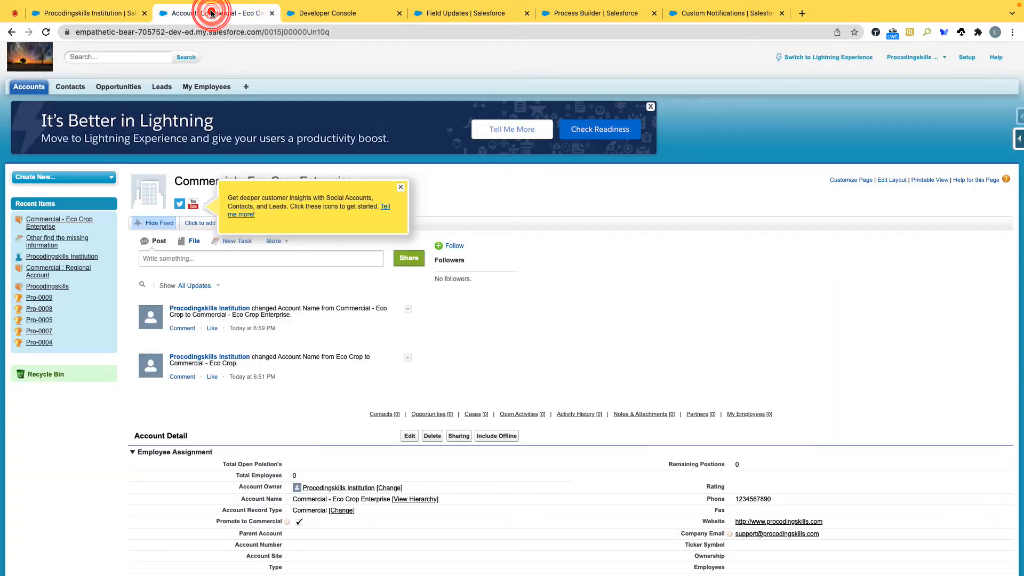
pyautogui.click(325, 13)
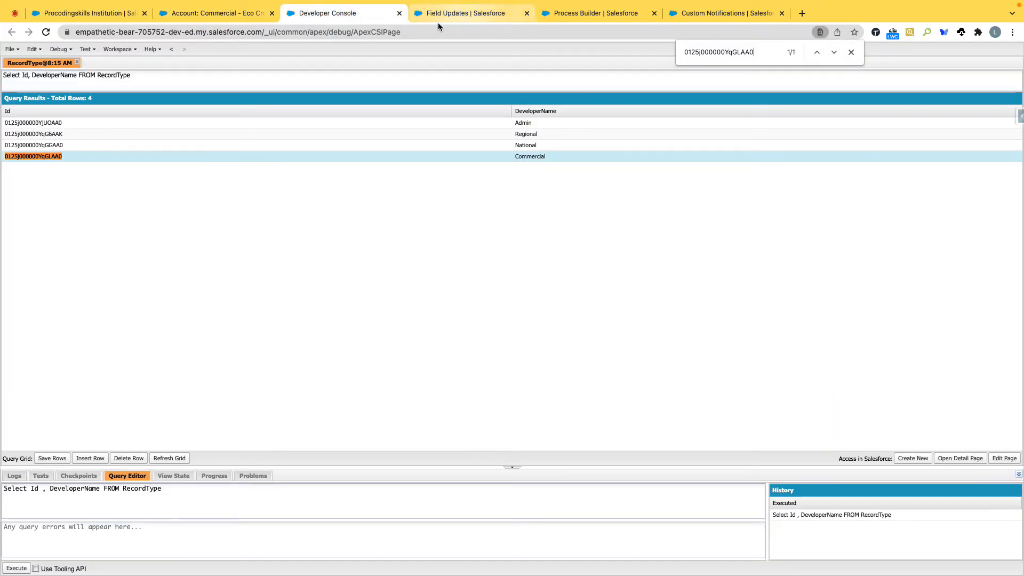
pyautogui.click(615, 14)
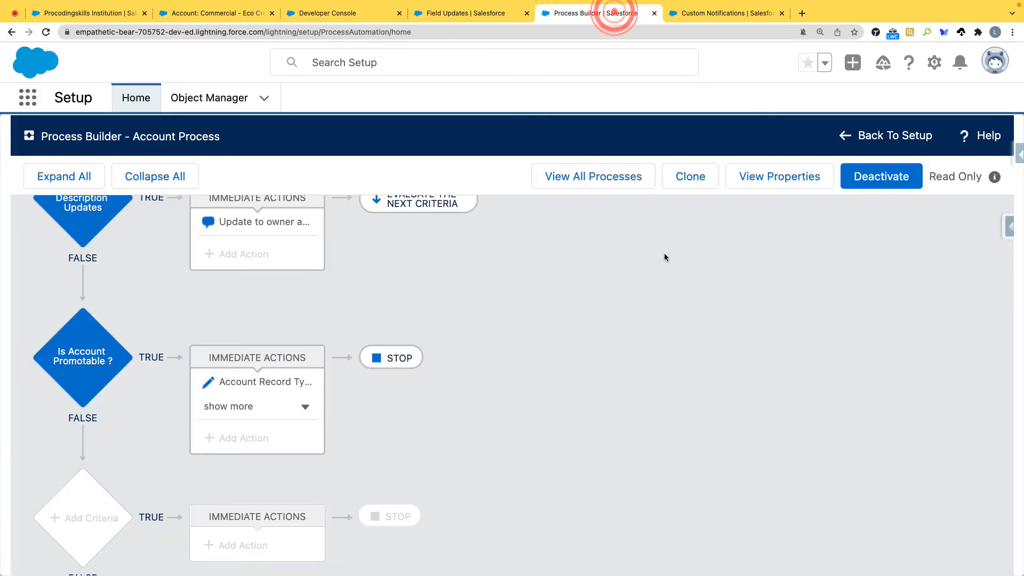
pyautogui.scroll(1, 354, 286)
pyautogui.click(275, 266)
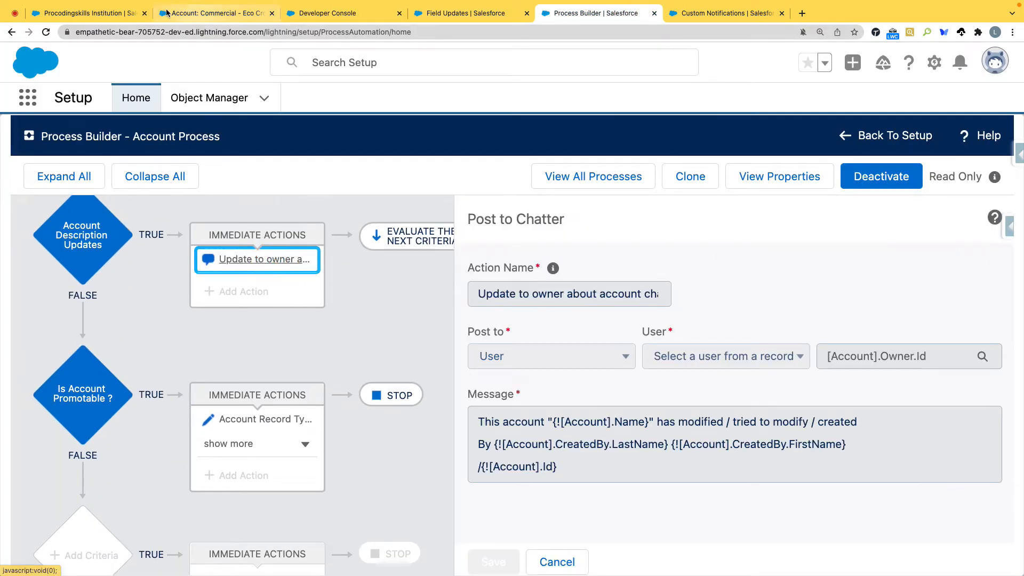
pyautogui.click(88, 13)
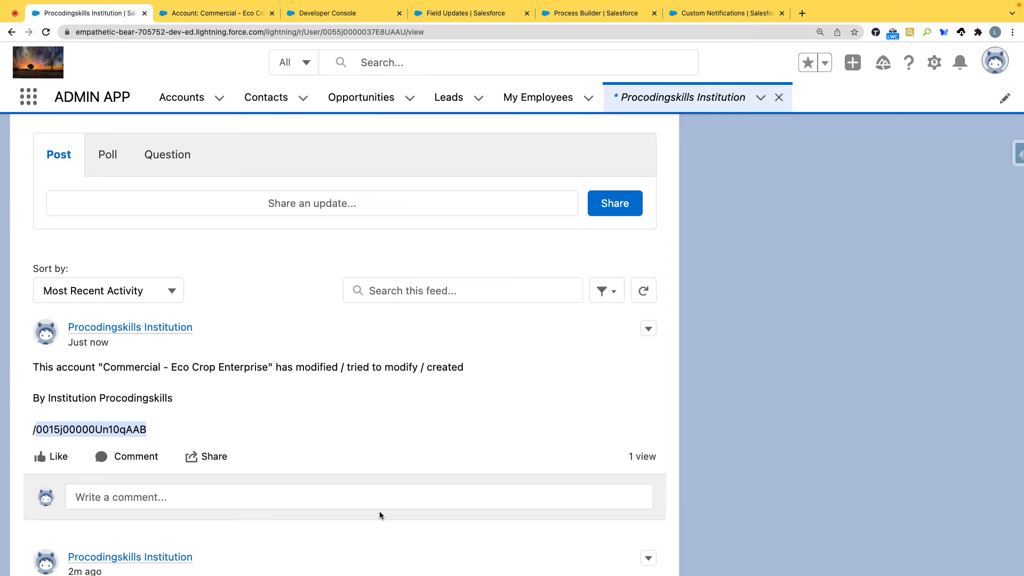
pyautogui.click(336, 492)
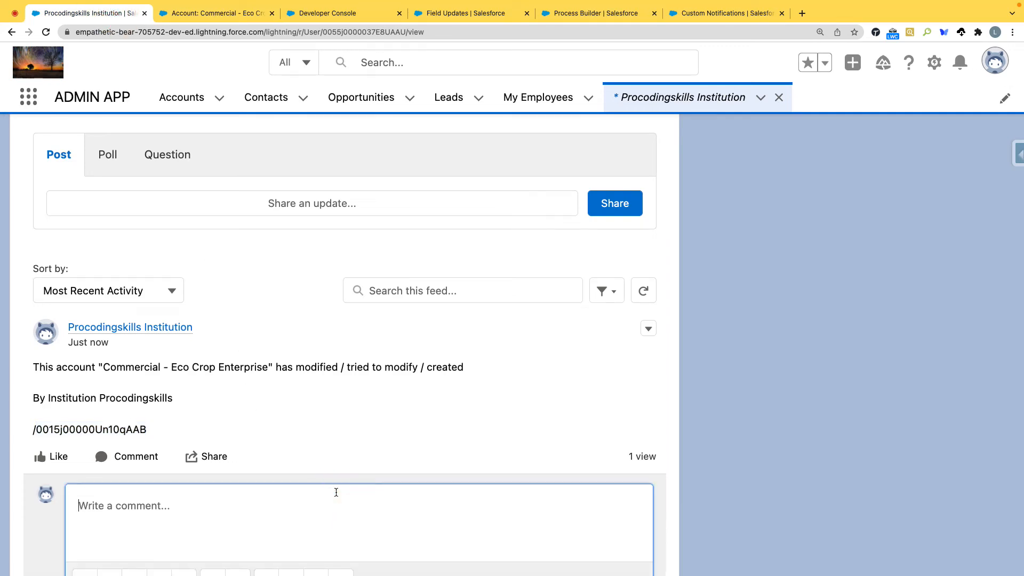
pyautogui.write('@')
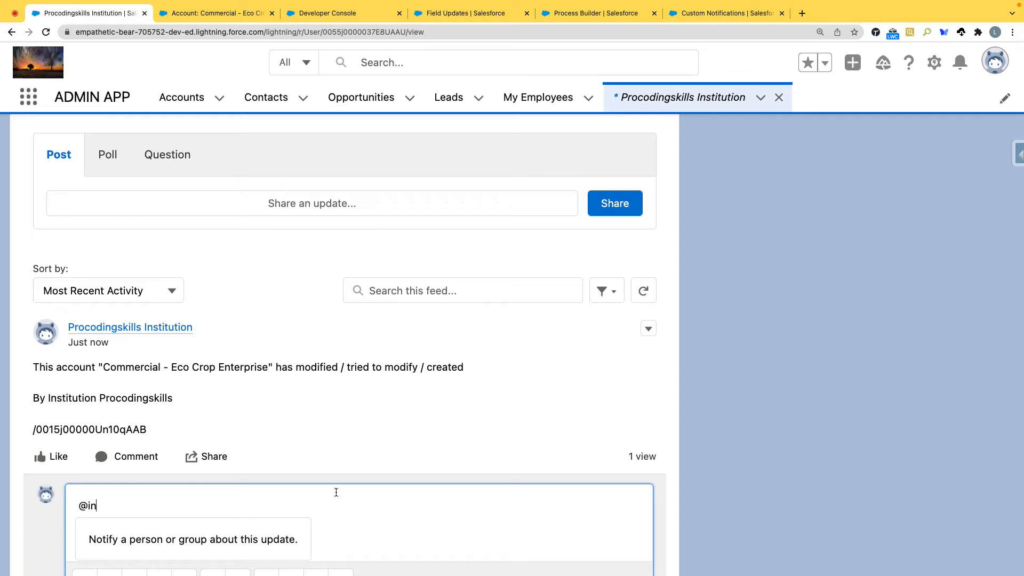
pyautogui.write('in')
pyautogui.scroll(-3, 350, 501)
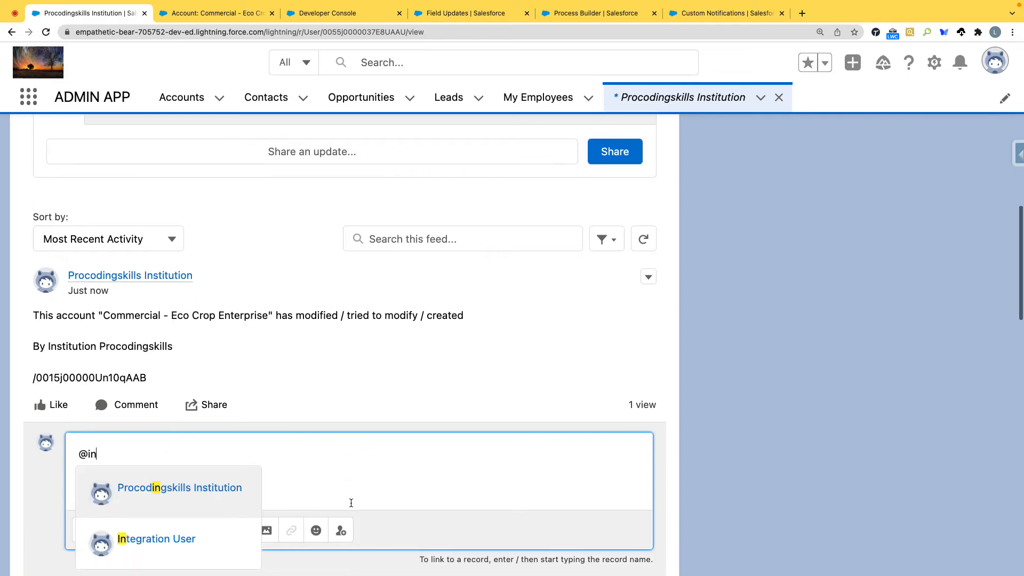
pyautogui.click(185, 450)
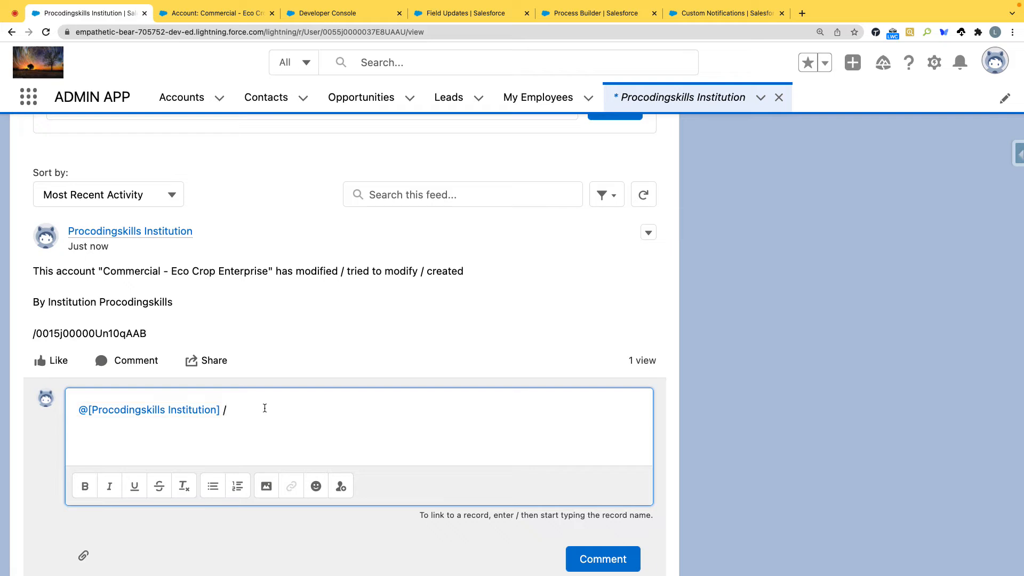
# Step: Add a "/" record link to the Commercial - Eco Crop Enterprise account in the comment and post it
pyautogui.write('/comme')
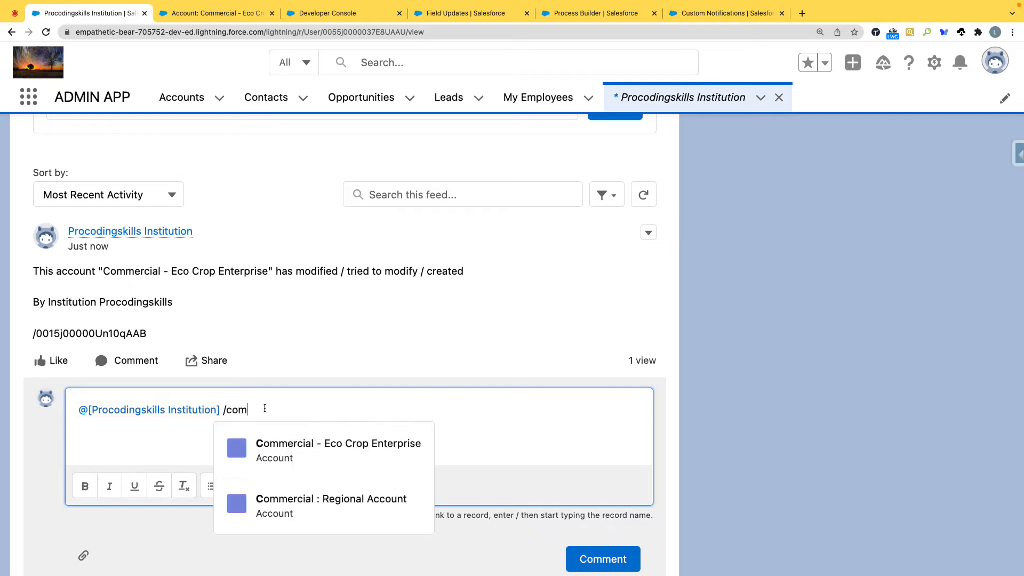
pyautogui.click(331, 447)
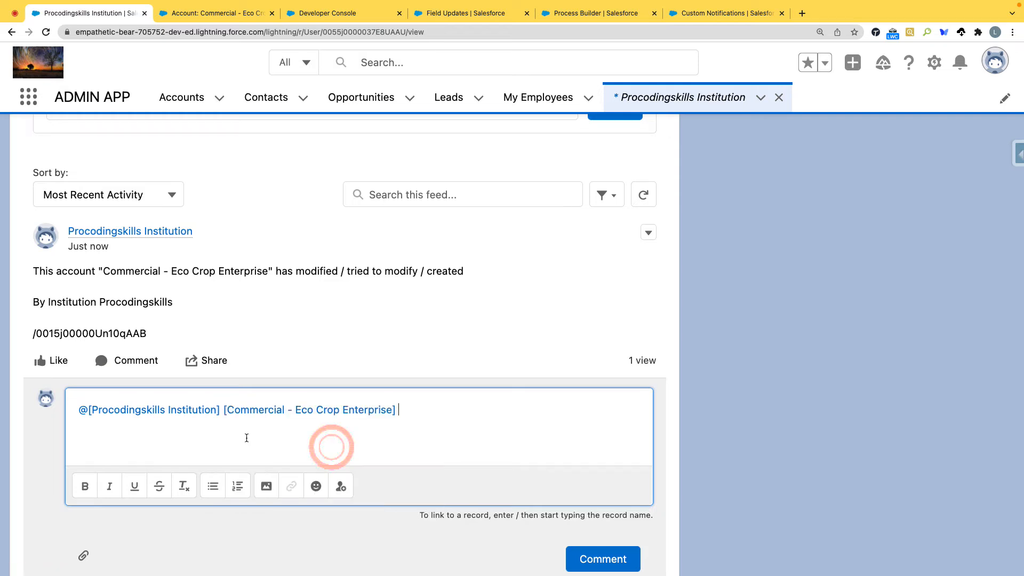
pyautogui.click(594, 557)
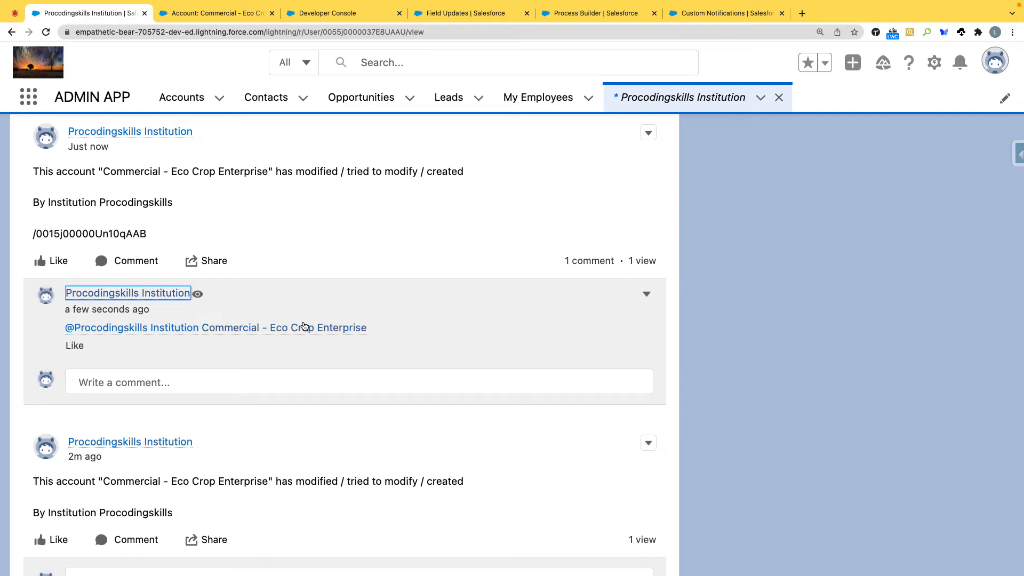
pyautogui.moveTo(296, 334)
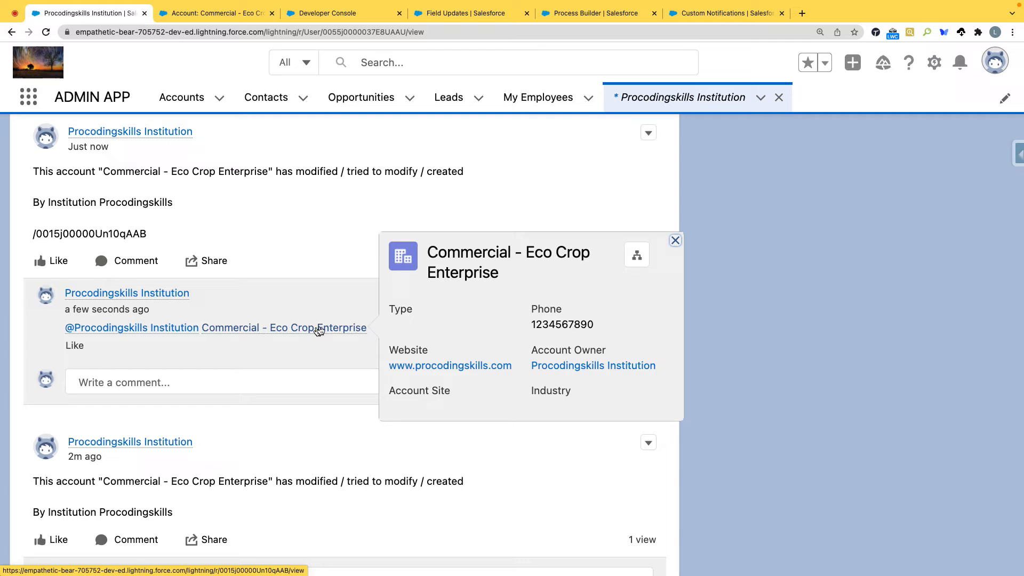
# Step: Close the Post to Chatter action of the Account process and the separate Commercial - Eco Crop Enterprise account page
pyautogui.click(581, 12)
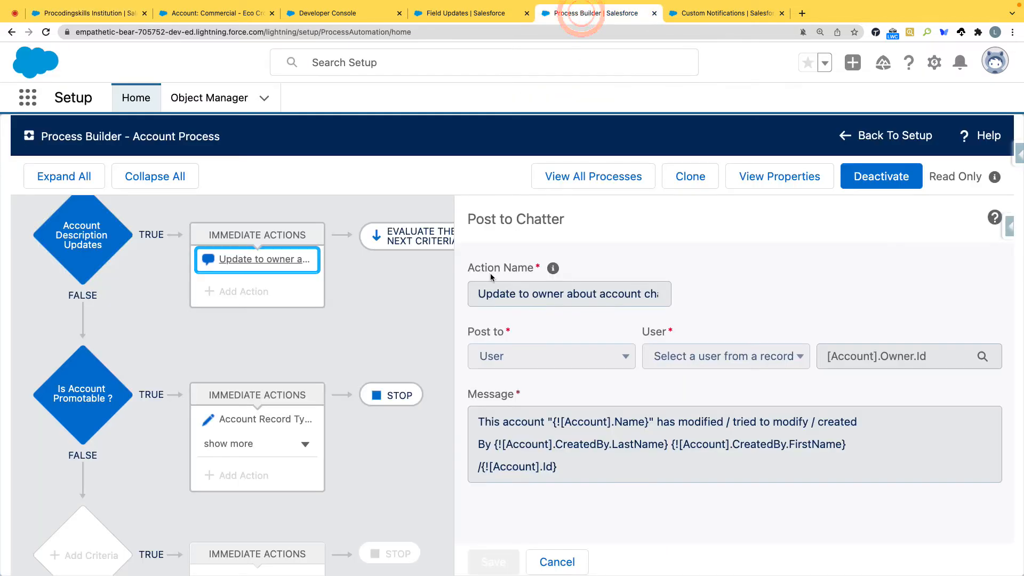
pyautogui.click(571, 562)
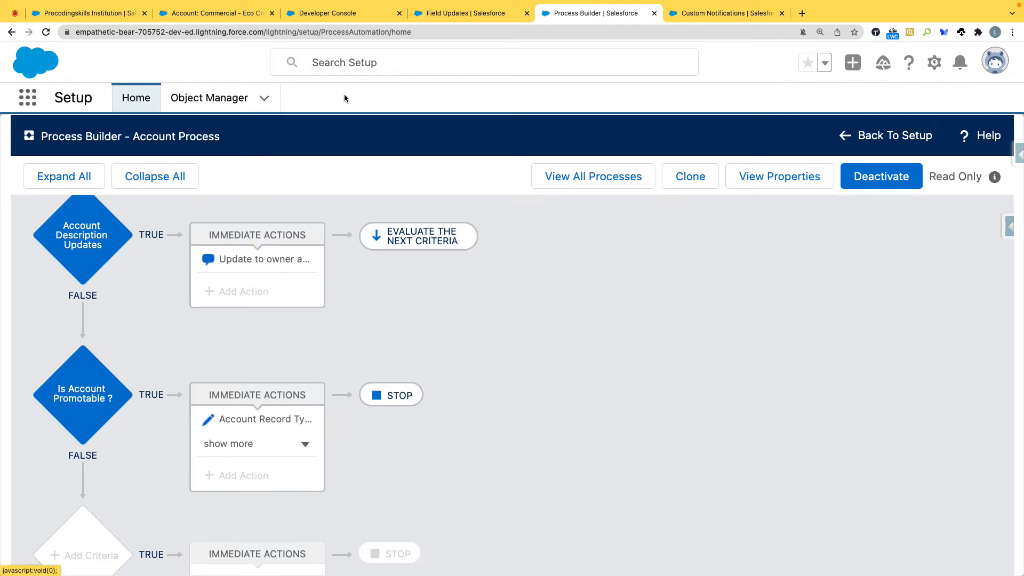
pyautogui.click(203, 14)
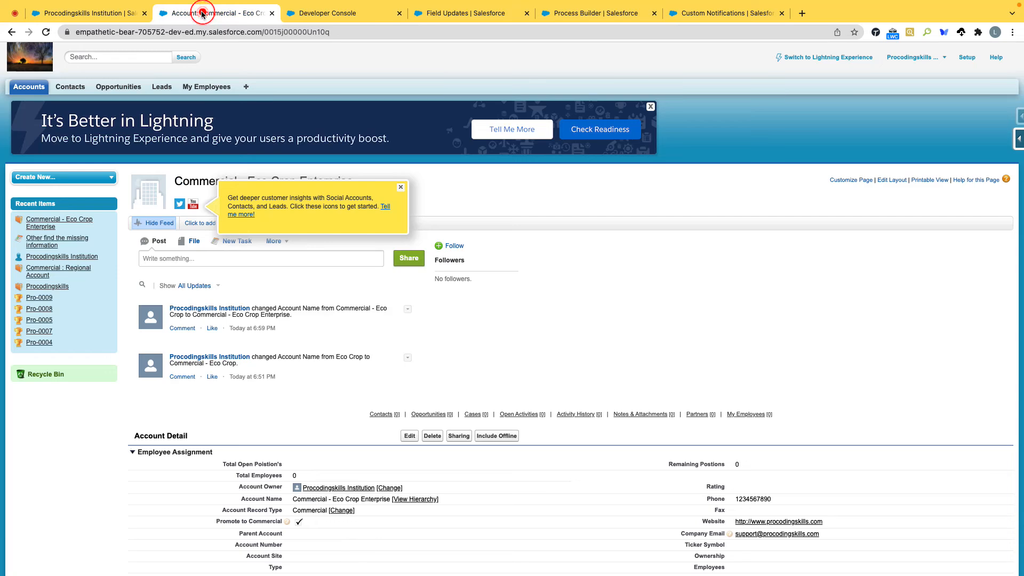
pyautogui.click(272, 13)
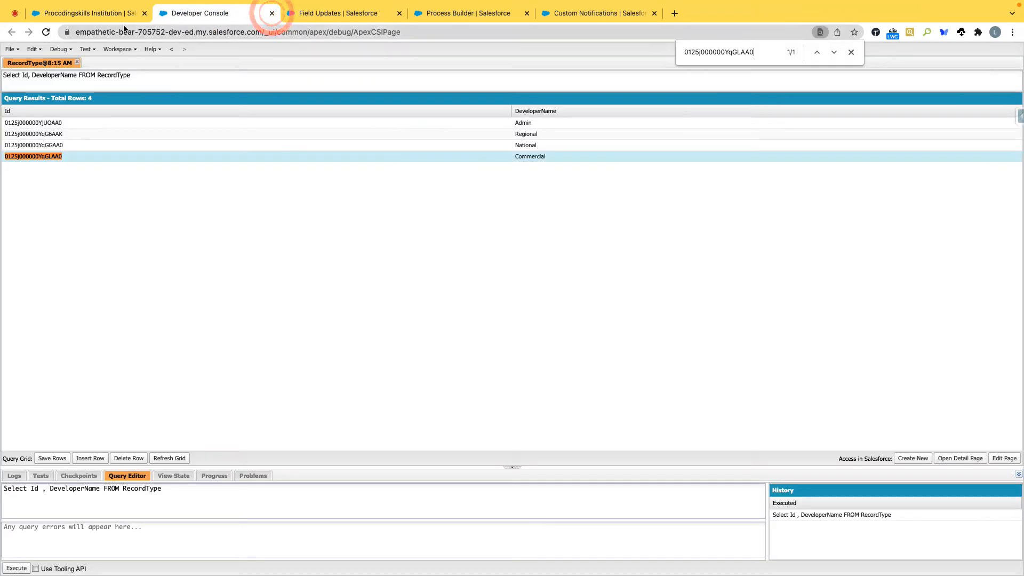
# Step: Return to the user profile with the Chatter feed and open the list of recently viewed accounts from there
pyautogui.click(102, 13)
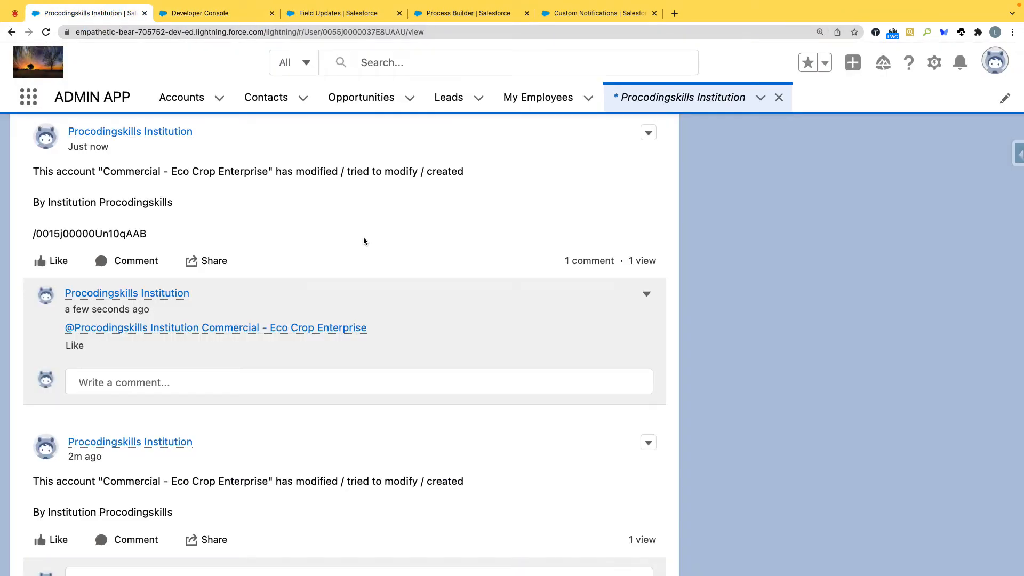
pyautogui.scroll(2, 352, 251)
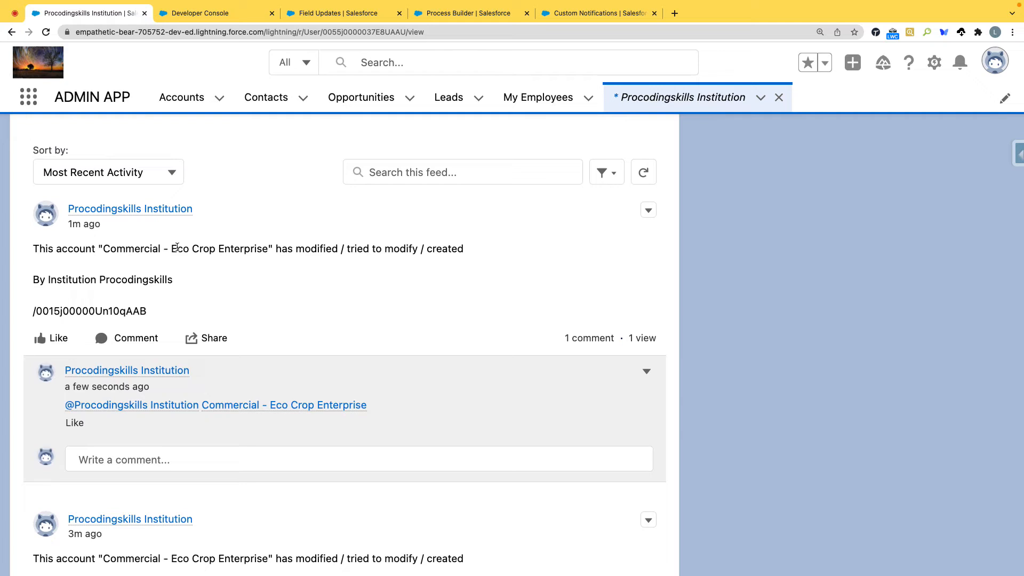
pyautogui.click(184, 101)
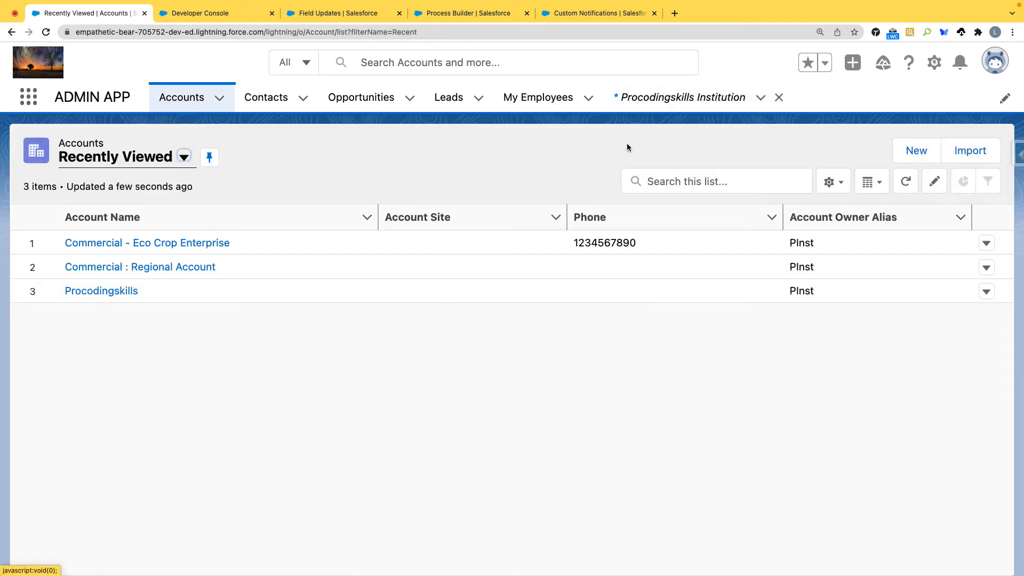
# Step: Open the history tracking settings for the Account object's fields in Setup and enable account history
pyautogui.click(925, 63)
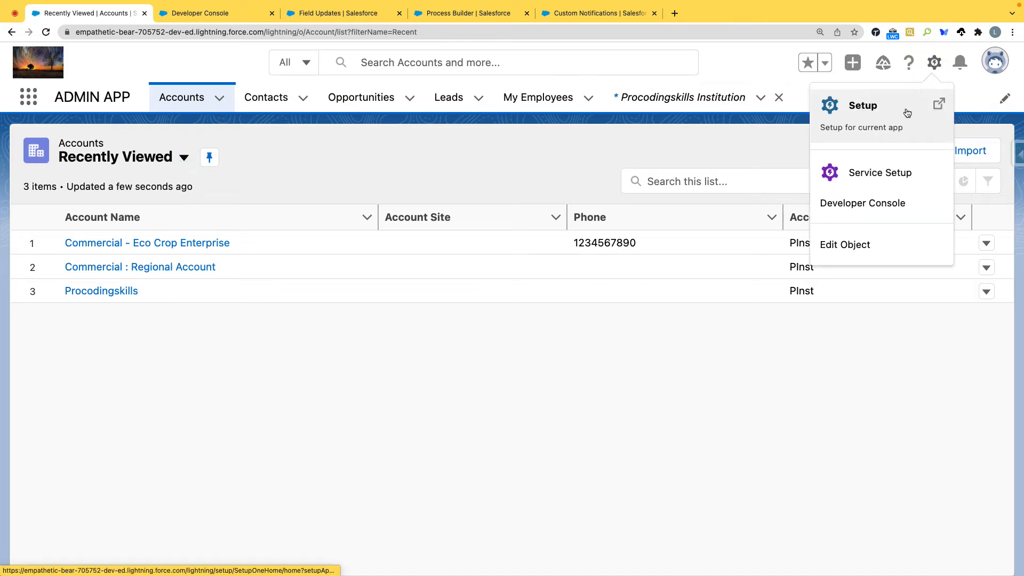
pyautogui.click(906, 110)
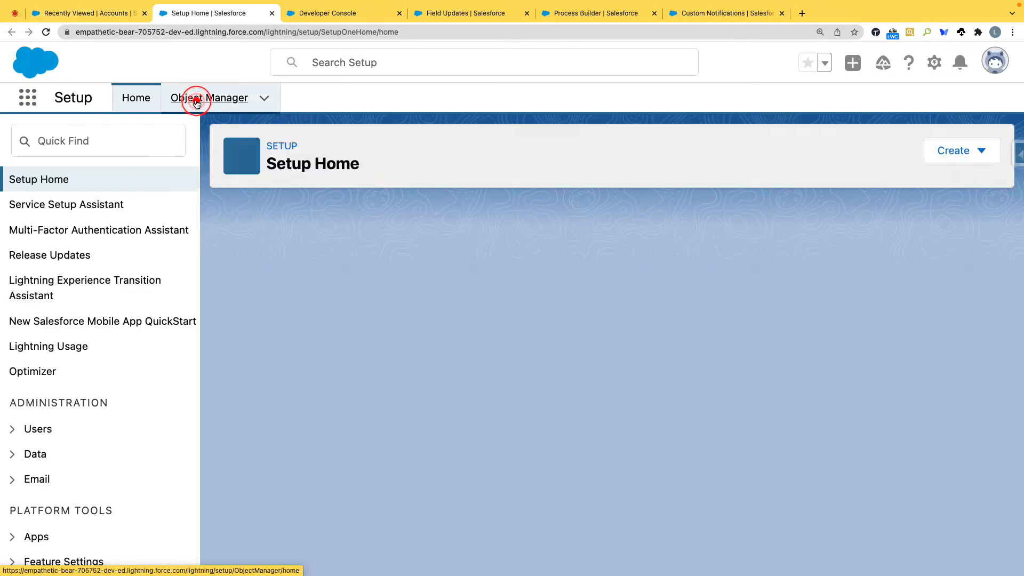
pyautogui.click(195, 99)
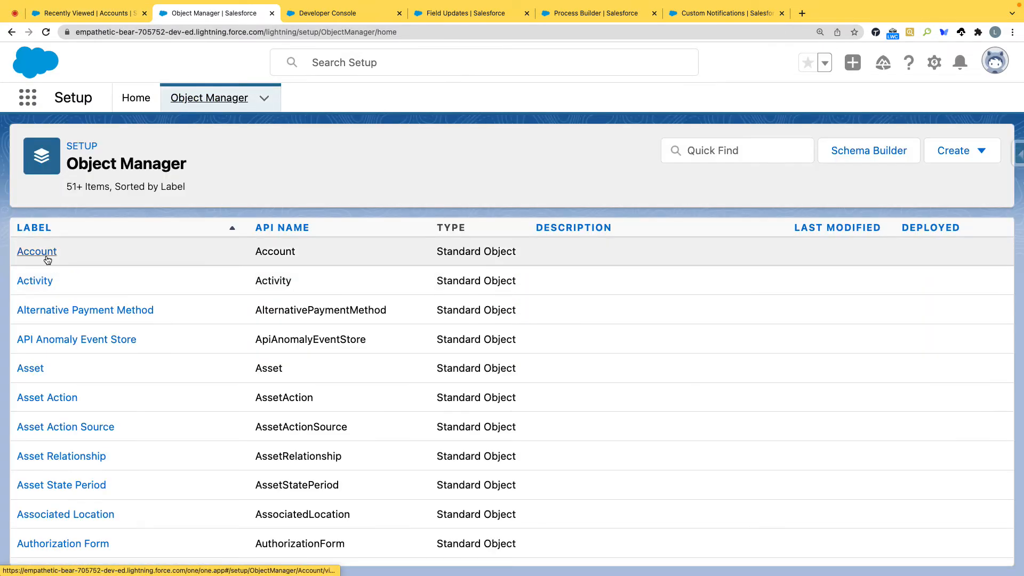
pyautogui.click(46, 255)
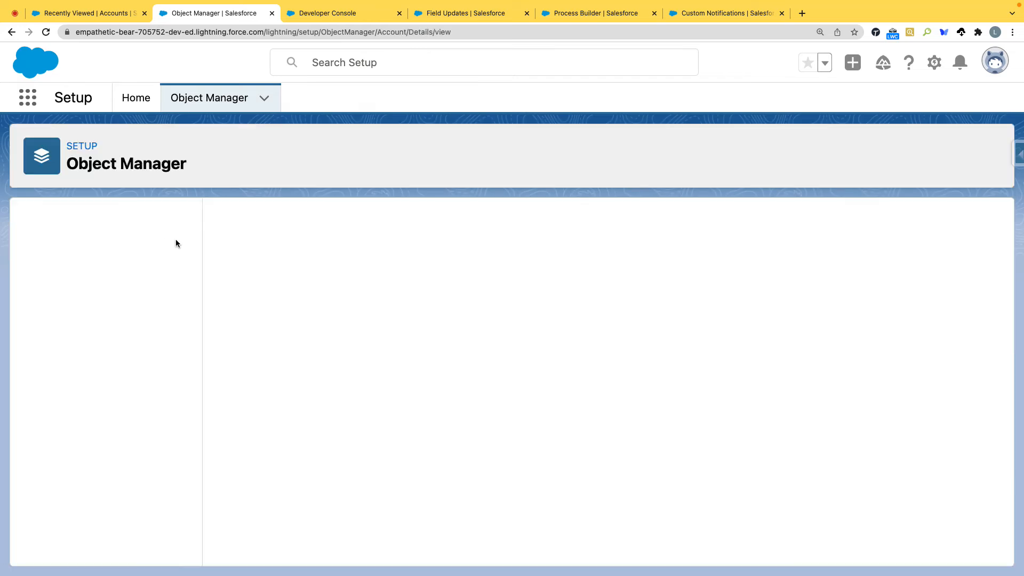
pyautogui.click(64, 256)
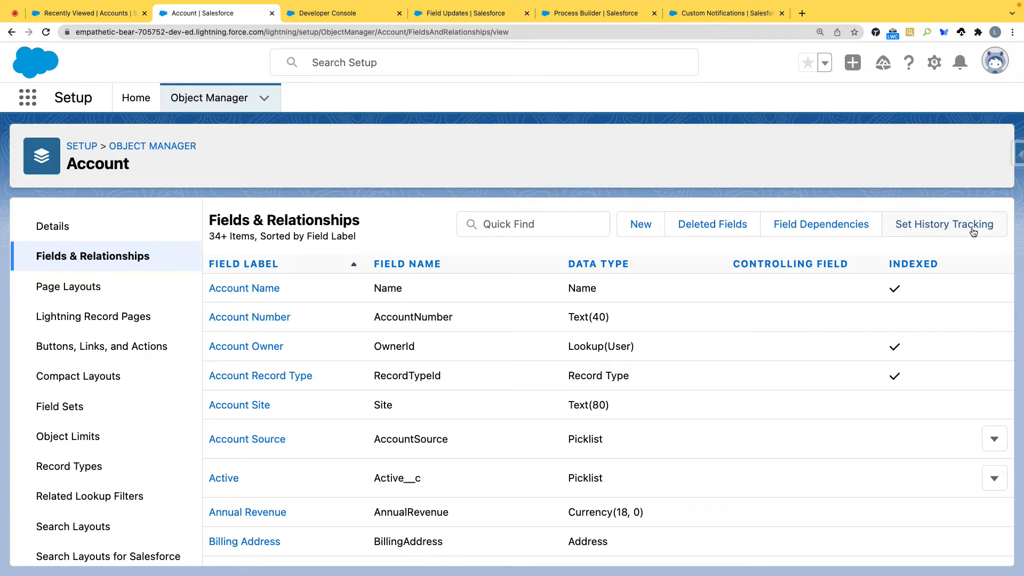
pyautogui.click(949, 229)
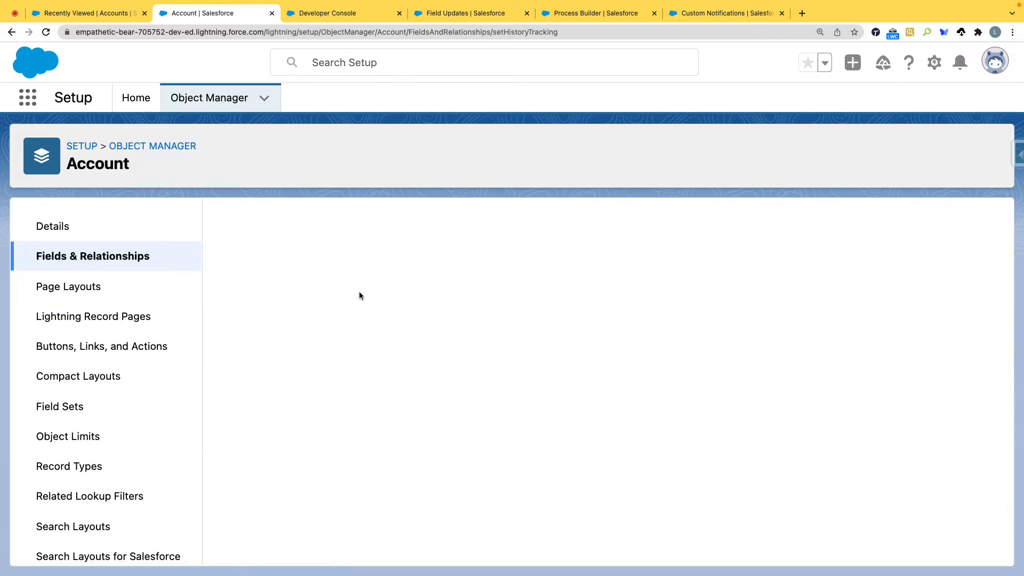
pyautogui.click(231, 259)
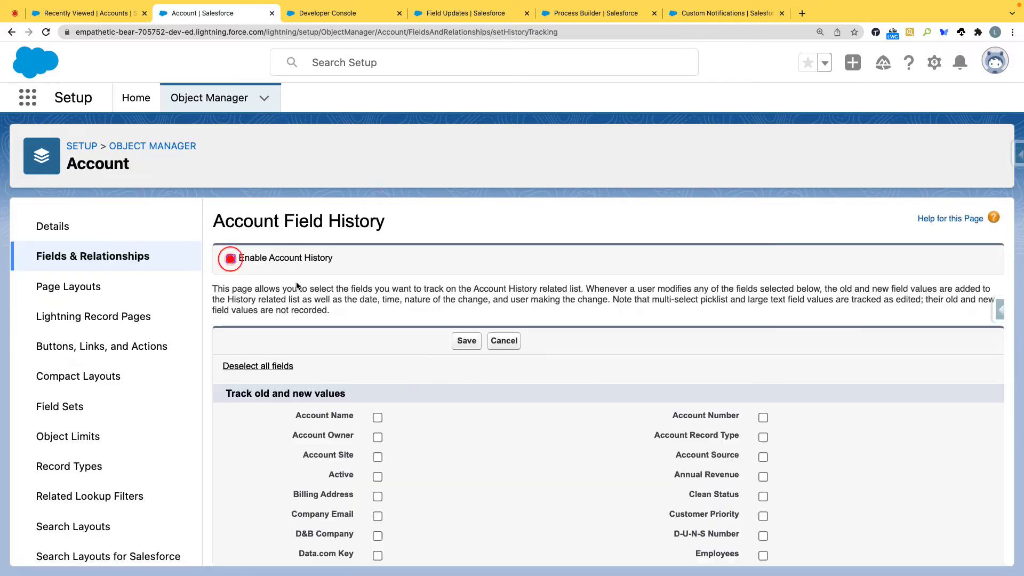
# Step: Select the fields Account Name, Account Owner, Account Site, Active, Billing Address, Company Email, D&B Company, Data.com Key, Fax and NAICS Code for history tracking
pyautogui.scroll(-2, 382, 412)
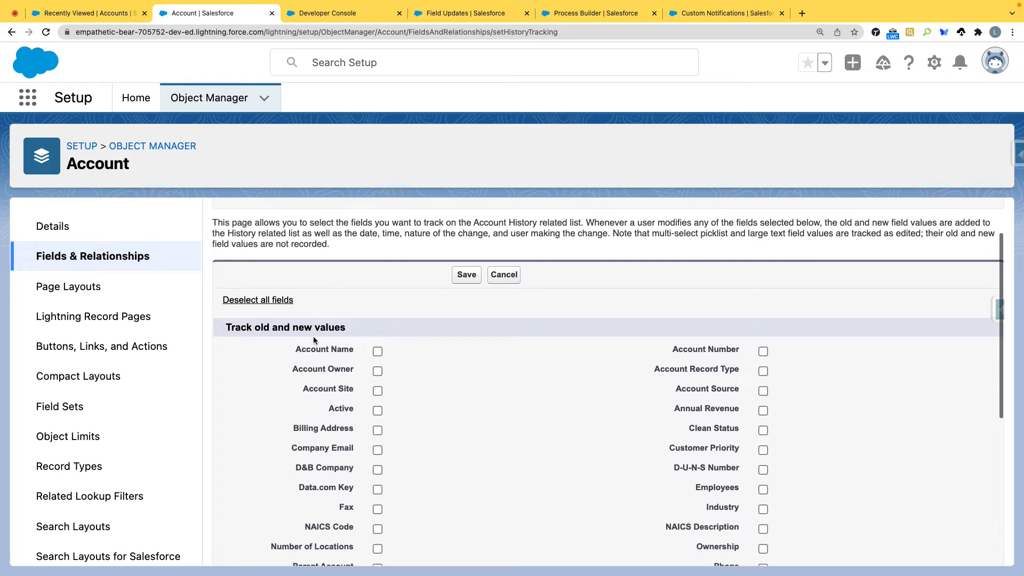
pyautogui.click(271, 300)
pyautogui.click(287, 300)
pyautogui.click(377, 349)
pyautogui.click(378, 369)
pyautogui.click(378, 388)
pyautogui.click(377, 408)
pyautogui.click(377, 428)
pyautogui.click(377, 446)
pyautogui.click(377, 466)
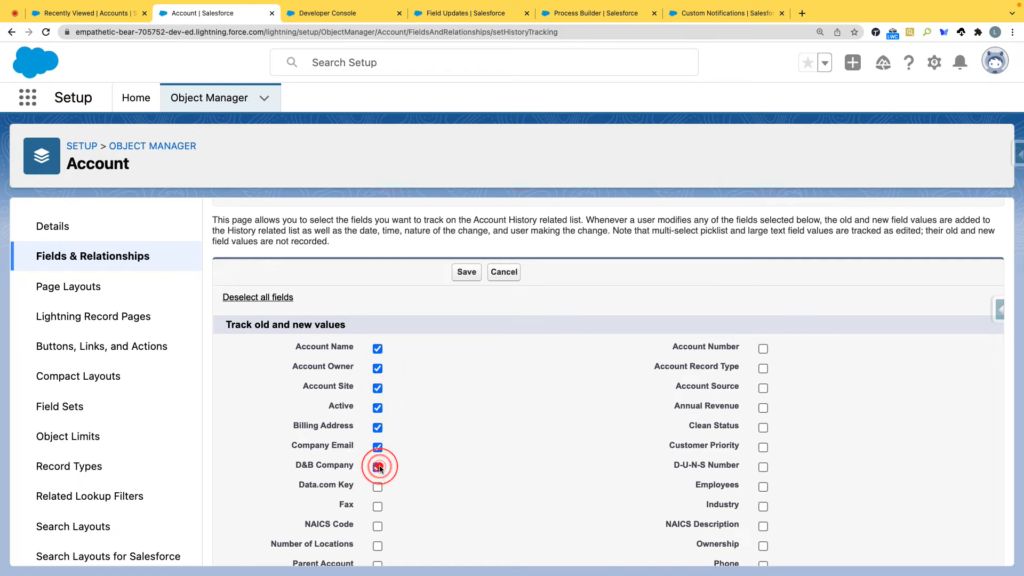
pyautogui.scroll(-3, 377, 465)
pyautogui.click(376, 392)
pyautogui.click(377, 391)
pyautogui.click(377, 411)
pyautogui.click(377, 431)
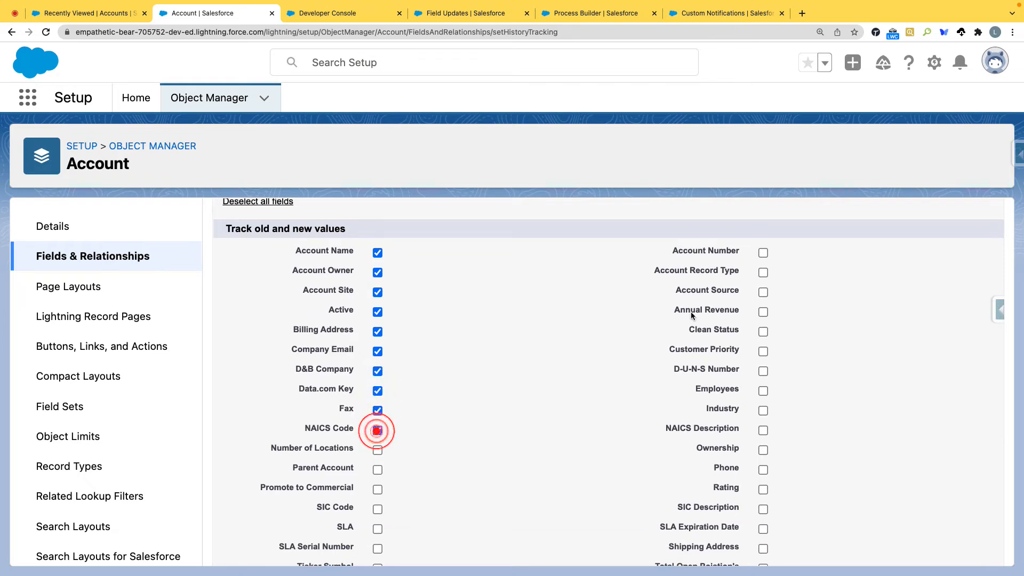
# Step: Add Account Number, Account Record Type, Account Source, Annual Revenue, Clean Status, Customer Priority, Phone and Rating to the tracked fields
pyautogui.click(763, 272)
pyautogui.click(763, 293)
pyautogui.click(764, 312)
pyautogui.click(763, 331)
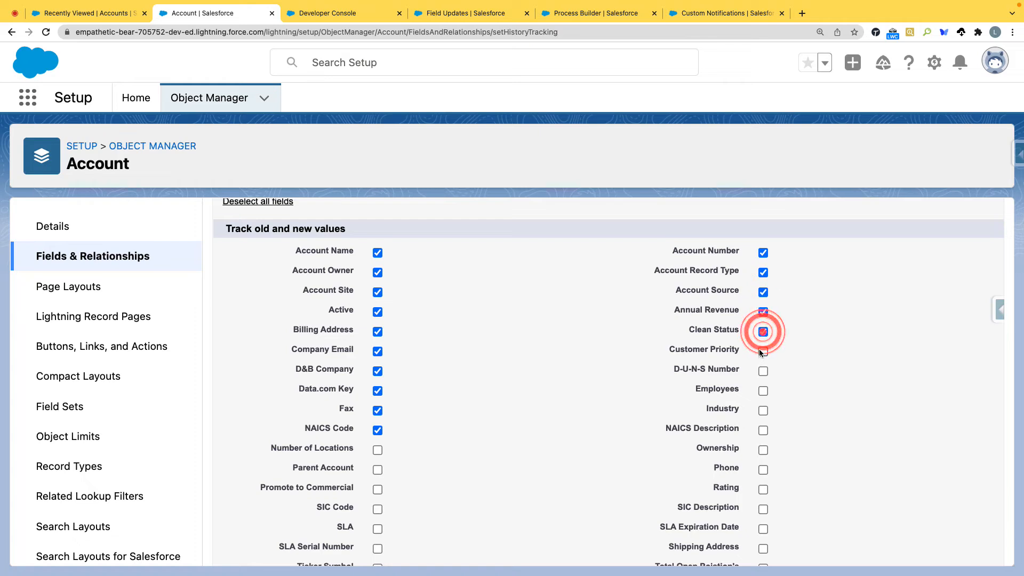
pyautogui.click(763, 352)
pyautogui.scroll(-1, 709, 385)
pyautogui.click(763, 438)
pyautogui.click(764, 459)
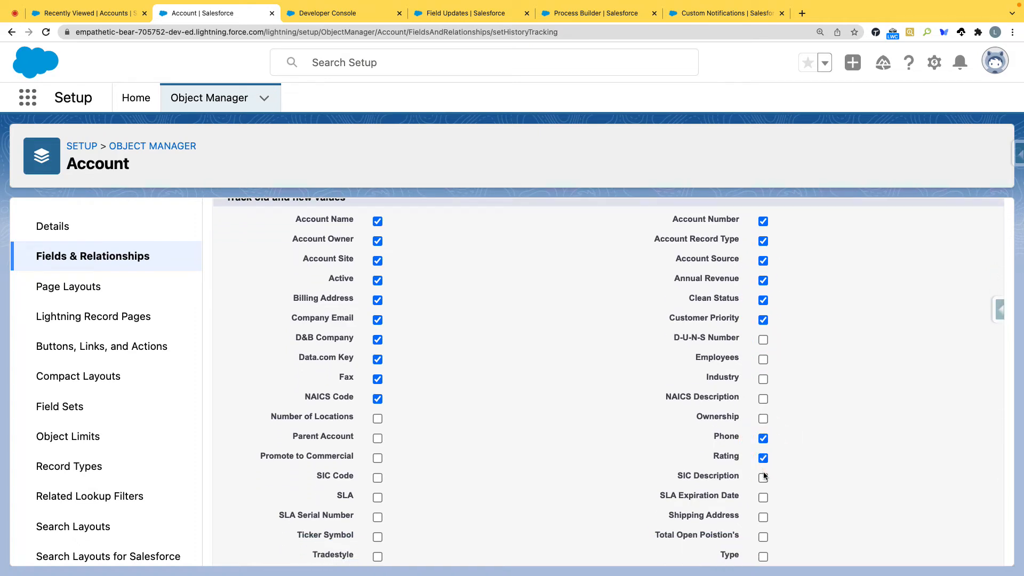
# Step: Add all remaining first-column fields from Year Started up to Number of Locations to the history tracking selection
pyautogui.scroll(-5, 760, 477)
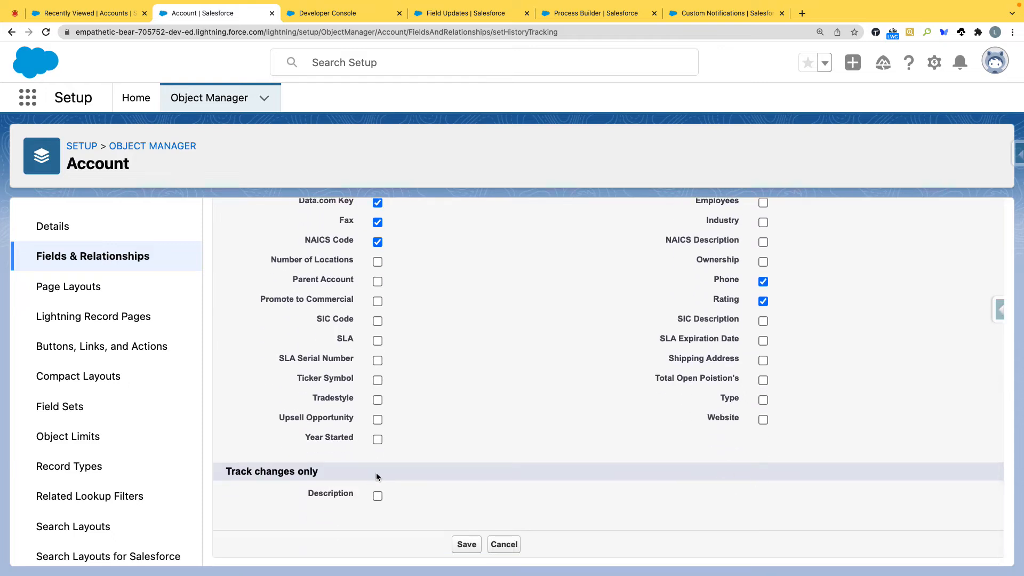
pyautogui.click(376, 438)
pyautogui.click(377, 418)
pyautogui.click(376, 396)
pyautogui.click(377, 339)
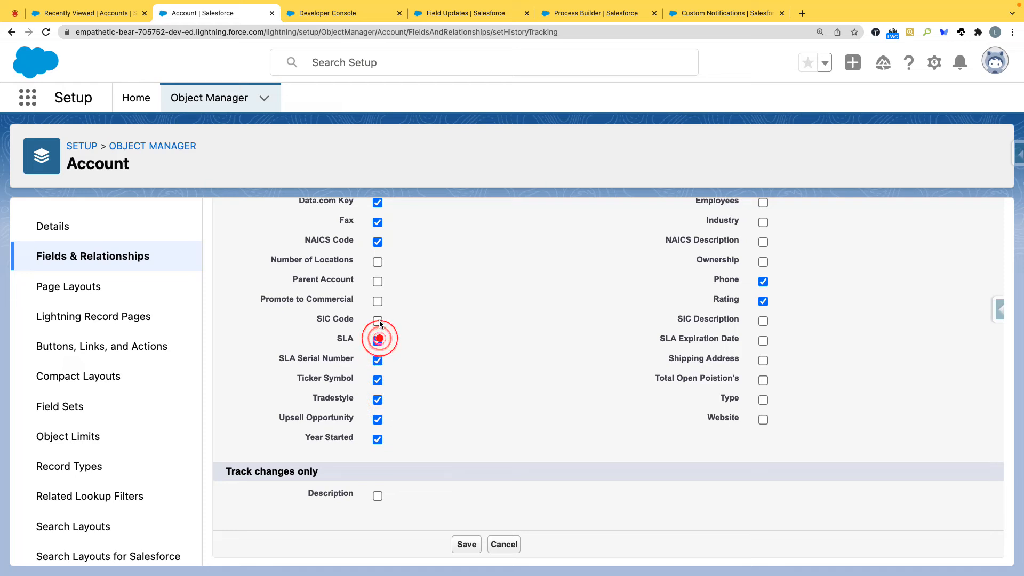
pyautogui.click(377, 262)
# Step: Select SIC Description, SLA Expiration Date, Shipping Address and Type for tracking and try to save the account history settings
pyautogui.click(763, 320)
pyautogui.click(764, 340)
pyautogui.click(763, 400)
pyautogui.click(466, 545)
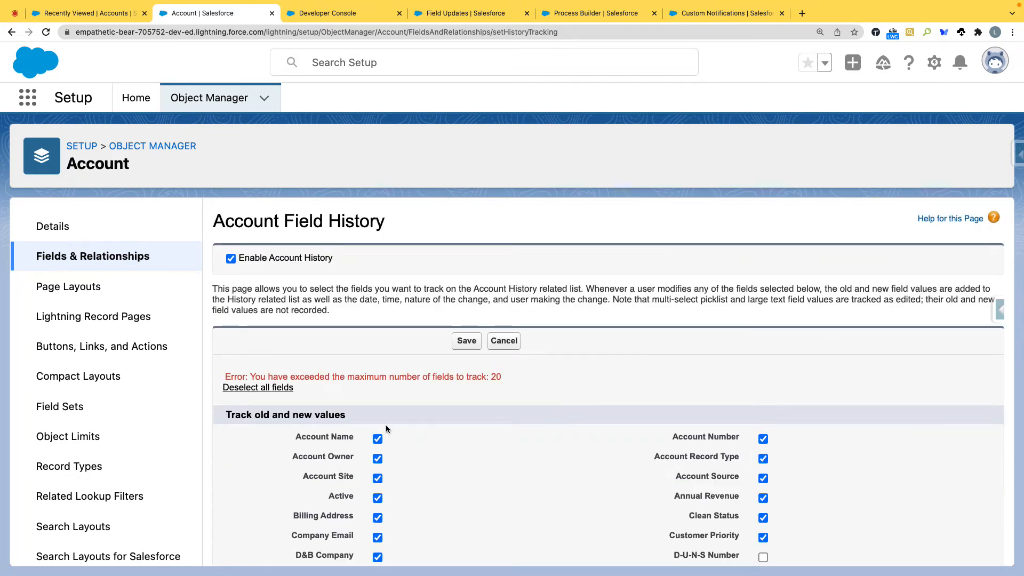
# Step: Remove the first-column fields from Number of Locations down to Year Started from history tracking
pyautogui.scroll(-5, 358, 423)
pyautogui.click(377, 377)
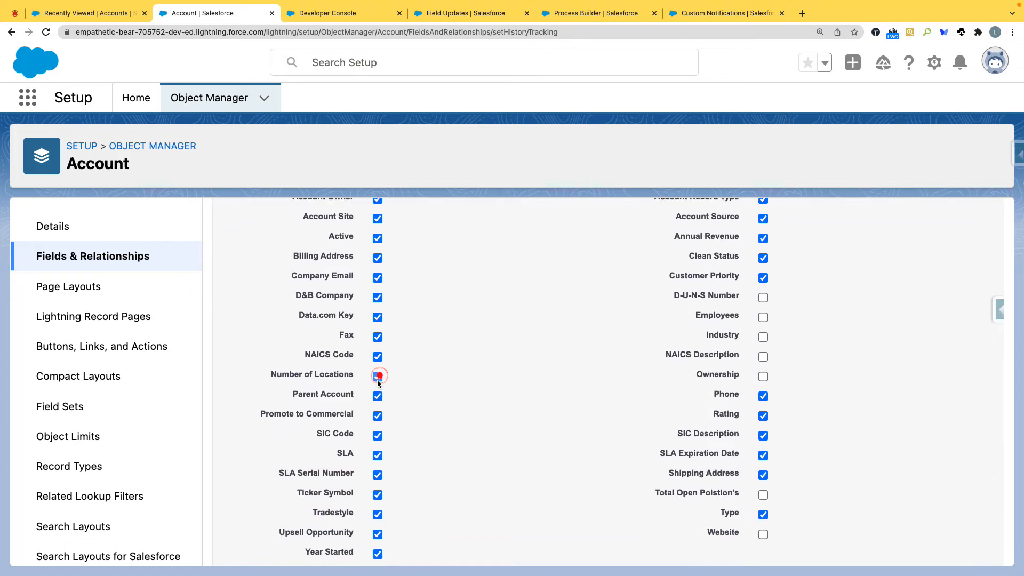
pyautogui.click(377, 395)
pyautogui.click(378, 416)
pyautogui.click(377, 435)
pyautogui.click(377, 455)
pyautogui.click(378, 475)
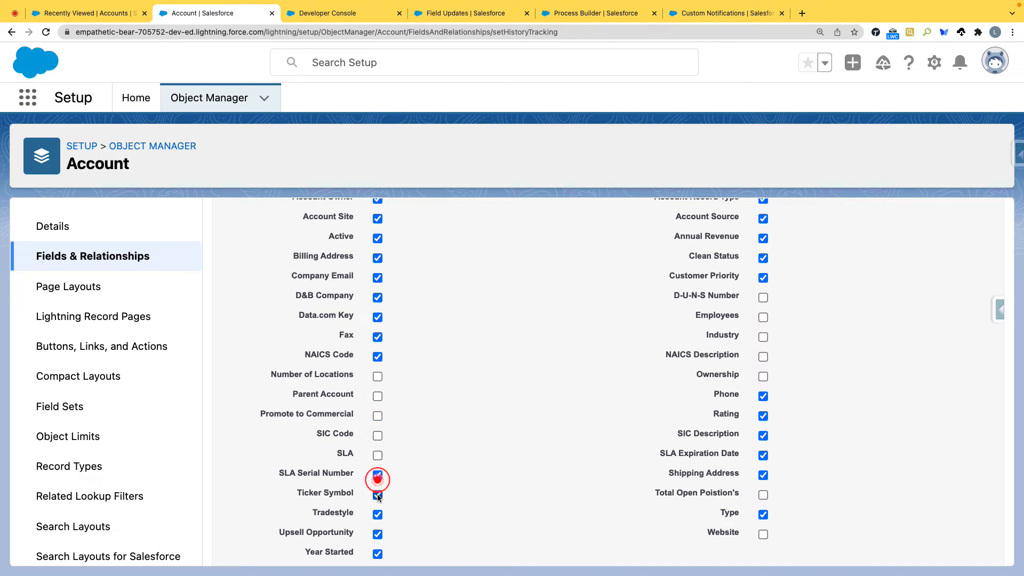
pyautogui.click(377, 494)
pyautogui.click(378, 515)
pyautogui.click(378, 534)
pyautogui.click(378, 553)
# Step: Stop tracking NAICS Code, Fax, Data.com Key, D&B Company, Billing Address, Active and Account Site
pyautogui.click(377, 356)
pyautogui.click(378, 337)
pyautogui.click(377, 317)
pyautogui.click(378, 297)
pyautogui.click(378, 238)
pyautogui.click(378, 218)
pyautogui.scroll(2, 387, 250)
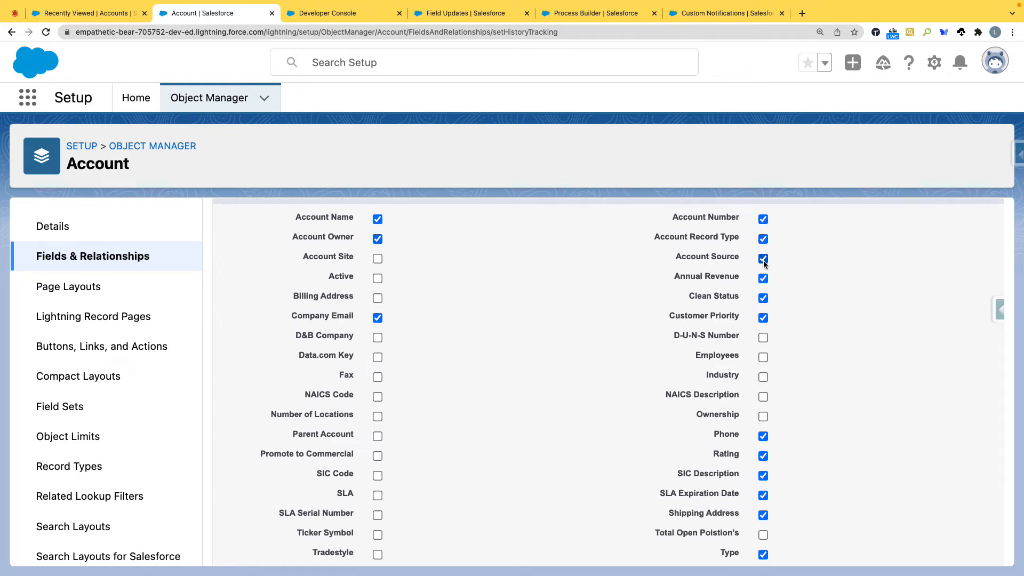
# Step: Remove Annual Revenue, Clean Status, Customer Priority, Type and SIC Description from the tracked fields and save the account history settings
pyautogui.click(763, 298)
pyautogui.click(763, 317)
pyautogui.scroll(-2, 764, 480)
pyautogui.click(764, 507)
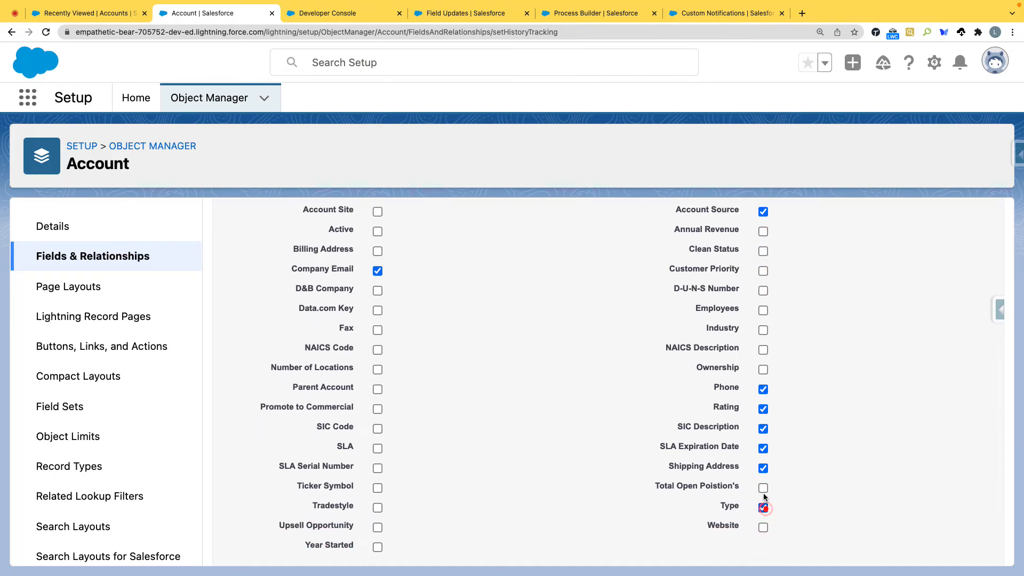
pyautogui.click(763, 428)
pyautogui.scroll(-3, 407, 458)
pyautogui.click(467, 548)
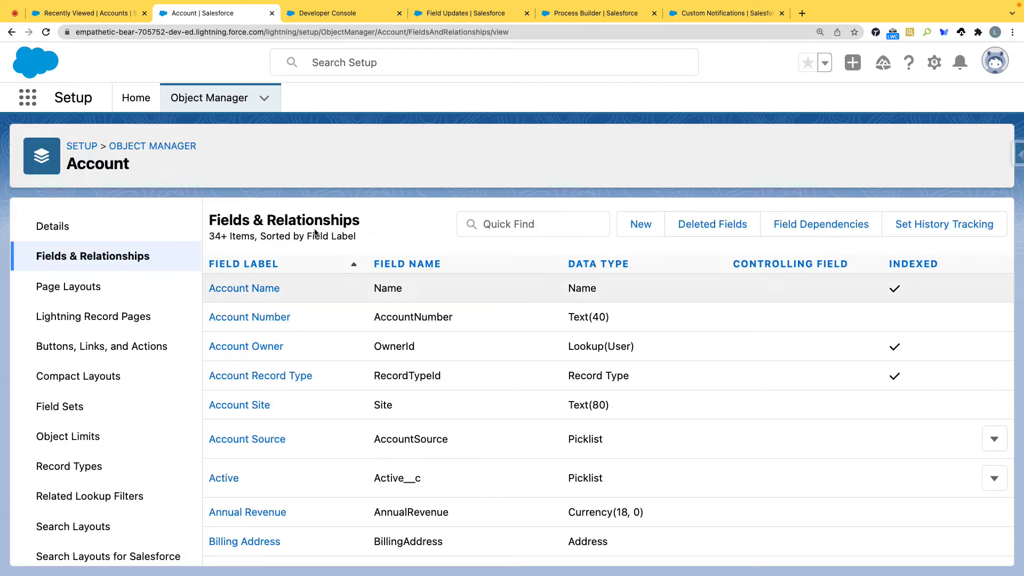
# Step: Open the Commercial - Eco Crop Enterprise account, set its Type to Other and save the record
pyautogui.click(102, 14)
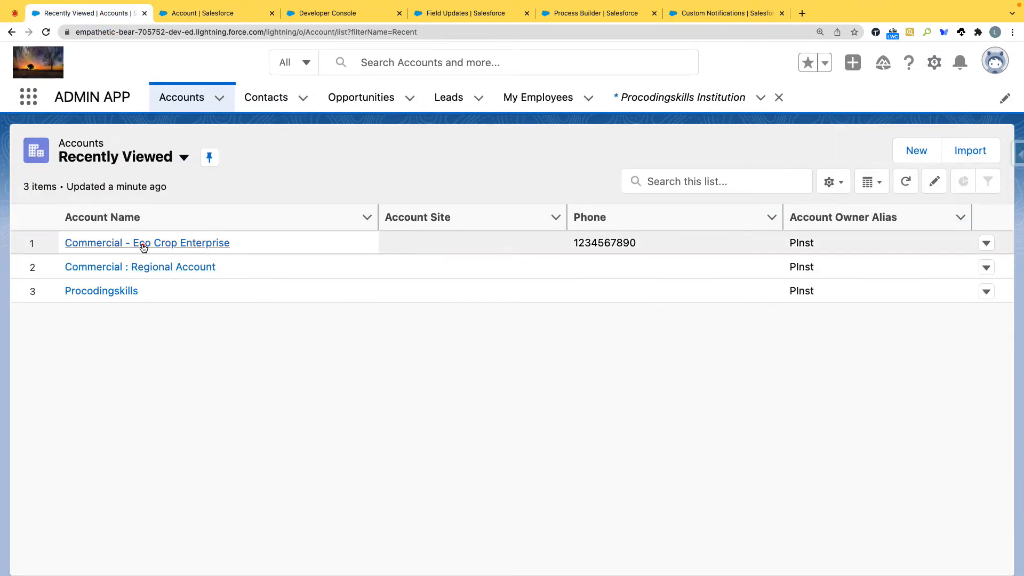
pyautogui.click(142, 244)
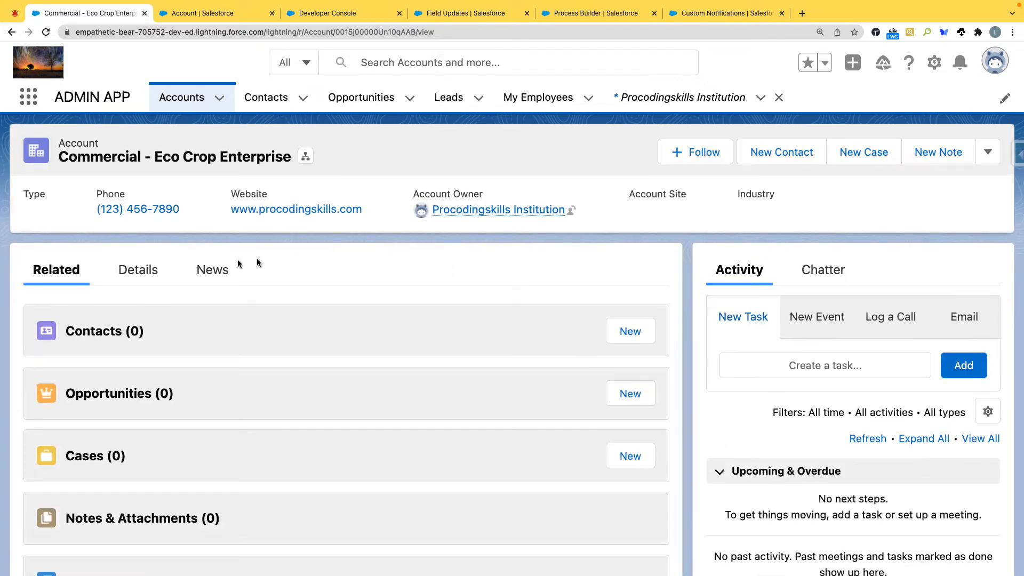
pyautogui.click(141, 268)
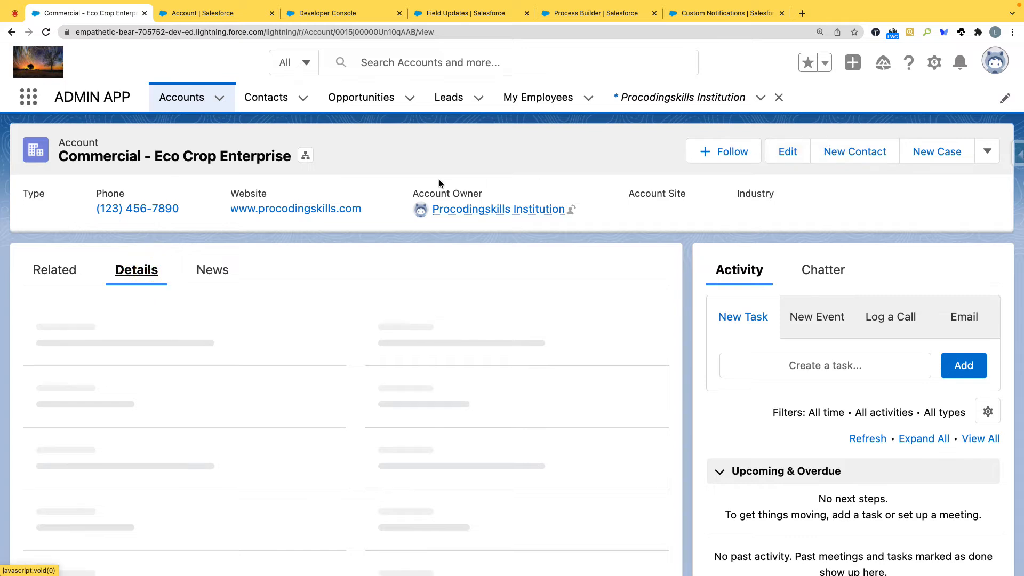
pyautogui.scroll(-5, 329, 325)
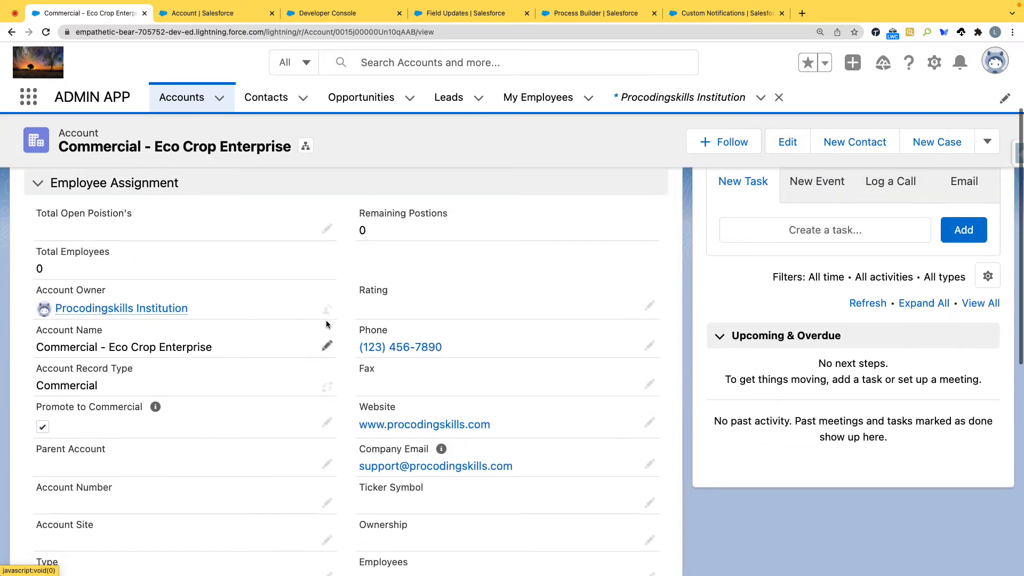
pyautogui.scroll(-4, 328, 325)
pyautogui.click(328, 395)
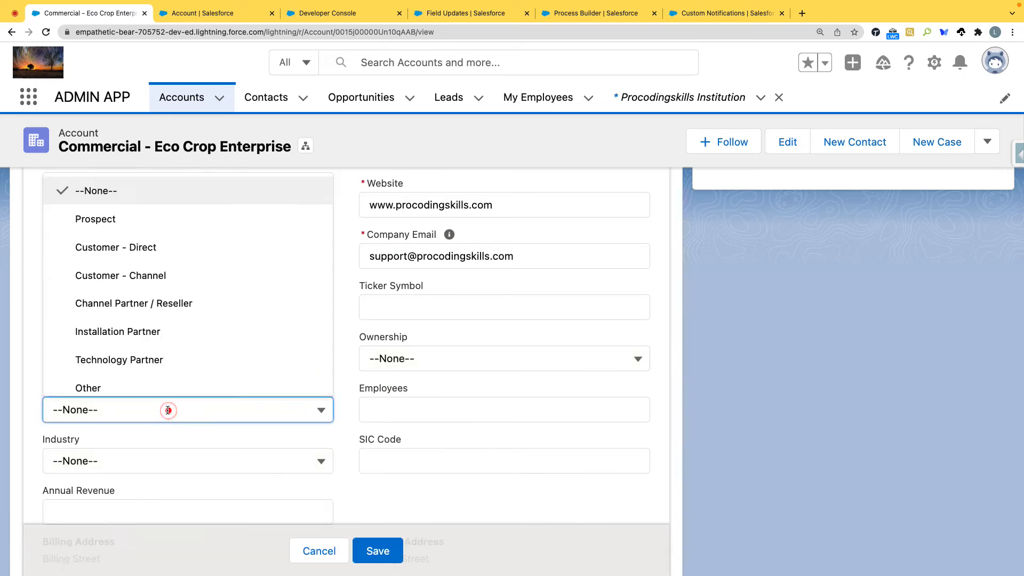
pyautogui.click(122, 393)
pyautogui.click(374, 552)
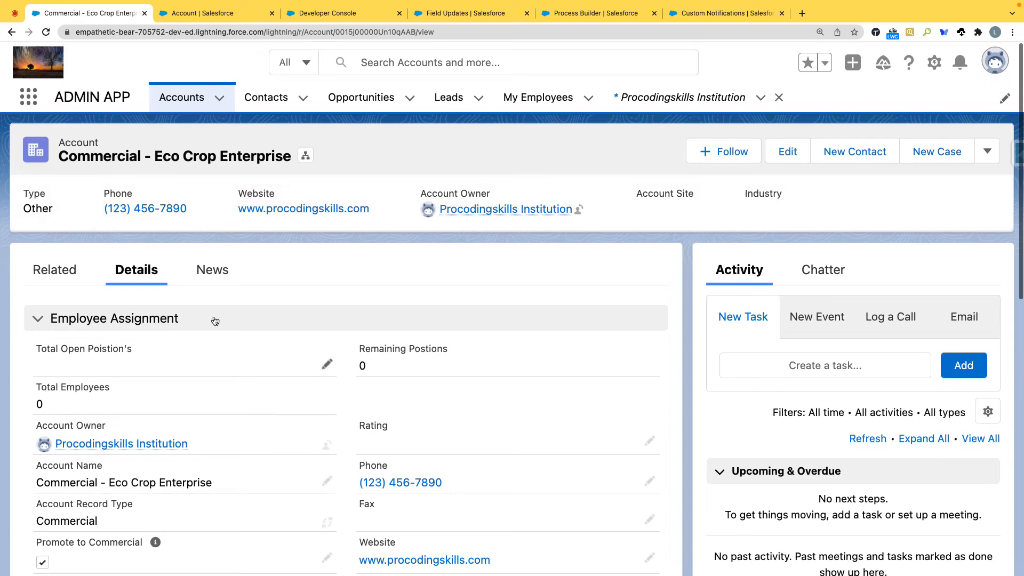
# Step: Look through the account's related lists for an account history list
pyautogui.click(54, 269)
pyautogui.scroll(-5, 194, 351)
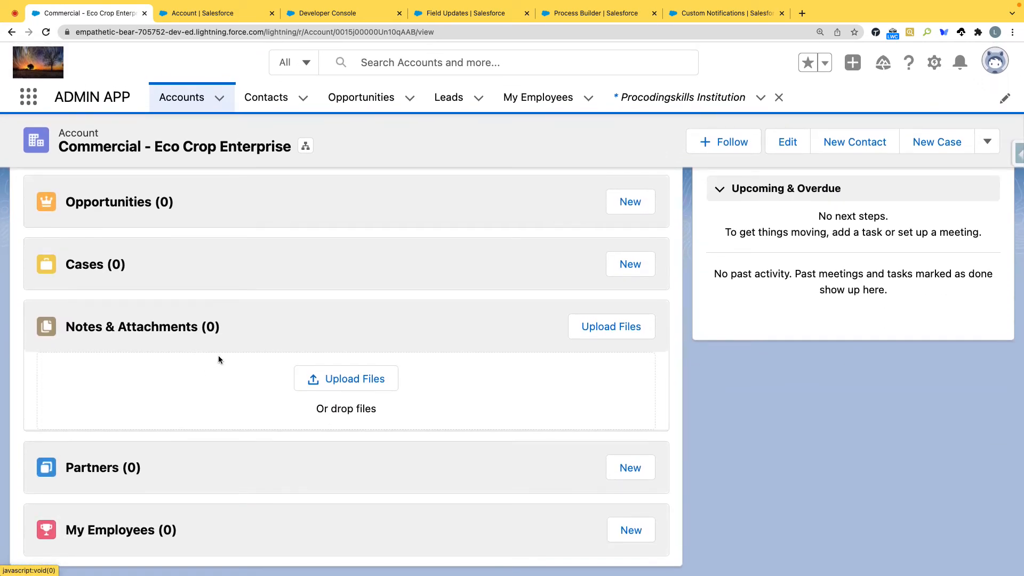
pyautogui.scroll(5, 217, 356)
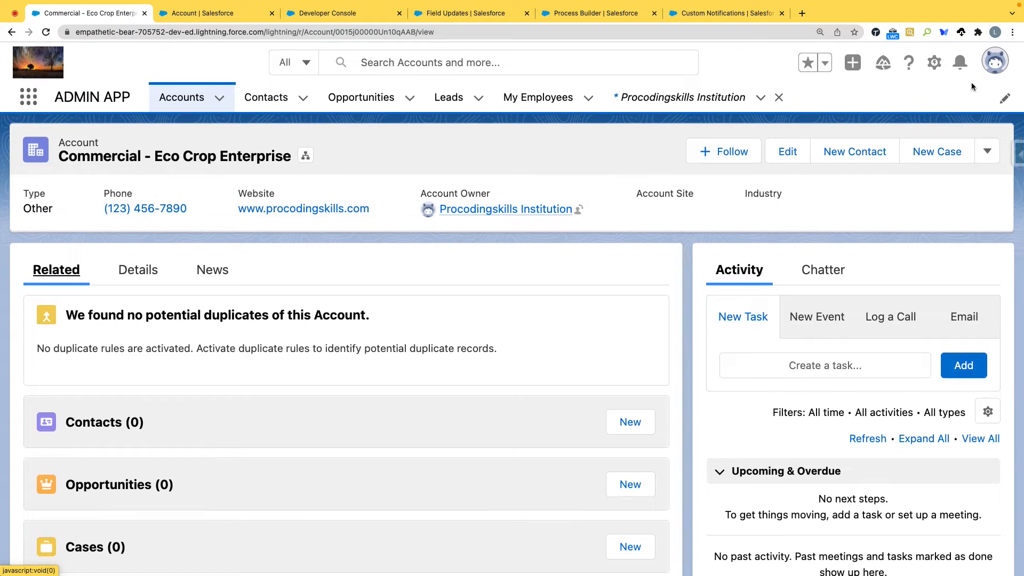
# Step: Open the list of page layouts for the Account object in Object Manager and return the other tab to the account record
pyautogui.click(933, 64)
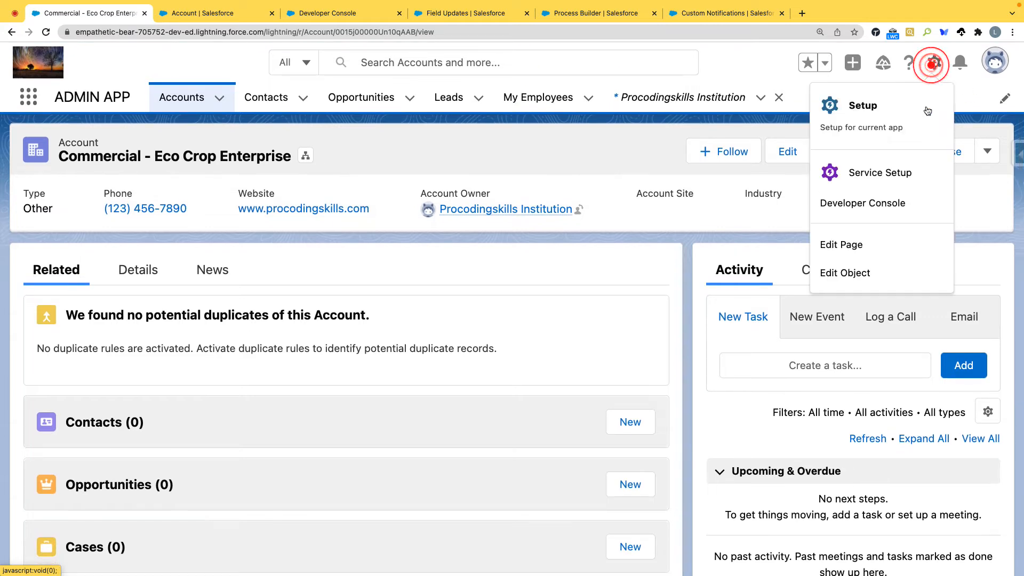
pyautogui.click(860, 246)
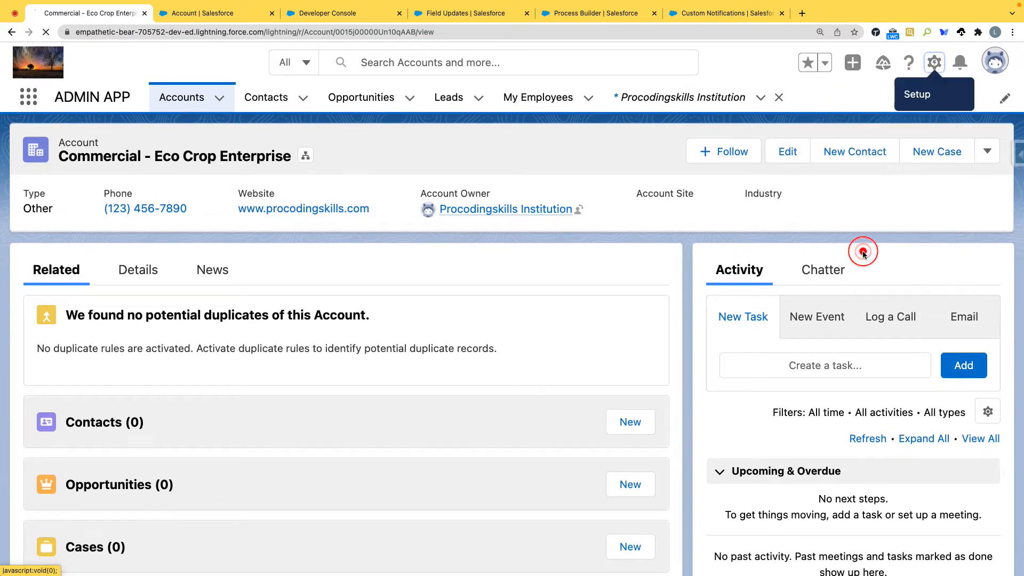
pyautogui.click(212, 15)
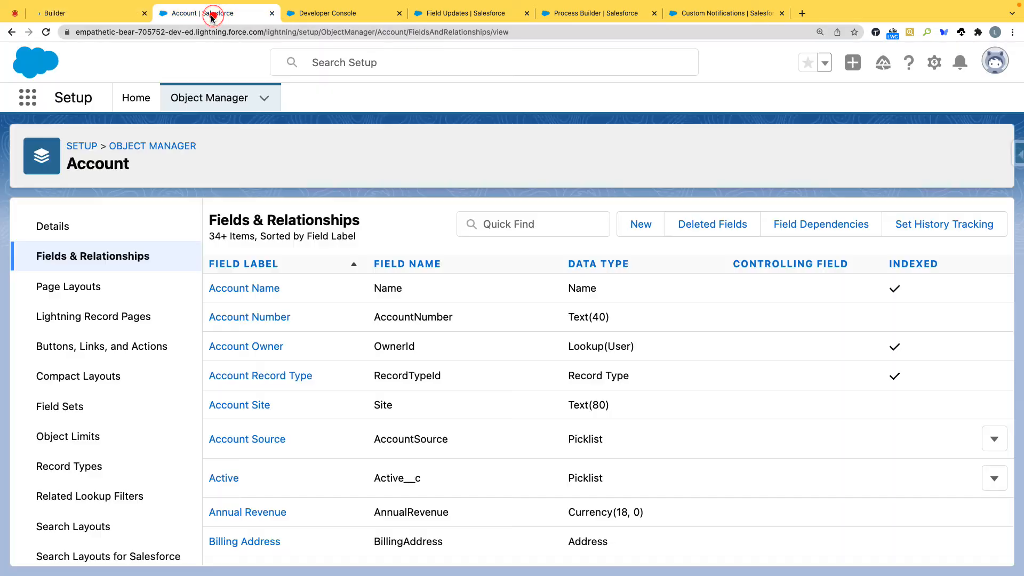
pyautogui.click(75, 287)
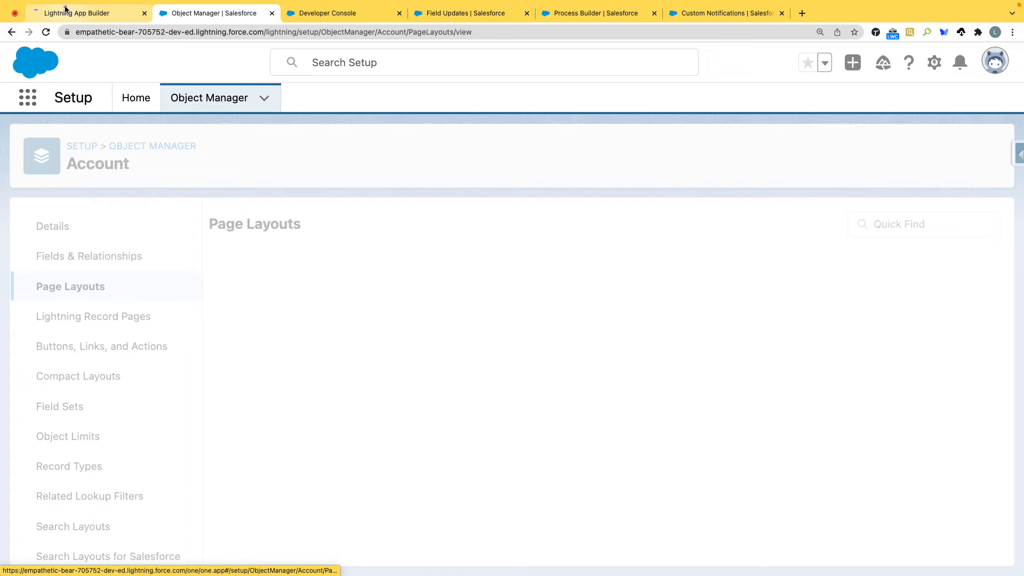
pyautogui.click(65, 9)
pyautogui.click(12, 32)
pyautogui.click(223, 12)
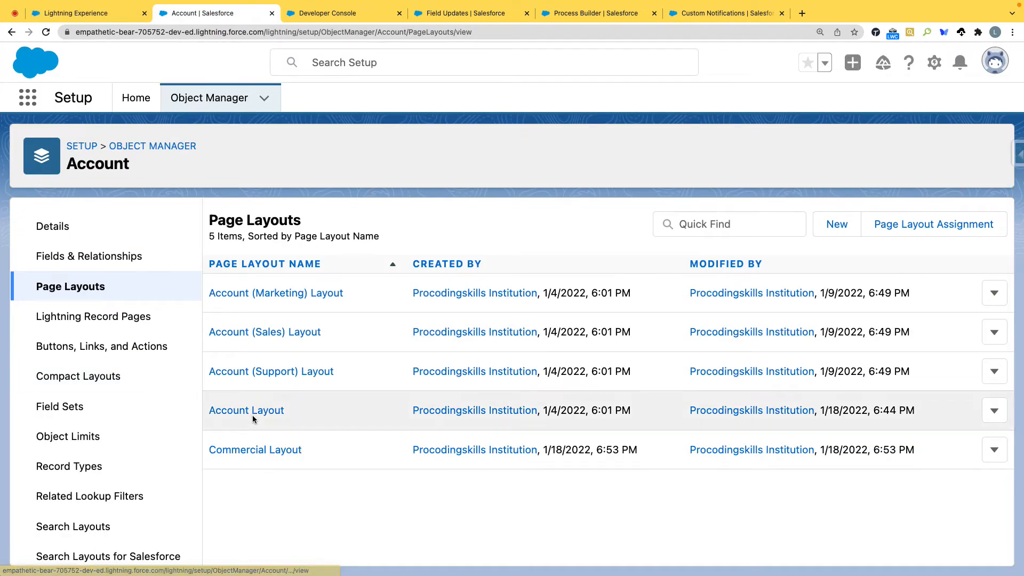
# Step: Add the Account History related list above Contacts in the Commercial Layout and save, overwriting users' related list customizations
pyautogui.click(254, 451)
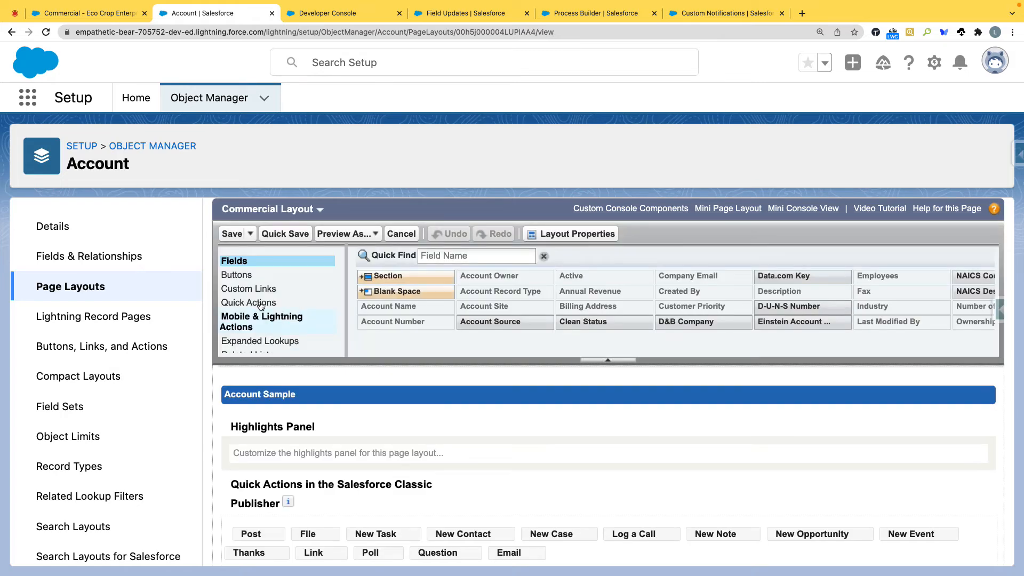
pyautogui.click(252, 345)
pyautogui.moveTo(403, 251); pyautogui.dragTo(286, 440)
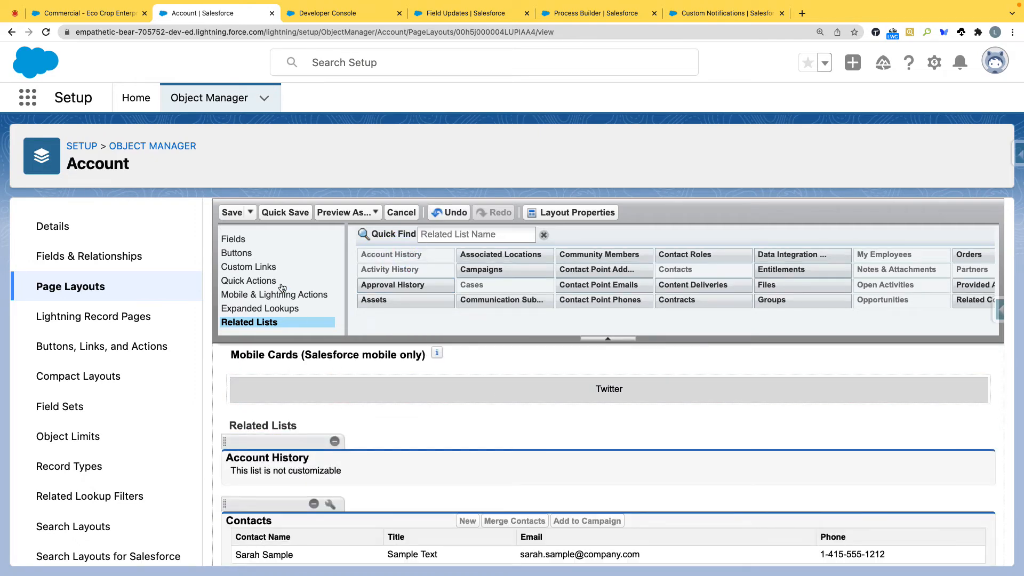
pyautogui.click(232, 212)
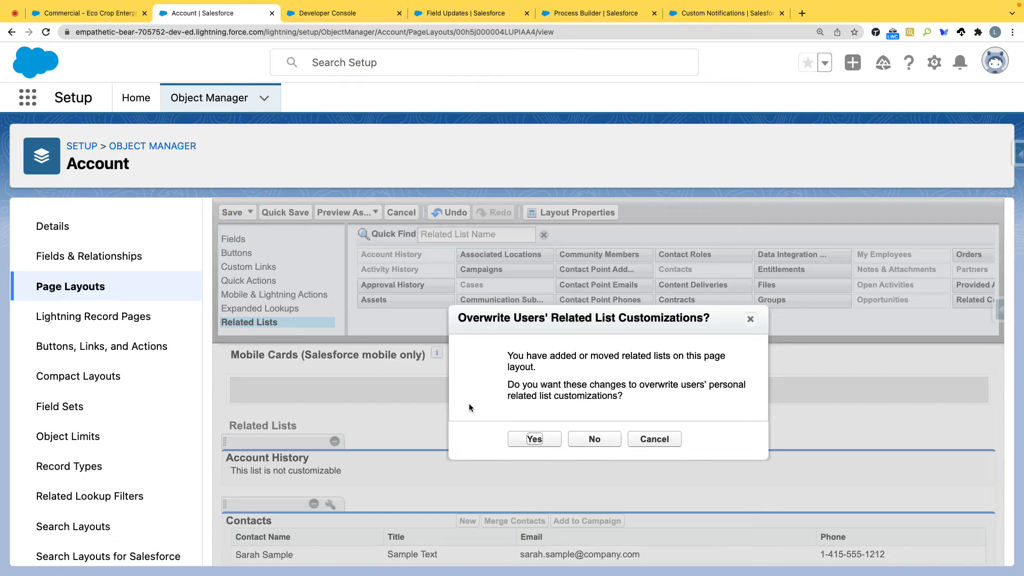
pyautogui.click(544, 439)
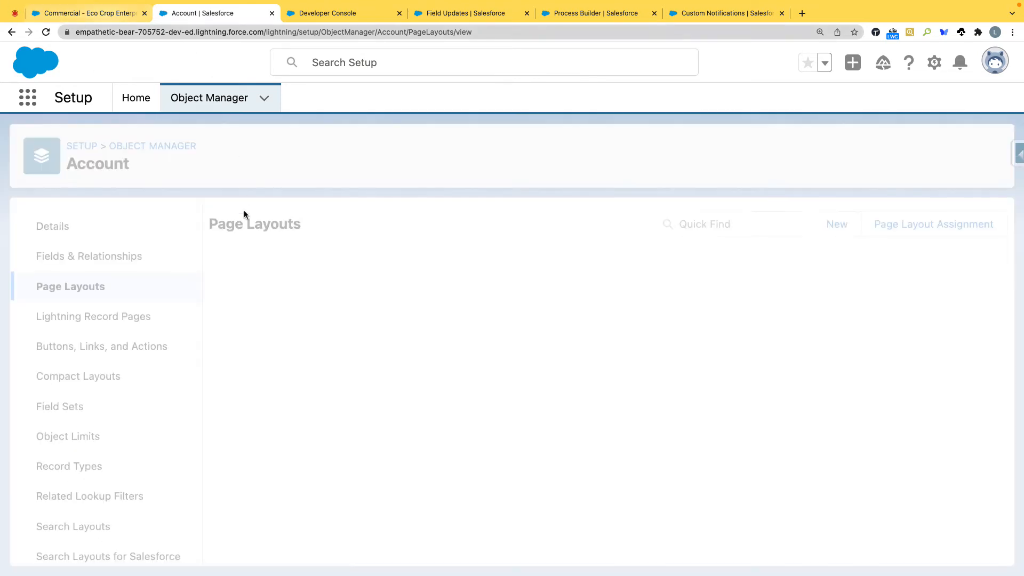
# Step: Add the Account History related list above Contacts in the Account Layout and save, overwriting users' related list customizations
pyautogui.click(233, 411)
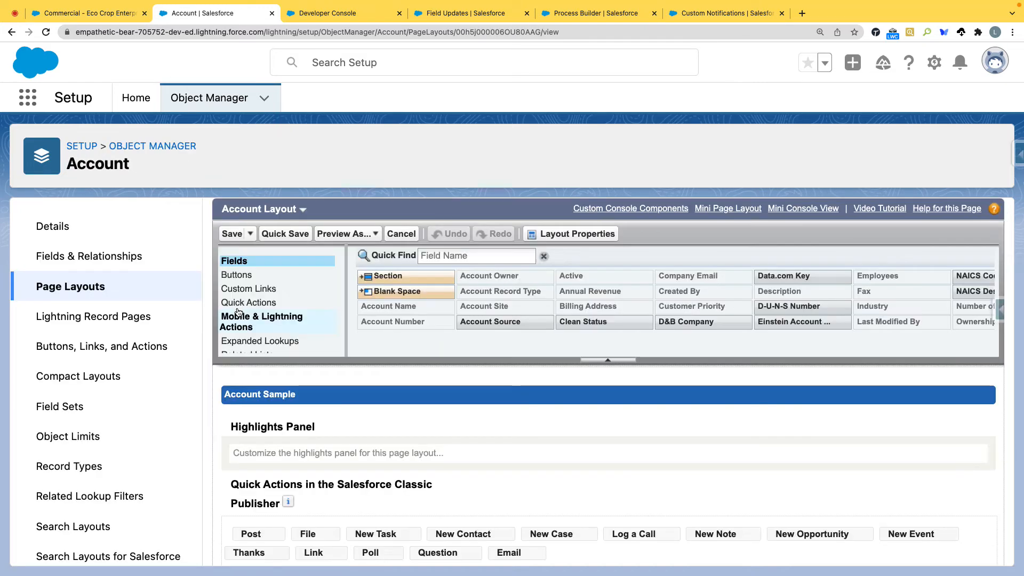
pyautogui.click(248, 344)
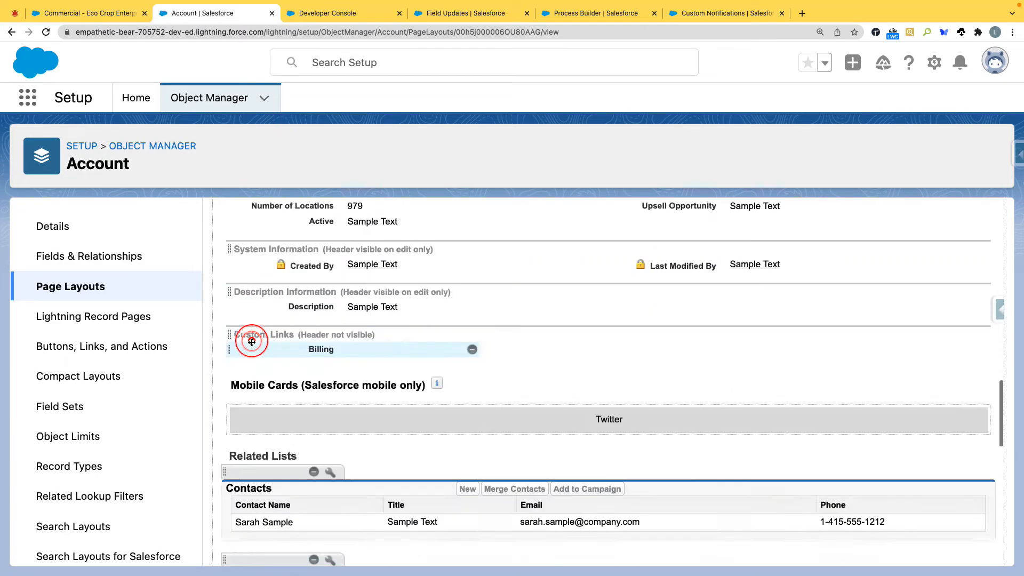
pyautogui.moveTo(391, 254); pyautogui.dragTo(244, 385)
pyautogui.click(229, 212)
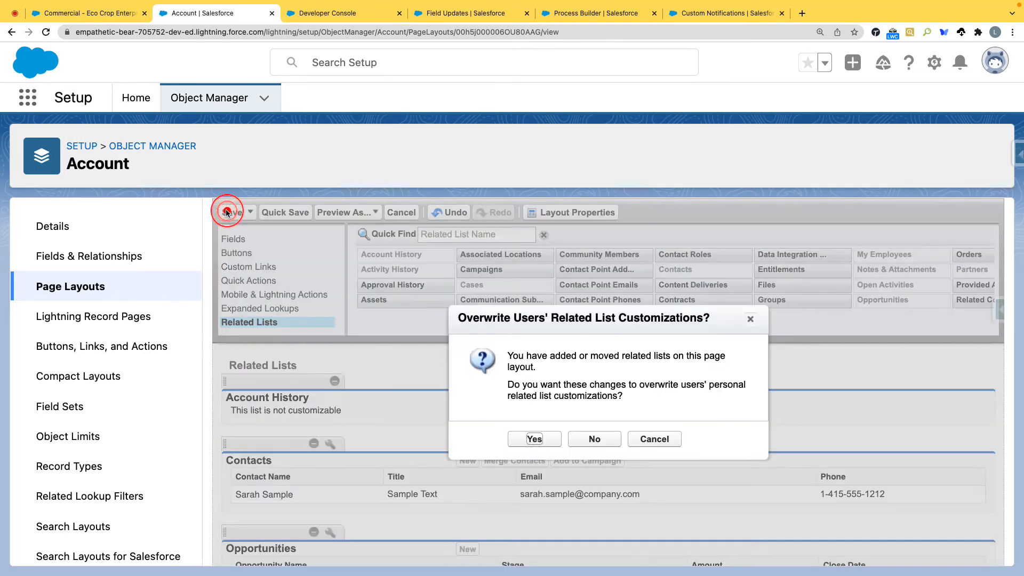
pyautogui.click(534, 439)
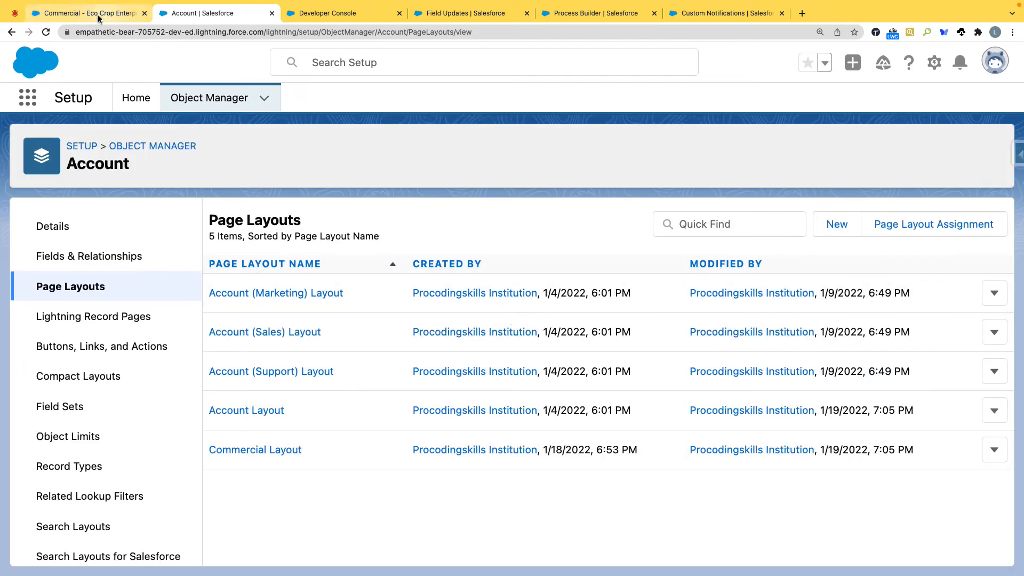
# Step: Reload the Commercial - Eco Crop Enterprise account and examine its Account History related list
pyautogui.click(101, 13)
pyautogui.click(47, 32)
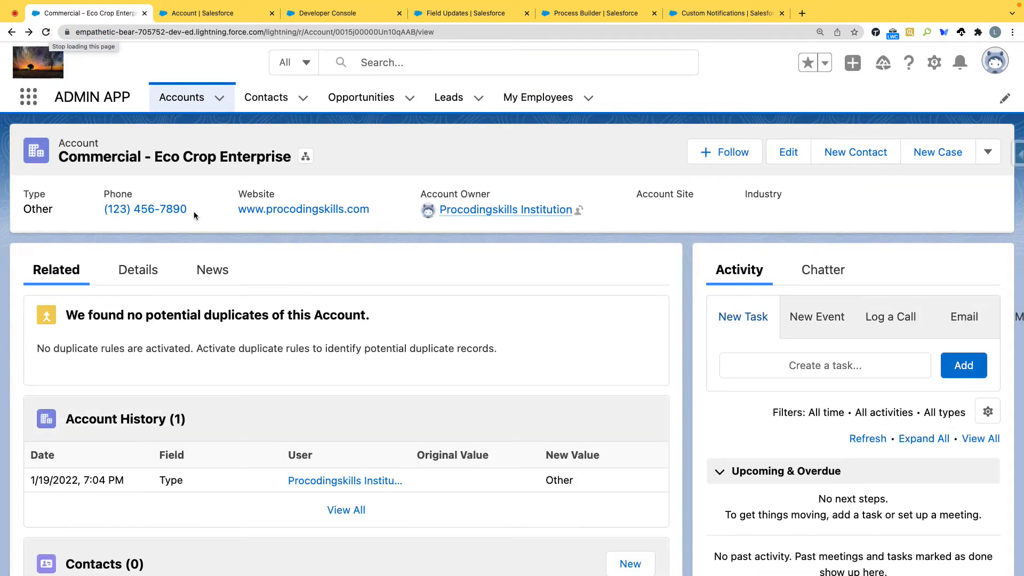
pyautogui.scroll(-3, 193, 213)
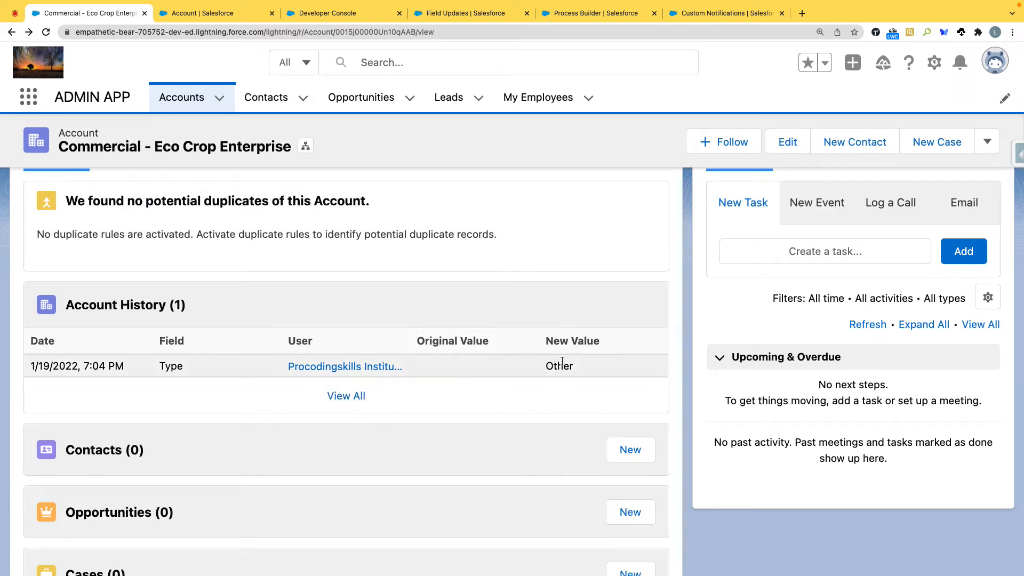
pyautogui.scroll(3, 404, 347)
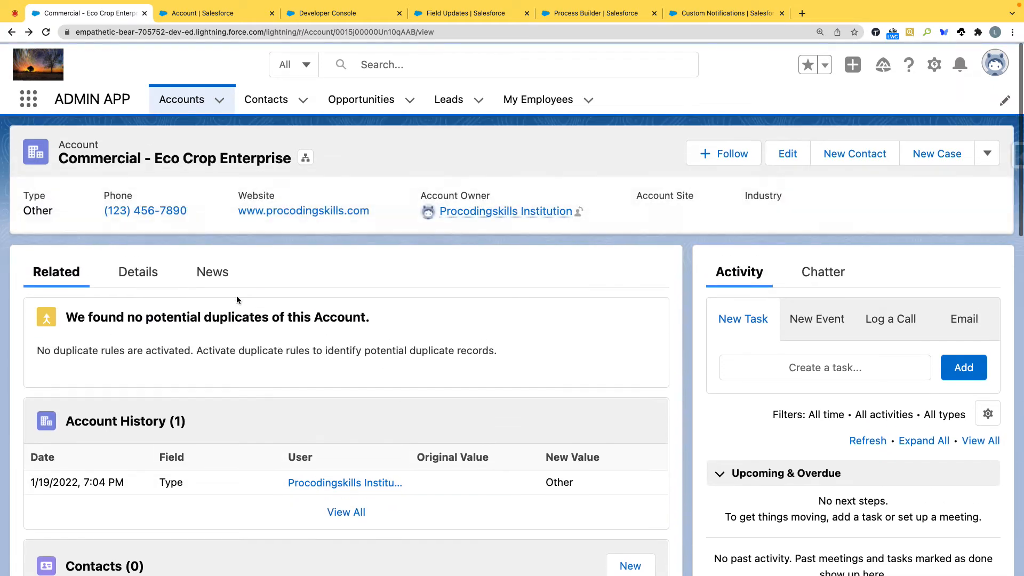
# Step: Set the Commercial - Eco Crop Enterprise account's Type to Prospect, save the record and review its related lists
pyautogui.click(789, 156)
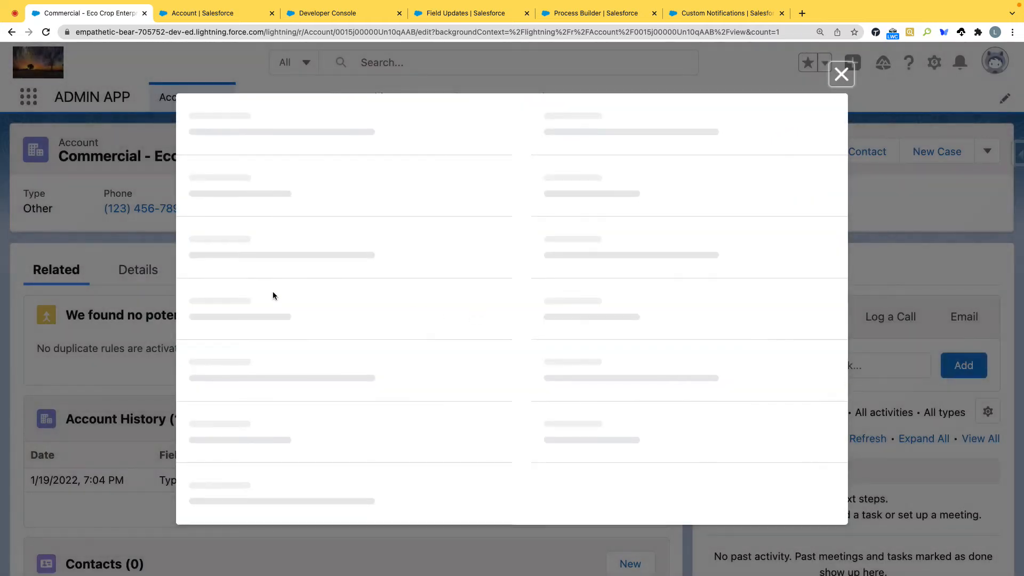
pyautogui.scroll(-2, 298, 304)
pyautogui.scroll(-5, 305, 309)
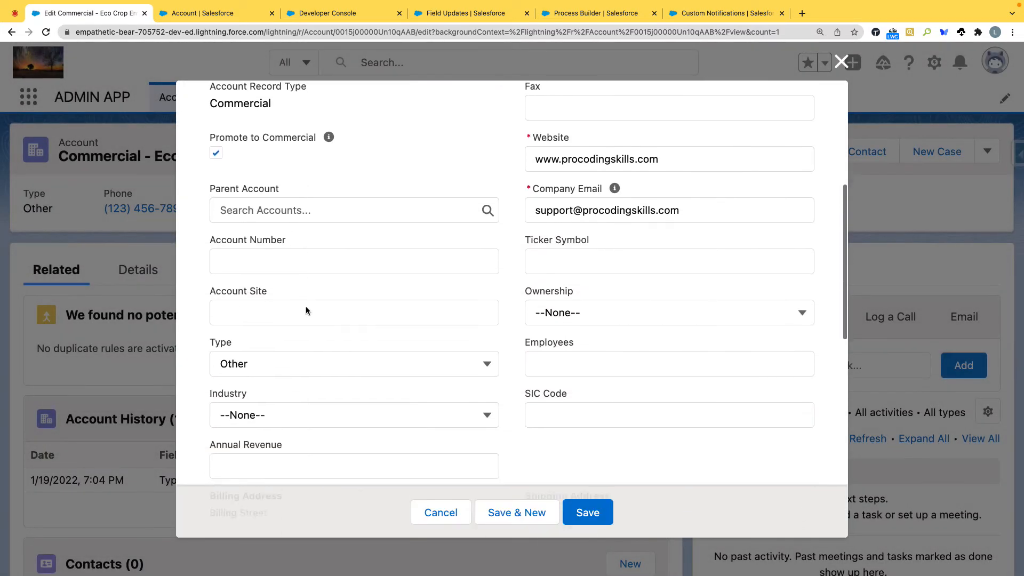
pyautogui.click(343, 315)
pyautogui.click(319, 368)
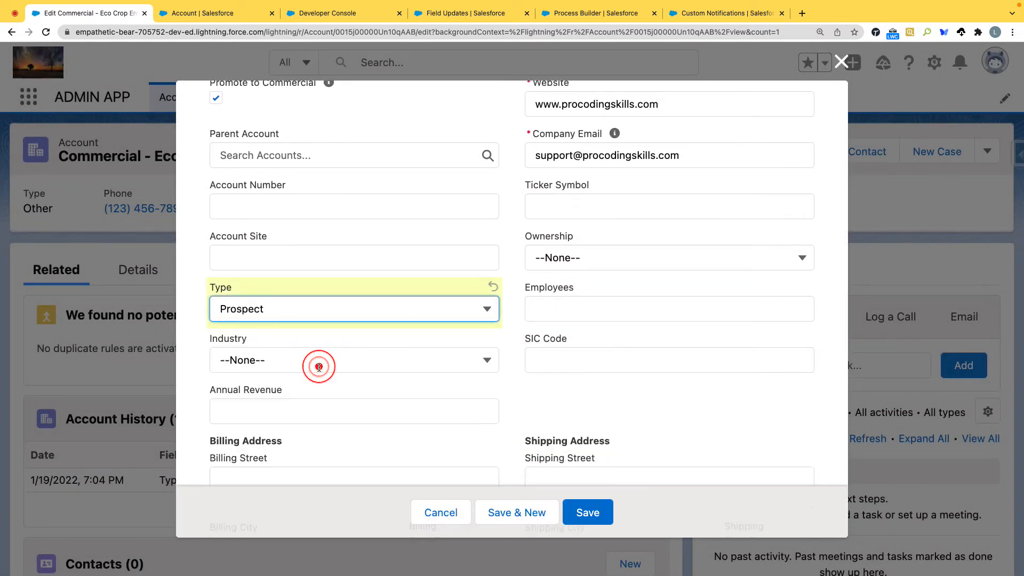
pyautogui.click(589, 513)
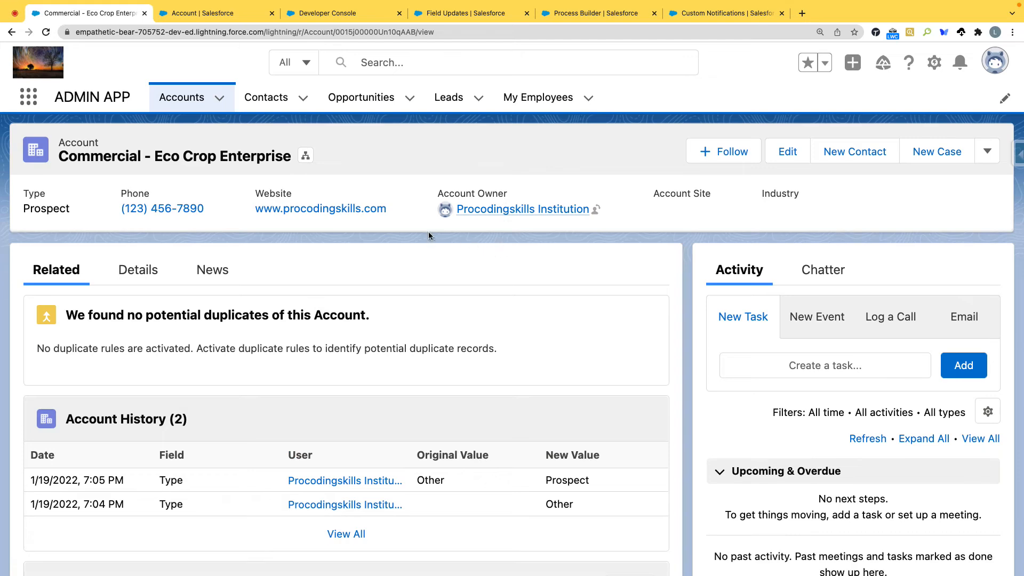
pyautogui.scroll(-6, 430, 248)
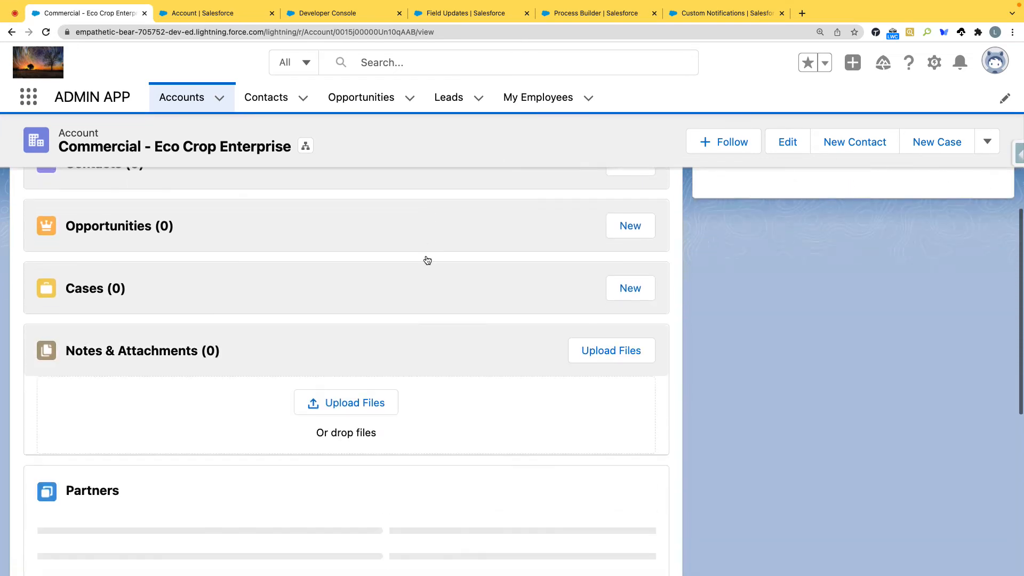
pyautogui.scroll(15, 427, 256)
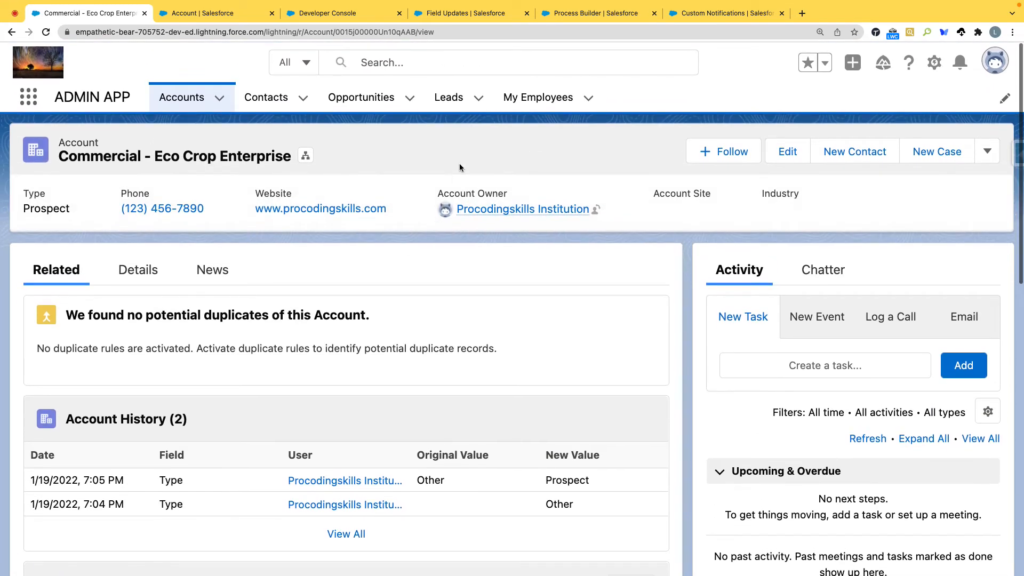
# Step: Open the employee record Pro-0009 from the recently viewed My Employees
pyautogui.click(526, 98)
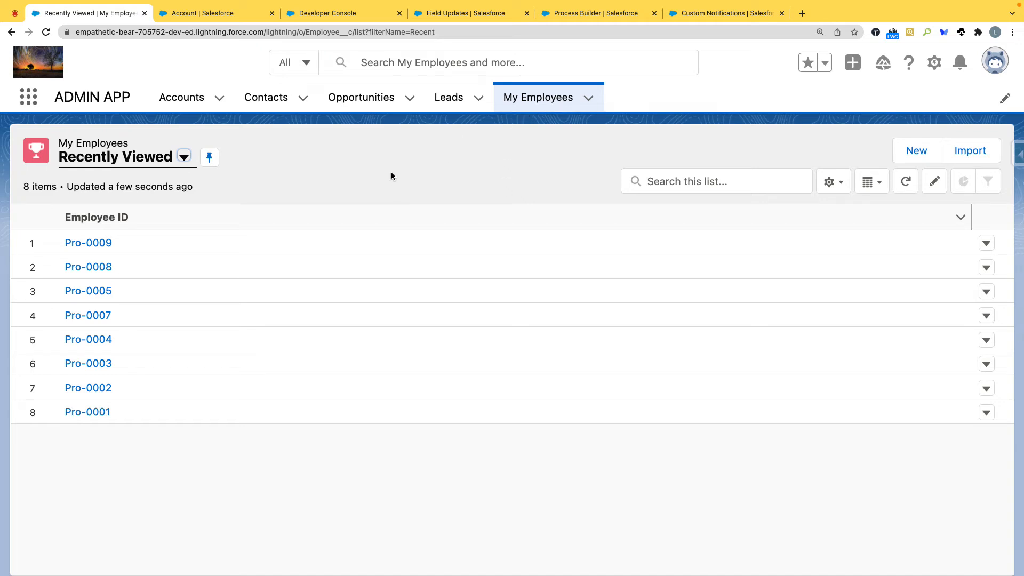
pyautogui.click(87, 244)
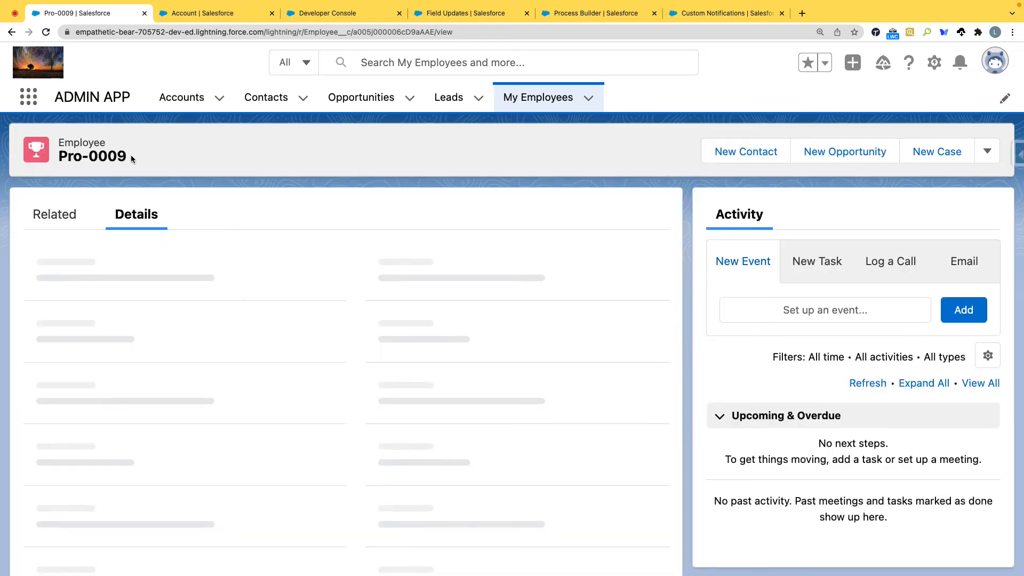
pyautogui.moveTo(130, 156); pyautogui.dragTo(58, 155)
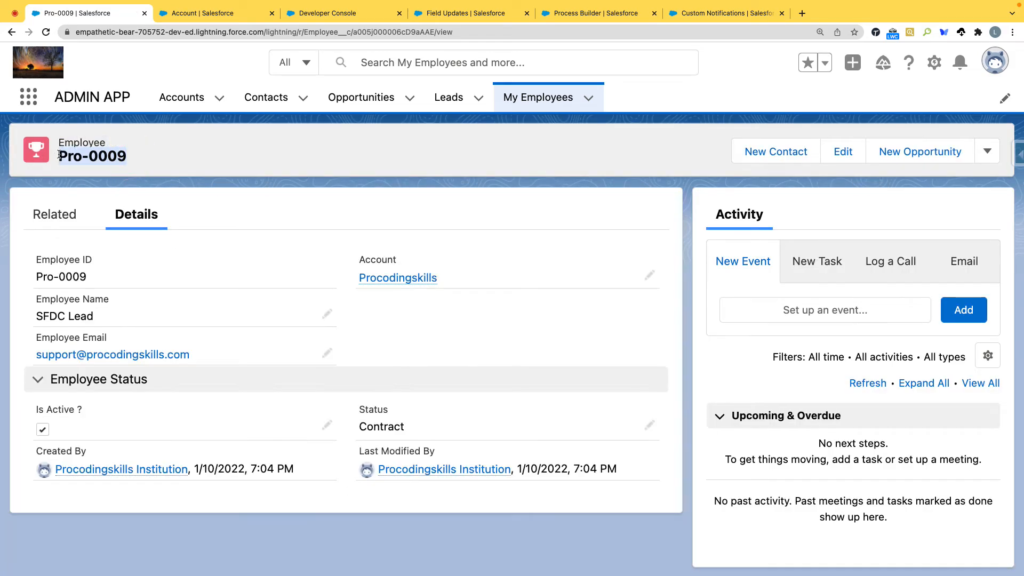
# Step: Show all immediate actions of the Is Account Promotable ? criteria in the Account Process
pyautogui.click(604, 15)
pyautogui.click(102, 14)
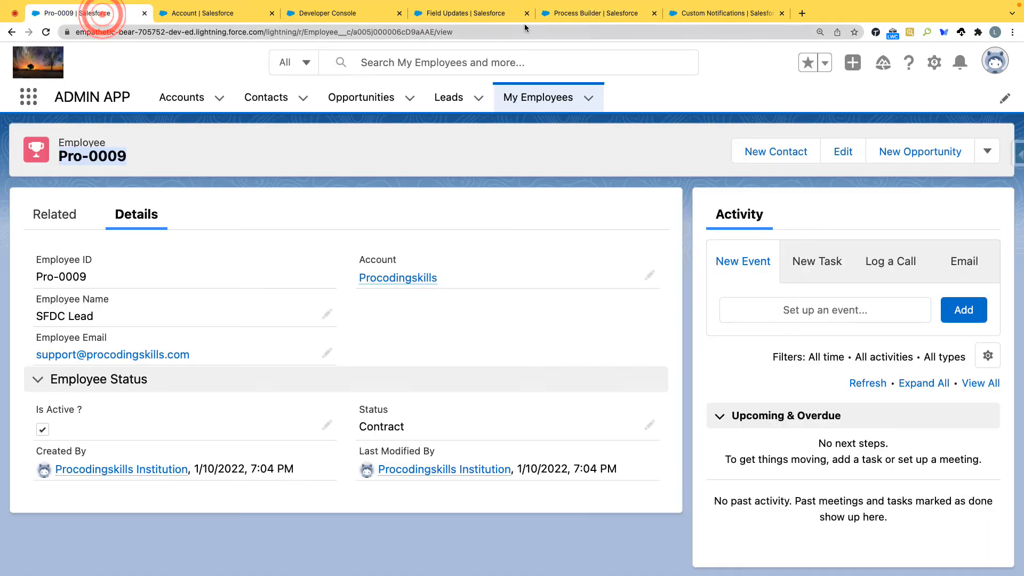
pyautogui.click(584, 13)
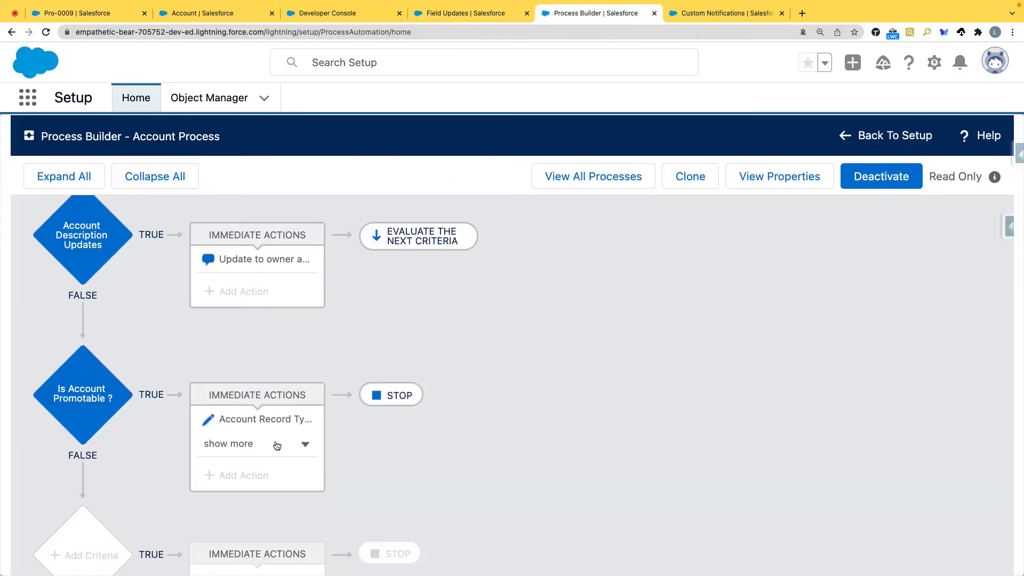
pyautogui.click(258, 443)
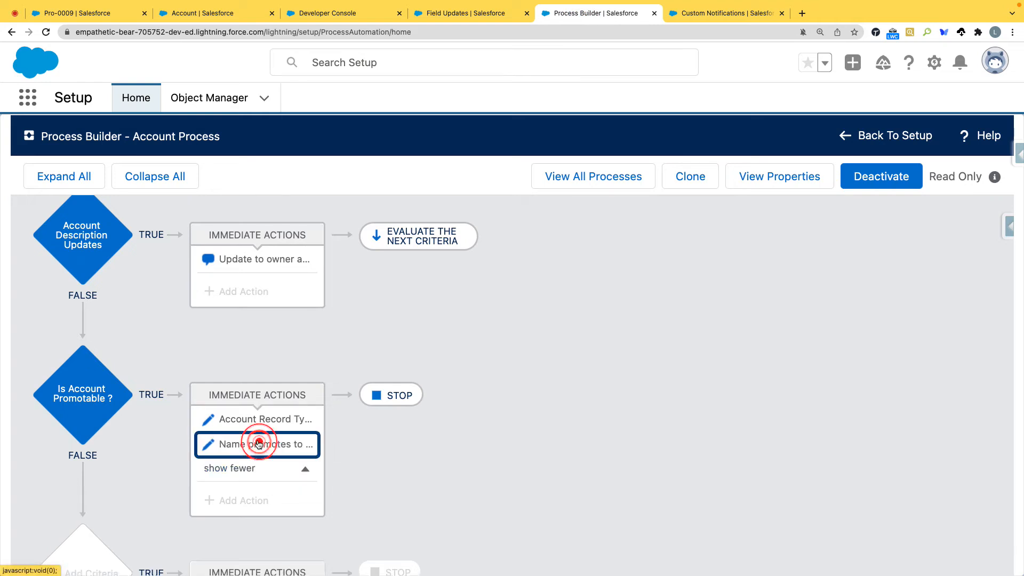
# Step: Return to the Pro-0009 employee record and check its linked account
pyautogui.click(100, 13)
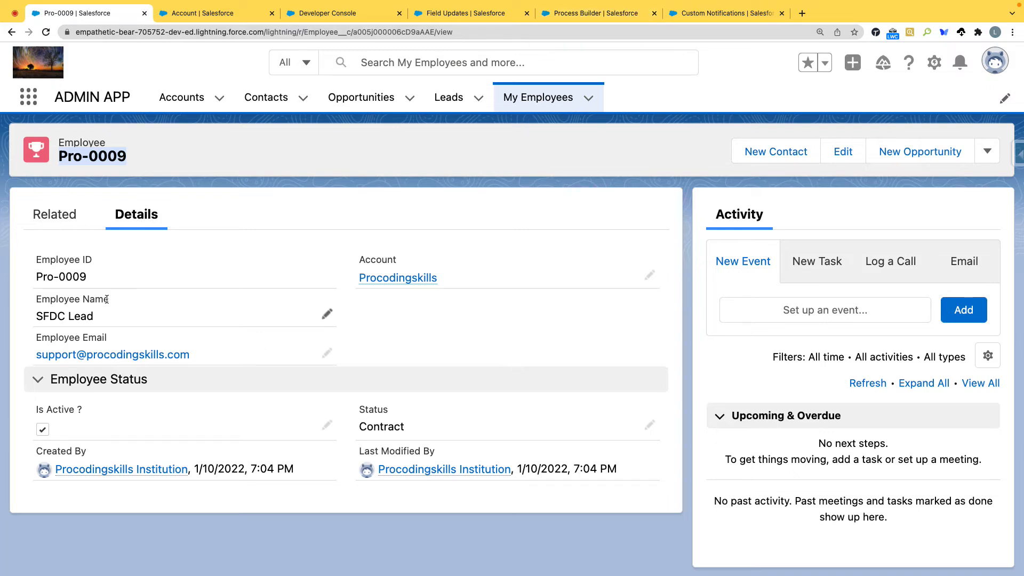
pyautogui.moveTo(354, 281); pyautogui.dragTo(412, 277)
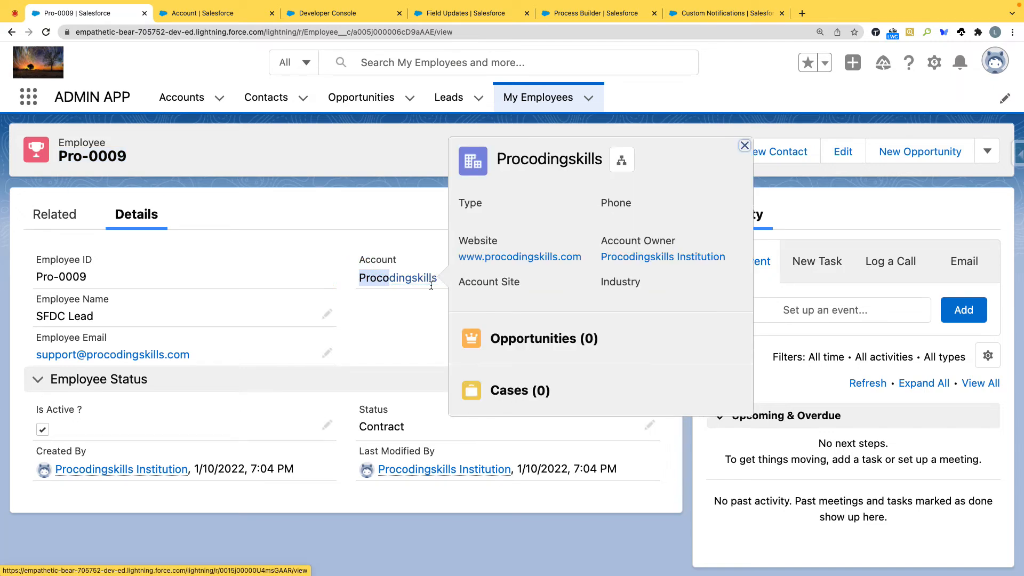
pyautogui.click(427, 313)
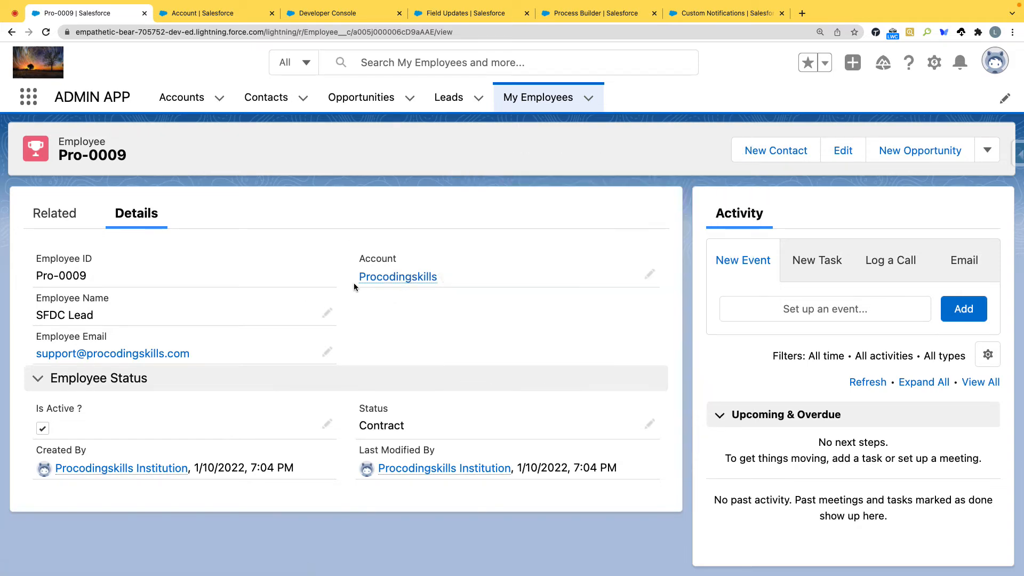
# Step: Open the Procodingskills account linked to employee Pro-0009 in a new browser tab
pyautogui.click(211, 12)
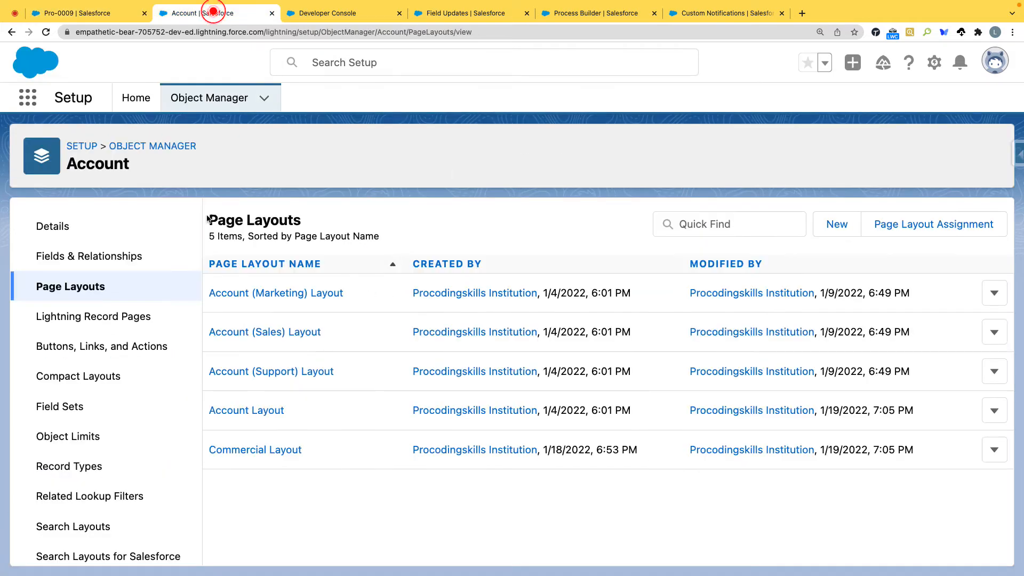
pyautogui.click(38, 106)
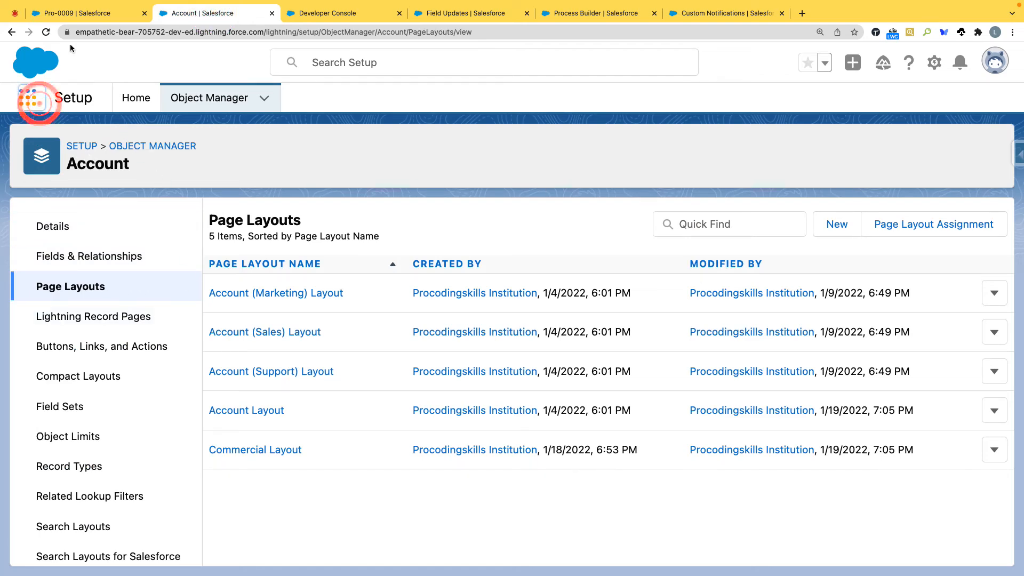
pyautogui.click(78, 13)
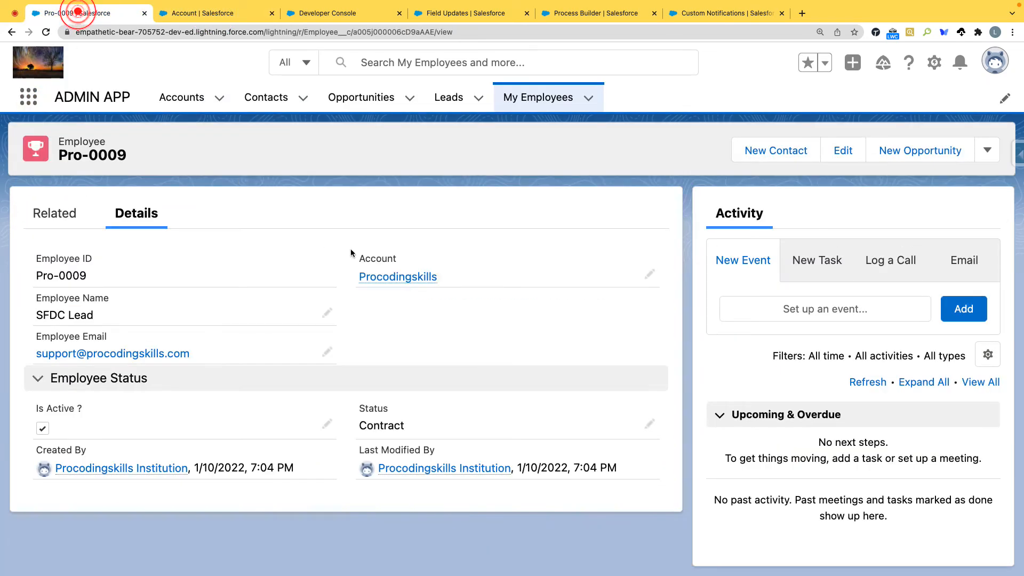
pyautogui.keyDown('super'); pyautogui.click(400, 277); pyautogui.keyUp('super')
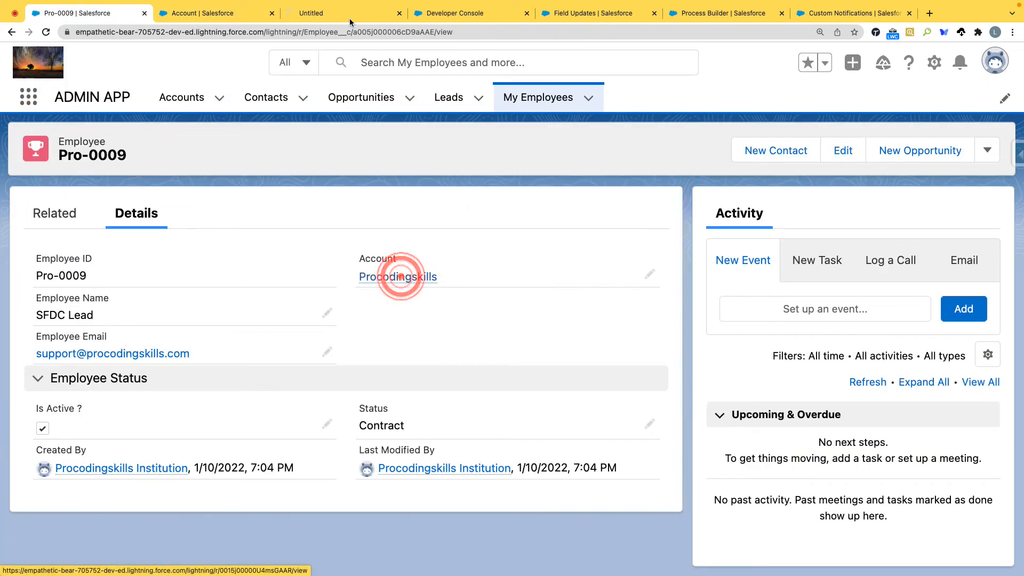
# Step: Close the Account setup page and review the Procodingskills account's details, from employee assignment down to Promote to Commercial
pyautogui.click(271, 14)
pyautogui.click(219, 13)
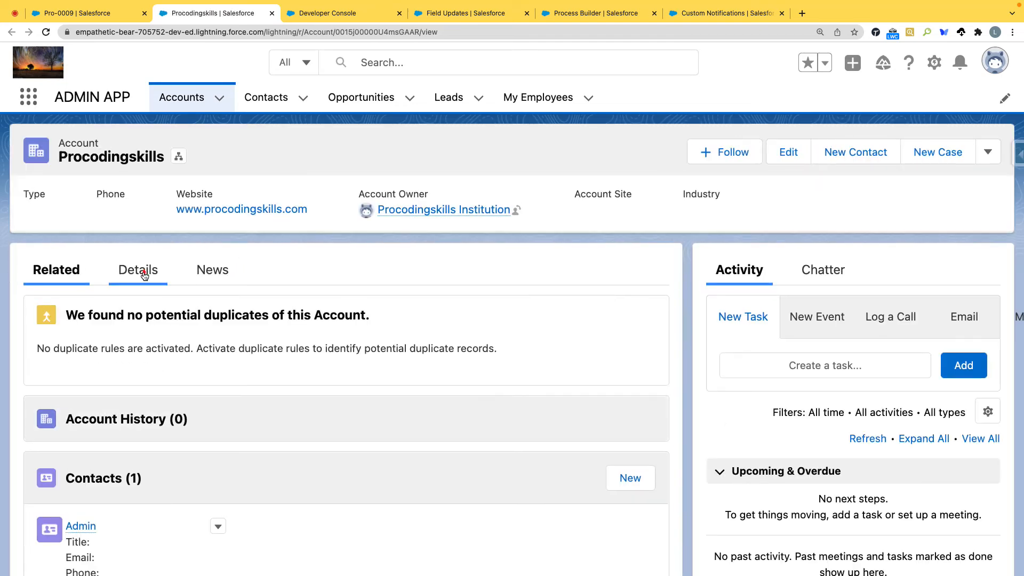
pyautogui.click(144, 275)
pyautogui.scroll(-2, 176, 224)
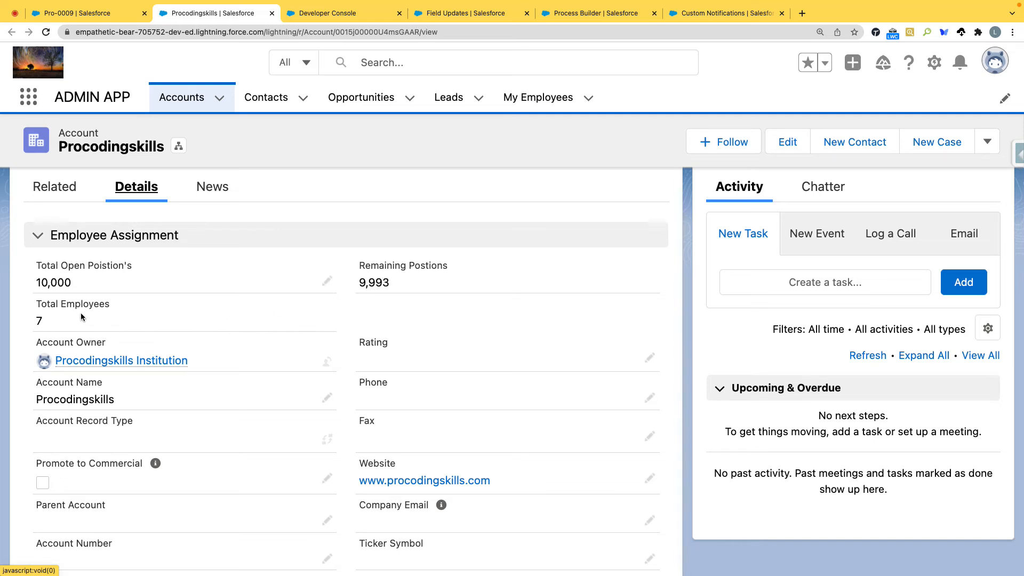
pyautogui.scroll(-3, 98, 317)
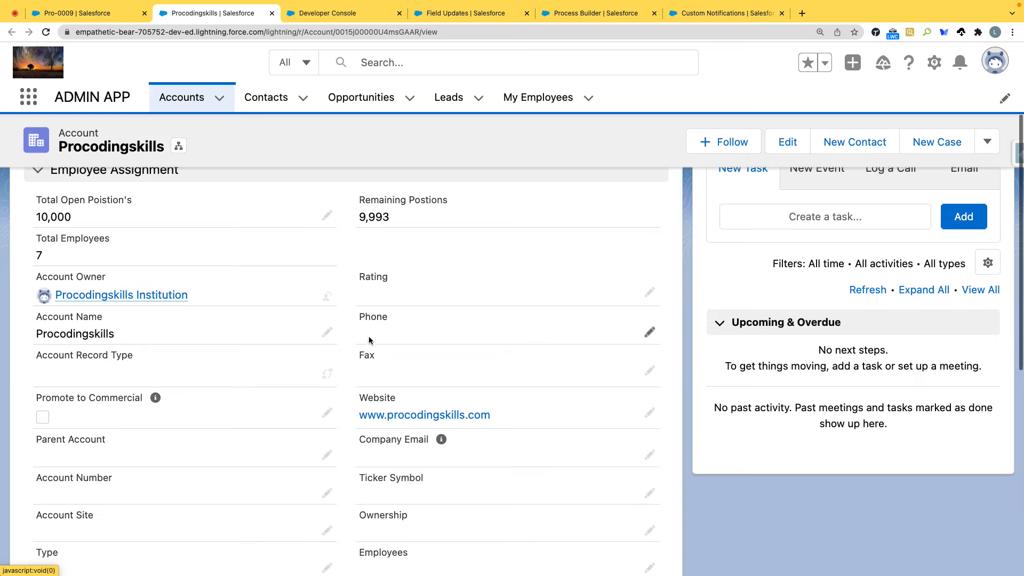
pyautogui.scroll(-5, 368, 371)
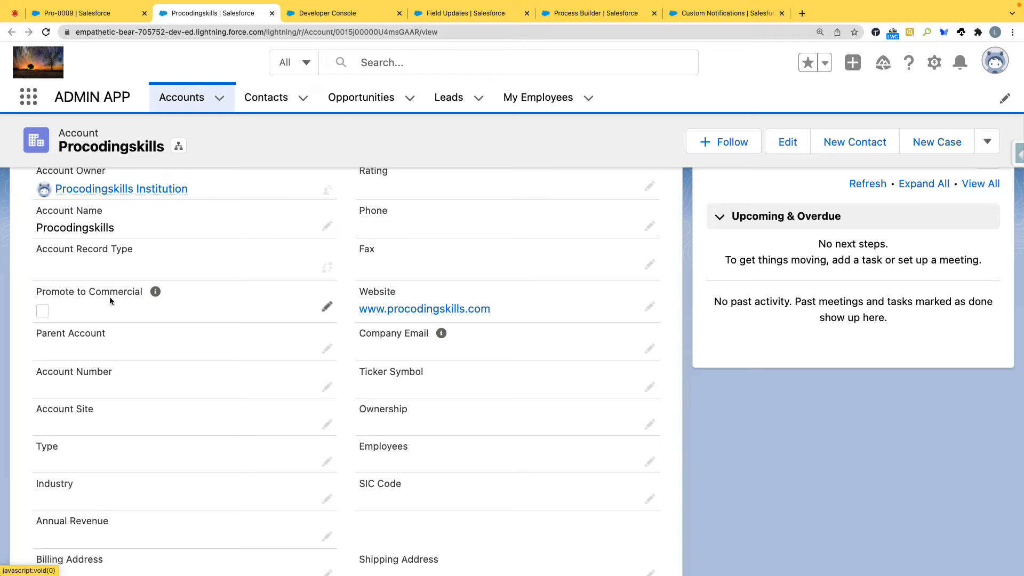
# Step: Open the Pro-0009 employee's record page for editing in Lightning App Builder and locate the Related Record component
pyautogui.click(110, 13)
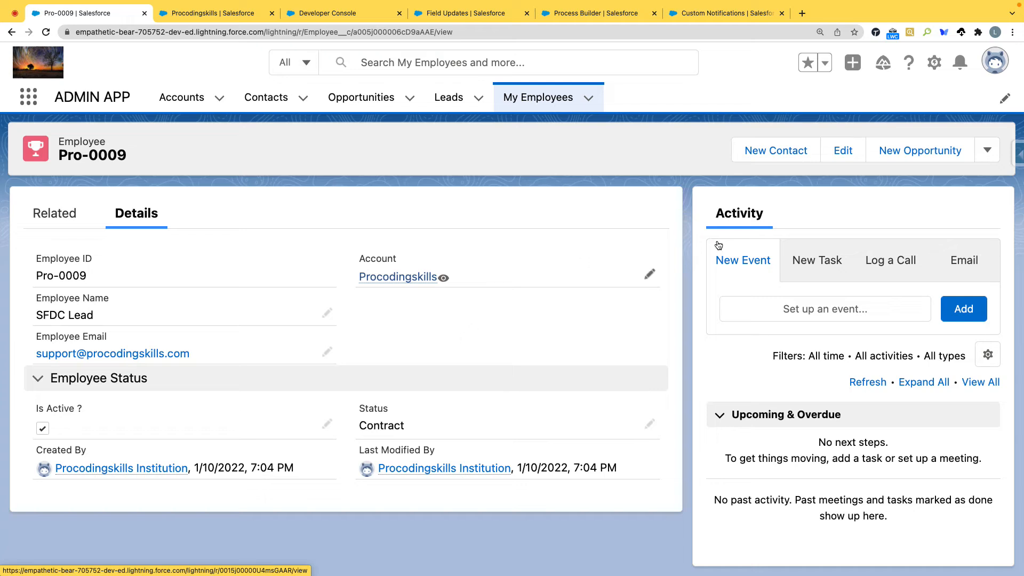
pyautogui.click(933, 64)
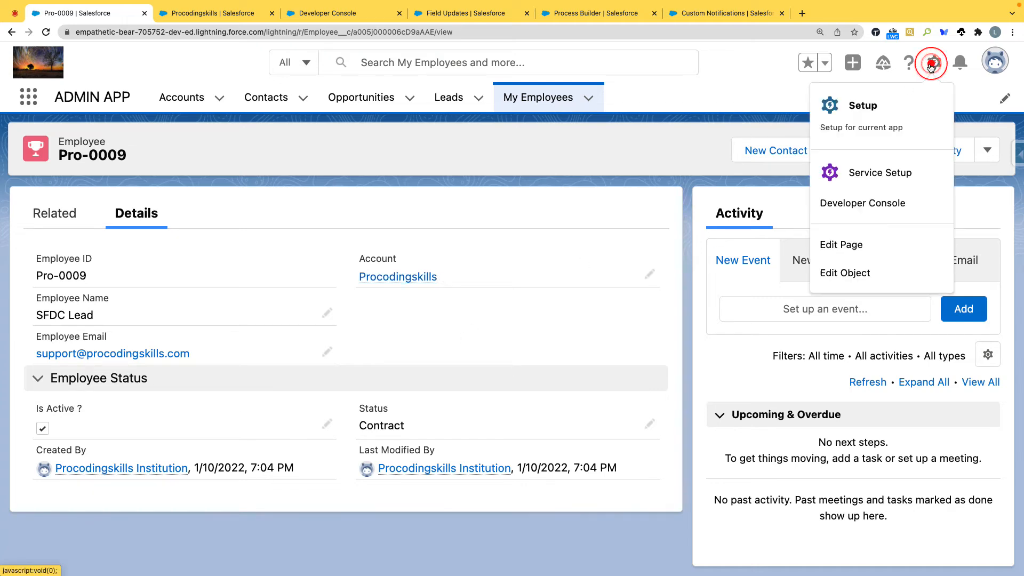
pyautogui.click(838, 249)
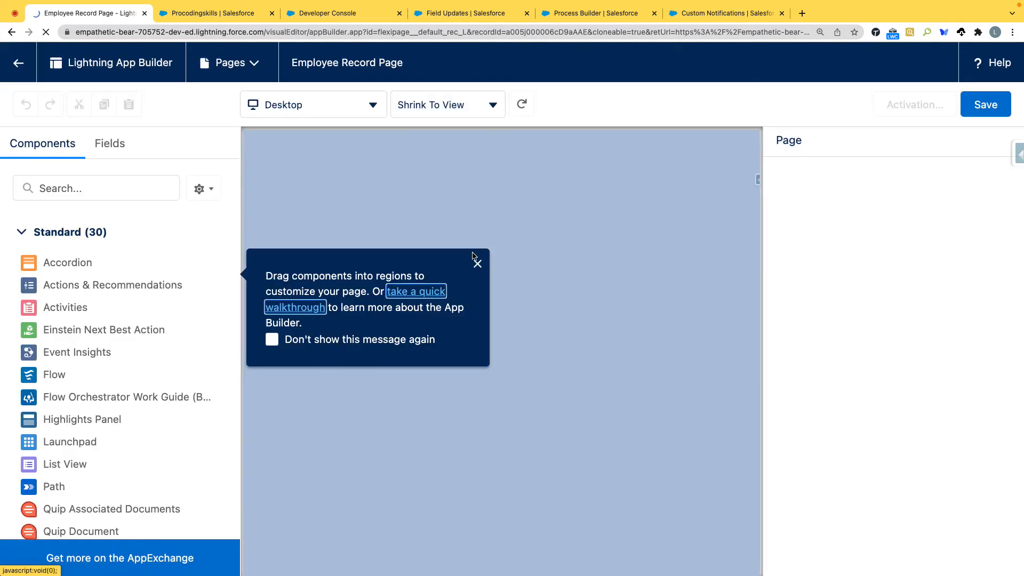
pyautogui.click(478, 265)
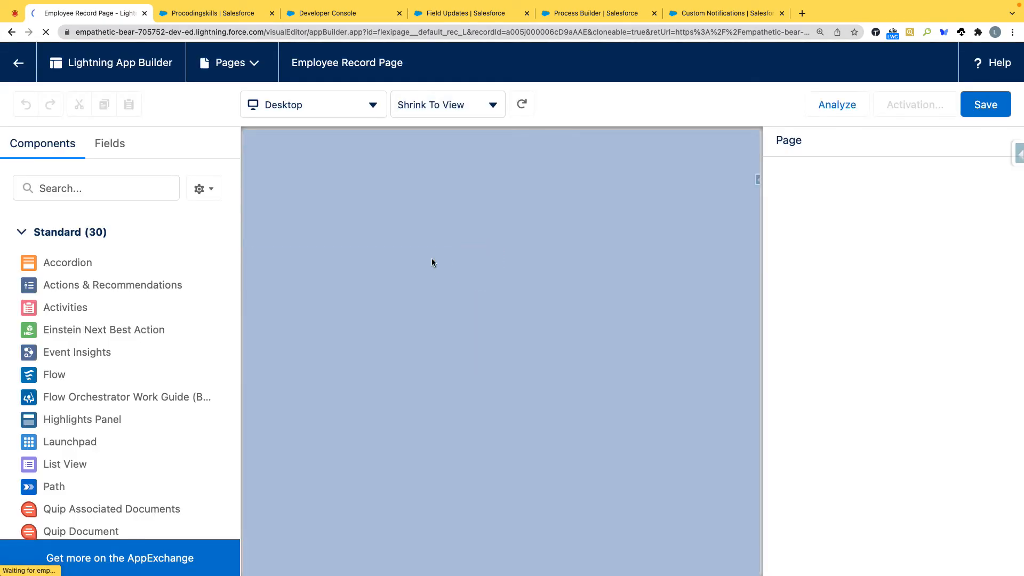
pyautogui.scroll(-5, 62, 291)
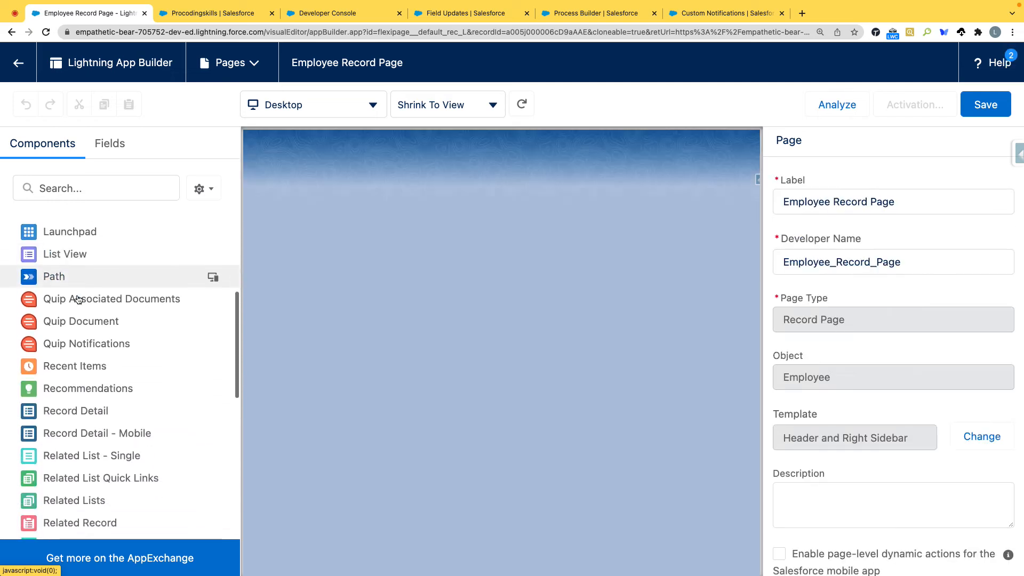
pyautogui.scroll(5, 76, 298)
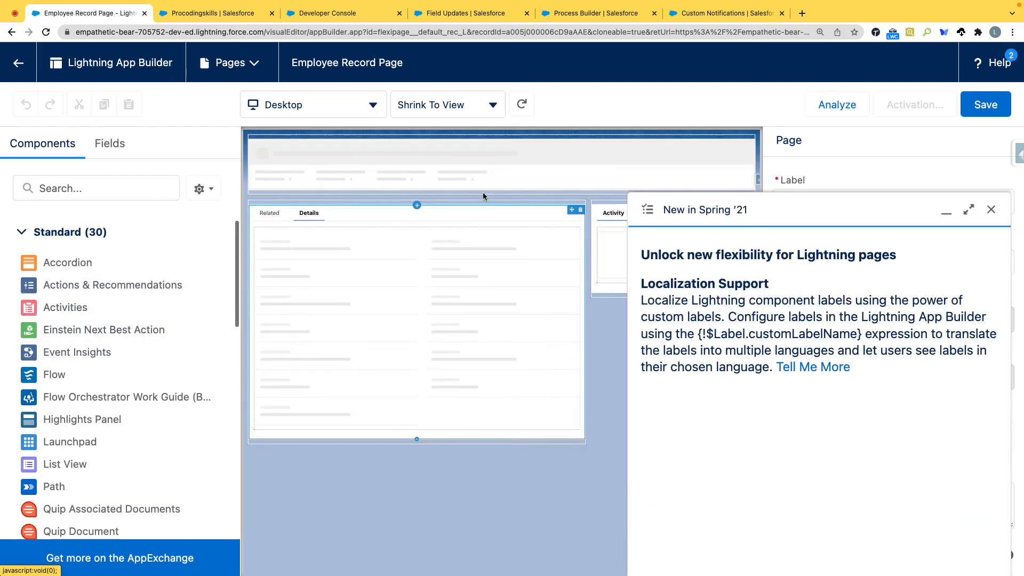
pyautogui.click(991, 210)
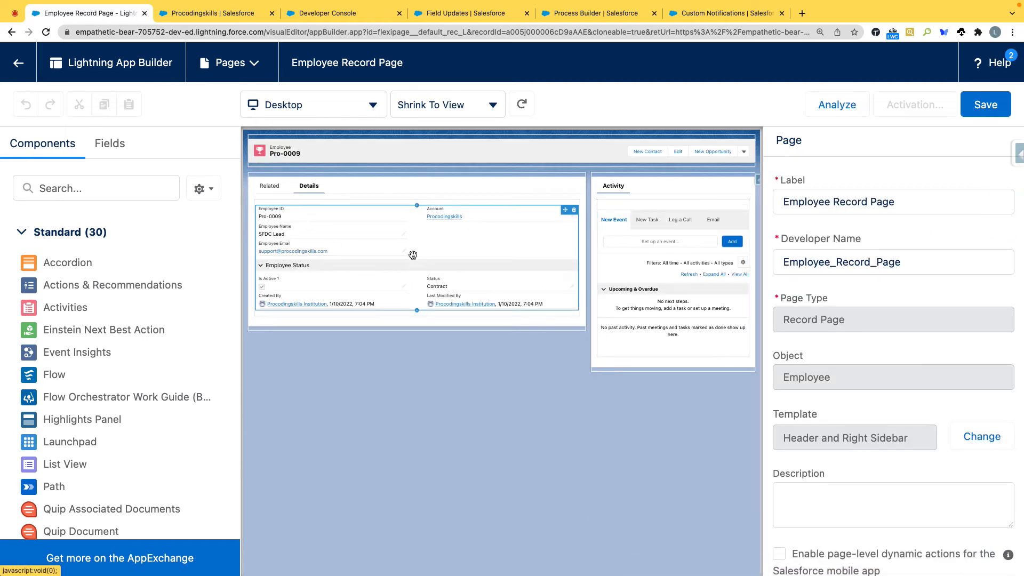
pyautogui.scroll(-5, 156, 309)
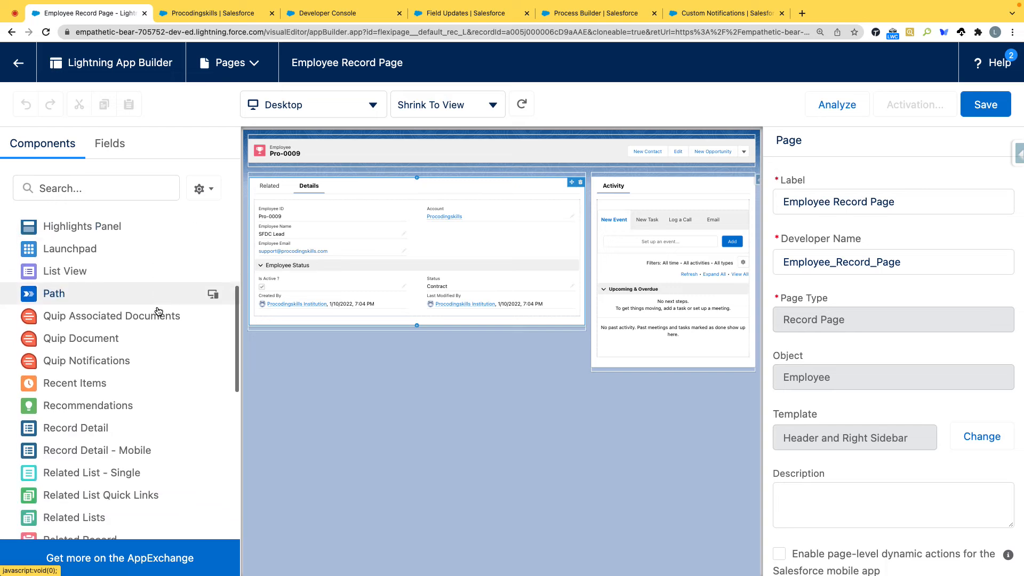
pyautogui.scroll(-3, 157, 309)
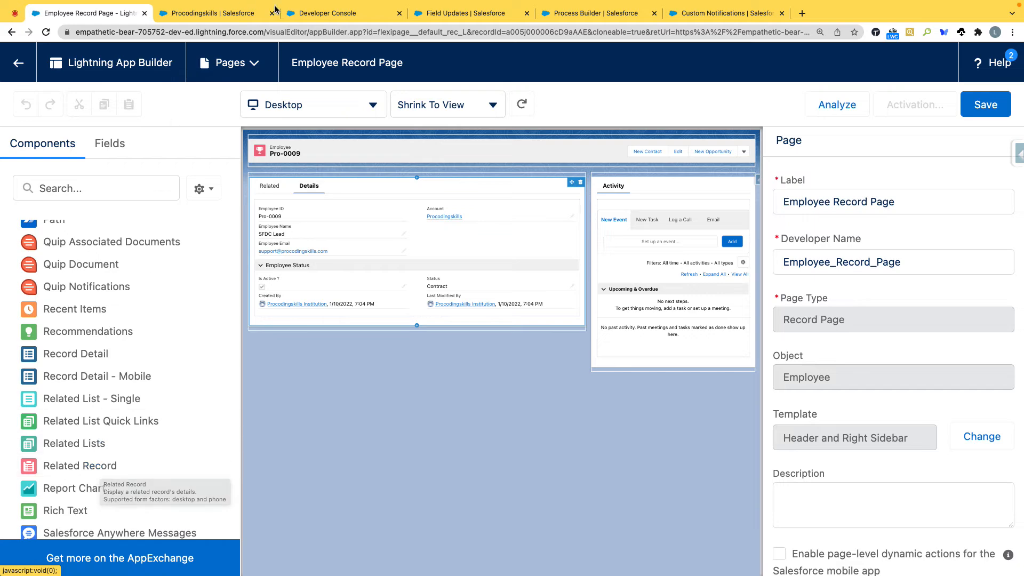
# Step: From the Procodingskills account, open the Account object's setup and show its buttons, links, and actions
pyautogui.click(229, 15)
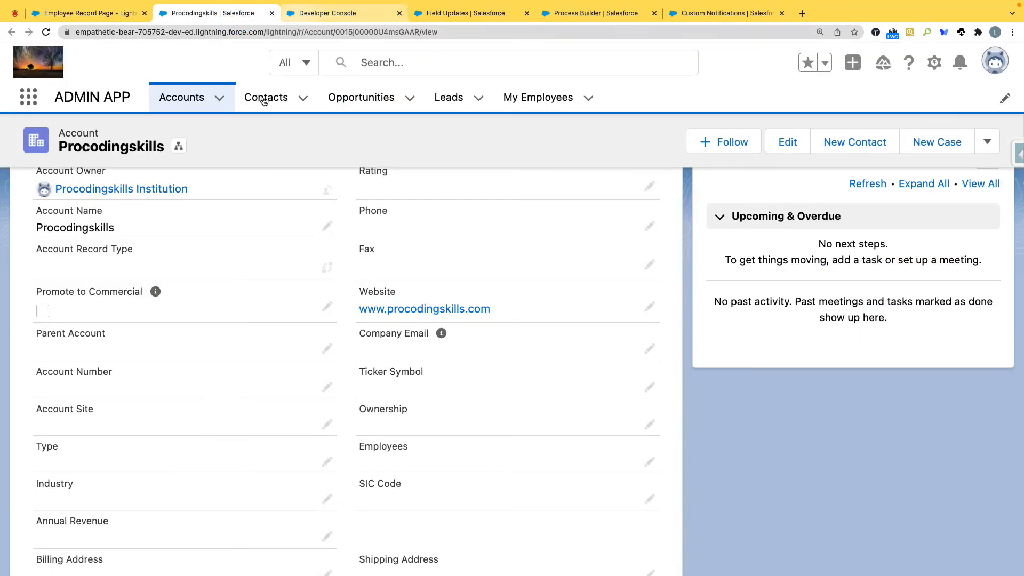
pyautogui.click(936, 64)
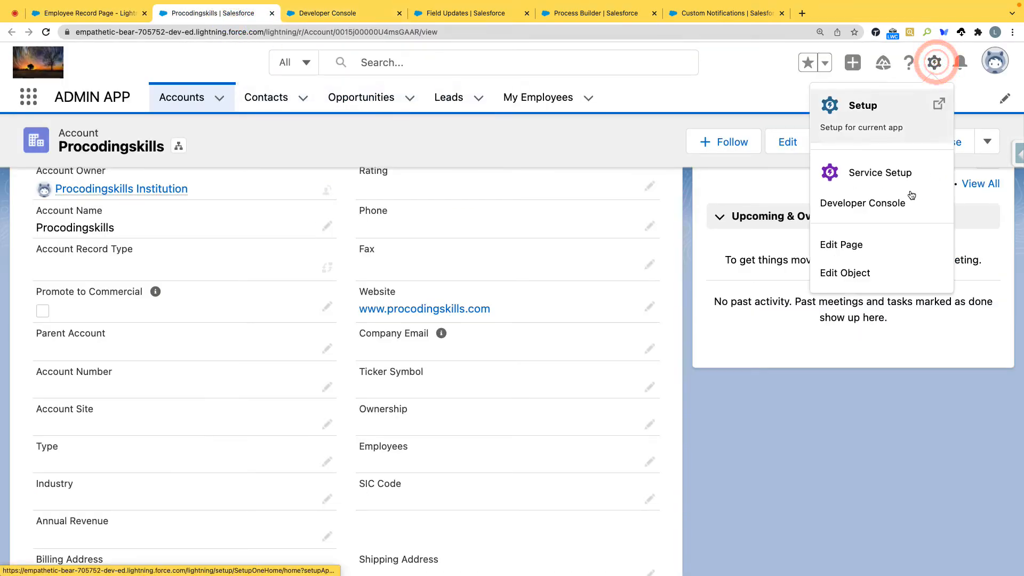
pyautogui.click(848, 272)
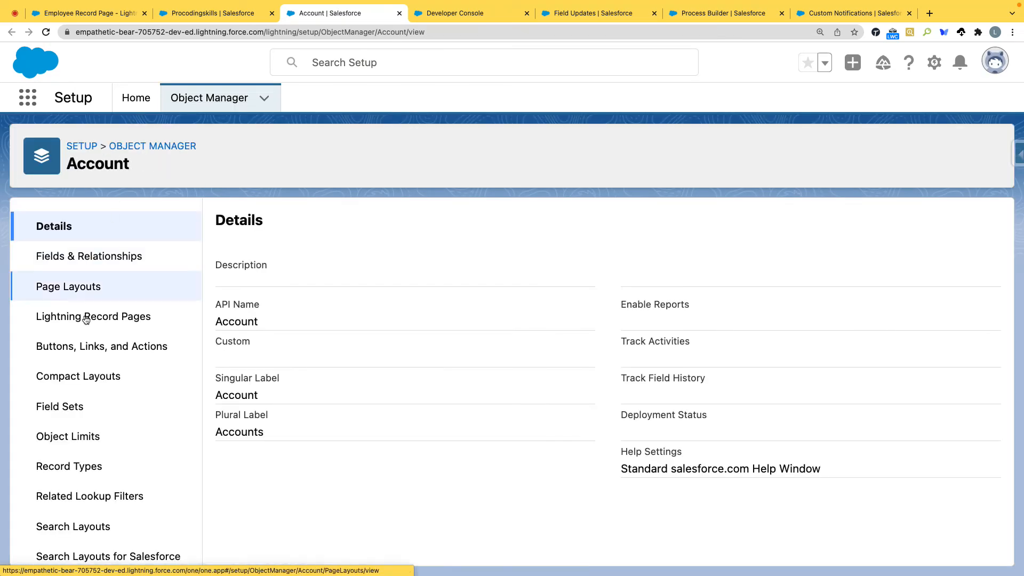
pyautogui.click(137, 351)
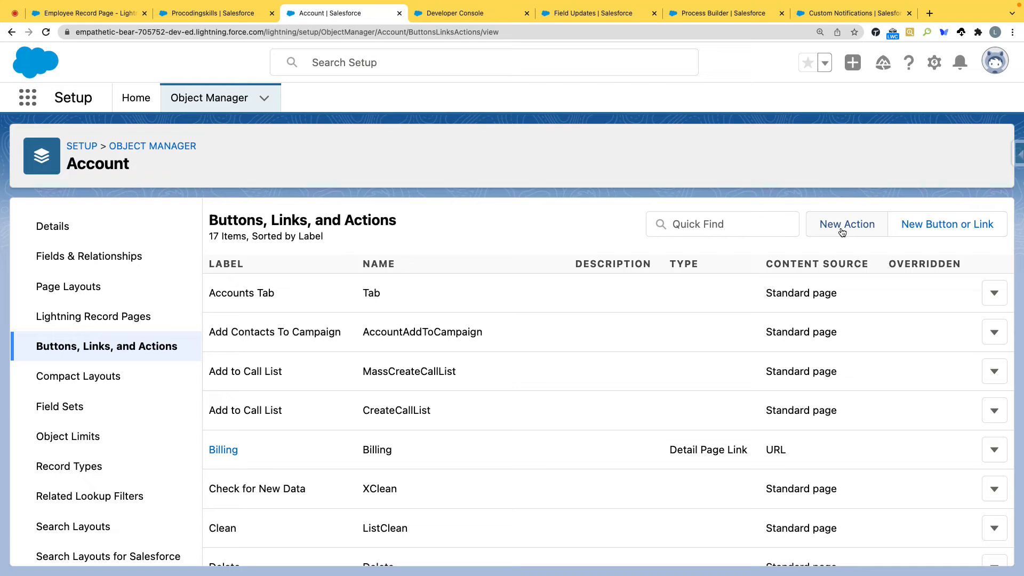
# Step: Start a new Account action of type Update a Record and label it Update Account Action
pyautogui.click(842, 231)
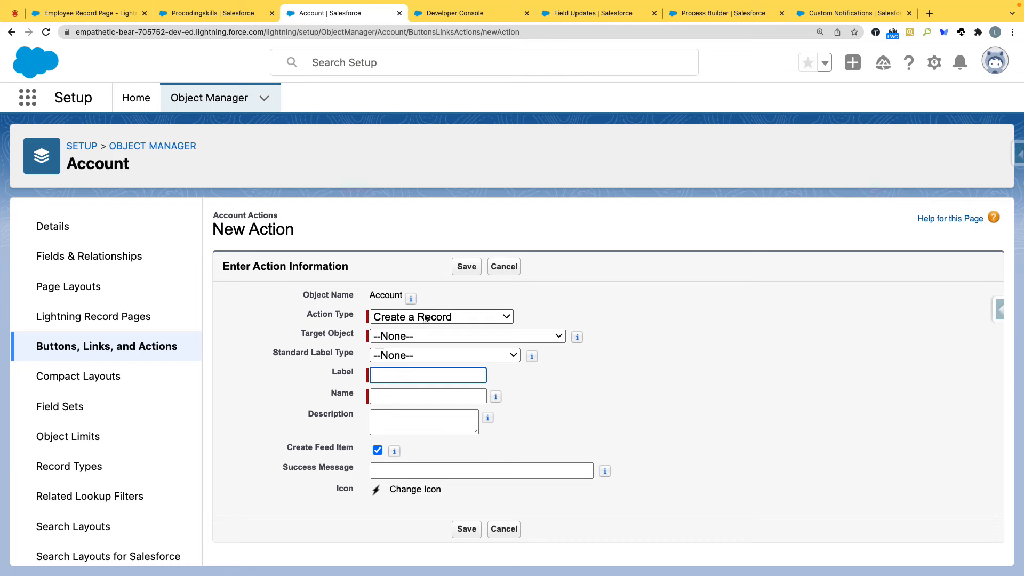
pyautogui.click(424, 317)
pyautogui.click(411, 384)
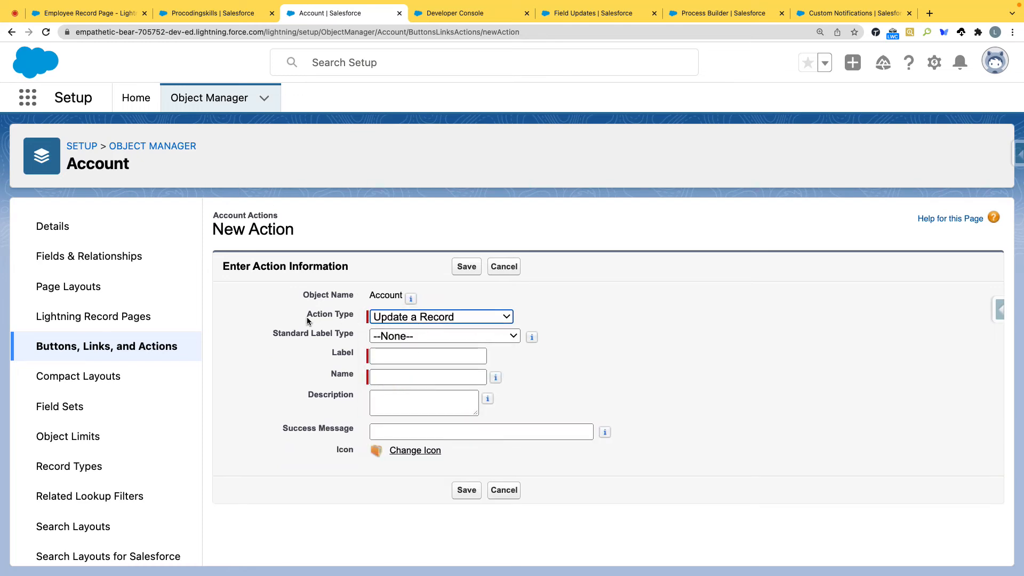
pyautogui.click(382, 322)
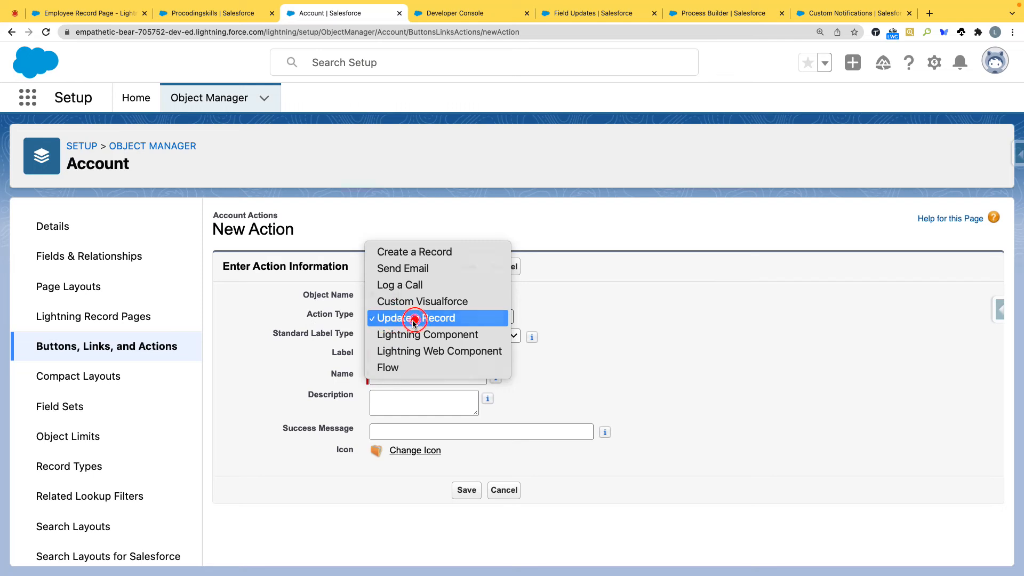
pyautogui.click(387, 314)
pyautogui.click(386, 359)
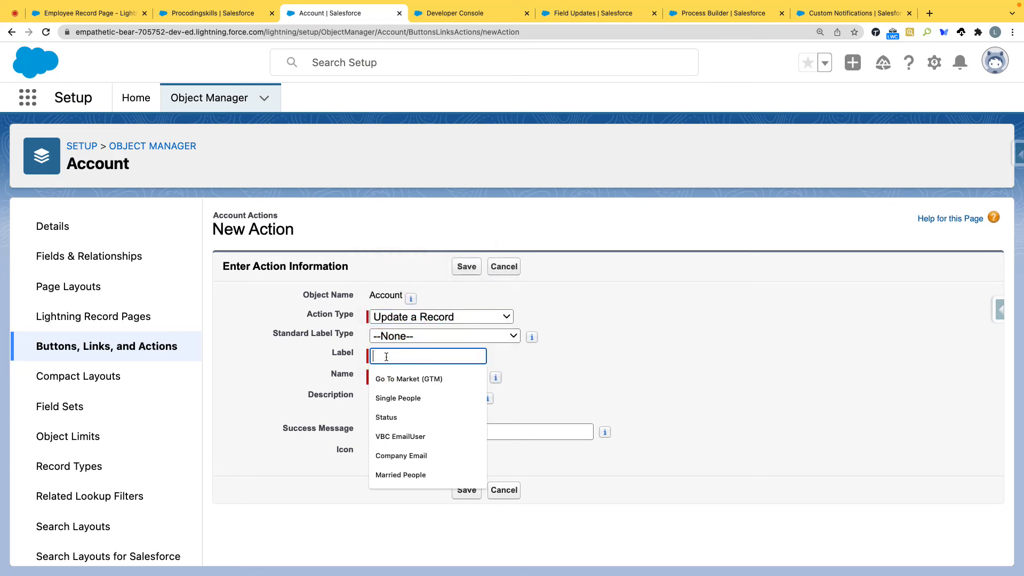
pyautogui.click(393, 337)
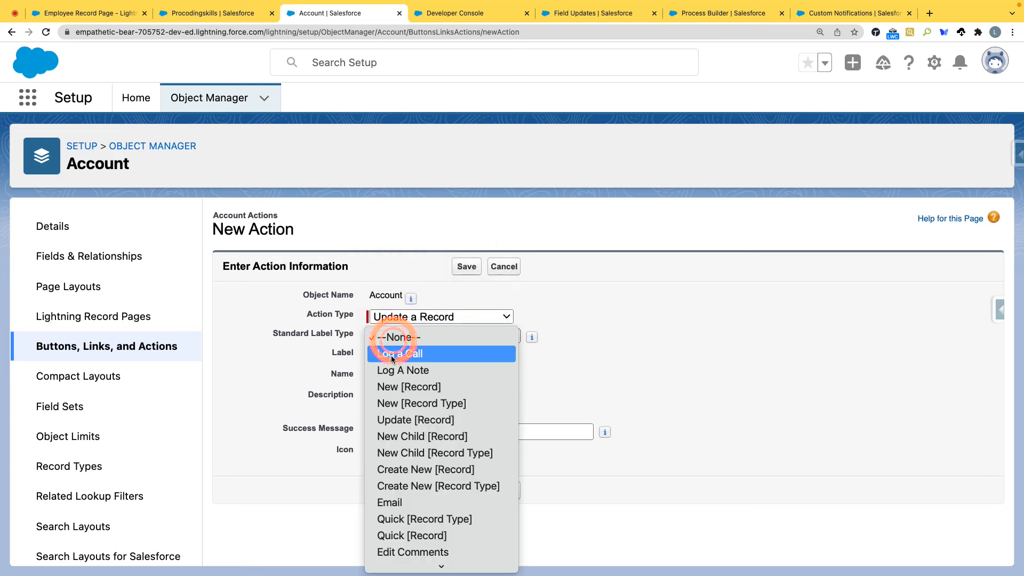
pyautogui.click(614, 346)
pyautogui.click(426, 358)
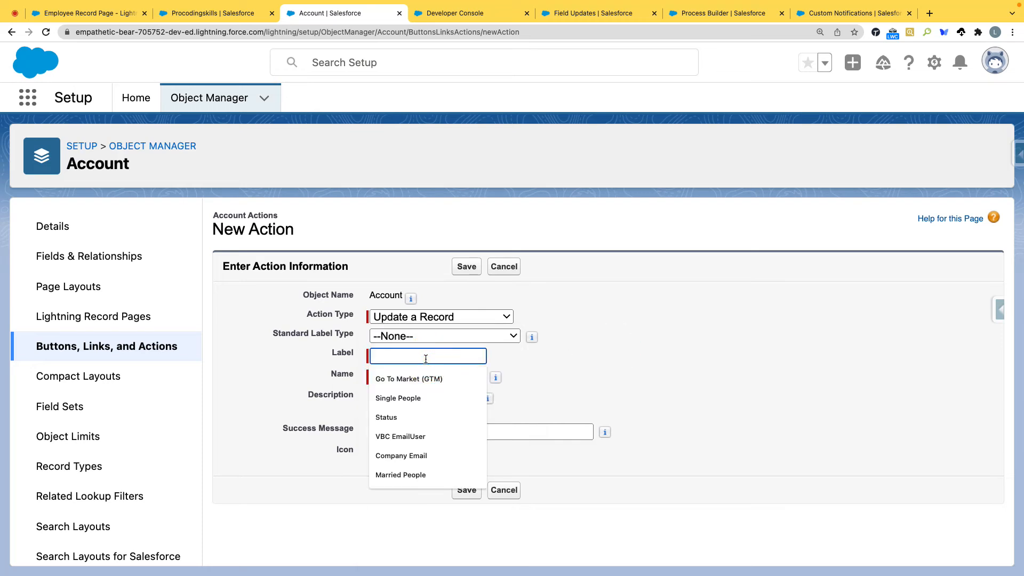
pyautogui.write('Update Account Action')
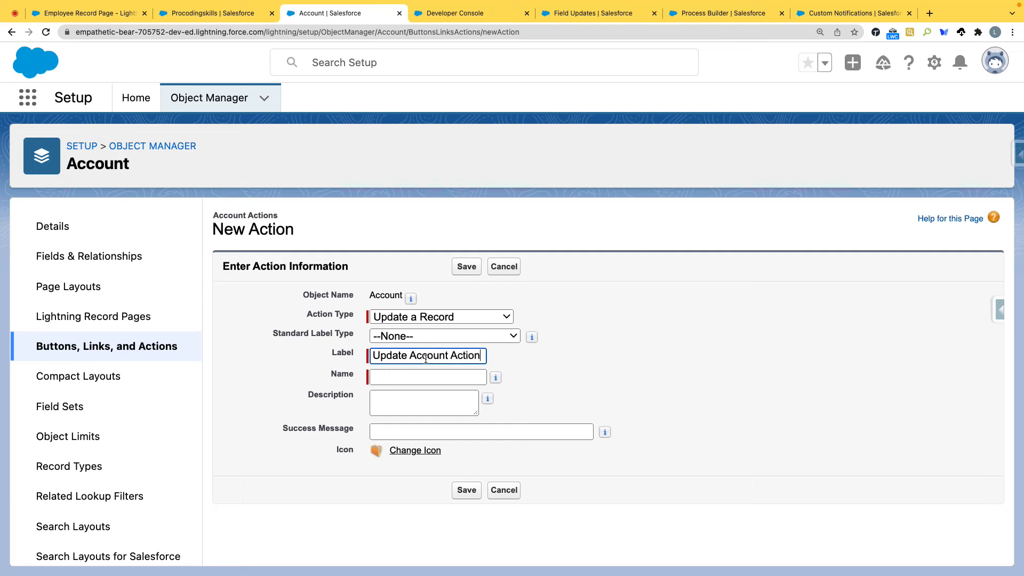
pyautogui.press('Tab')
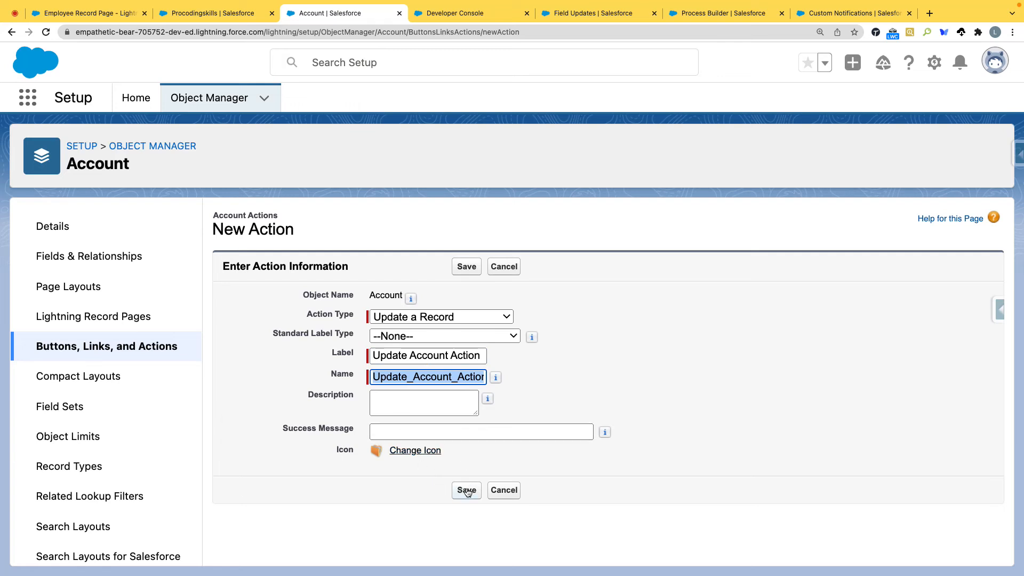
# Step: Set the action's success message to "Updated your Account from Action" and save the action
pyautogui.click(456, 432)
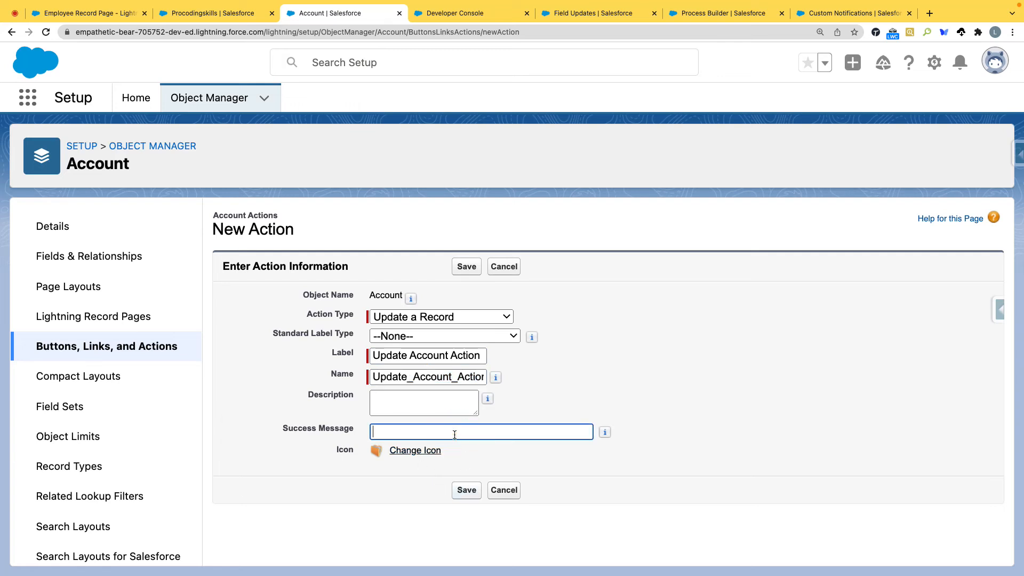
pyautogui.write('pdated')
pyautogui.press('super+a')
pyautogui.write('Updated')
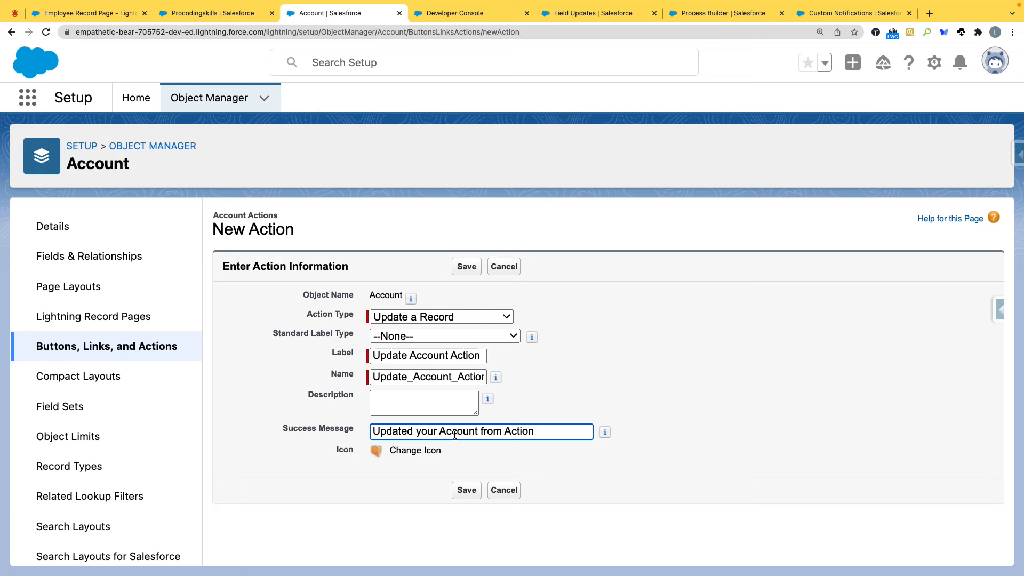
pyautogui.click(467, 490)
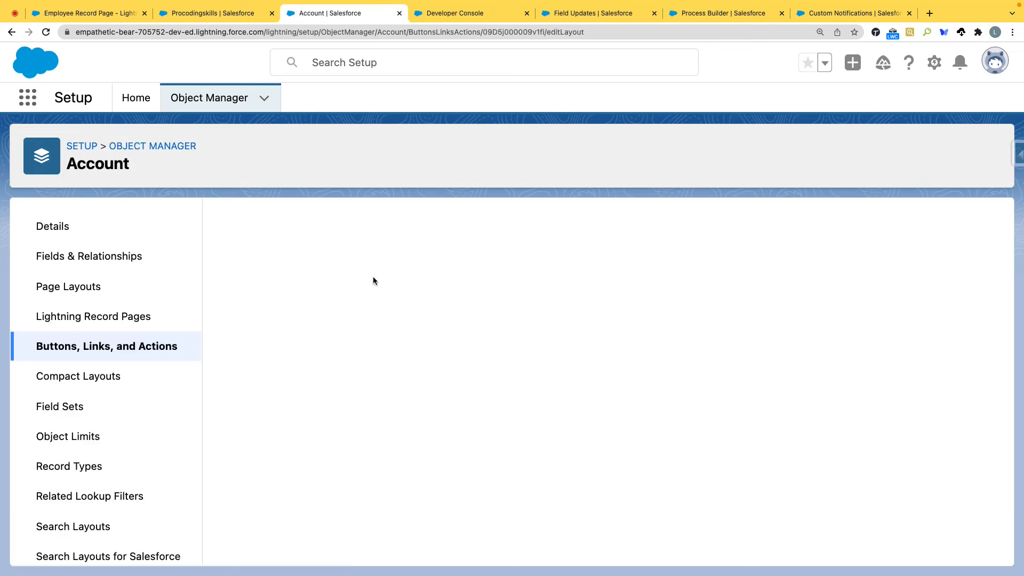
# Step: Add a Related Record component below the details on the Employee Record Page with Account as its lookup field, and save the page
pyautogui.click(89, 12)
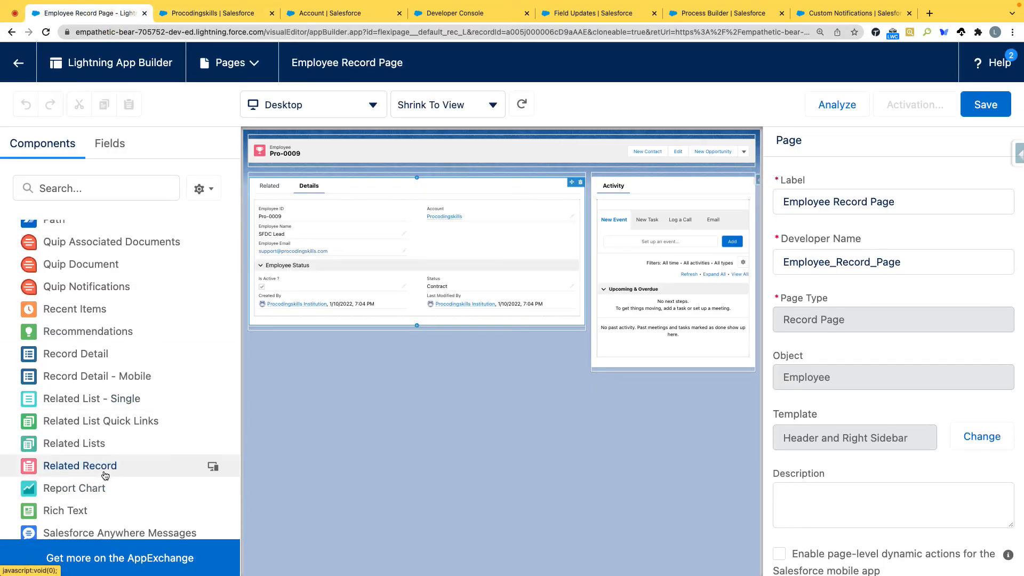
pyautogui.moveTo(102, 467); pyautogui.dragTo(356, 327)
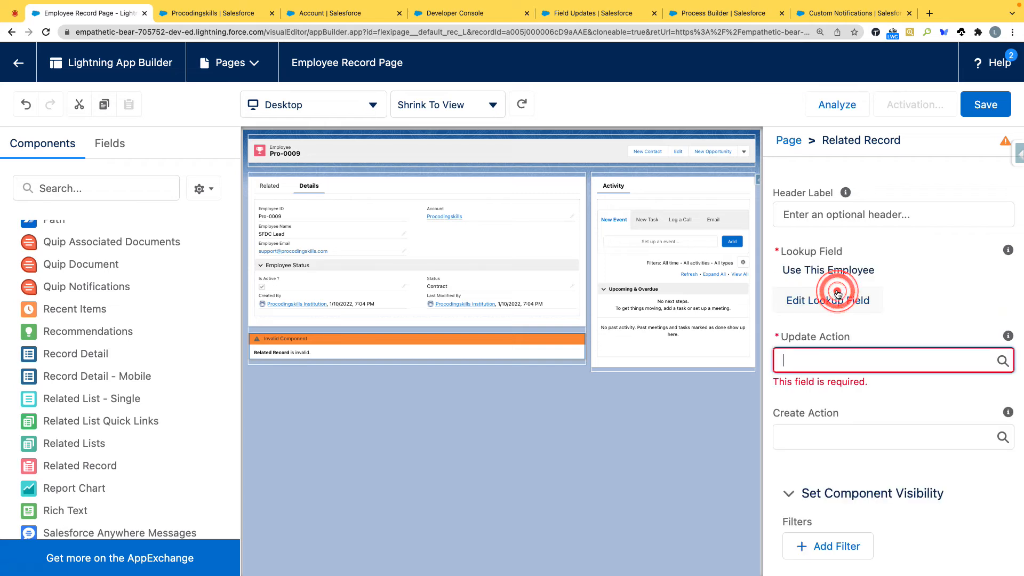
pyautogui.click(828, 343)
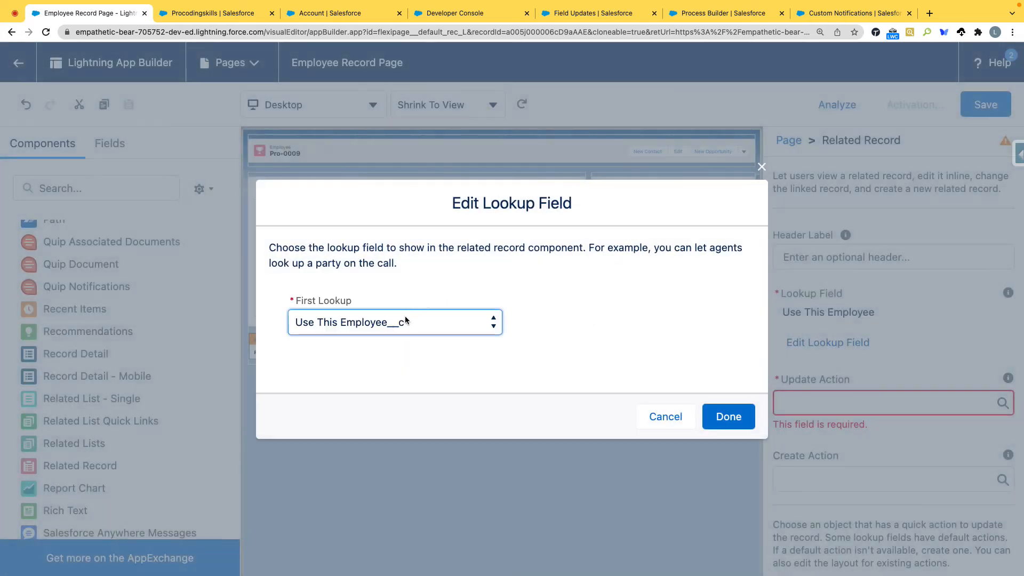
pyautogui.click(405, 322)
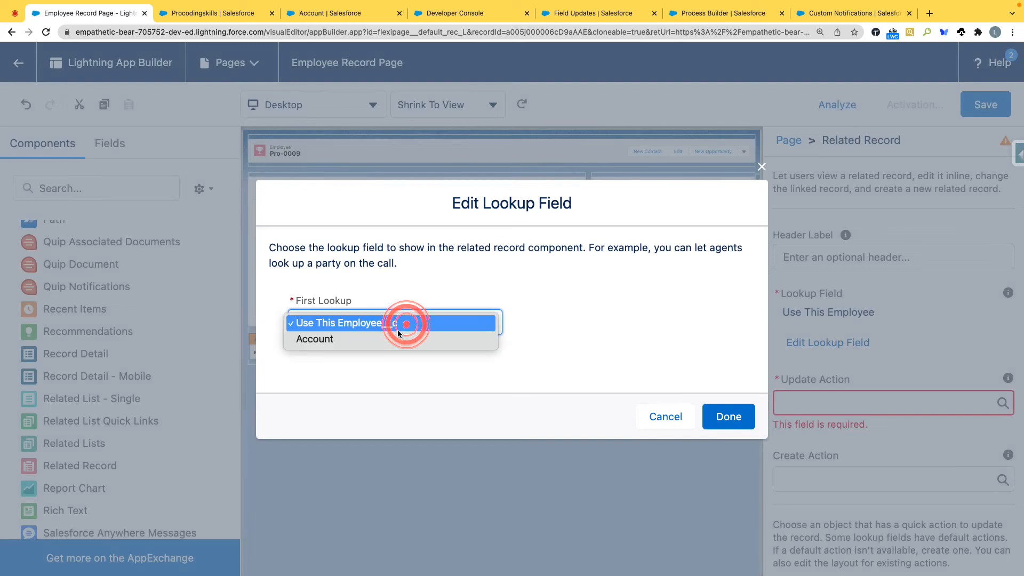
pyautogui.click(327, 341)
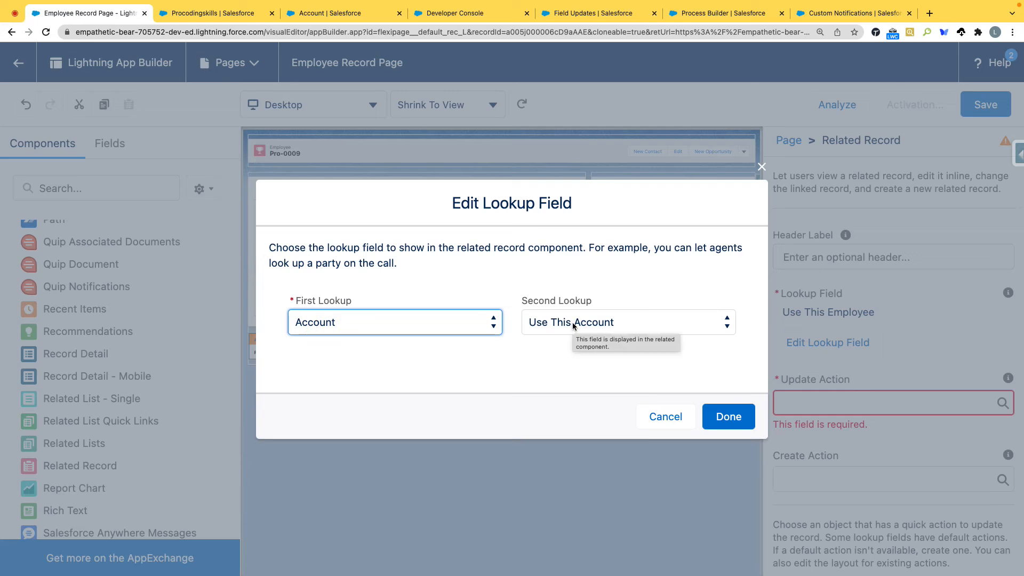
pyautogui.click(728, 416)
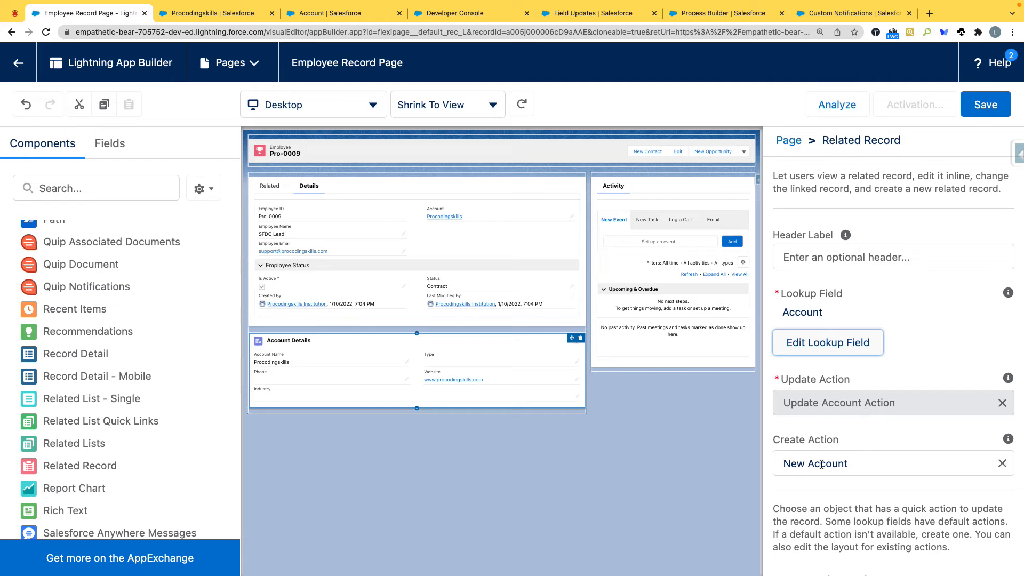
pyautogui.click(986, 107)
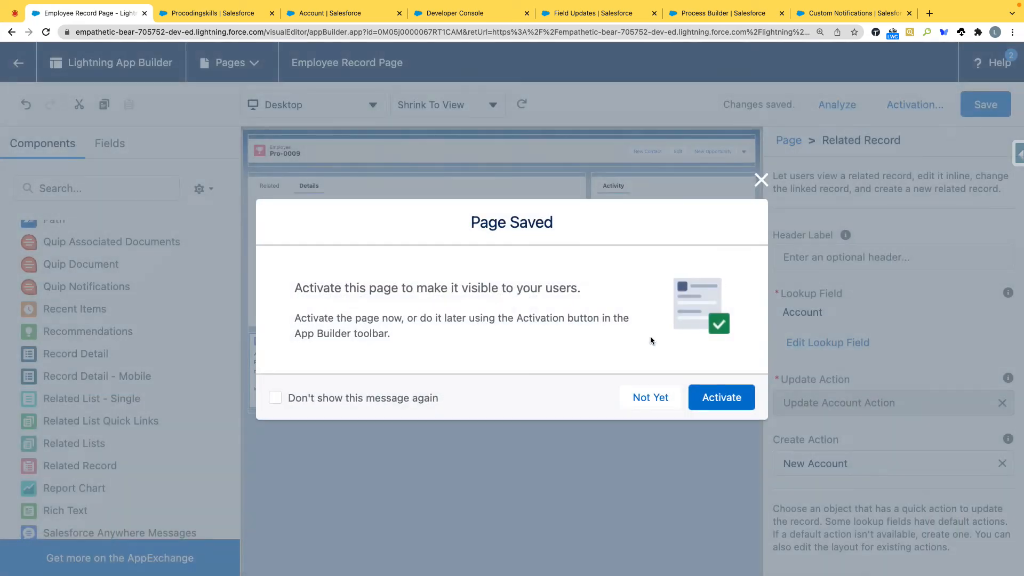
# Step: Activate the Employee Record Page by assigning it as the org default and save the assignment
pyautogui.click(715, 398)
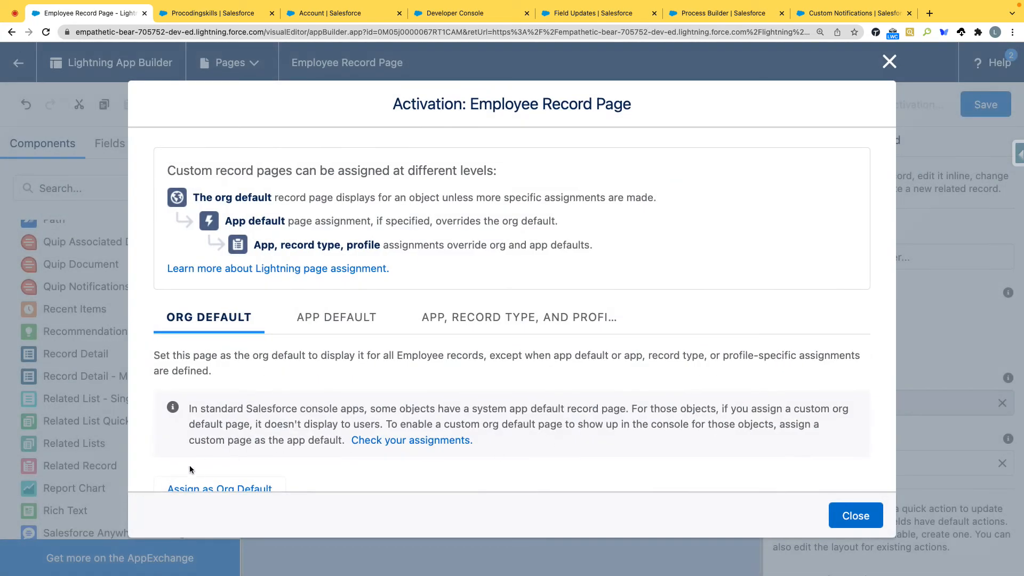
pyautogui.scroll(-2, 218, 436)
pyautogui.scroll(-2, 218, 435)
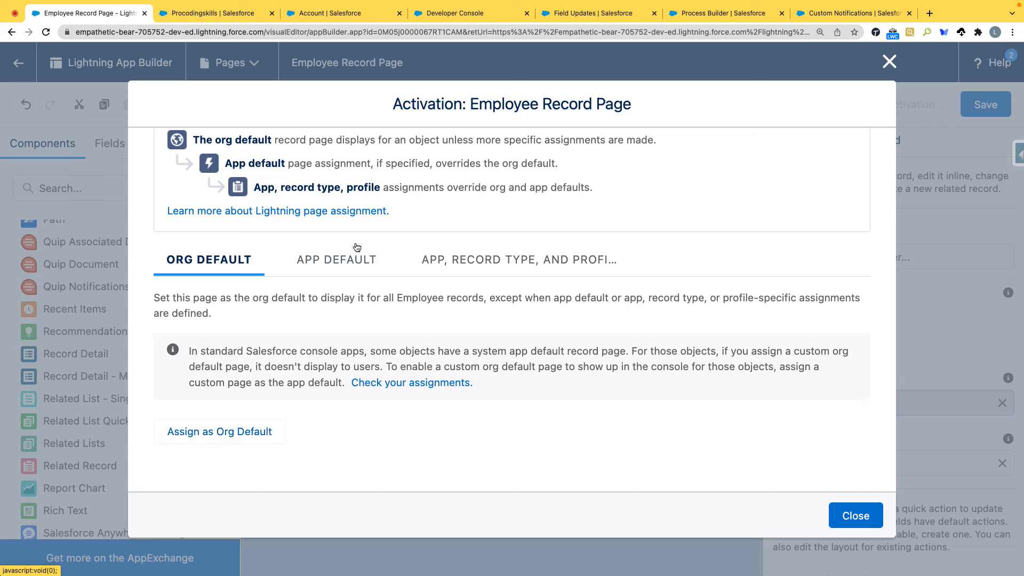
pyautogui.click(345, 263)
pyautogui.click(487, 267)
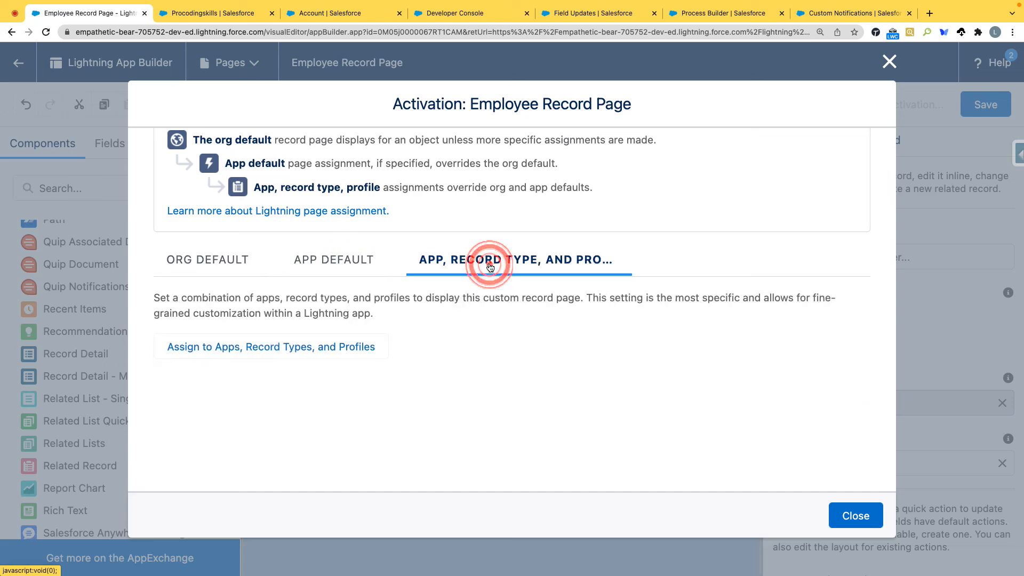
pyautogui.click(178, 272)
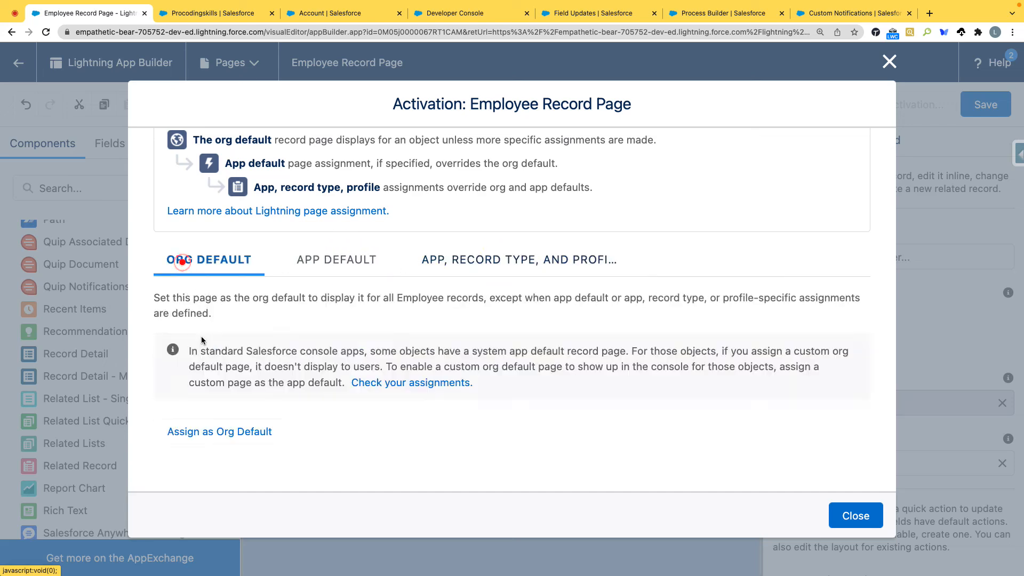
pyautogui.click(229, 433)
pyautogui.click(339, 349)
pyautogui.click(857, 464)
pyautogui.click(856, 440)
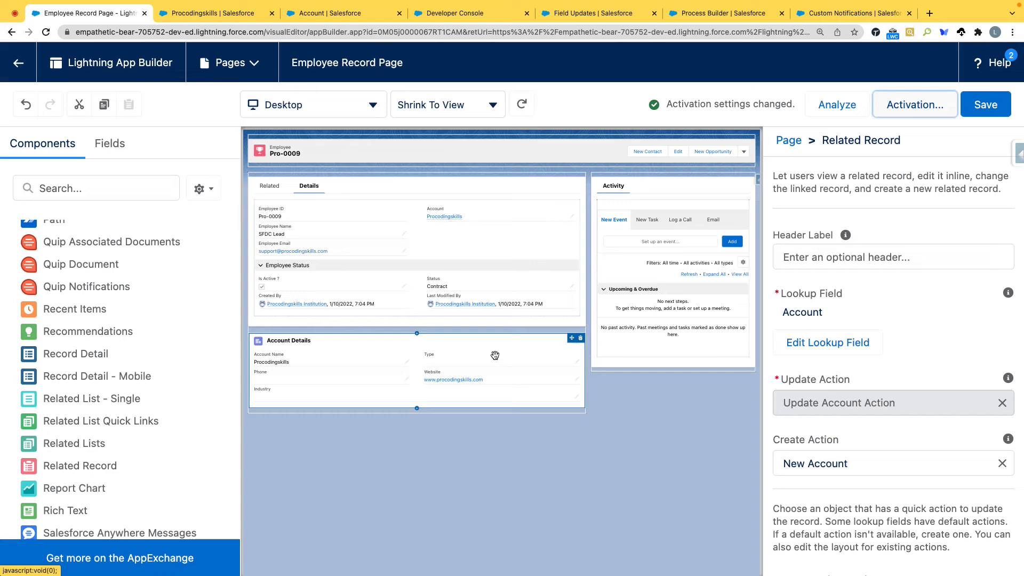
# Step: Return to the Pro-0009 employee record and check its Account Details section
pyautogui.click(18, 63)
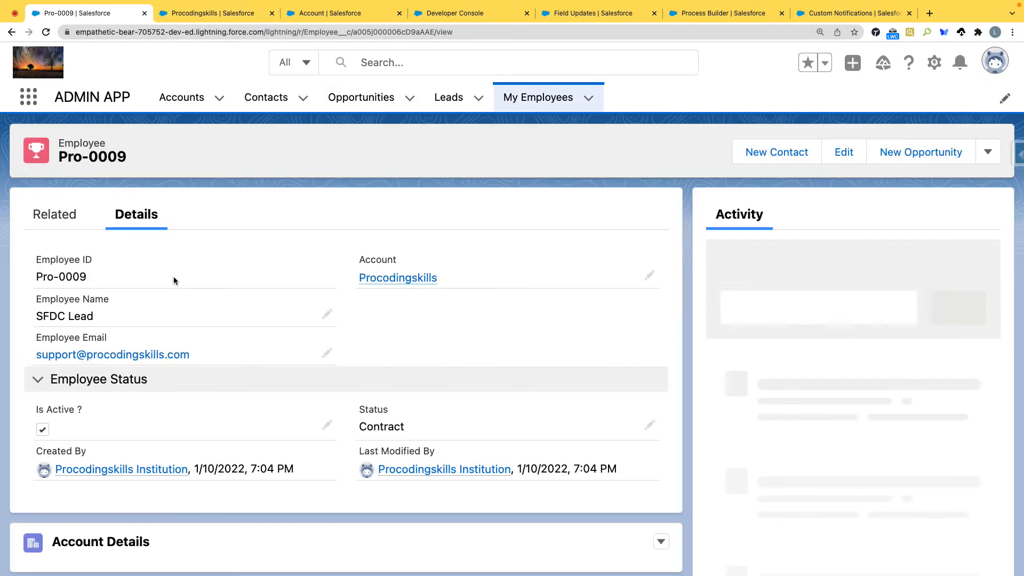
pyautogui.scroll(-1, 175, 282)
pyautogui.scroll(-4, 176, 281)
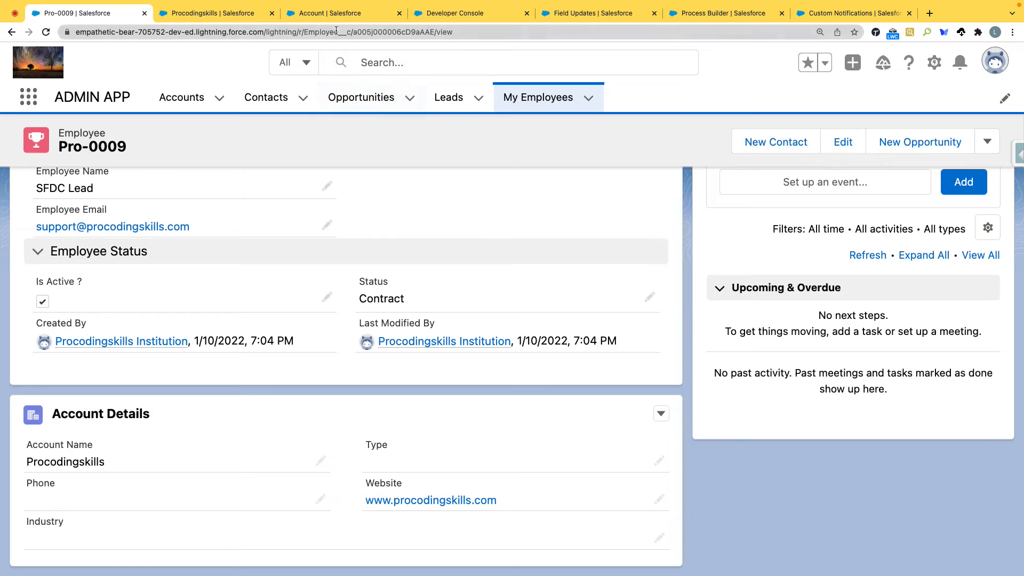
# Step: In the Account object's setup, open Update Account Action for editing, save it as is, and open its layout for editing
pyautogui.click(335, 11)
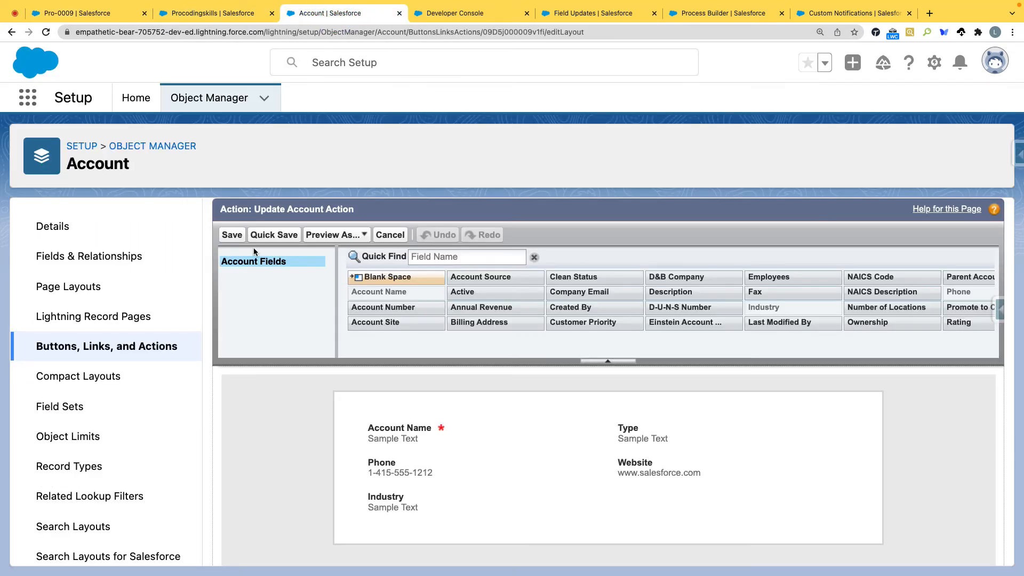
pyautogui.click(94, 345)
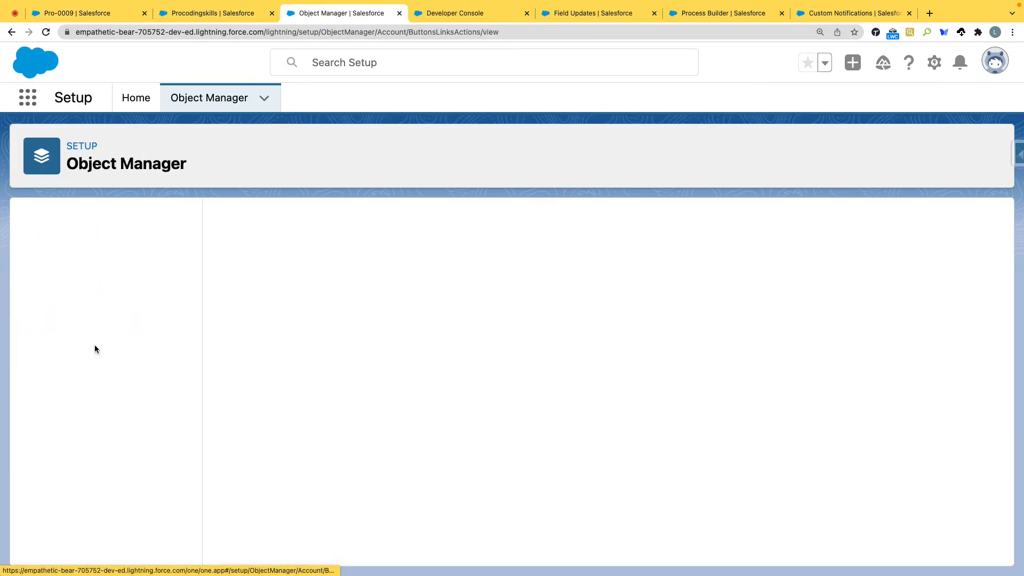
pyautogui.scroll(-7, 297, 396)
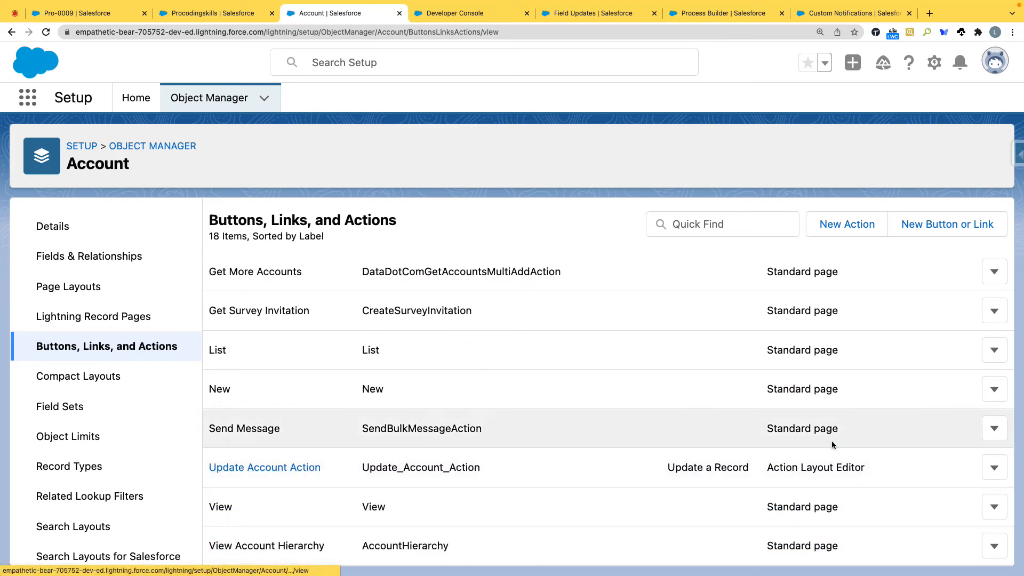
pyautogui.click(990, 472)
pyautogui.click(957, 502)
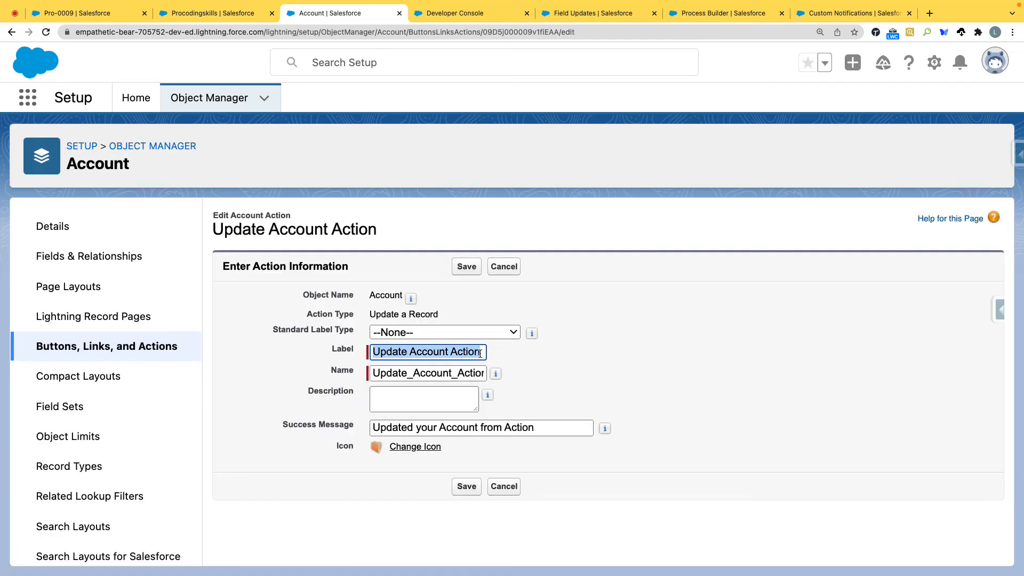
pyautogui.click(473, 487)
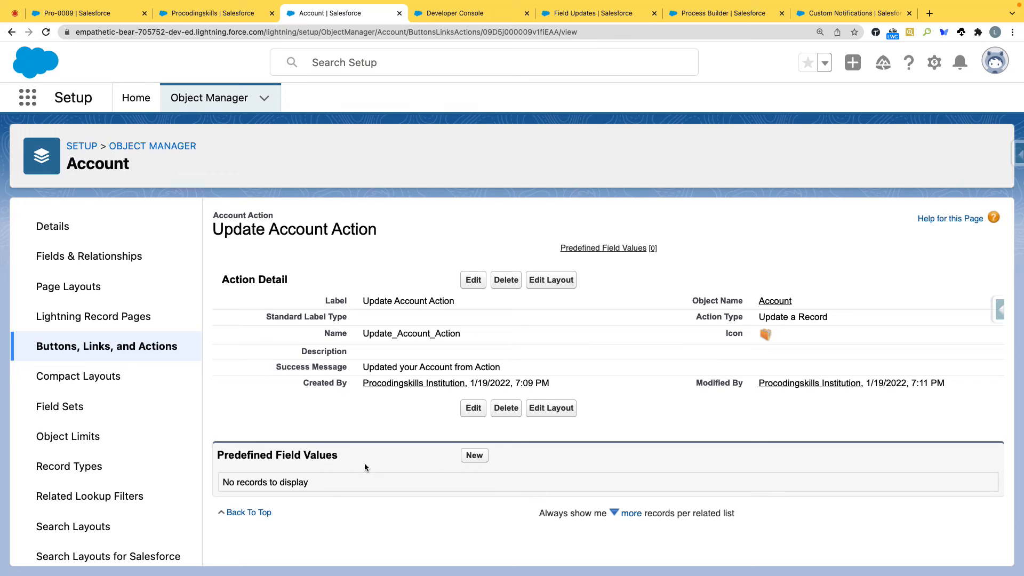
pyautogui.click(545, 414)
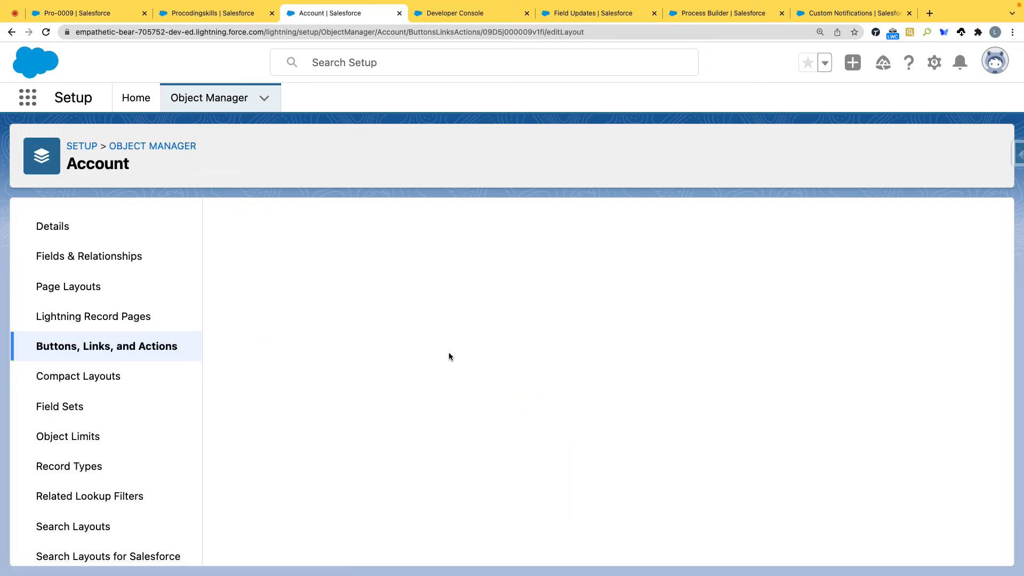
# Step: Add the Promote to Commercial, Total Employees and Total Open Poistion's fields below the existing fields of the action layout
pyautogui.scroll(-1, 325, 357)
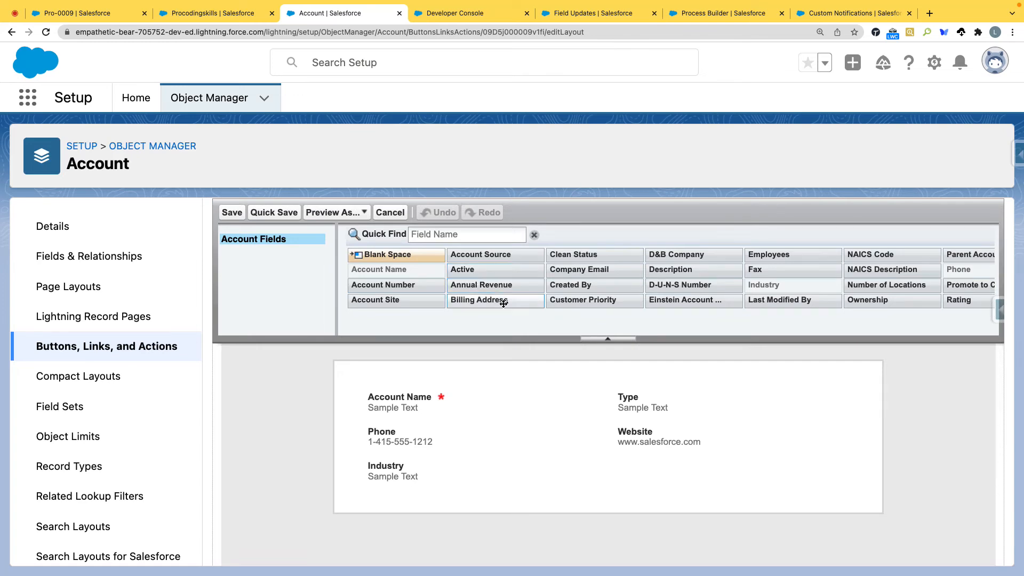
pyautogui.click(439, 237)
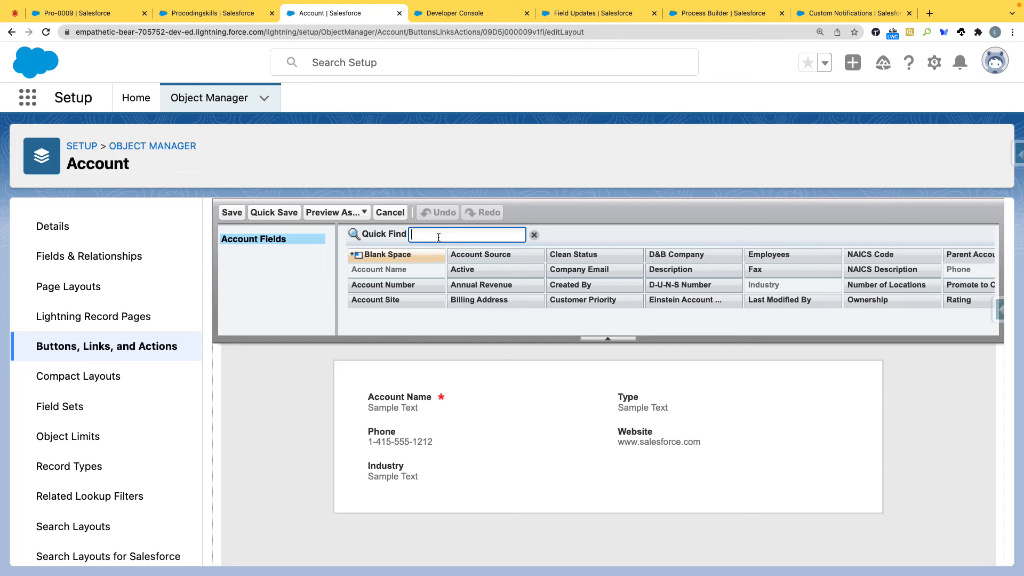
pyautogui.write('Promo')
pyautogui.moveTo(416, 270); pyautogui.dragTo(615, 439)
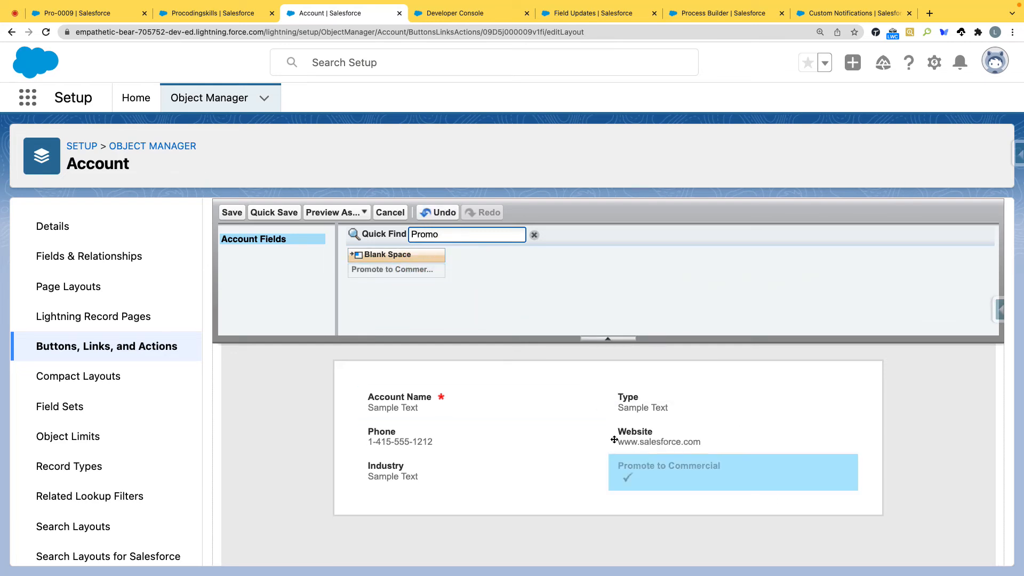
pyautogui.doubleClick(432, 234)
pyautogui.write('T')
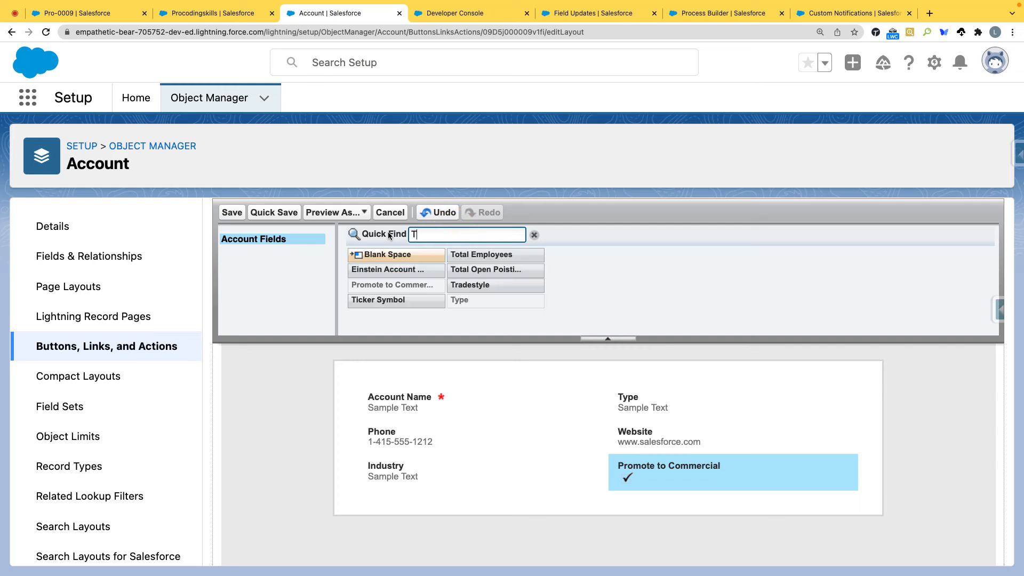
pyautogui.write('otal')
pyautogui.moveTo(382, 270); pyautogui.dragTo(395, 496)
pyautogui.moveTo(401, 289); pyautogui.dragTo(656, 459)
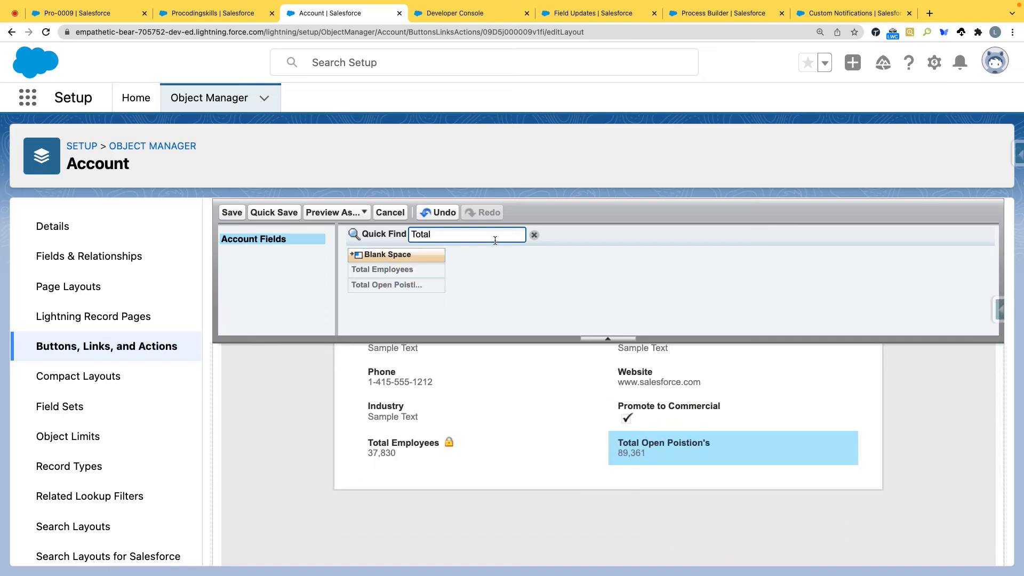
# Step: Add Company Email below Phone and Billing Address and Employees at the end of the action layout, and save the layout
pyautogui.doubleClick(467, 236)
pyautogui.write('Emai')
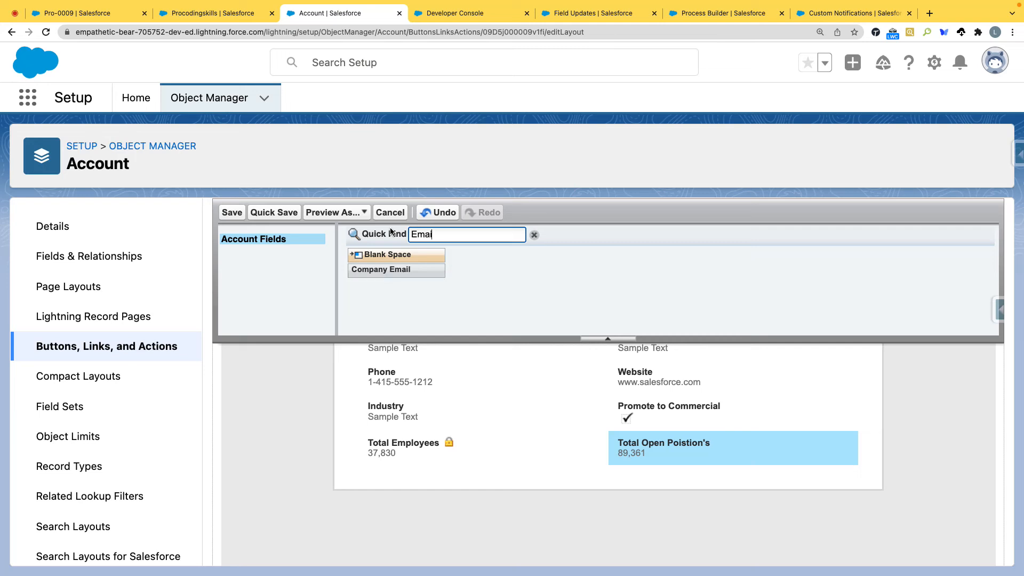
pyautogui.moveTo(393, 270); pyautogui.dragTo(416, 422)
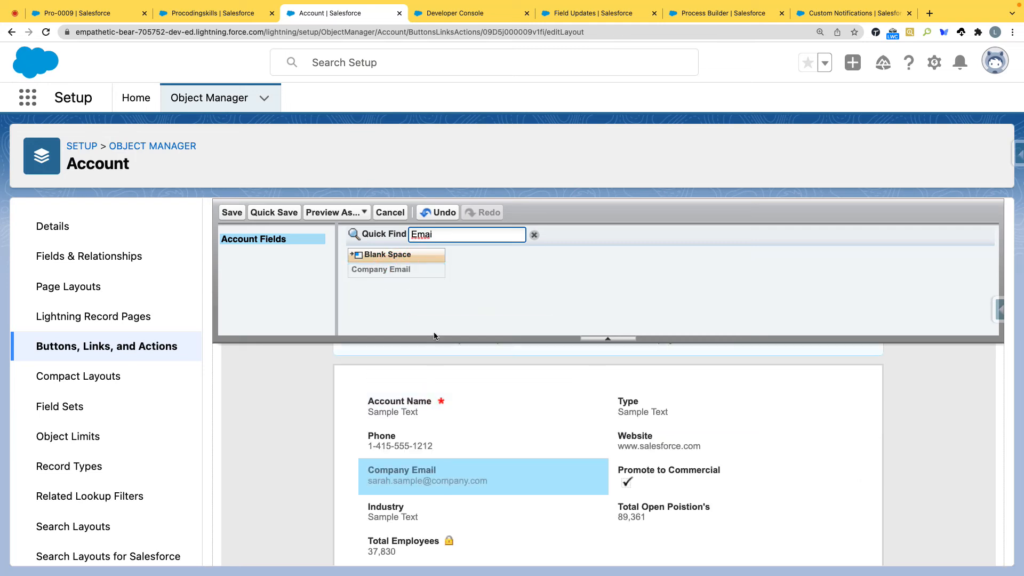
pyautogui.doubleClick(420, 235)
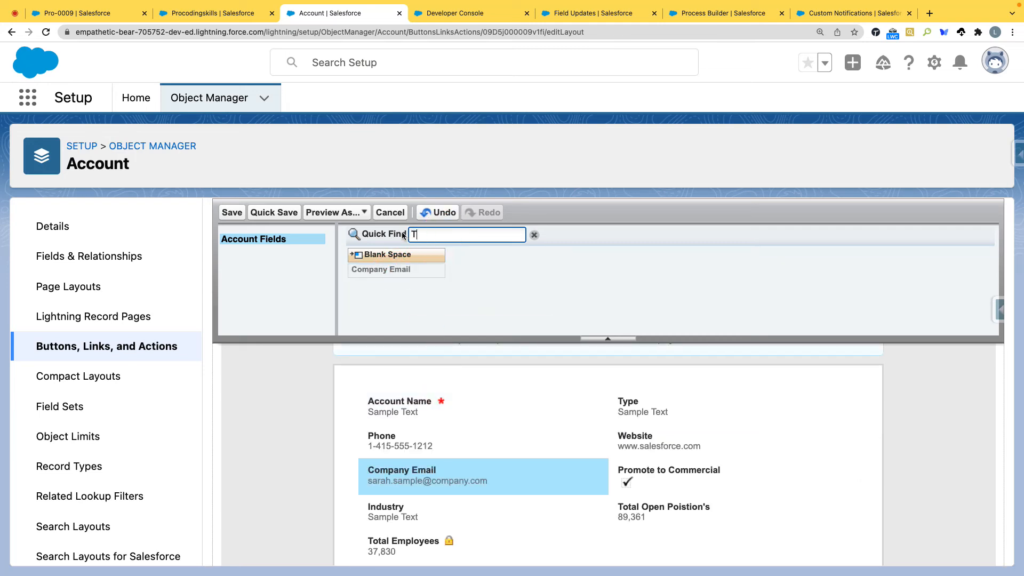
pyautogui.scroll(-1, 450, 311)
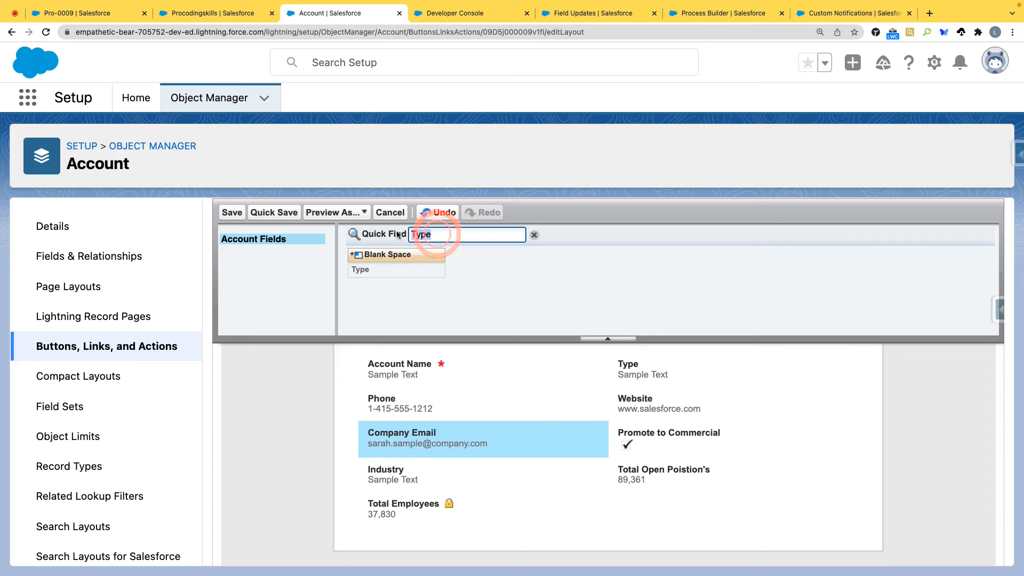
pyautogui.press('BackSpace')
pyautogui.moveTo(477, 300); pyautogui.dragTo(673, 534)
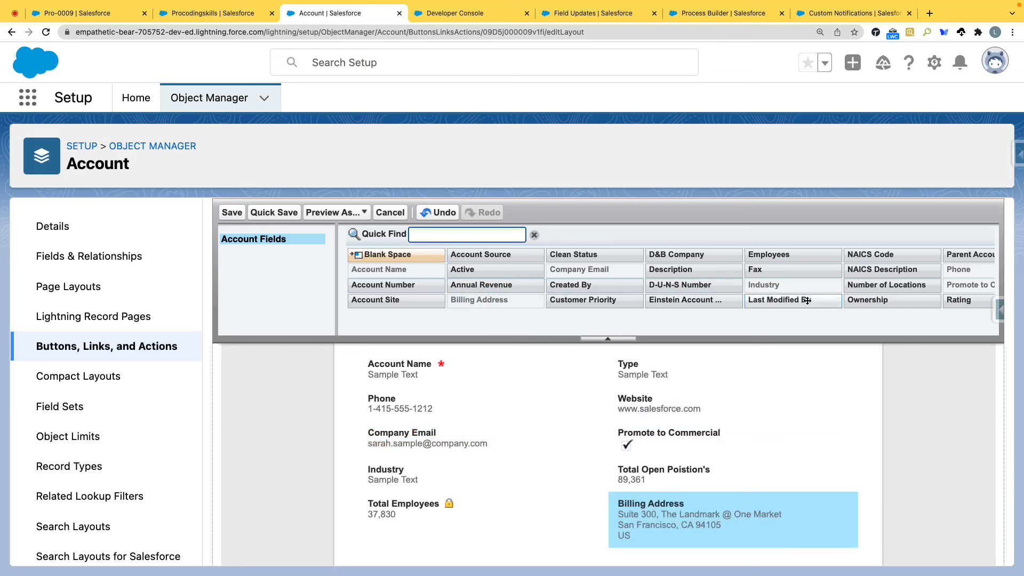
pyautogui.moveTo(780, 257); pyautogui.dragTo(510, 534)
pyautogui.click(228, 214)
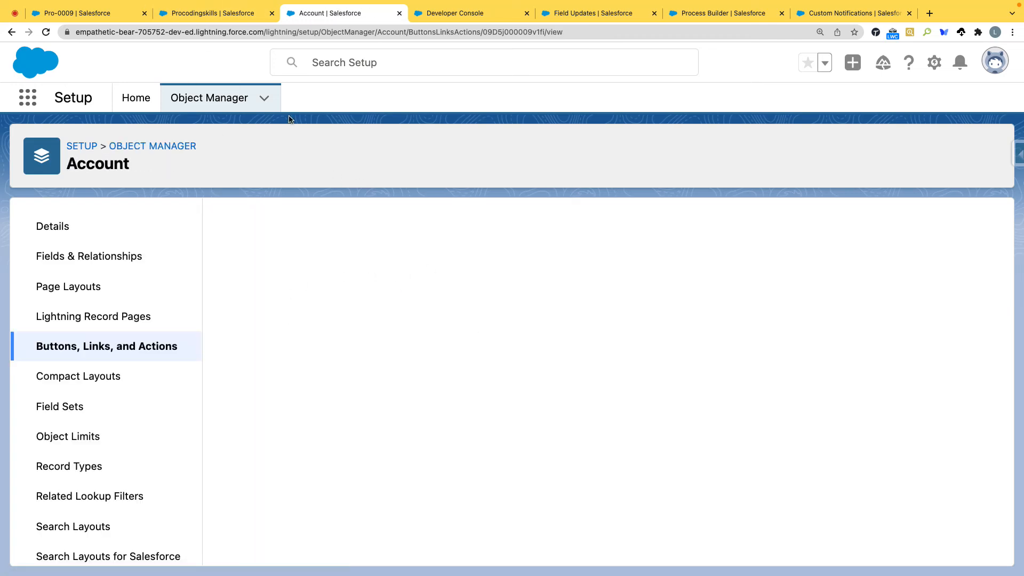
# Step: Reopen the details of Update Account Action from the Account object's list of buttons, links, and actions
pyautogui.click(139, 350)
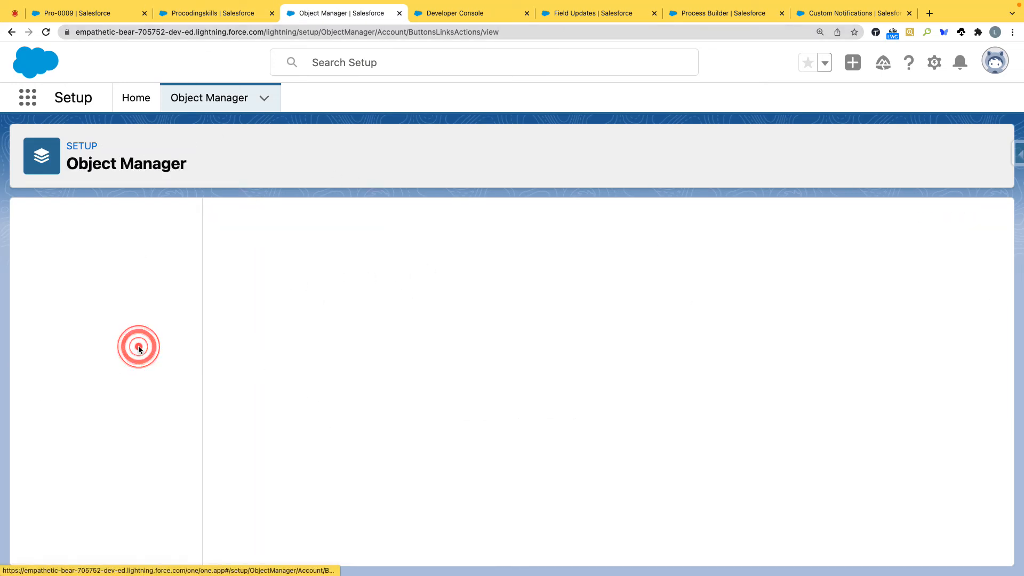
pyautogui.scroll(-4, 313, 432)
pyautogui.scroll(-5, 313, 434)
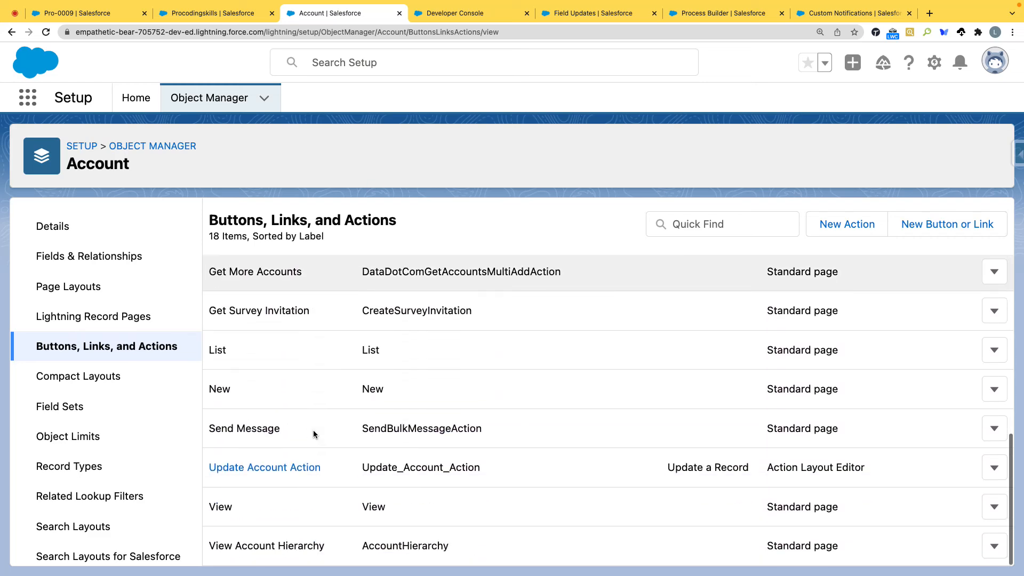
pyautogui.click(294, 463)
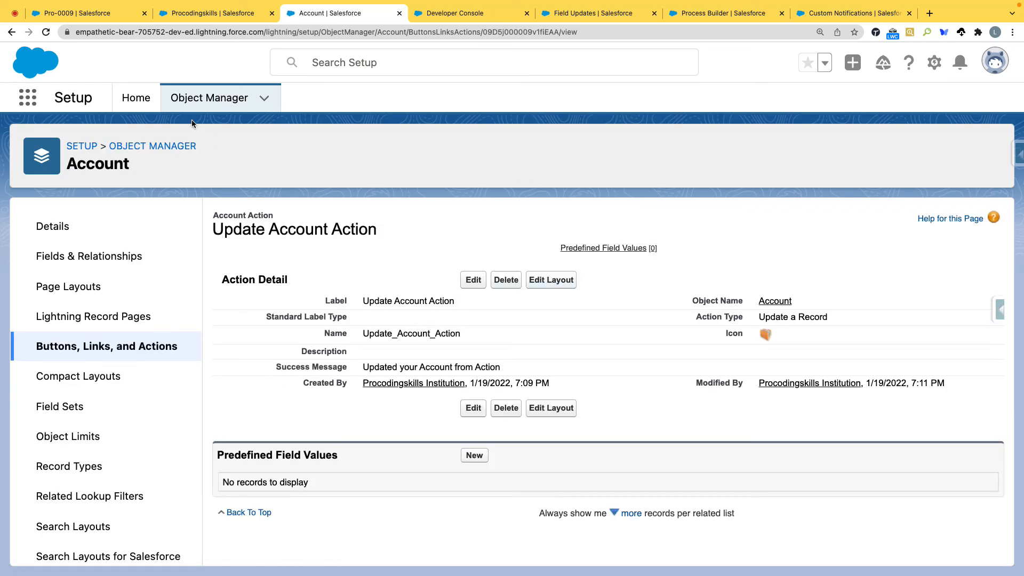
# Step: Reload the Pro-0009 employee record and review the fields in its Account Details section against the employee details
pyautogui.press('super+1')
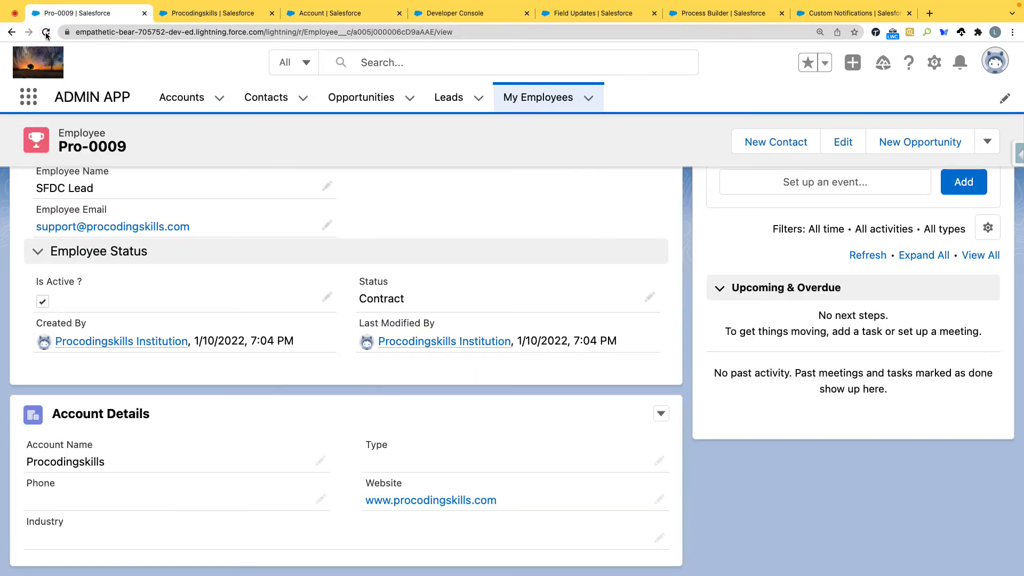
pyautogui.click(46, 33)
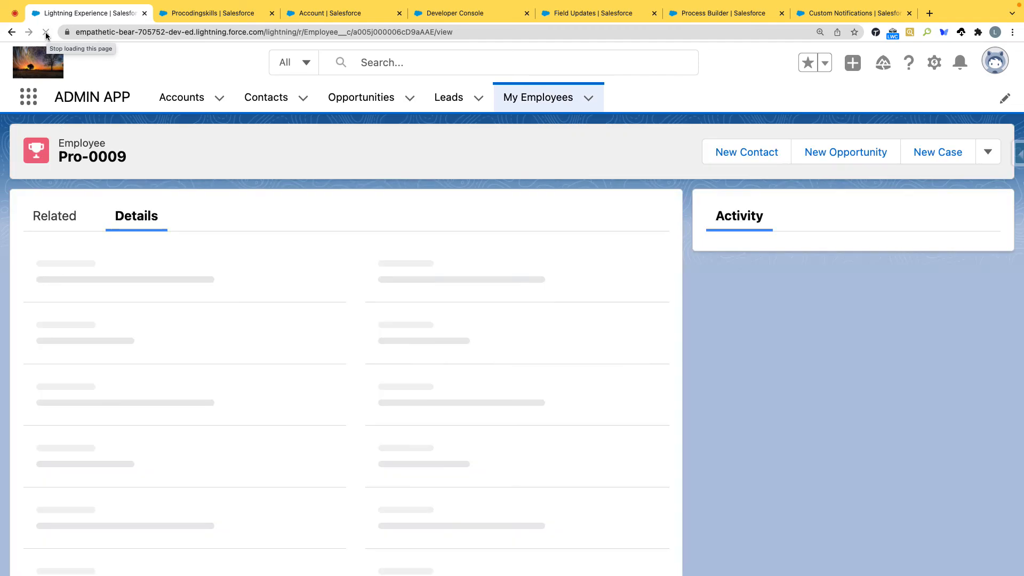
pyautogui.scroll(-5, 203, 286)
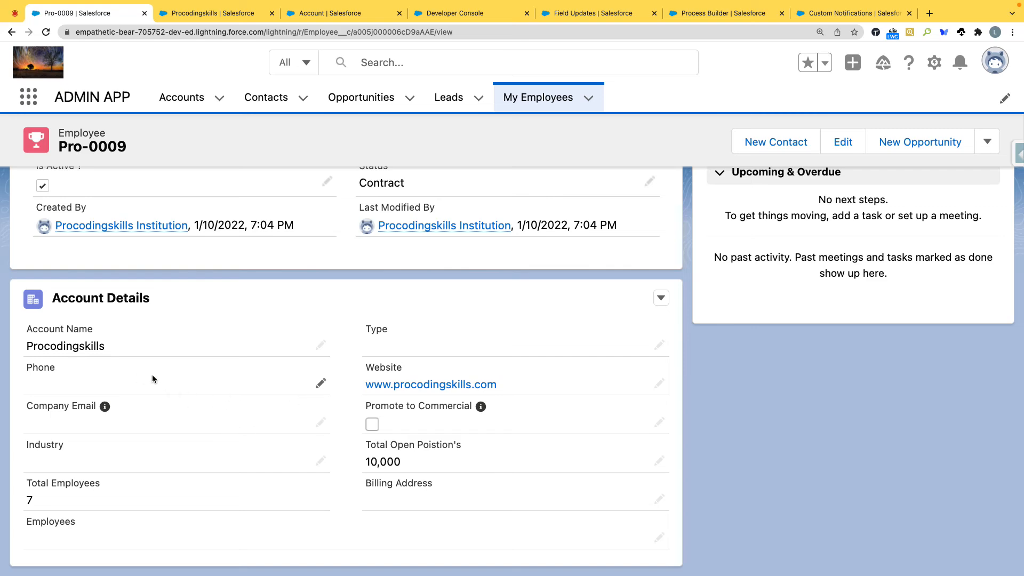
pyautogui.scroll(5, 152, 376)
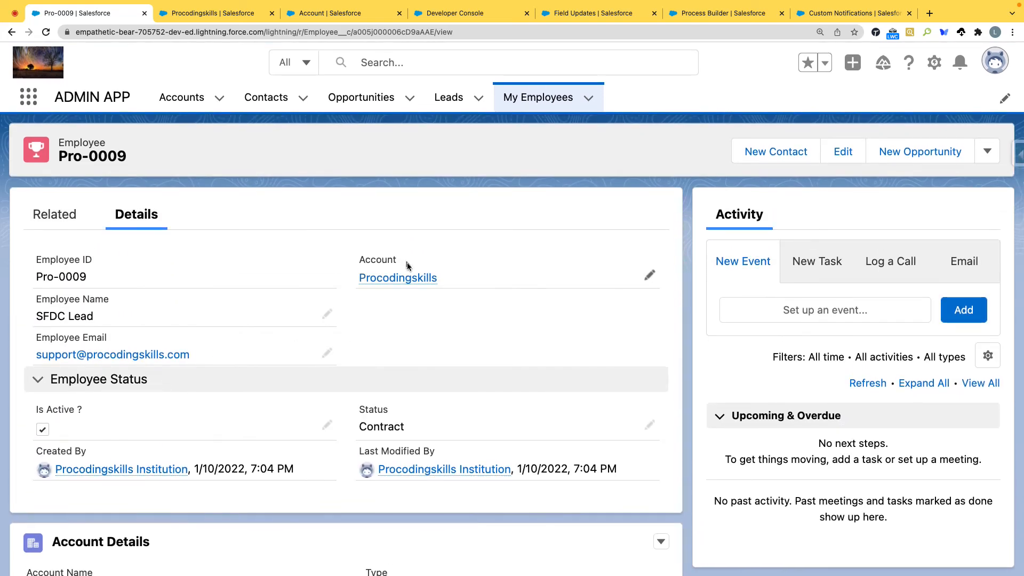
pyautogui.scroll(-5, 170, 447)
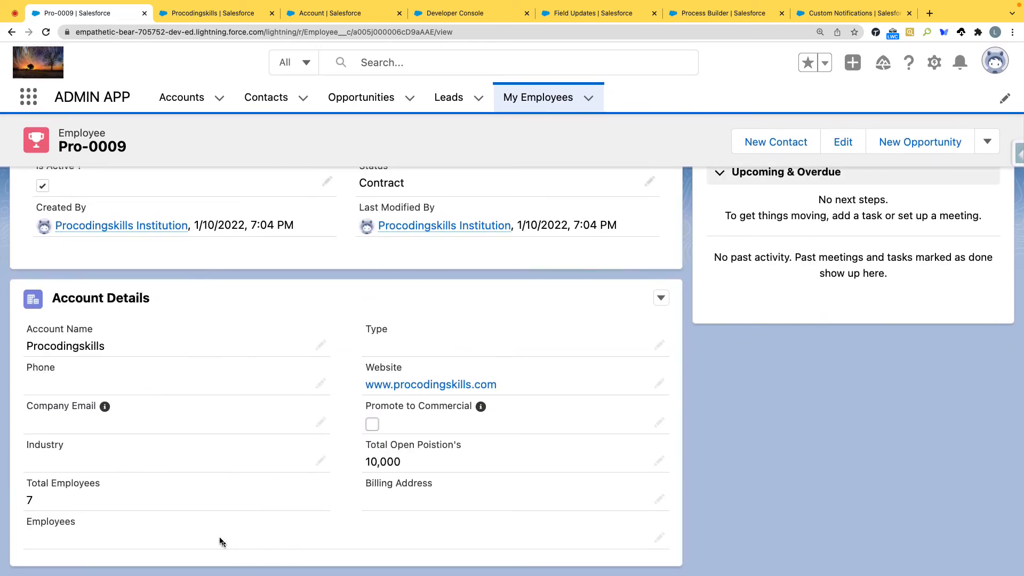
pyautogui.scroll(5, 222, 530)
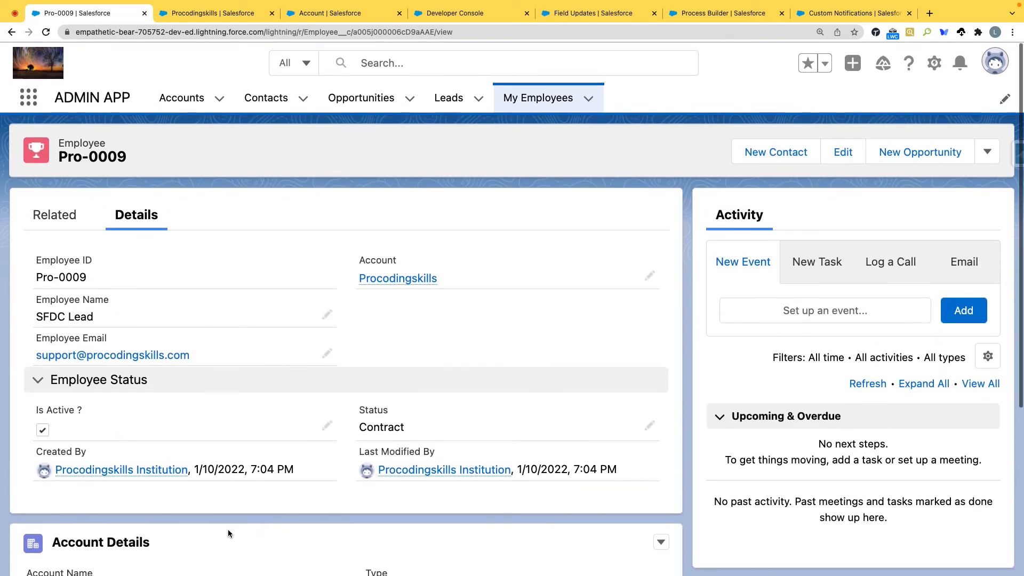
pyautogui.scroll(-5, 228, 529)
pyautogui.scroll(-1, 228, 529)
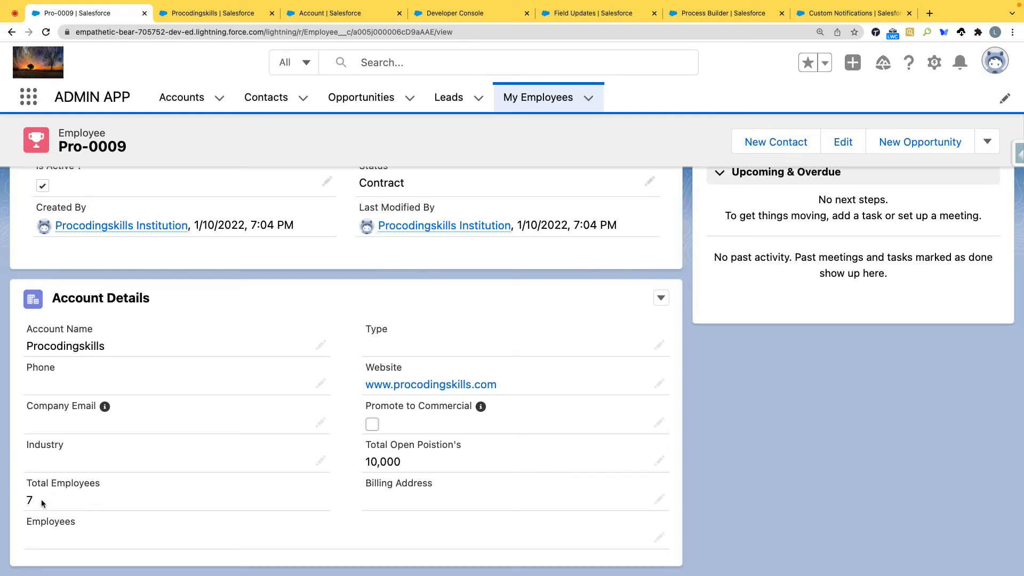
pyautogui.scroll(5, 41, 503)
pyautogui.scroll(-5, 43, 502)
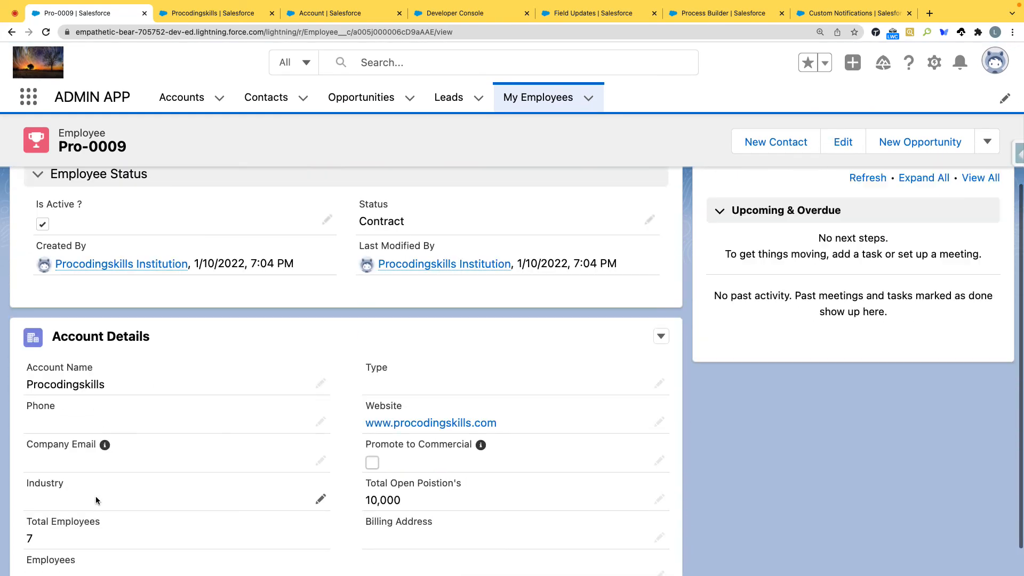
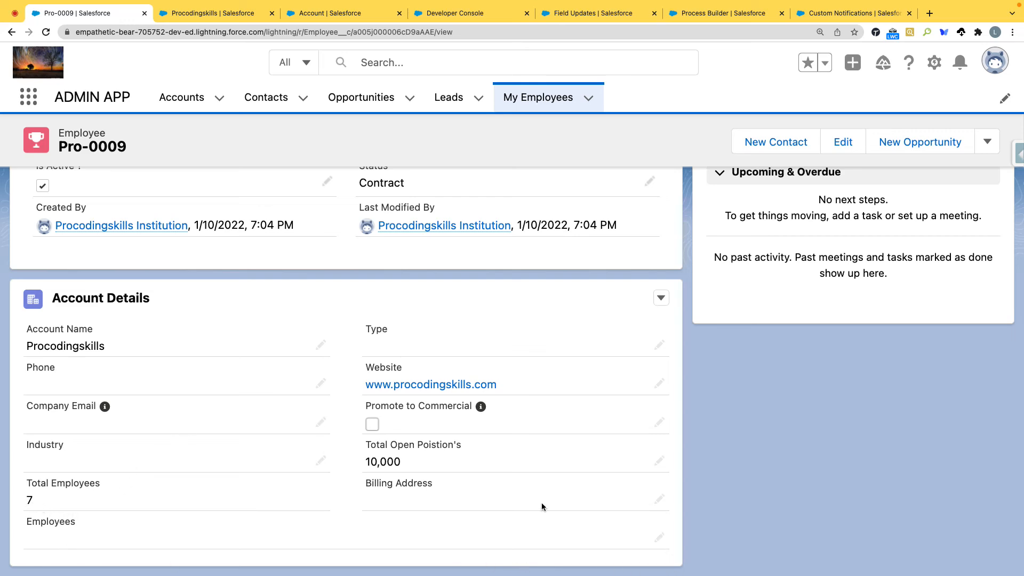
# Step: Compare the Pro-0009 employee details with the Account Details section, and open the Employee record page for editing
pyautogui.scroll(5, 582, 544)
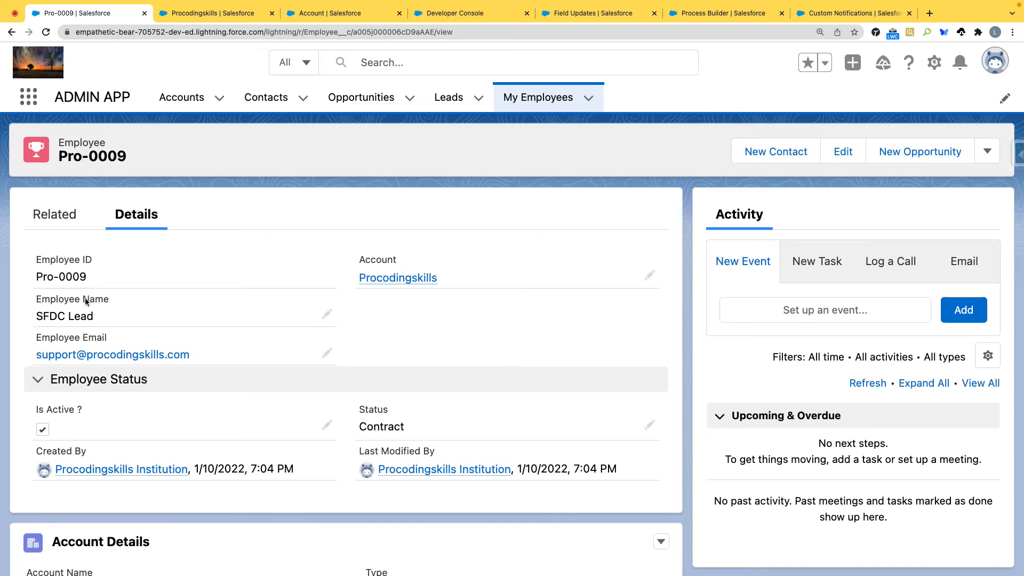
pyautogui.tripleClick(84, 316)
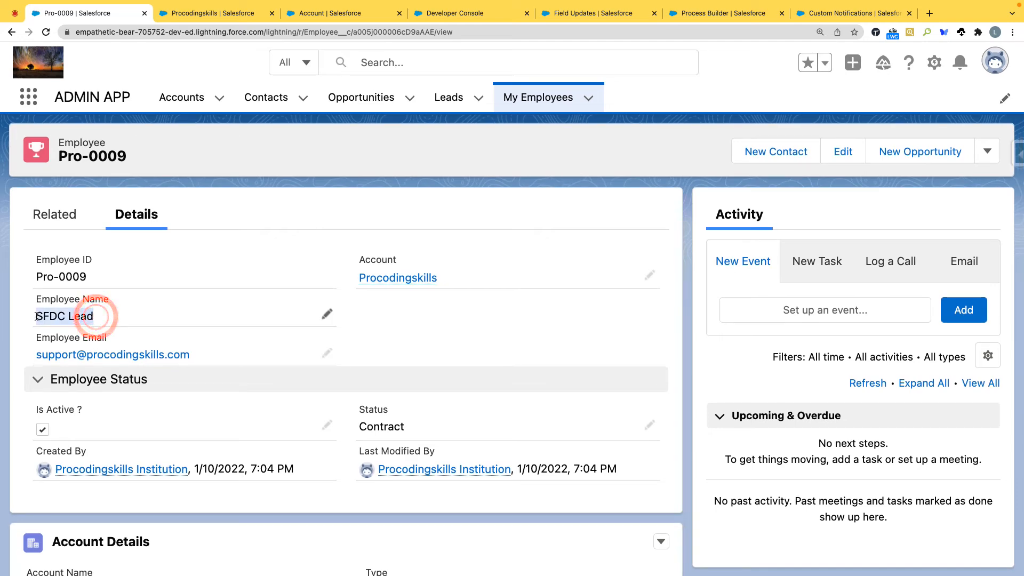
pyautogui.scroll(-5, 105, 347)
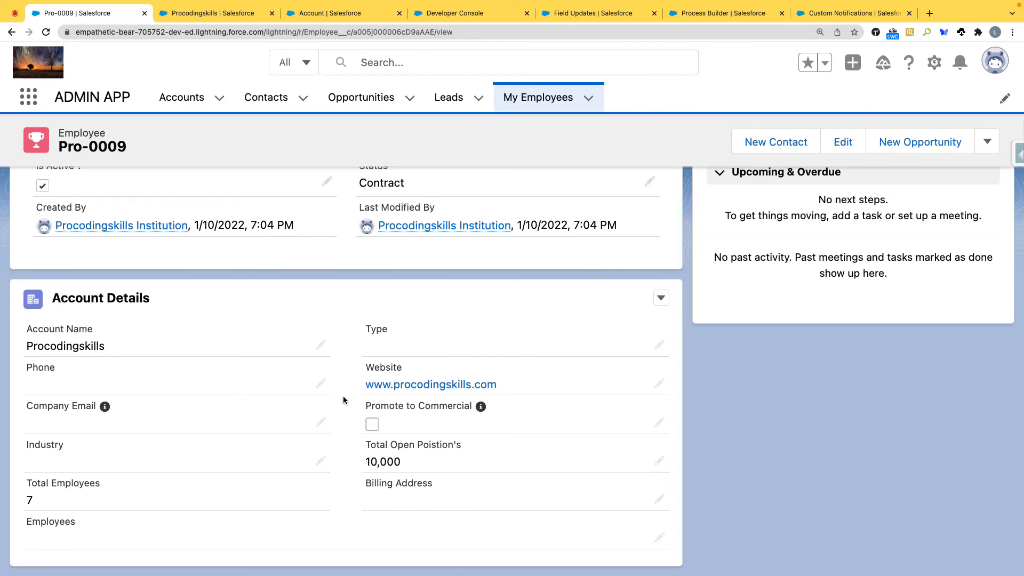
pyautogui.scroll(5, 344, 395)
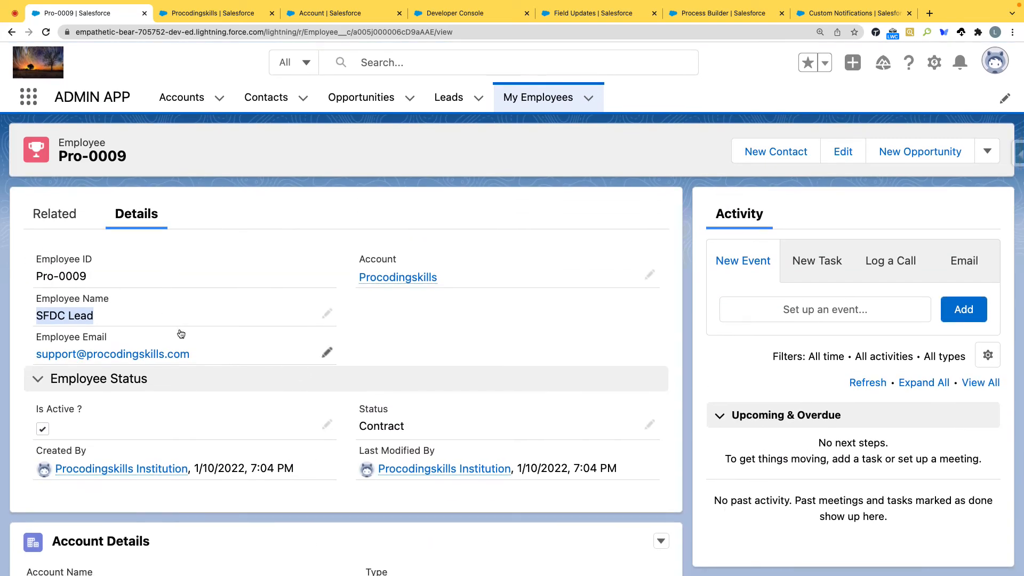
pyautogui.scroll(-5, 178, 396)
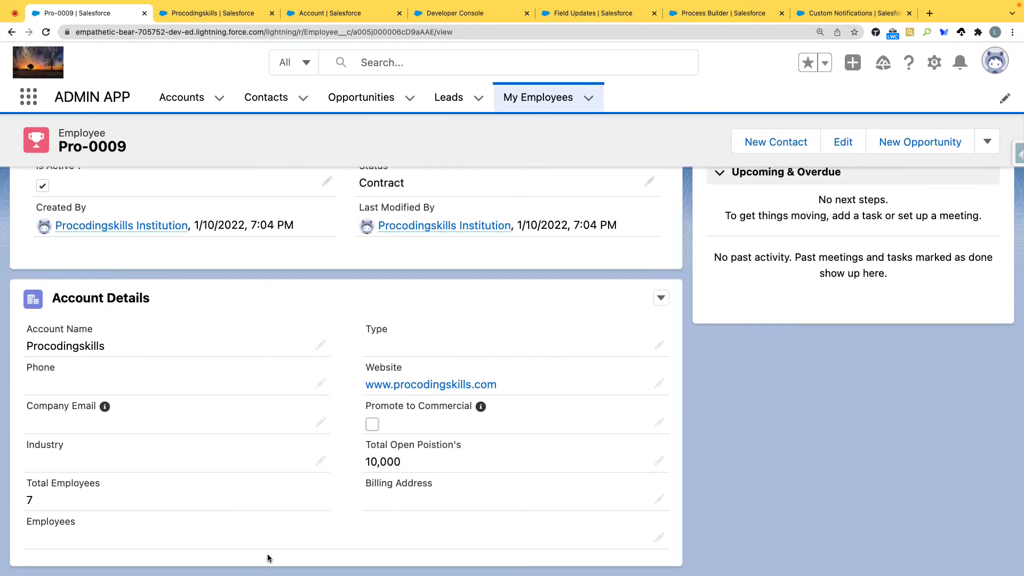
pyautogui.scroll(5, 282, 378)
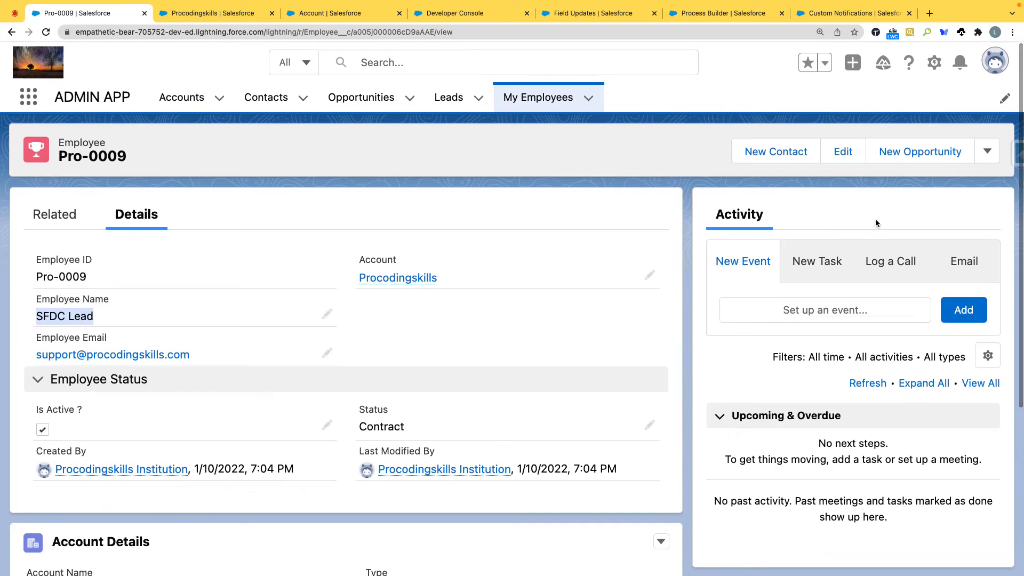
pyautogui.click(934, 64)
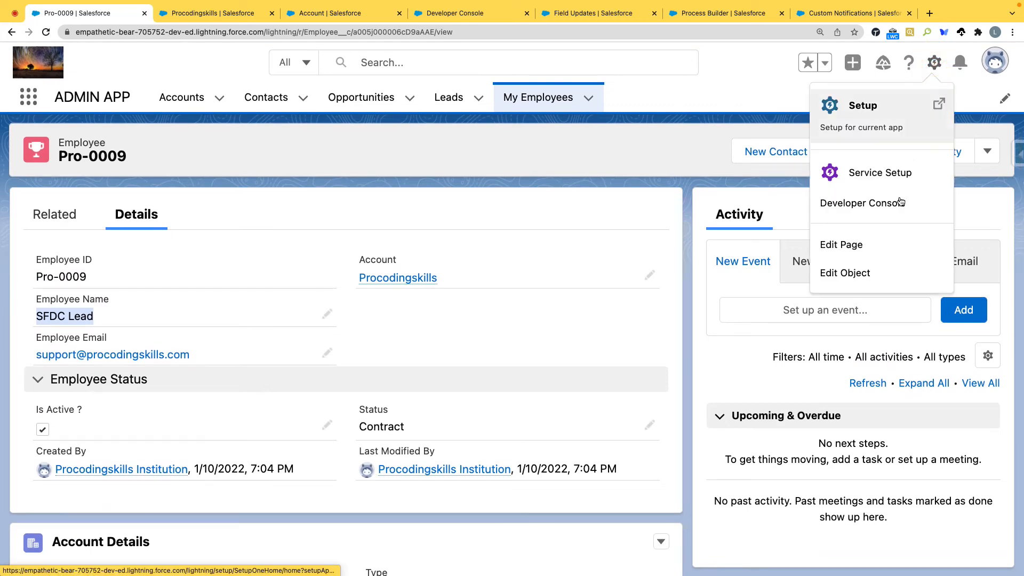
pyautogui.click(852, 248)
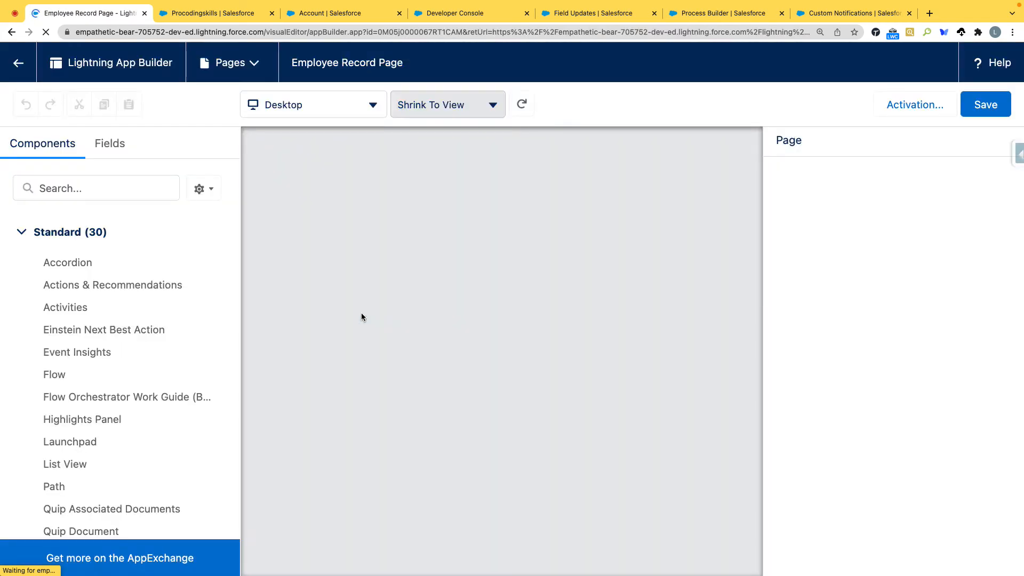
# Step: Add a Tabs component between the employee details and the Account Details component on the Employee record page
pyautogui.scroll(-6, 122, 278)
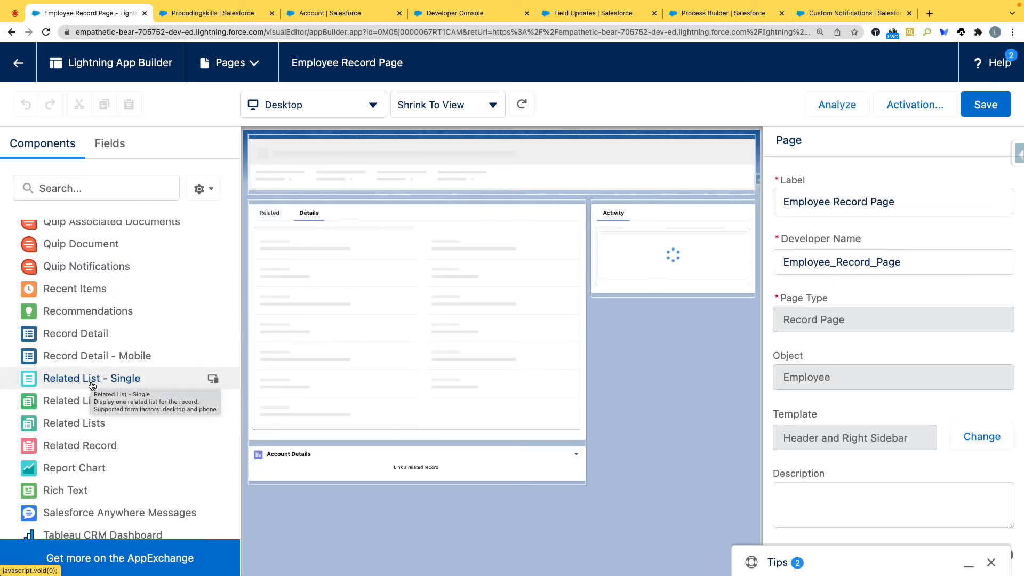
pyautogui.moveTo(92, 380); pyautogui.dragTo(617, 192)
pyautogui.moveTo(521, 204); pyautogui.dragTo(50, 316)
pyautogui.click(385, 346)
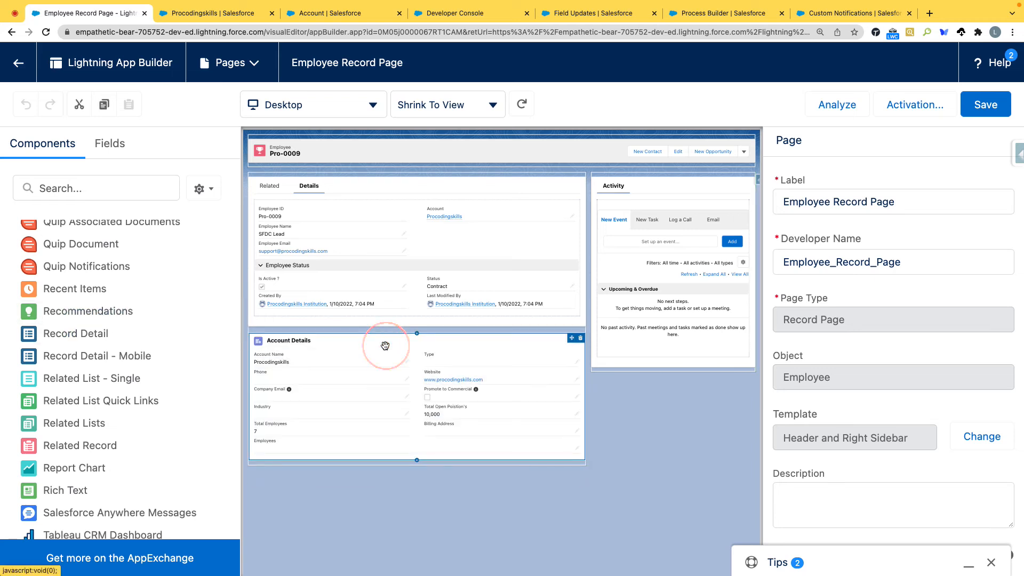
pyautogui.scroll(-1, 211, 307)
pyautogui.scroll(-5, 91, 366)
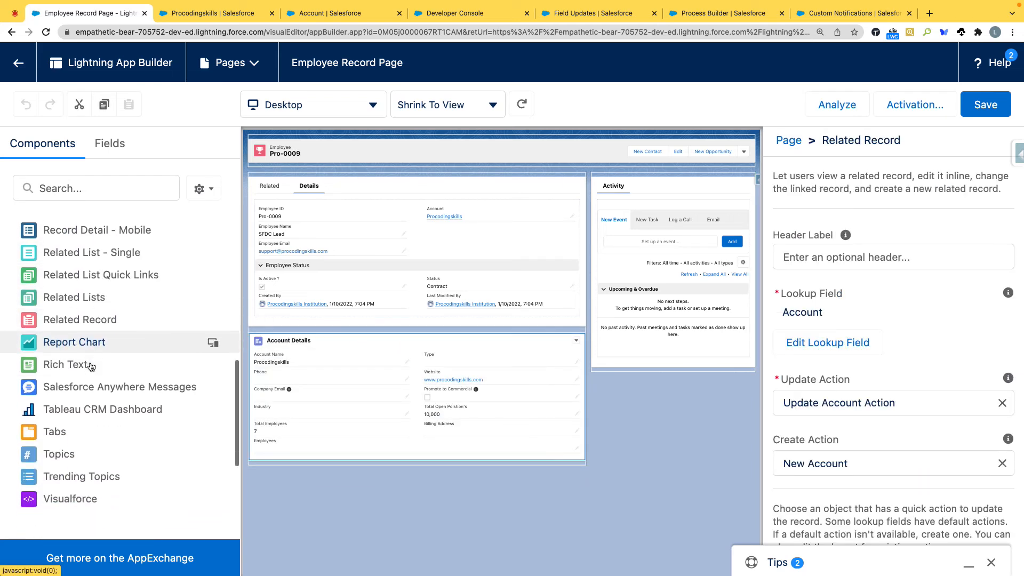
pyautogui.moveTo(63, 418); pyautogui.dragTo(320, 336)
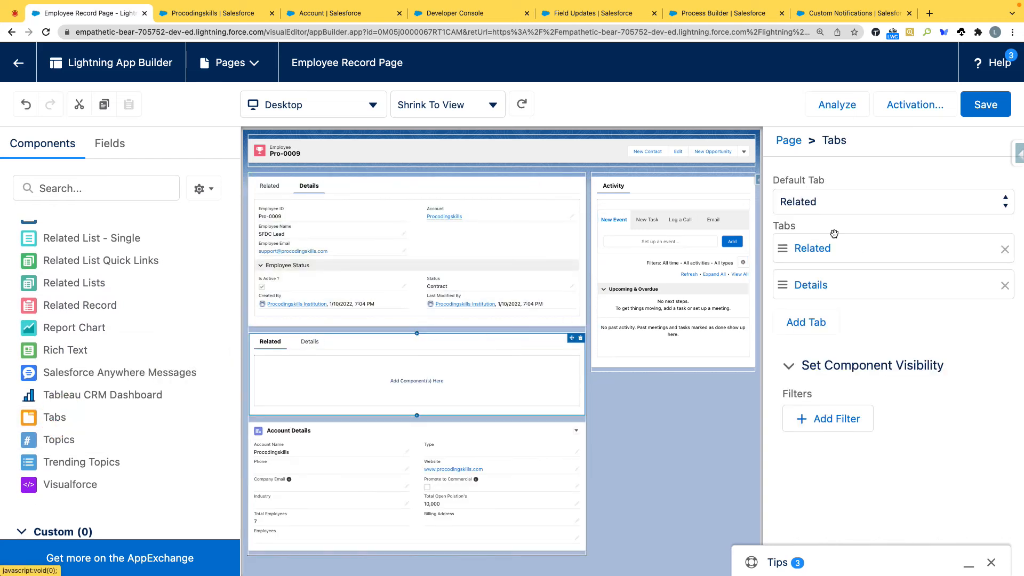
# Step: Give the new Tabs component's Related tab the custom label Employee's
pyautogui.click(832, 253)
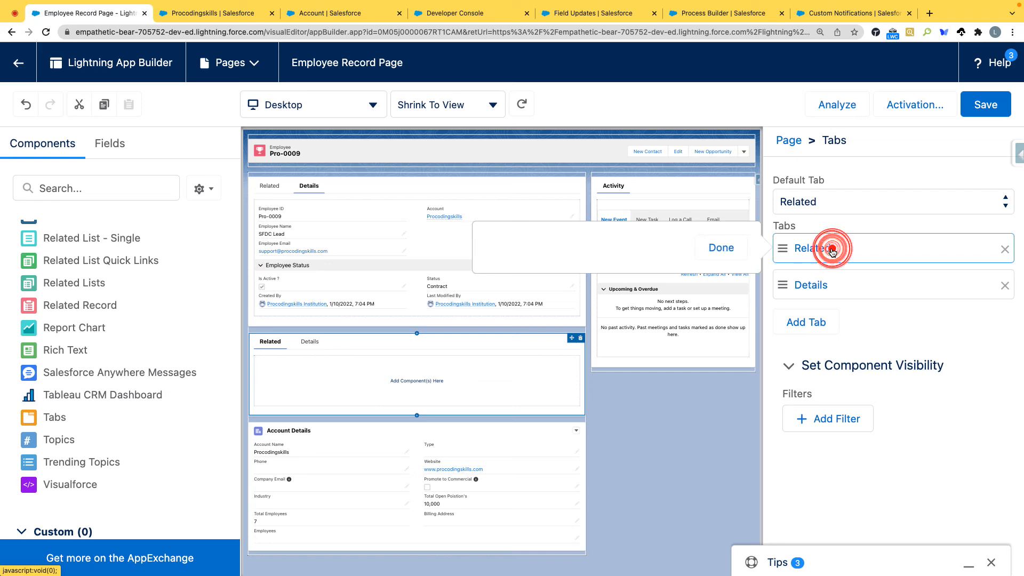
pyautogui.click(583, 268)
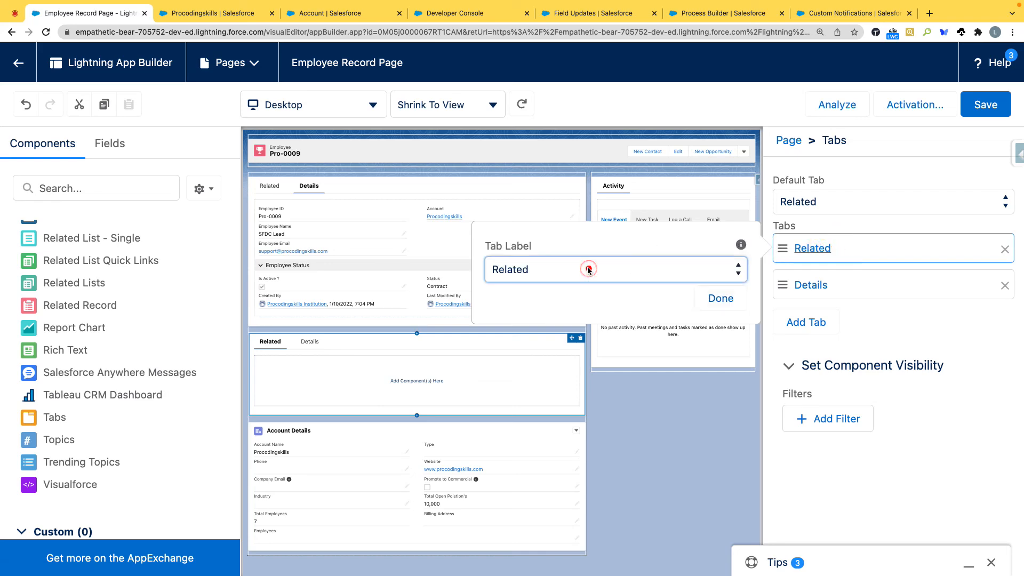
pyautogui.scroll(10, 532, 63)
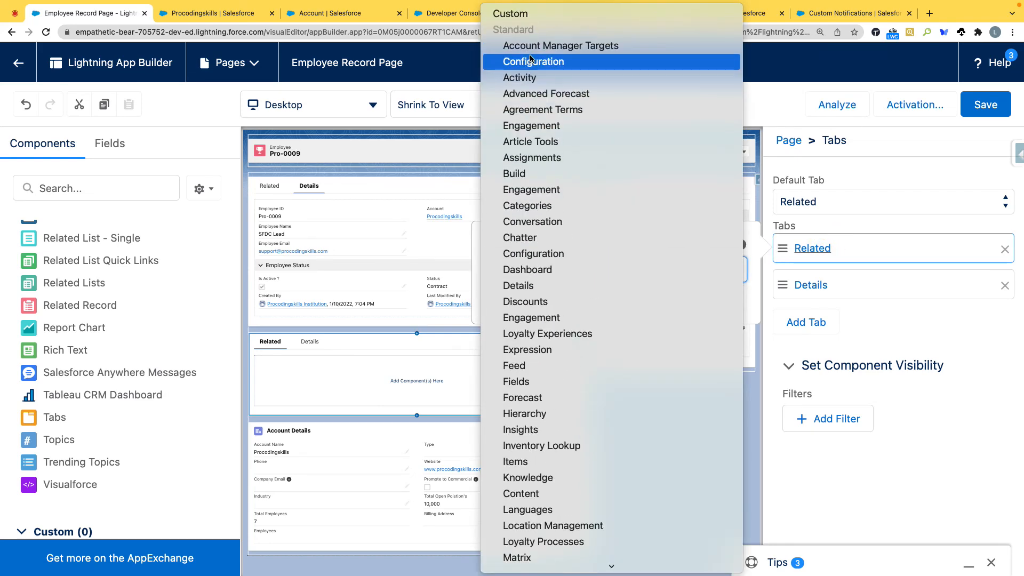
pyautogui.click(525, 16)
pyautogui.click(544, 269)
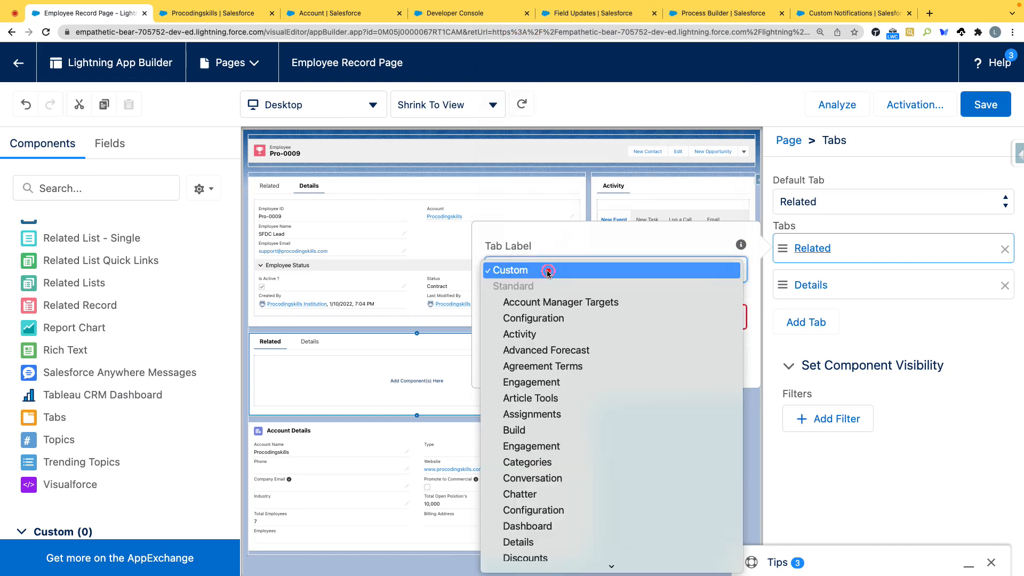
pyautogui.click(544, 270)
pyautogui.click(543, 316)
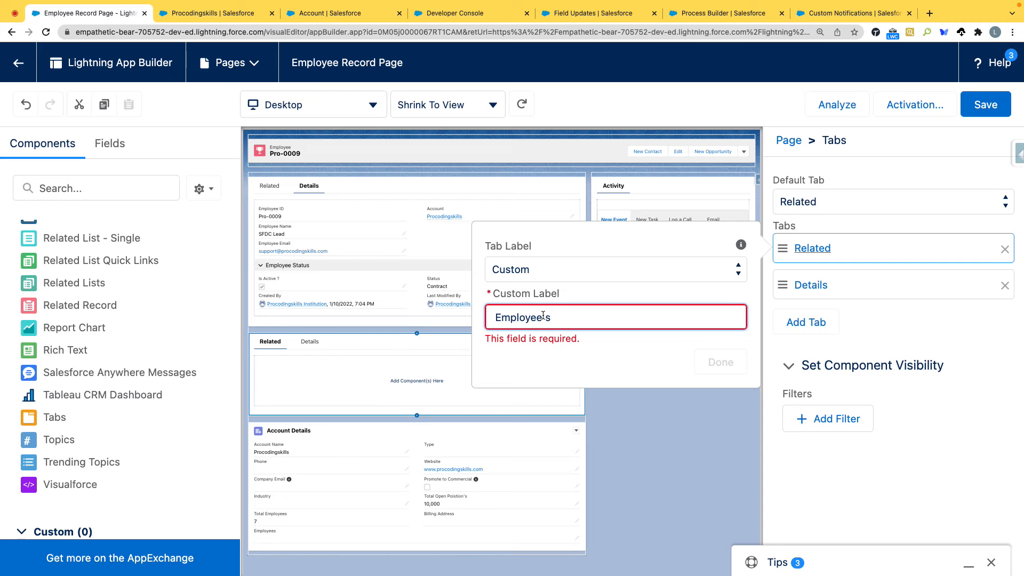
pyautogui.click(561, 338)
pyautogui.click(720, 348)
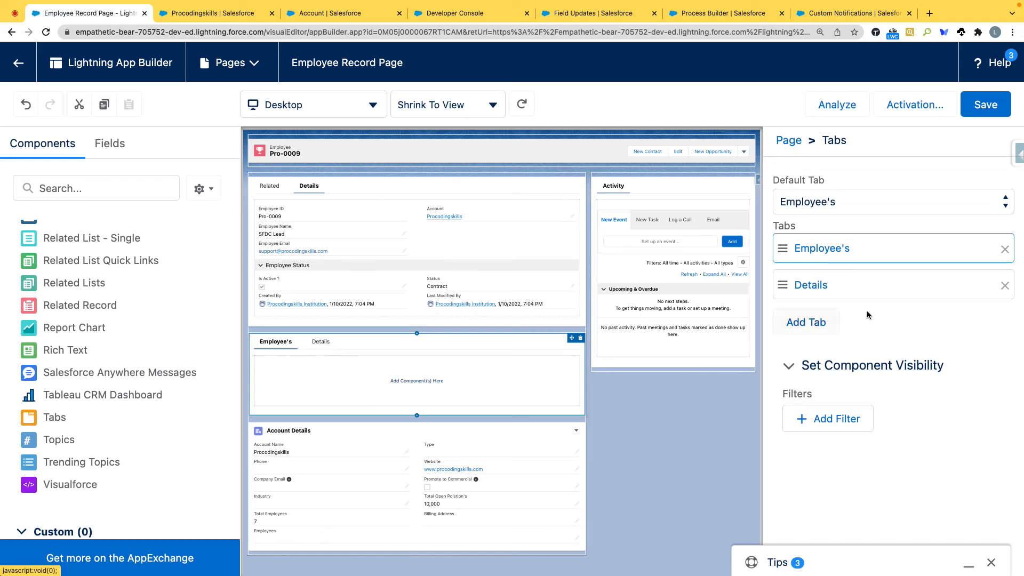
# Step: Give the new Tabs component's Details tab the custom label Account
pyautogui.click(837, 286)
pyautogui.click(641, 309)
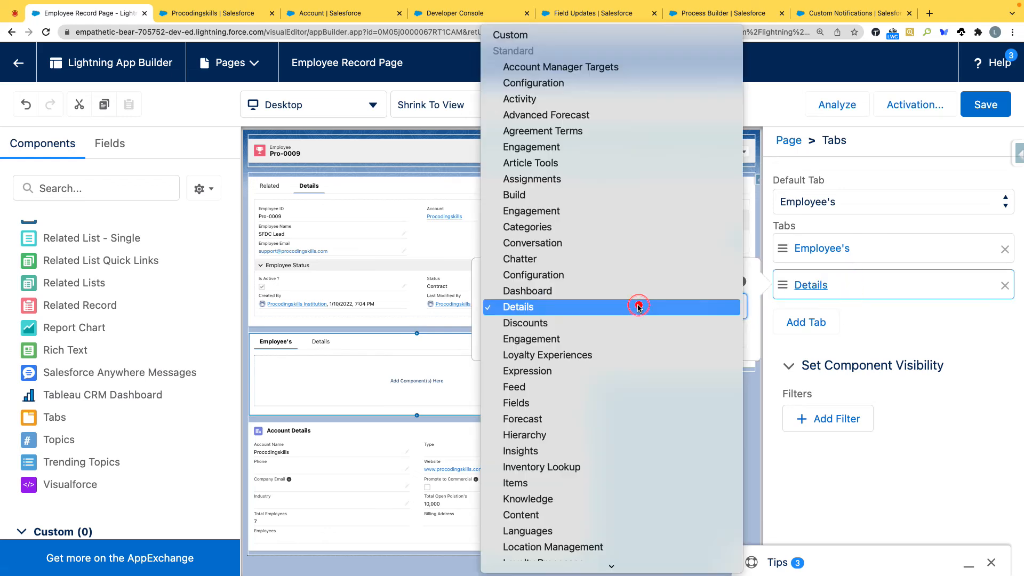
pyautogui.click(513, 40)
pyautogui.click(542, 349)
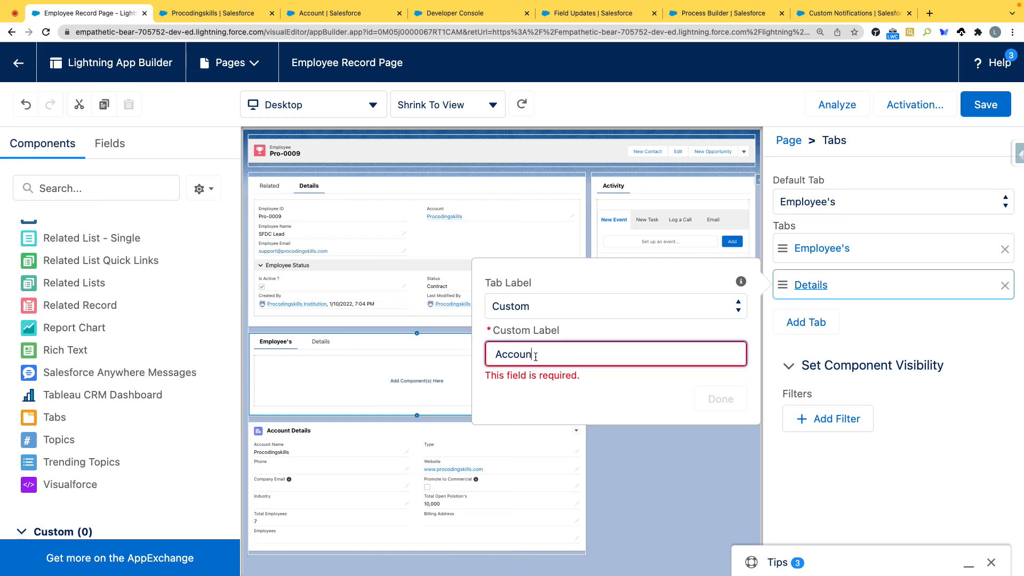
pyautogui.click(552, 399)
pyautogui.click(720, 382)
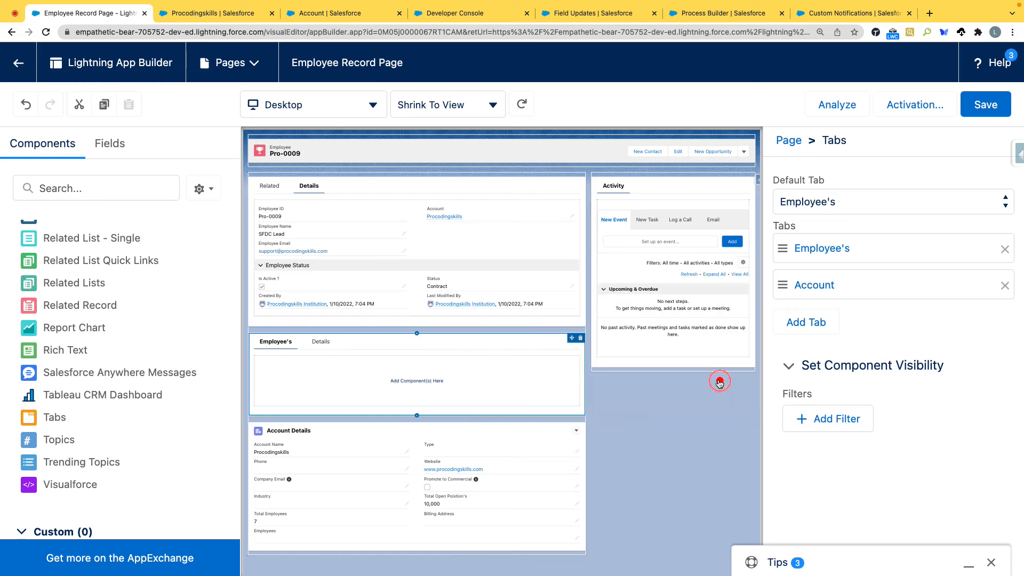
# Step: Move the Account Details component into the Account tab of the new Tabs component
pyautogui.click(361, 460)
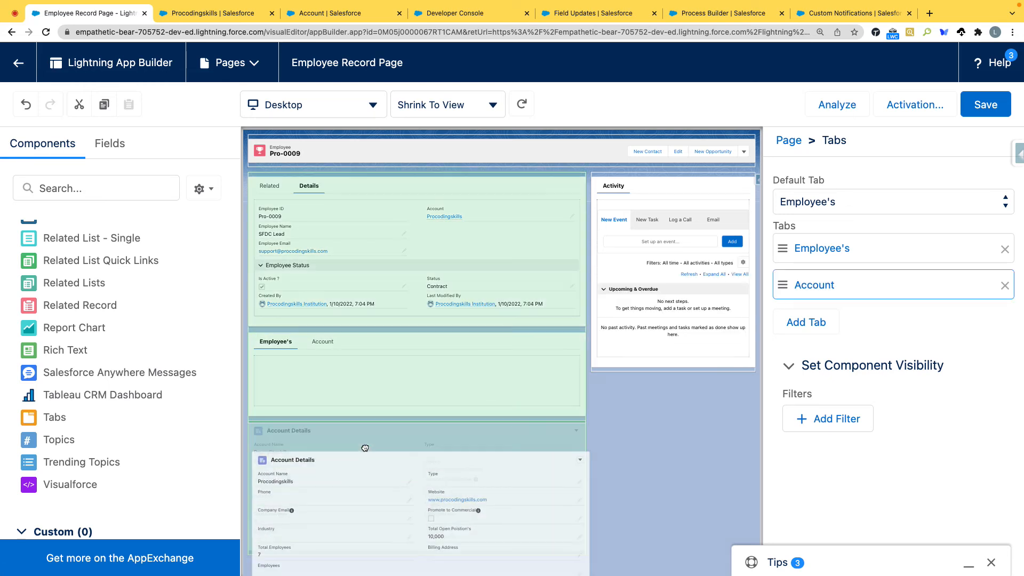
pyautogui.click(323, 341)
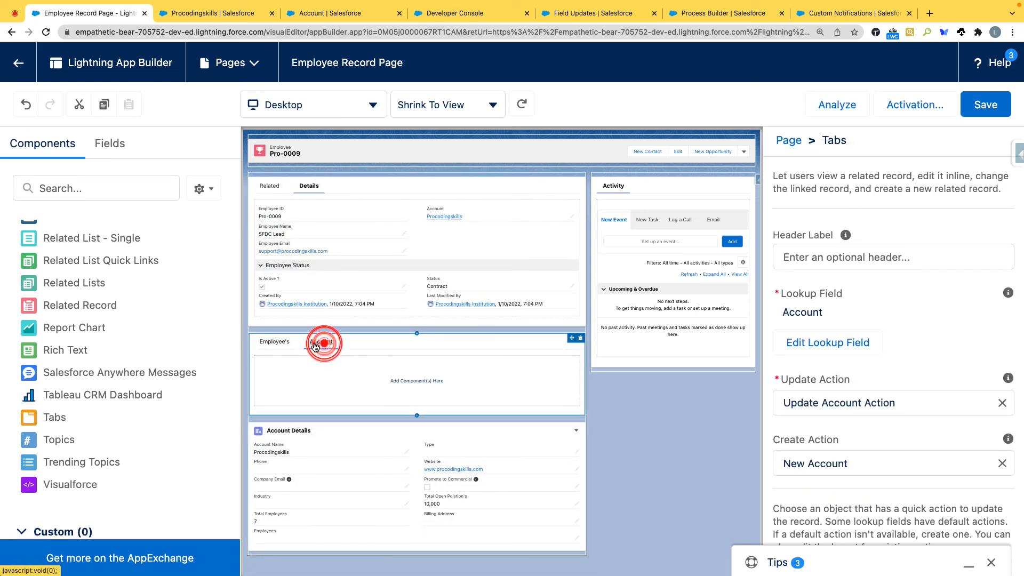
pyautogui.moveTo(360, 488); pyautogui.dragTo(363, 370)
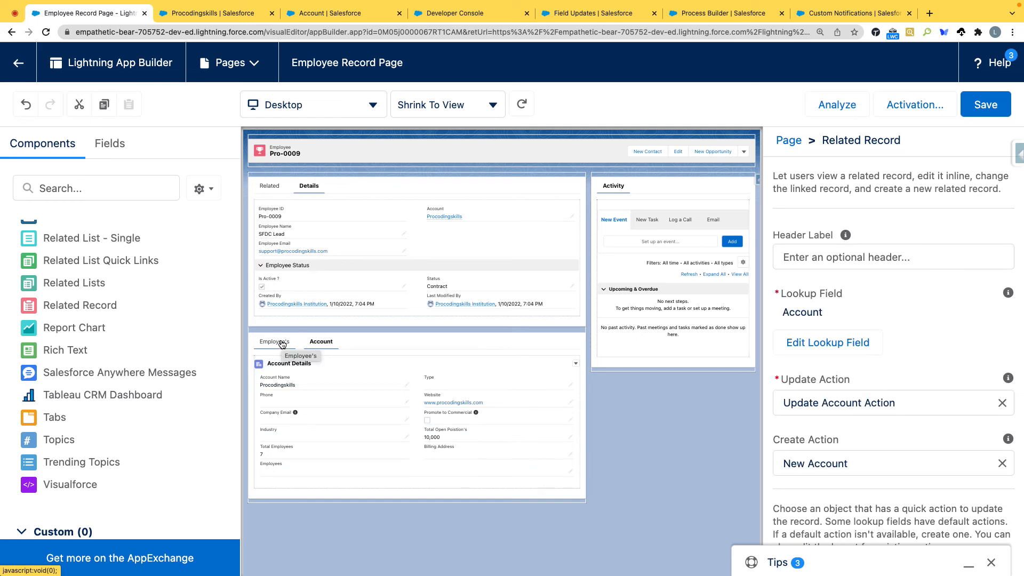
# Step: Add a Related List - Single component to the empty Employee's tab
pyautogui.click(282, 343)
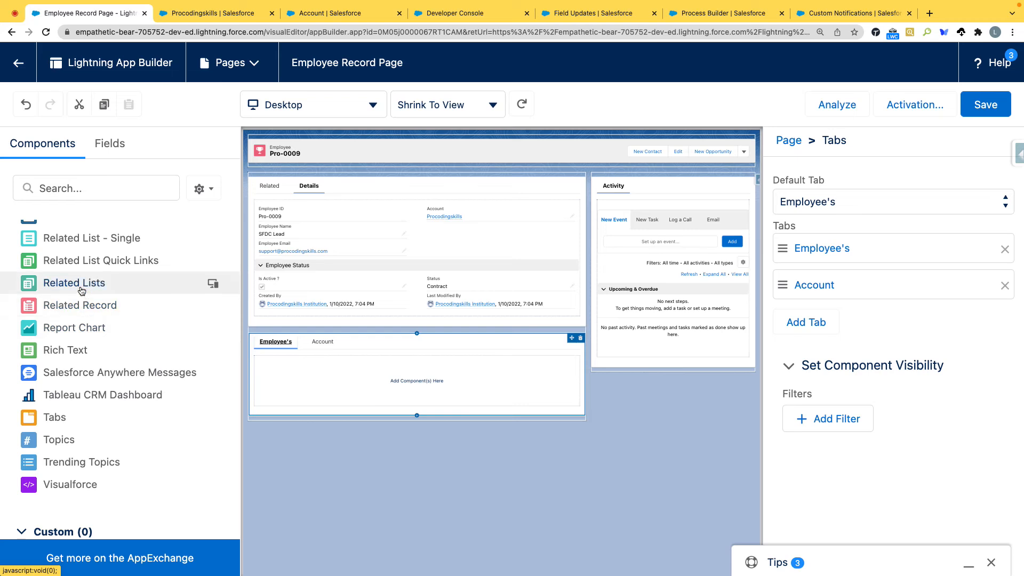
pyautogui.scroll(2, 84, 294)
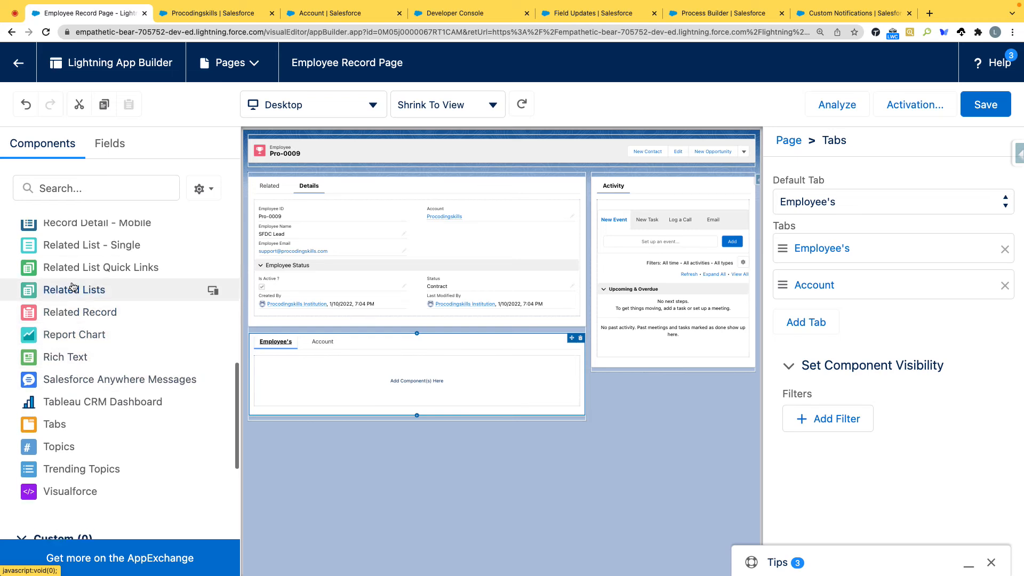
pyautogui.moveTo(92, 290); pyautogui.dragTo(320, 384)
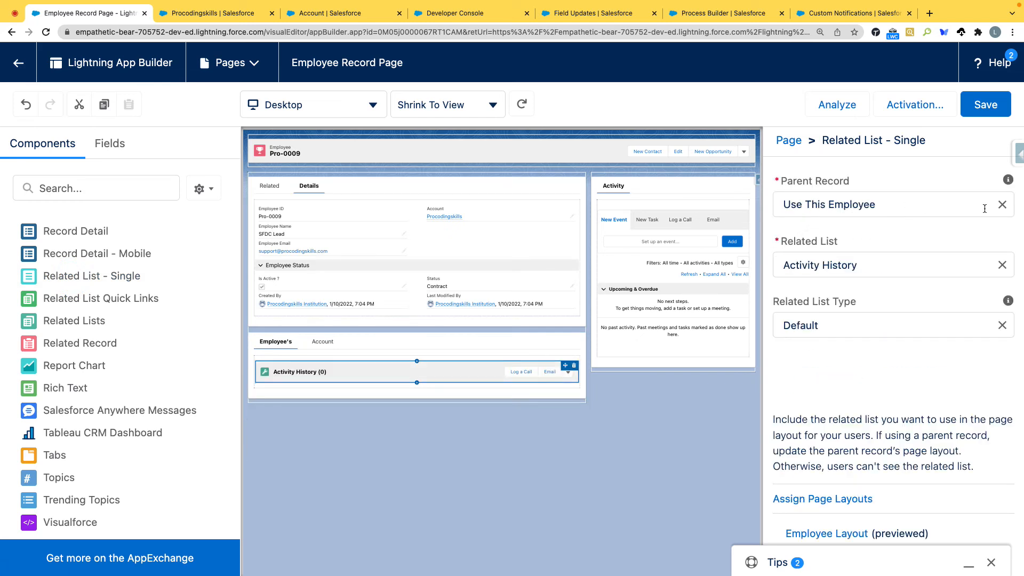
# Step: Set the related list component's parent record to Account and its related list to My Employees
pyautogui.click(1003, 207)
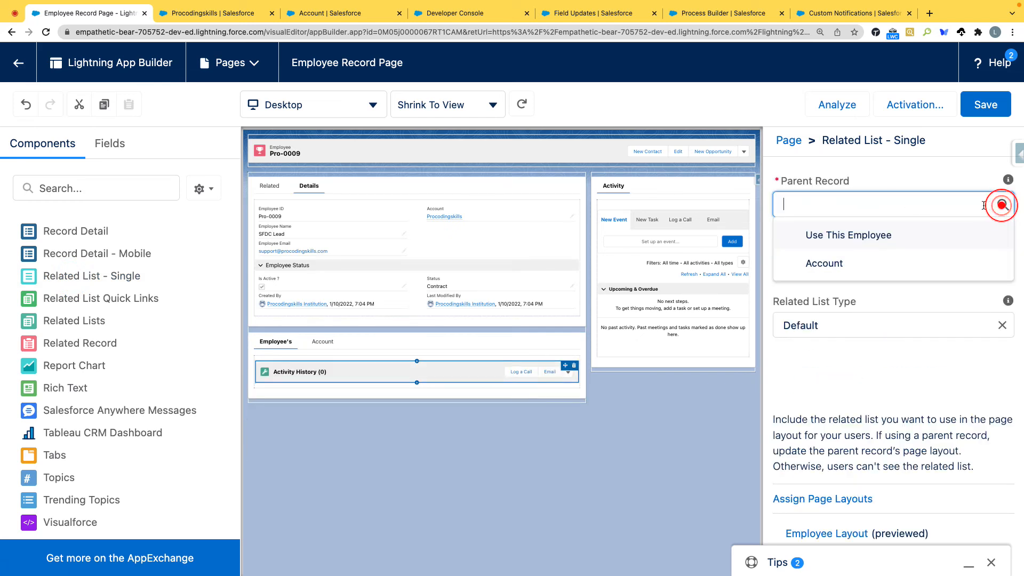
pyautogui.click(830, 267)
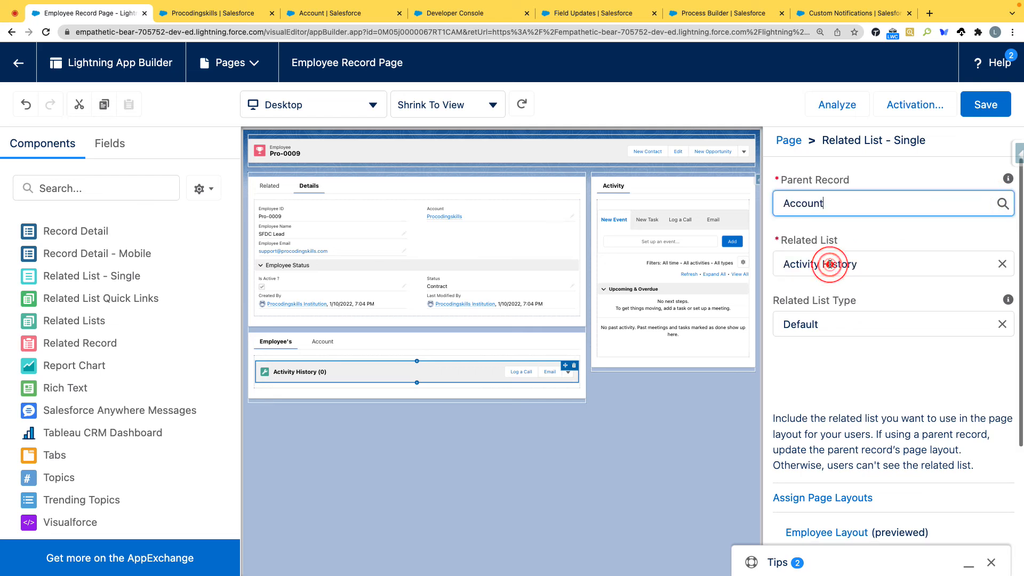
pyautogui.click(1002, 265)
pyautogui.write('emplo')
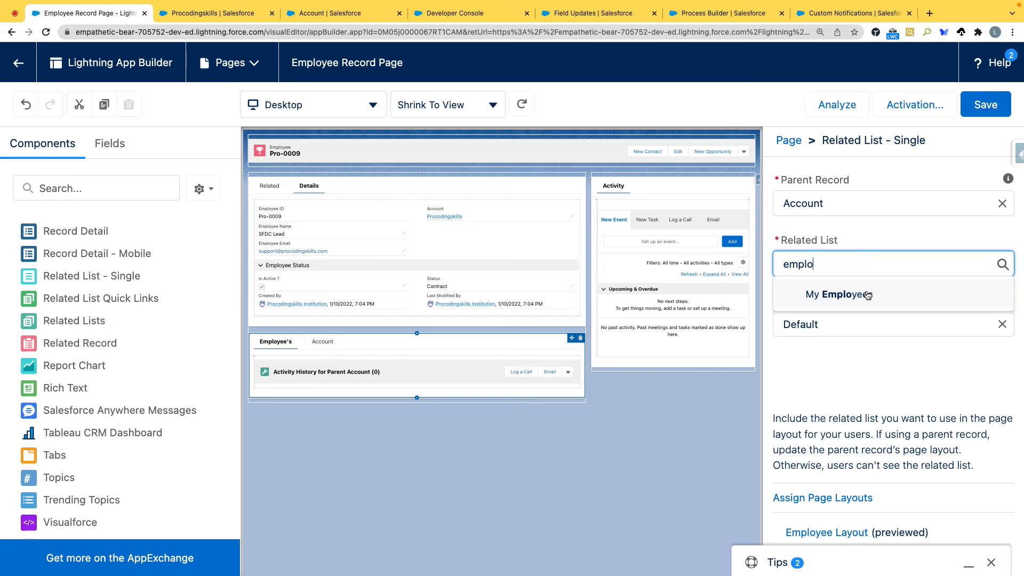
pyautogui.click(868, 295)
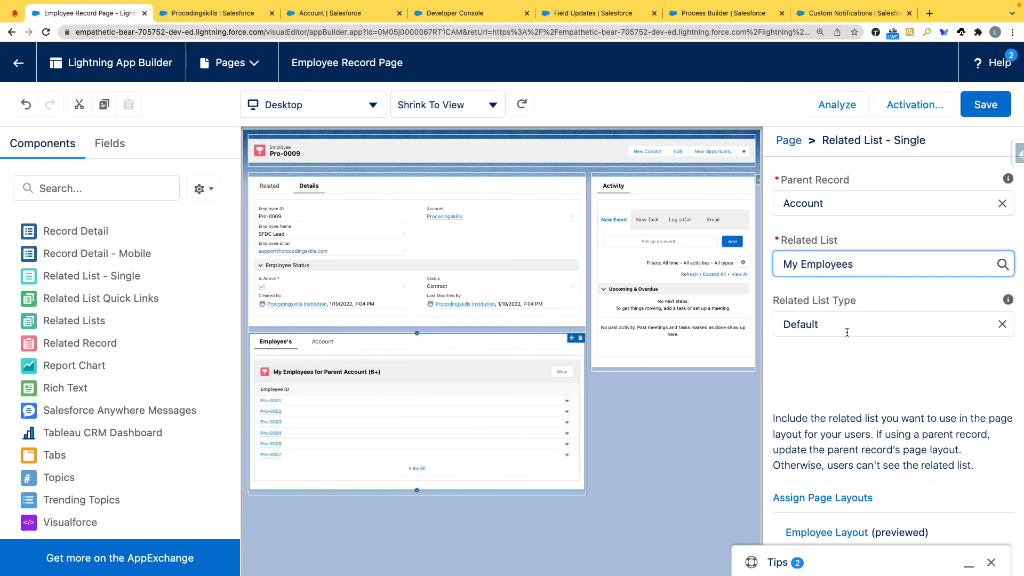
# Step: Try the Tile and Basic List types for the My Employees related list, and set its type to Enhanced List
pyautogui.click(817, 320)
pyautogui.click(820, 436)
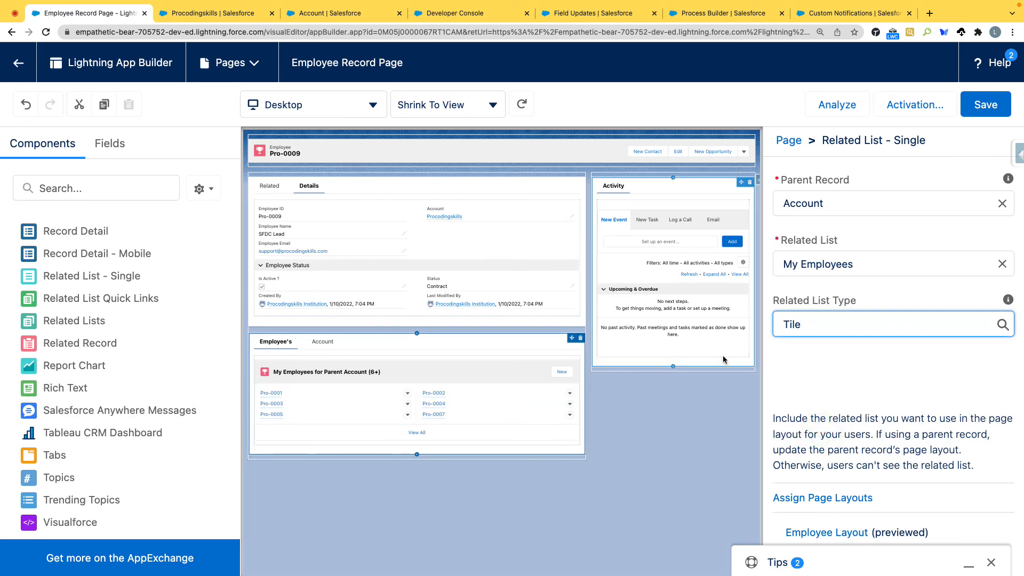
pyautogui.click(809, 328)
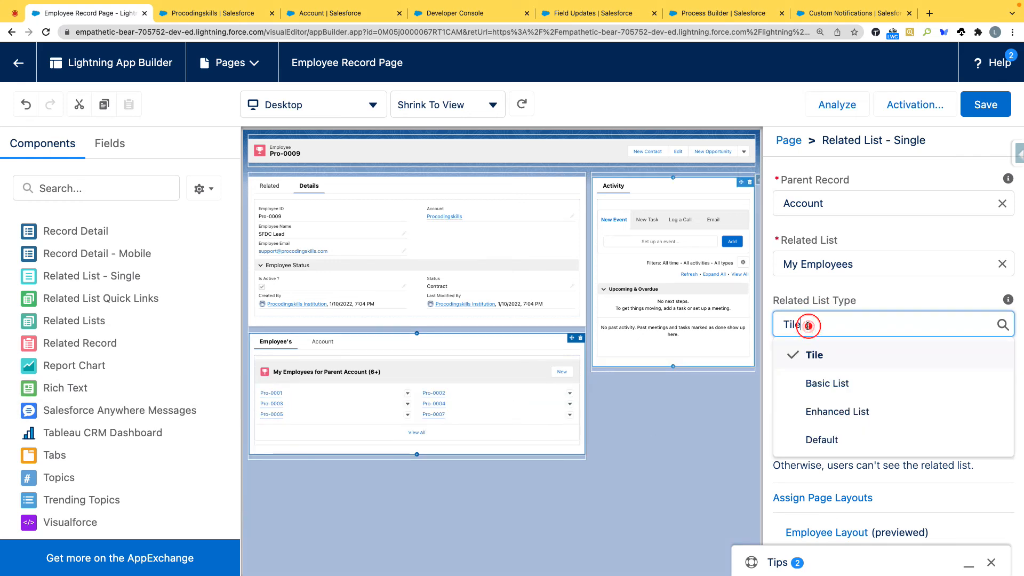
pyautogui.click(813, 384)
pyautogui.click(814, 337)
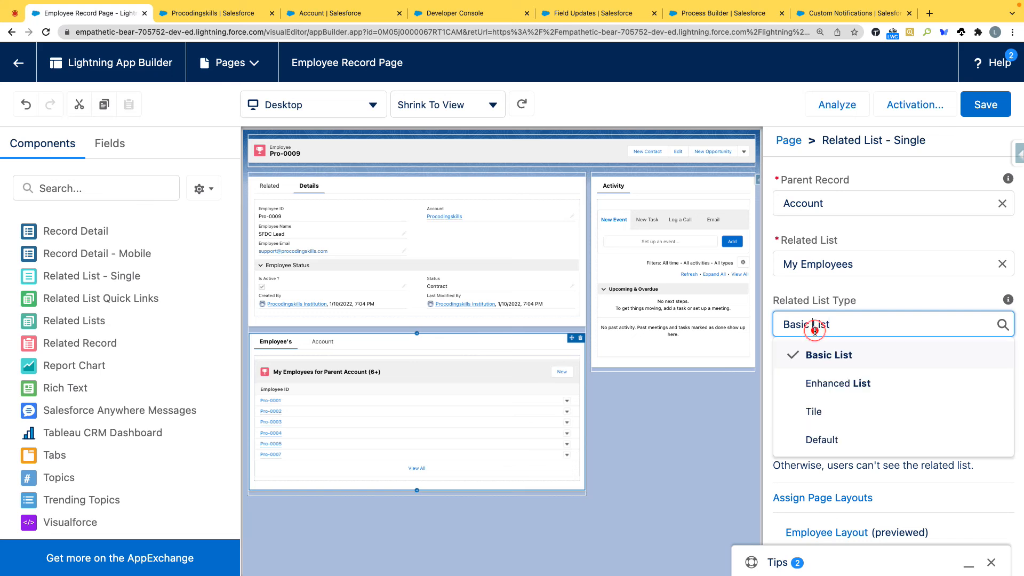
pyautogui.click(812, 381)
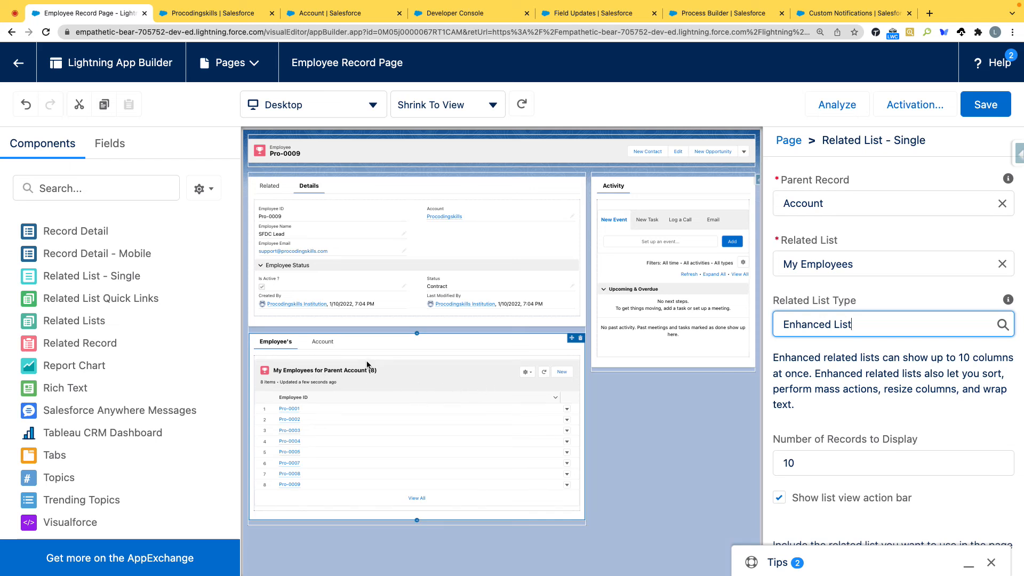
# Step: Set the My Employees related list's type to Default
pyautogui.click(830, 326)
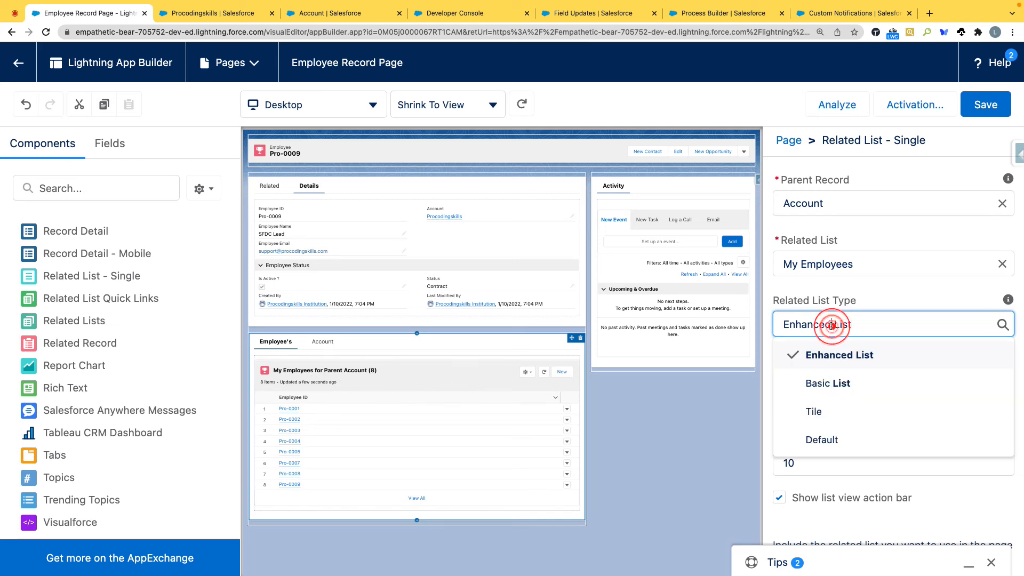
pyautogui.click(823, 440)
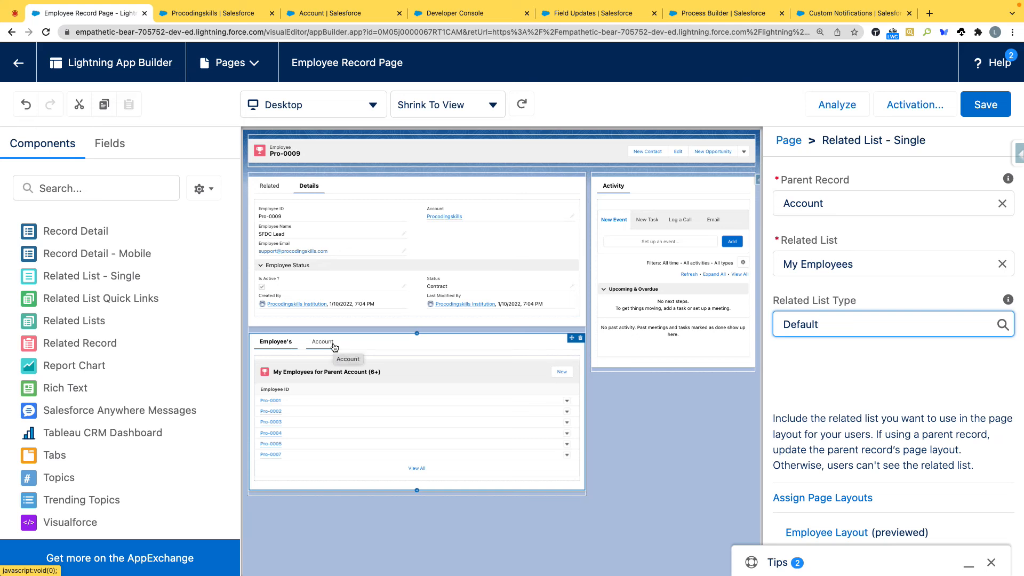
# Step: Try Employee's and Account as the lower Tabs component's default tab, set it to Account, and save the page
pyautogui.click(479, 340)
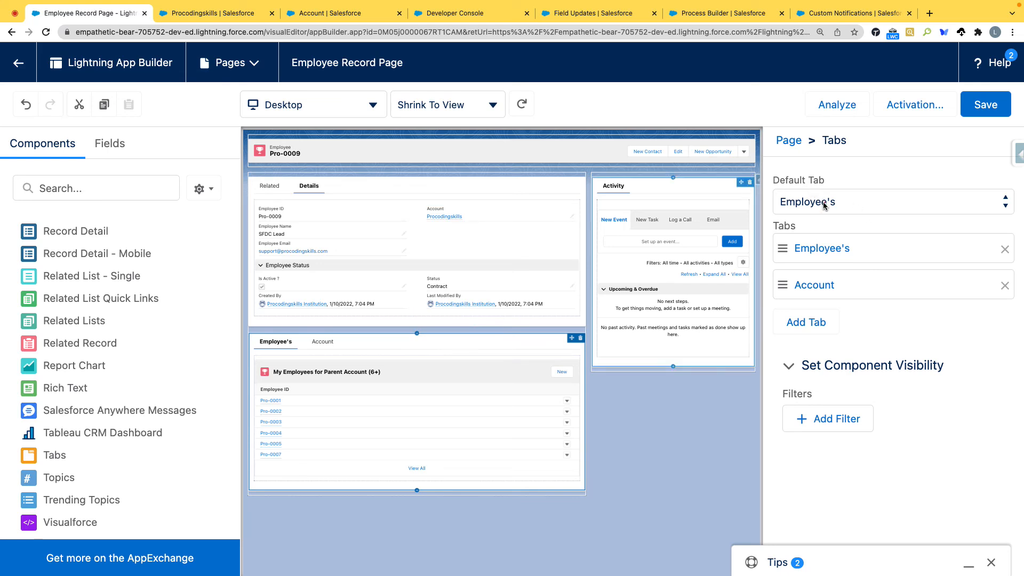
pyautogui.click(823, 206)
pyautogui.click(816, 219)
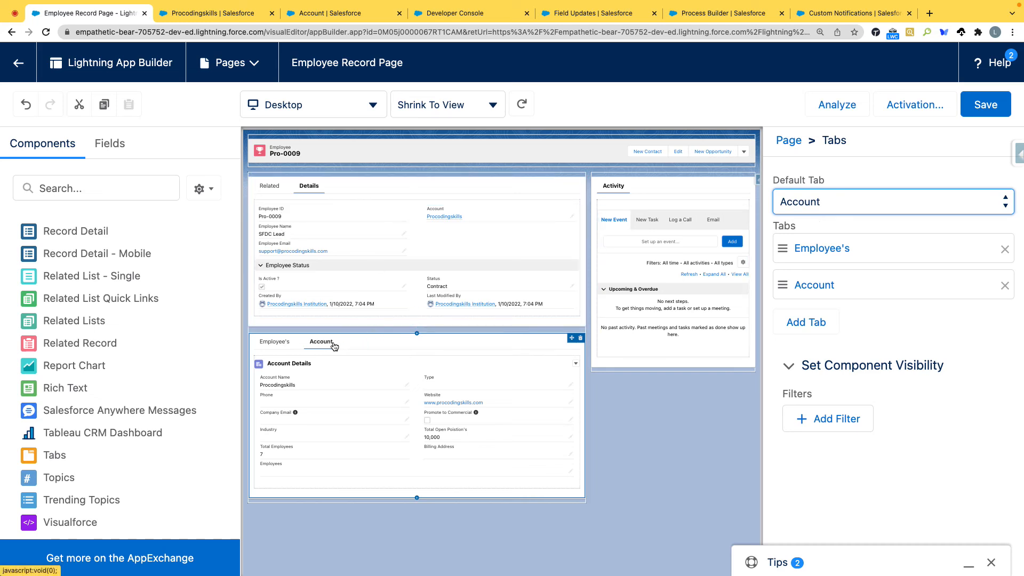
pyautogui.click(825, 204)
pyautogui.click(815, 186)
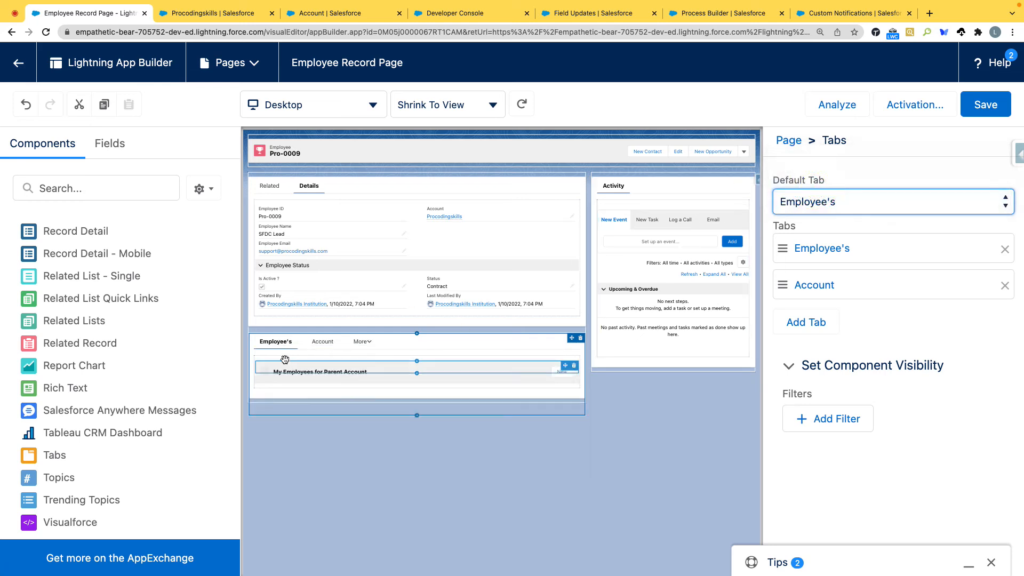
pyautogui.click(891, 204)
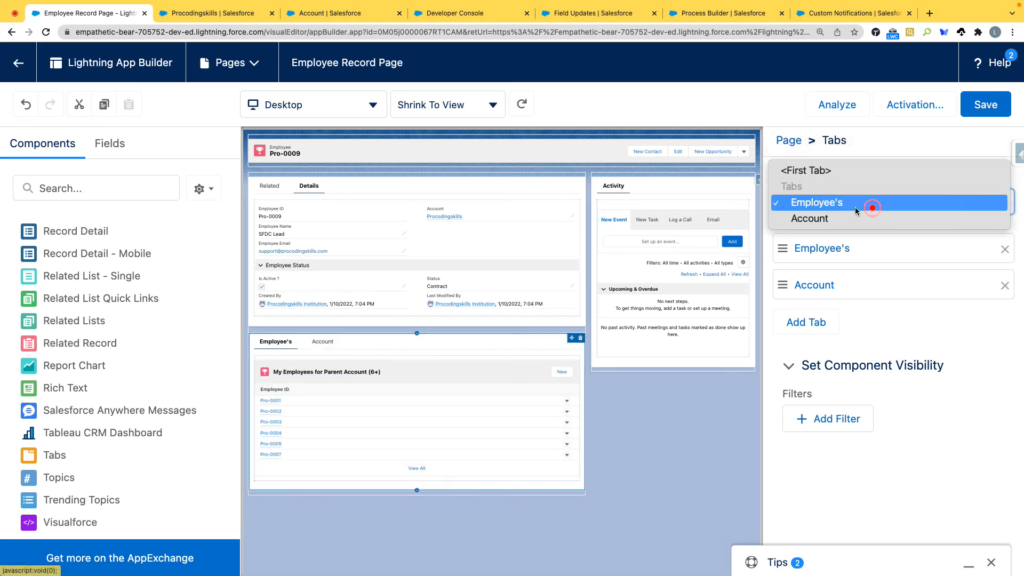
pyautogui.click(827, 217)
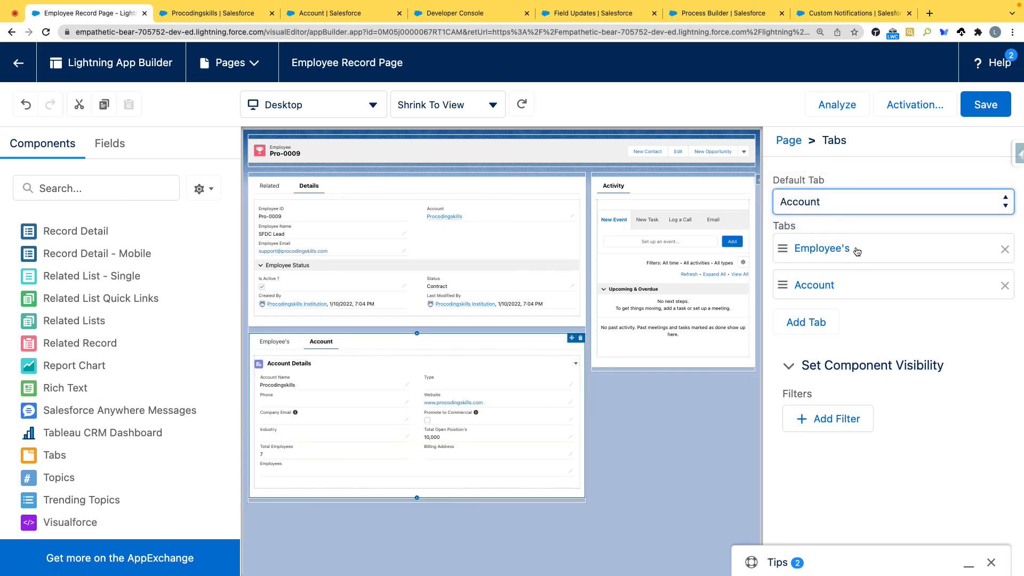
pyautogui.click(987, 110)
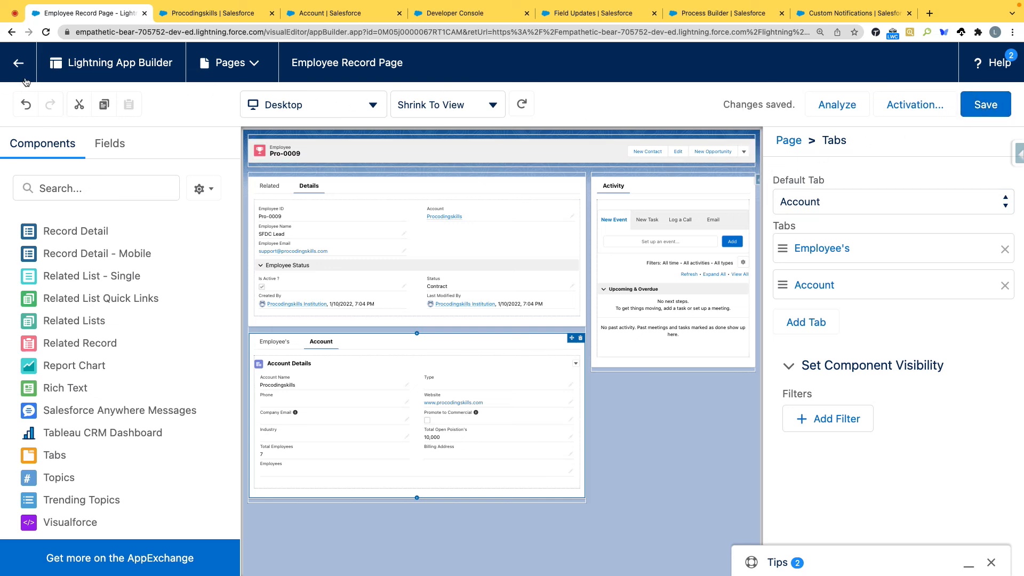
# Step: Return to the Pro-0009 employee record and examine its Account tab and the employee list in its Employee's tab
pyautogui.click(20, 63)
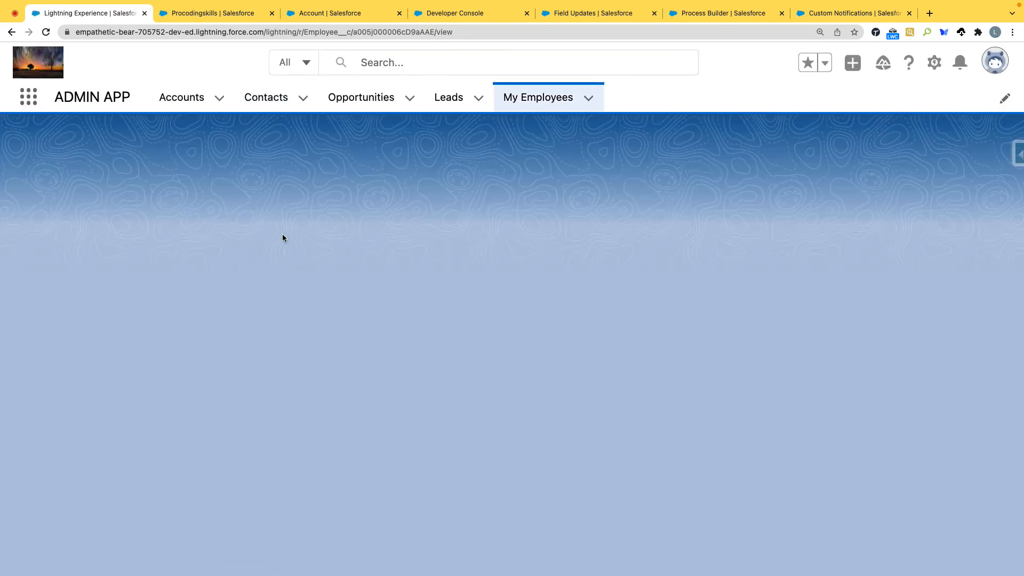
pyautogui.scroll(-1, 235, 252)
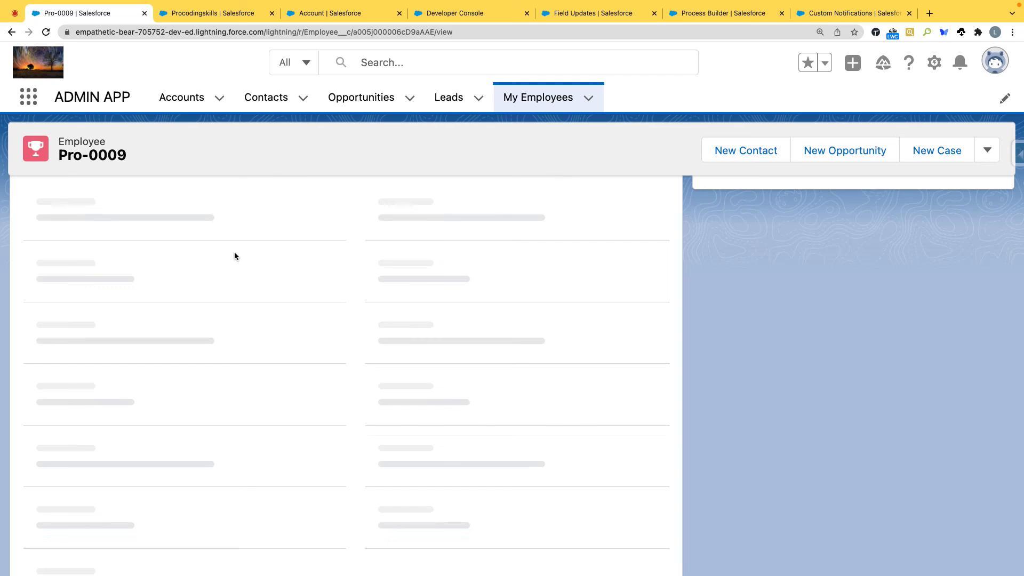
pyautogui.scroll(-4, 234, 257)
pyautogui.scroll(-2, 234, 258)
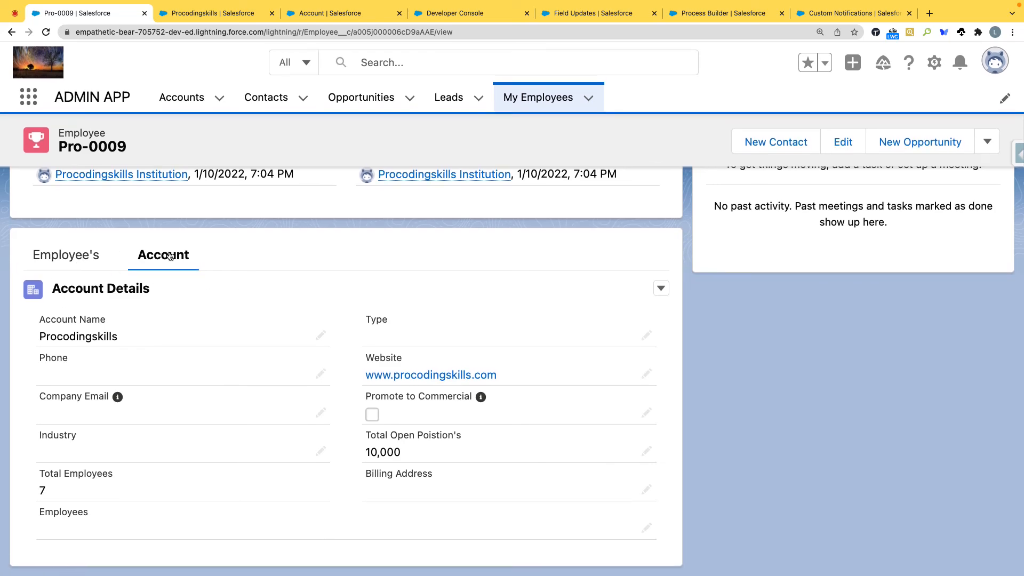
pyautogui.scroll(6, 160, 276)
pyautogui.scroll(-6, 161, 288)
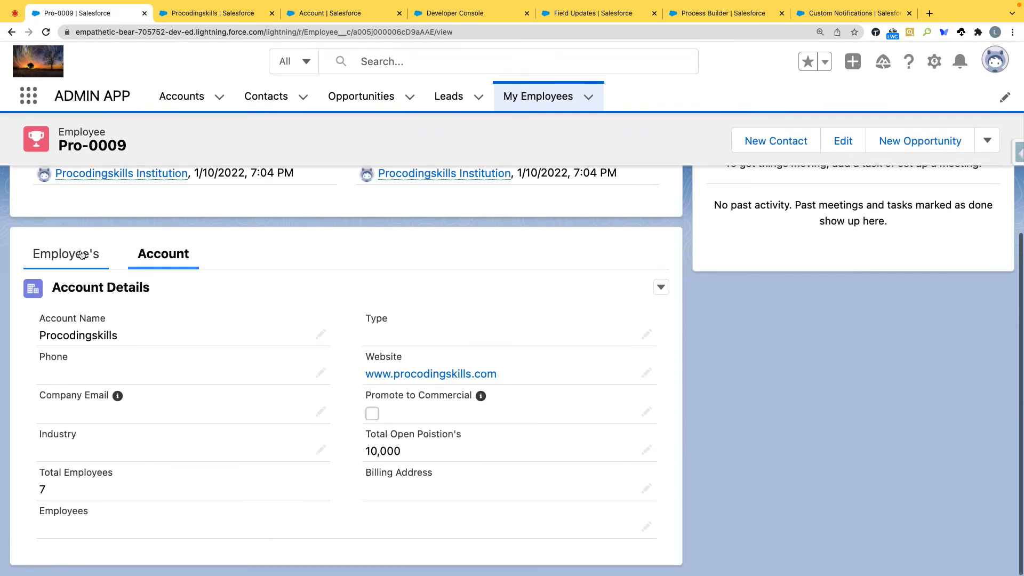
pyautogui.click(81, 254)
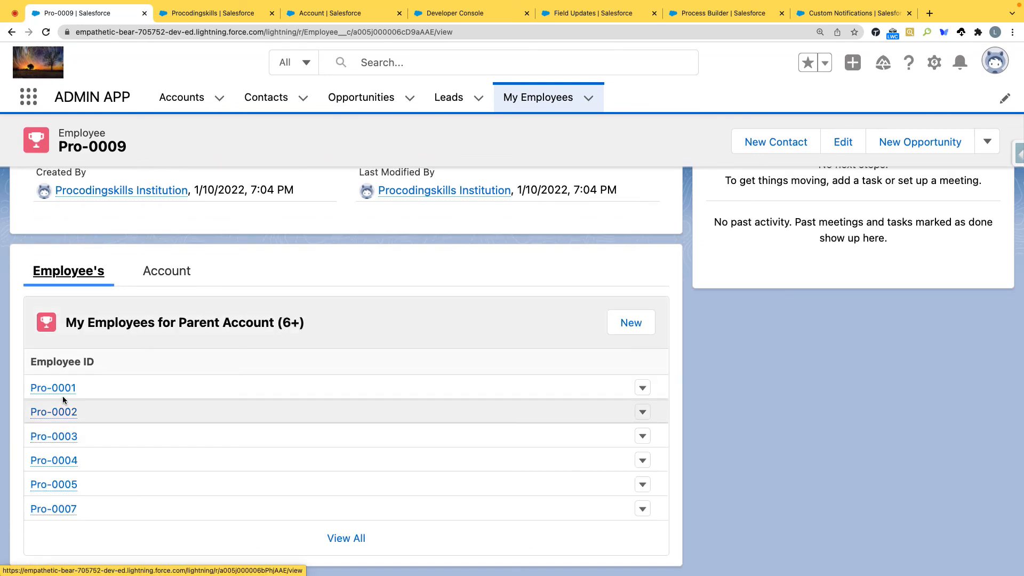
pyautogui.moveTo(68, 395)
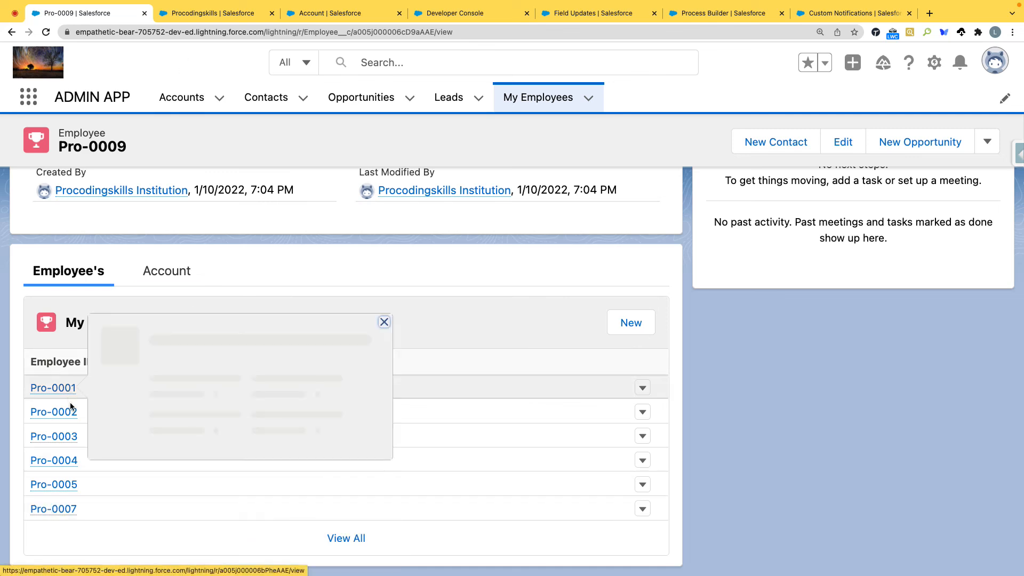
# Step: Open the Commercial Layout among the Account object's page layouts and find its My Employees related list
pyautogui.click(214, 14)
pyautogui.click(312, 15)
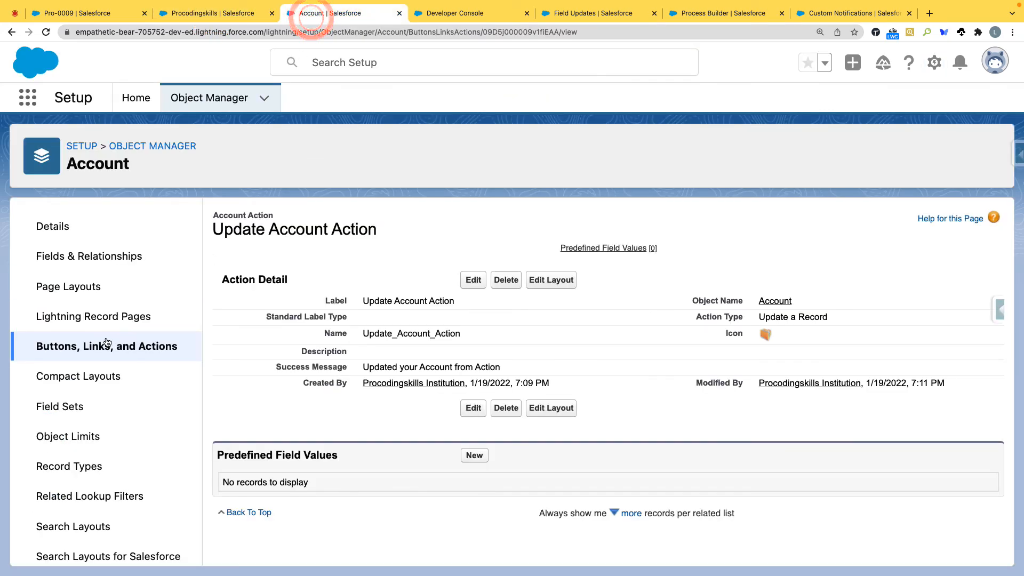
pyautogui.click(84, 291)
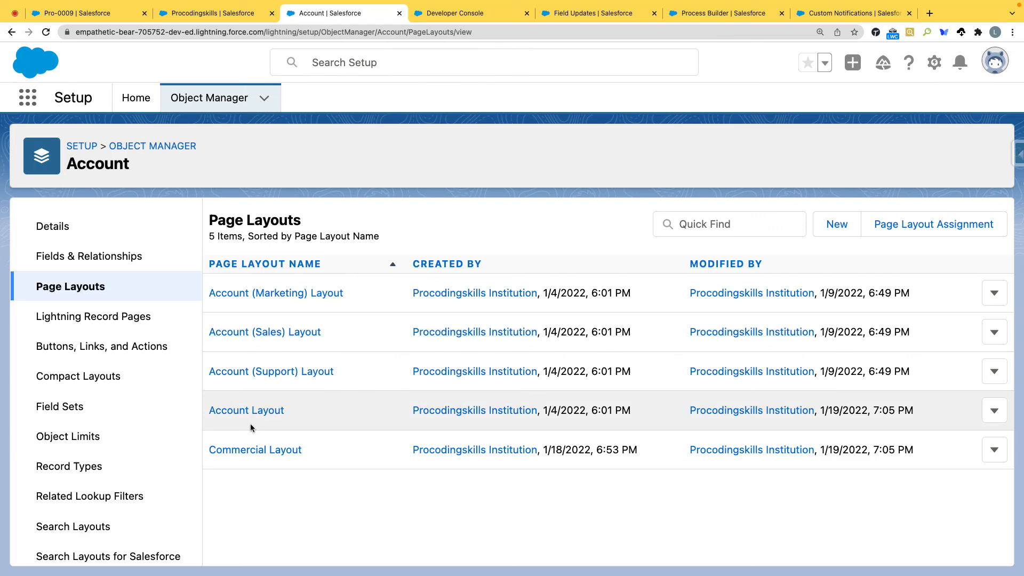
pyautogui.click(252, 451)
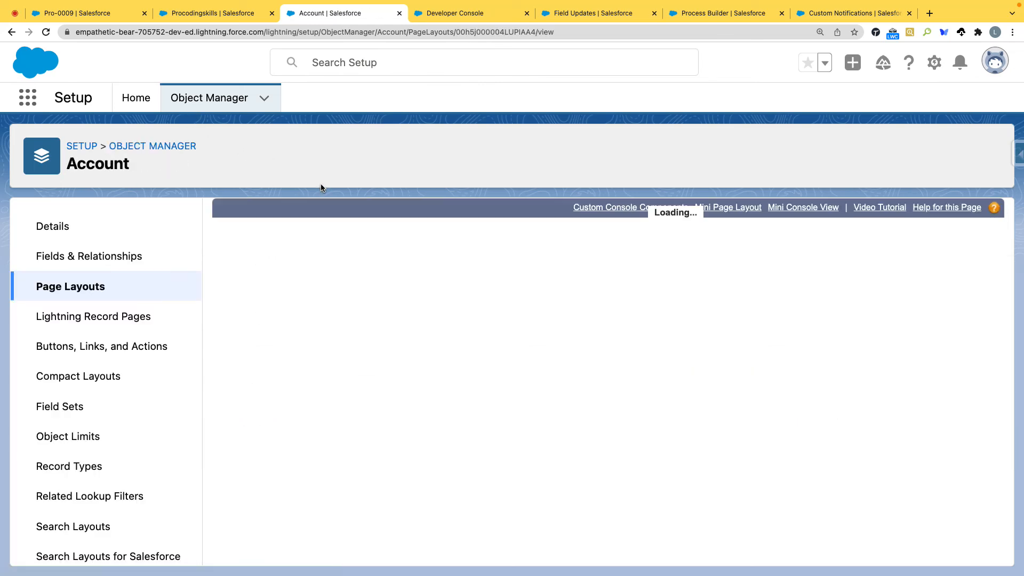
pyautogui.scroll(-10, 294, 352)
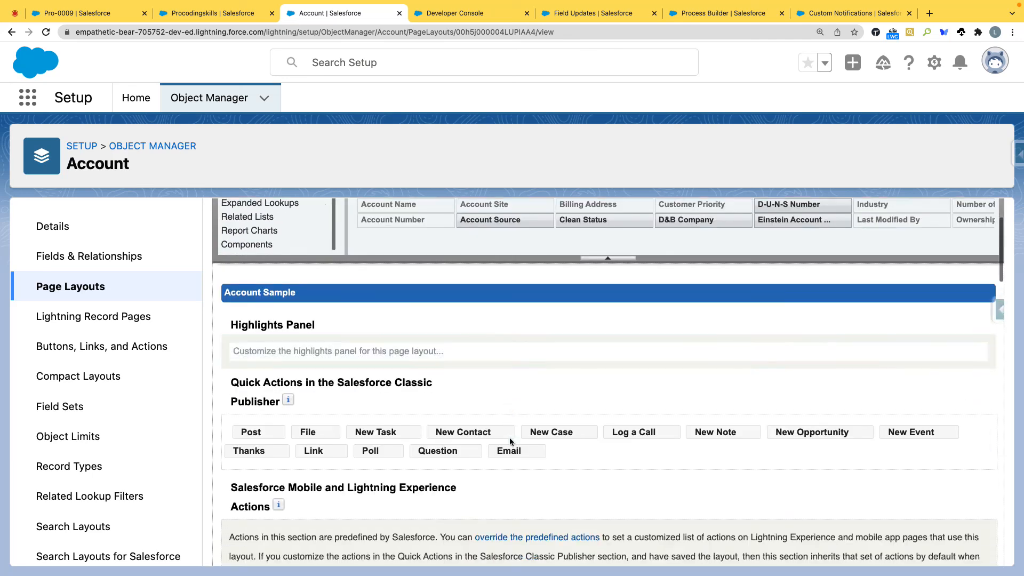
pyautogui.scroll(-15, 511, 438)
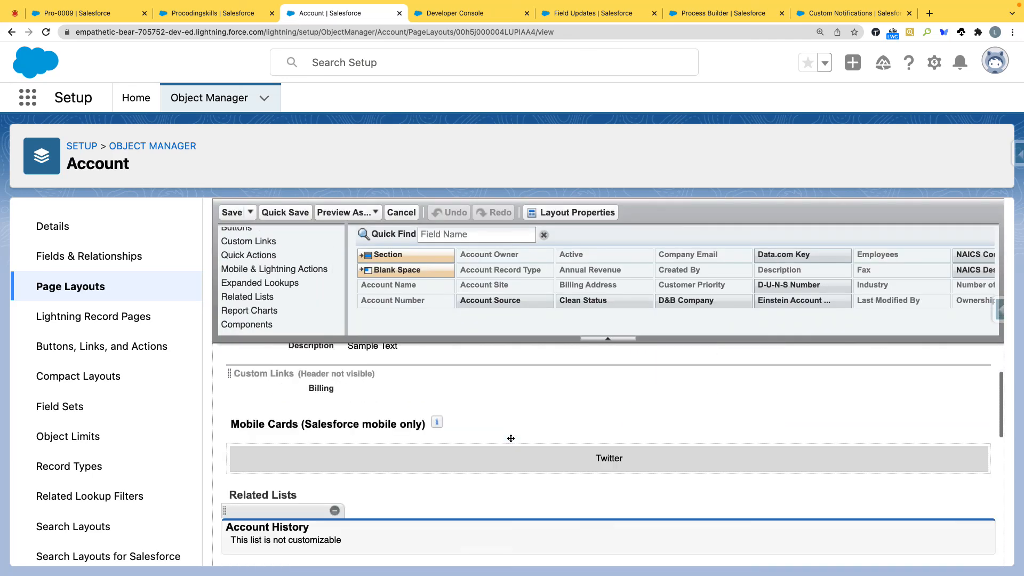
pyautogui.scroll(-15, 440, 439)
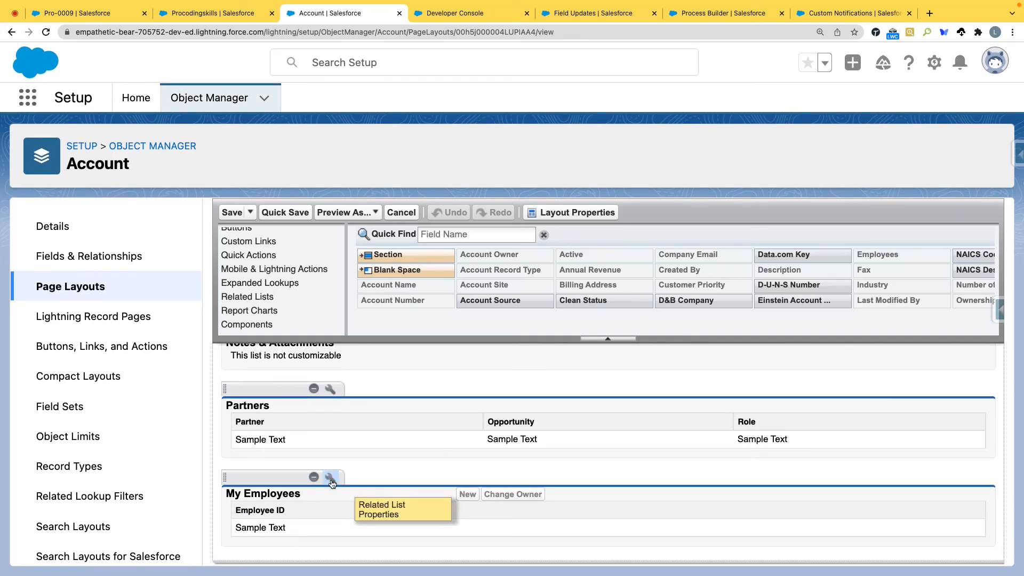
# Step: Add Employee Name, Employee Email and Is Active ? as columns of the My Employees related list and save the layout
pyautogui.click(331, 481)
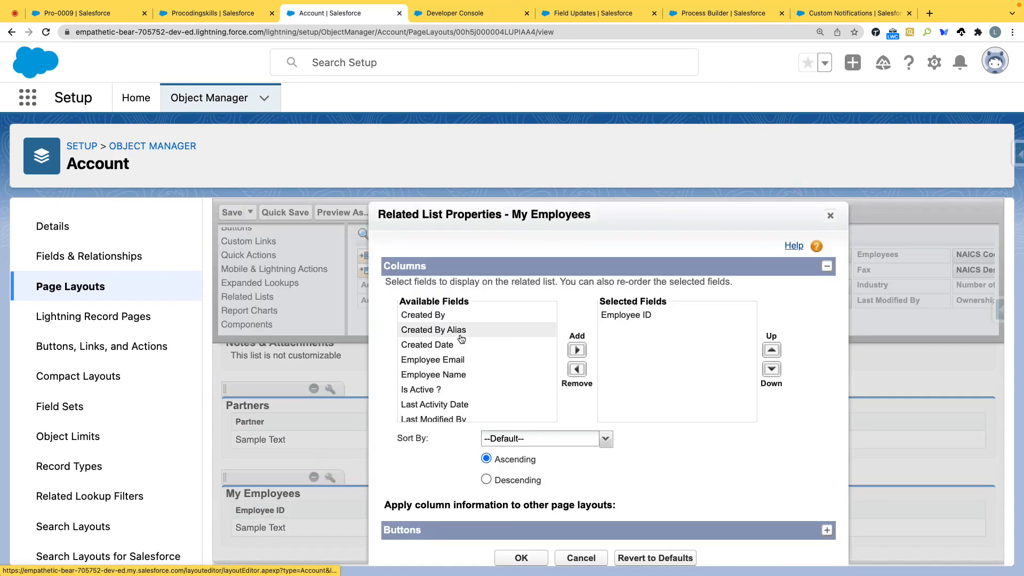
pyautogui.click(453, 376)
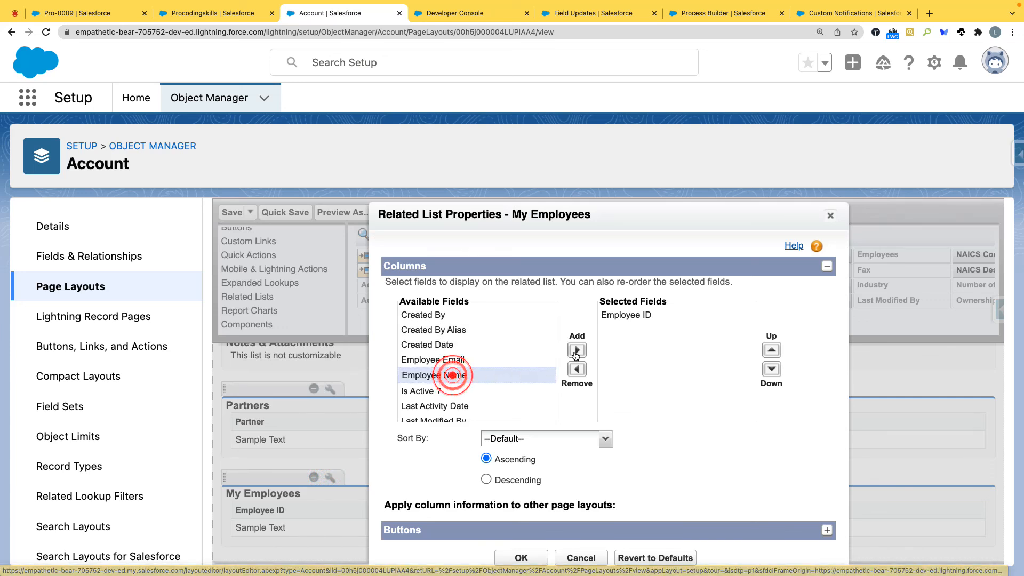
pyautogui.click(577, 350)
pyautogui.click(463, 359)
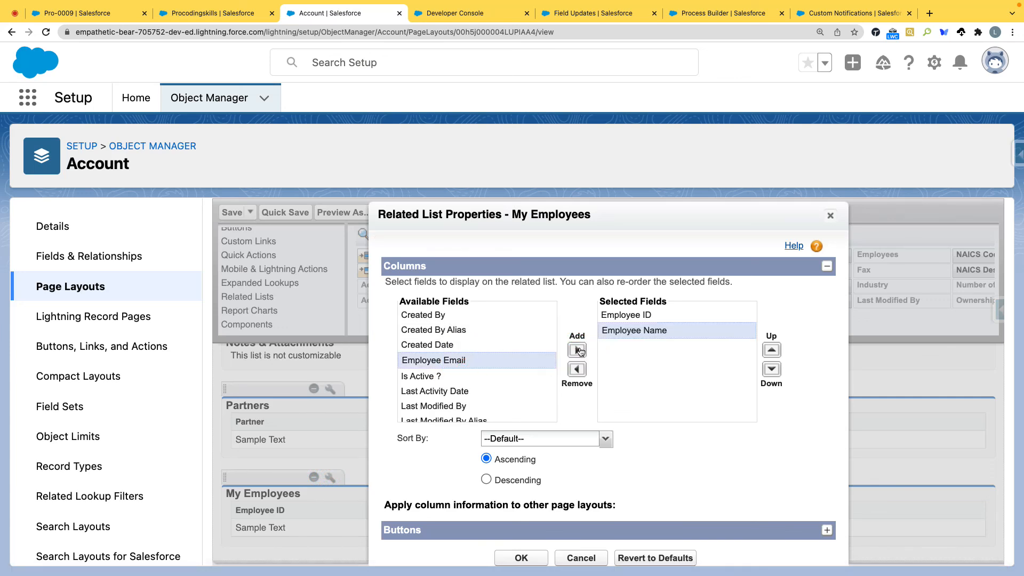
pyautogui.click(576, 350)
pyautogui.click(454, 361)
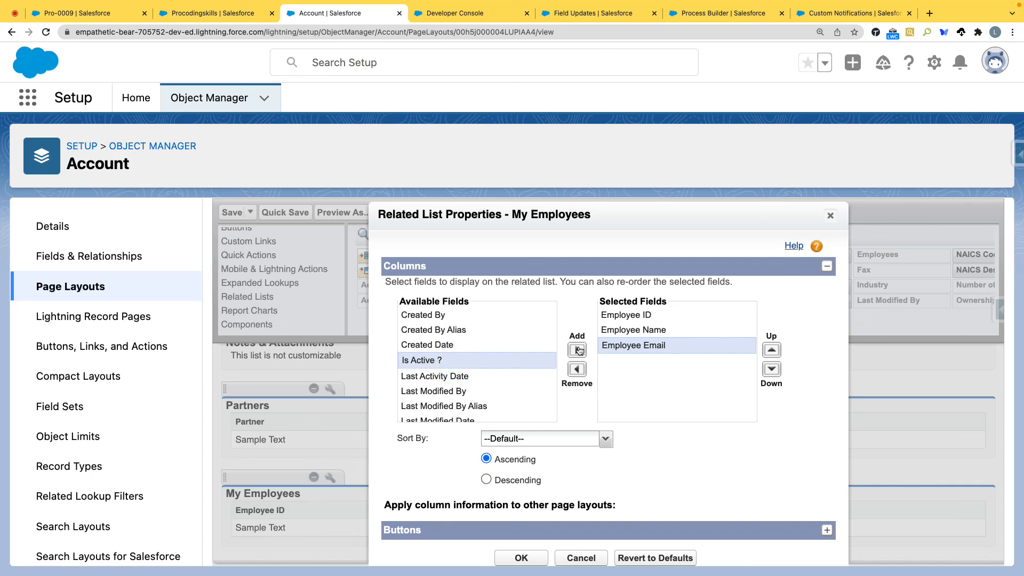
pyautogui.click(577, 350)
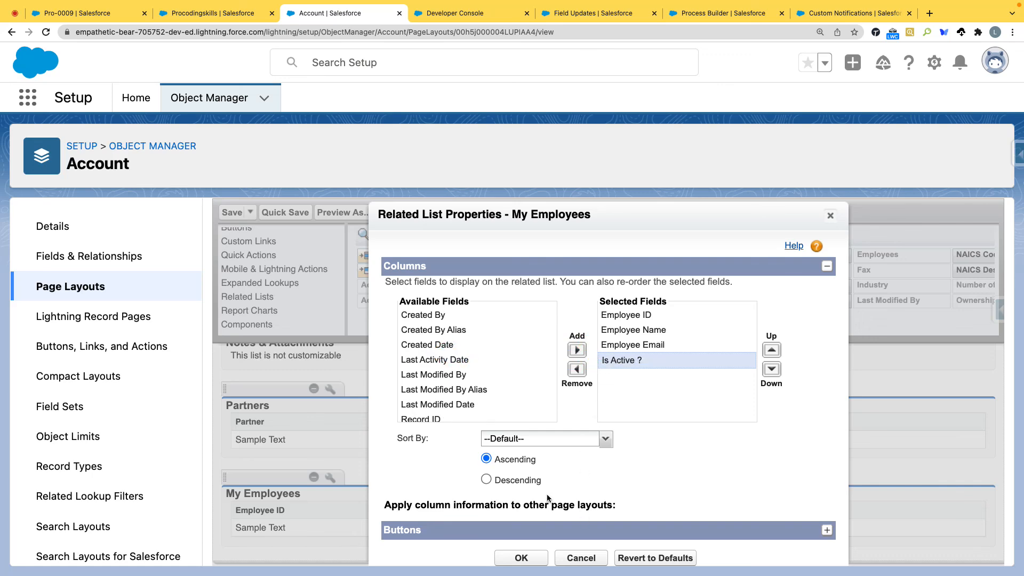
pyautogui.click(521, 557)
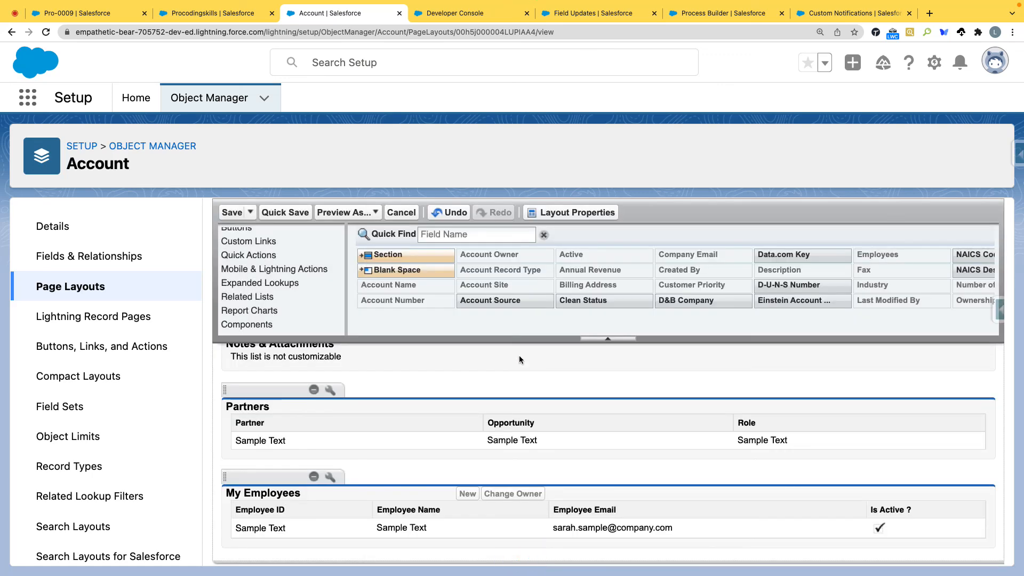
pyautogui.click(232, 213)
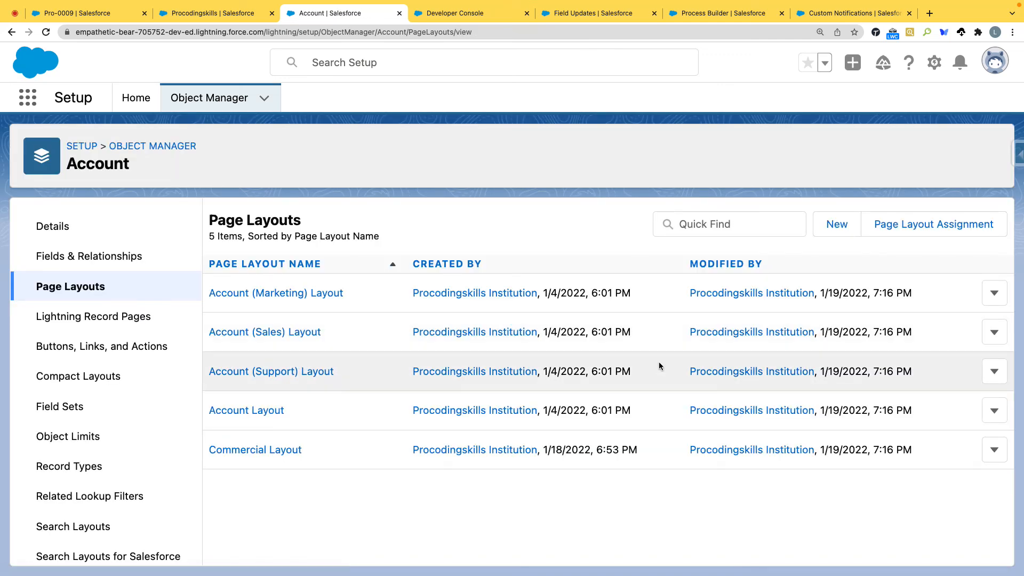
# Step: Return to the Pro-0009 employee record and reload it
pyautogui.click(212, 13)
pyautogui.click(84, 14)
pyautogui.click(45, 32)
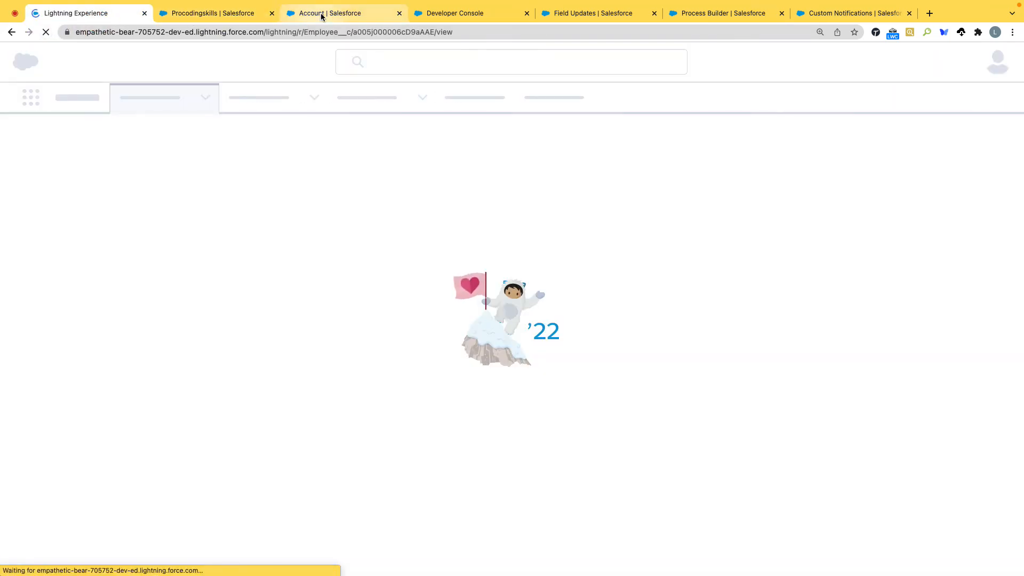
# Step: Reopen the Account object's Commercial Layout and check the columns of its My Employees related list
pyautogui.click(323, 14)
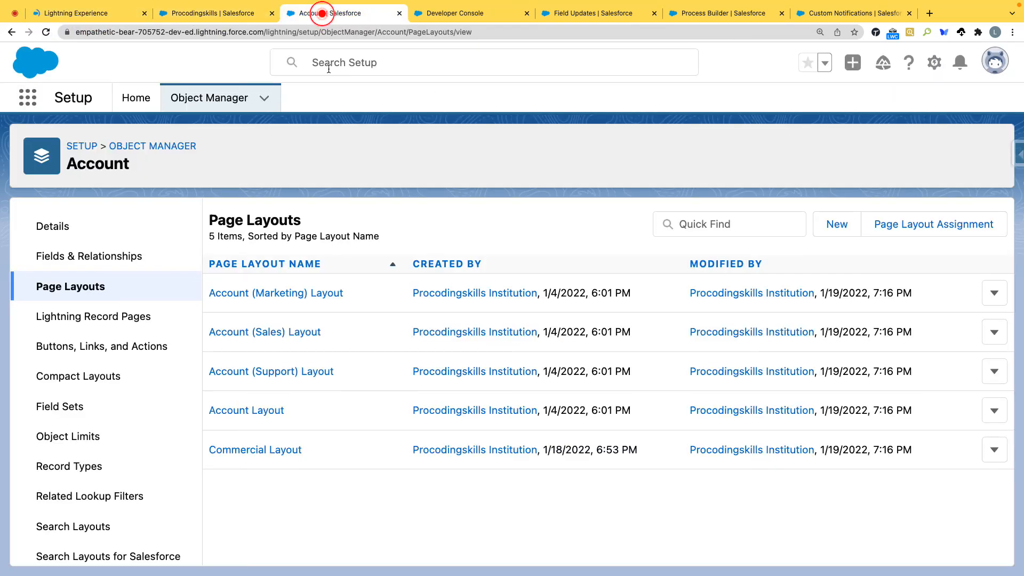
pyautogui.click(247, 449)
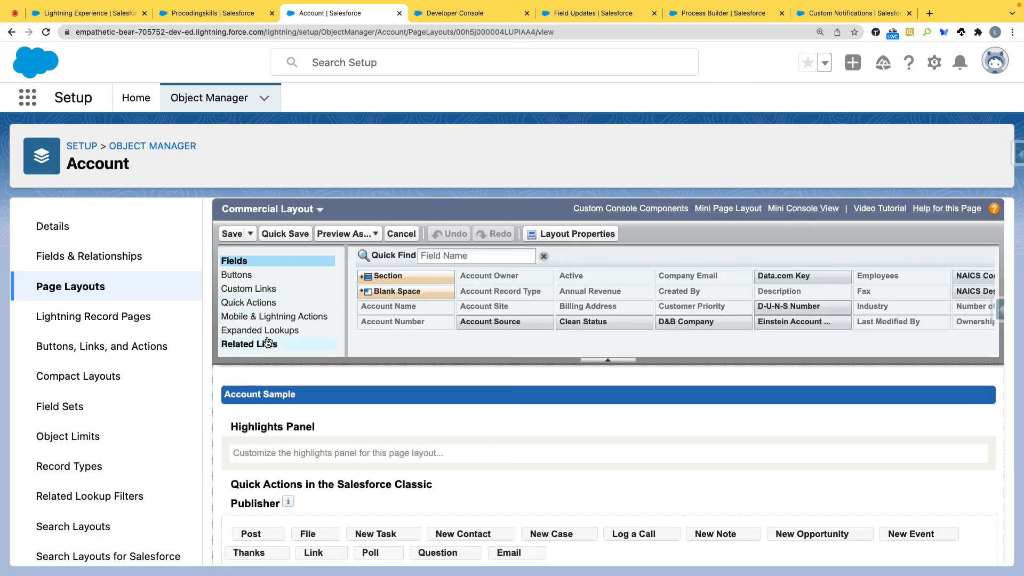
pyautogui.click(250, 344)
pyautogui.scroll(-10, 374, 438)
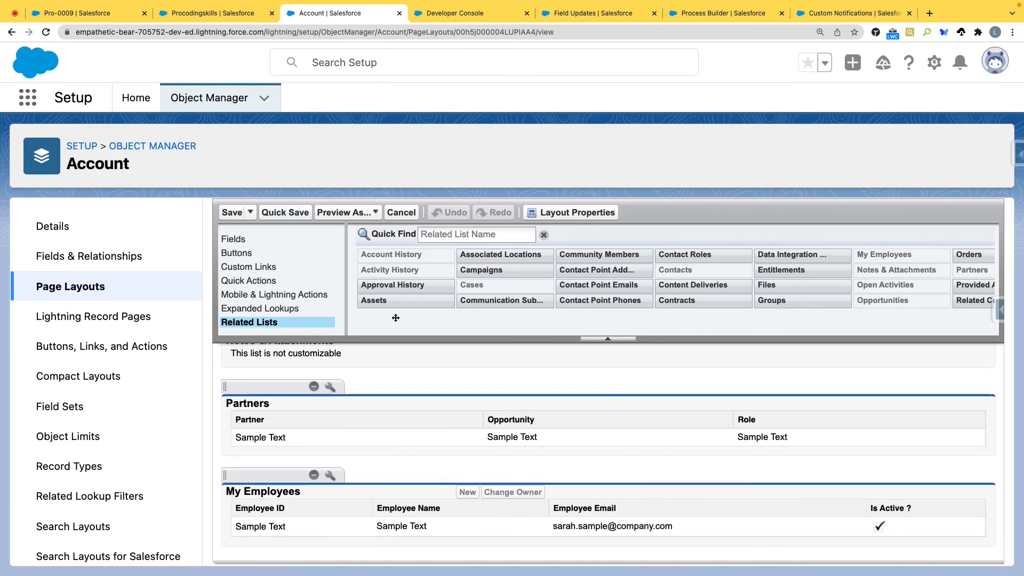
pyautogui.scroll(10, 441, 315)
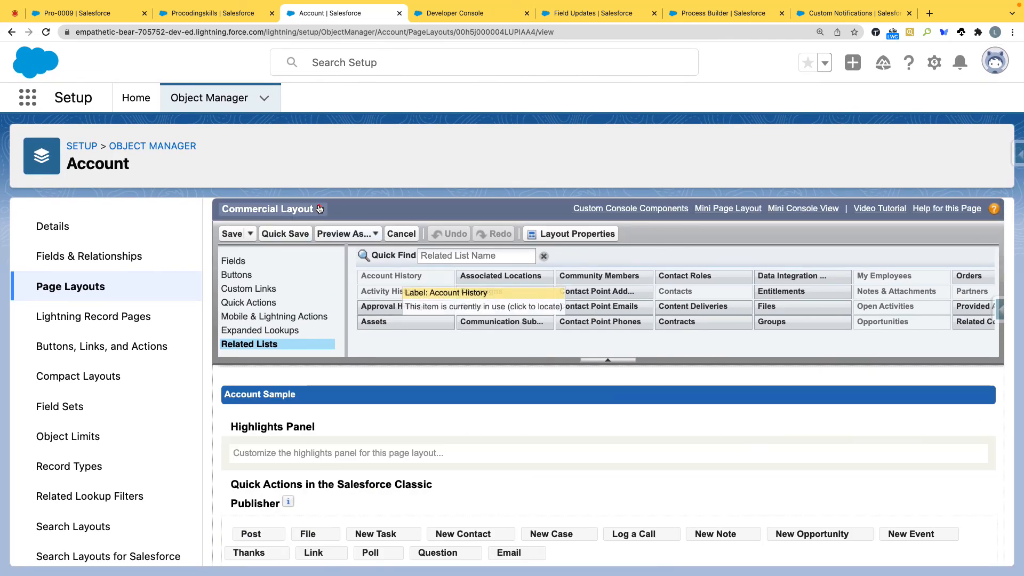
# Step: Switch to the Account Layout and open the properties of its My Employees related list to check the selected columns
pyautogui.click(319, 207)
pyautogui.click(281, 275)
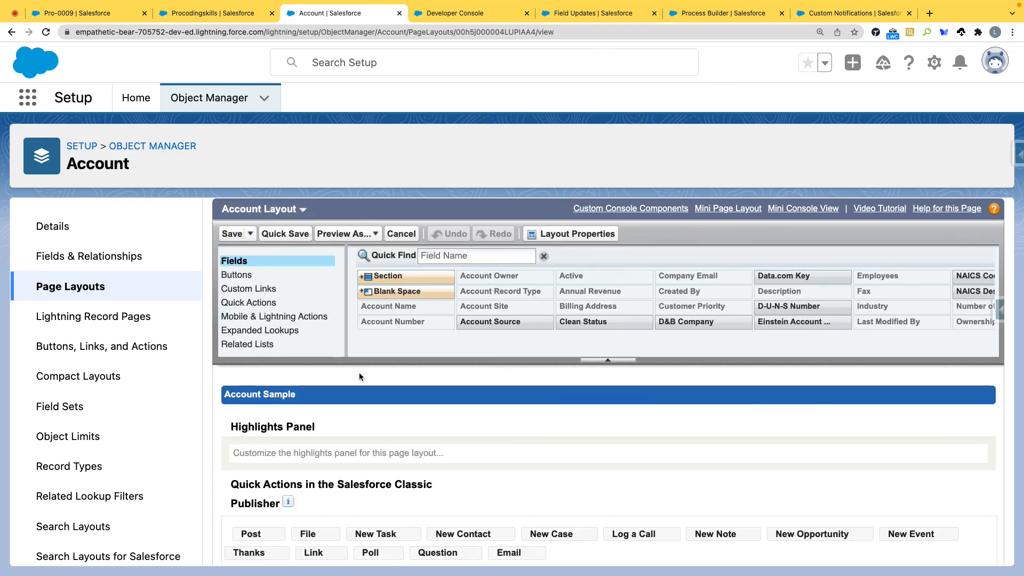
pyautogui.click(265, 345)
pyautogui.scroll(-15, 373, 453)
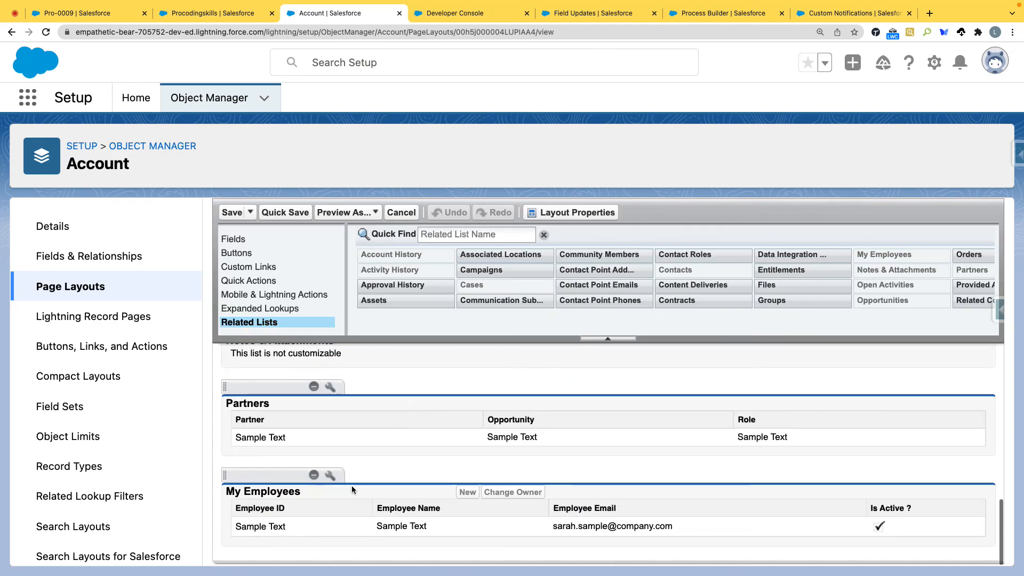
pyautogui.click(328, 477)
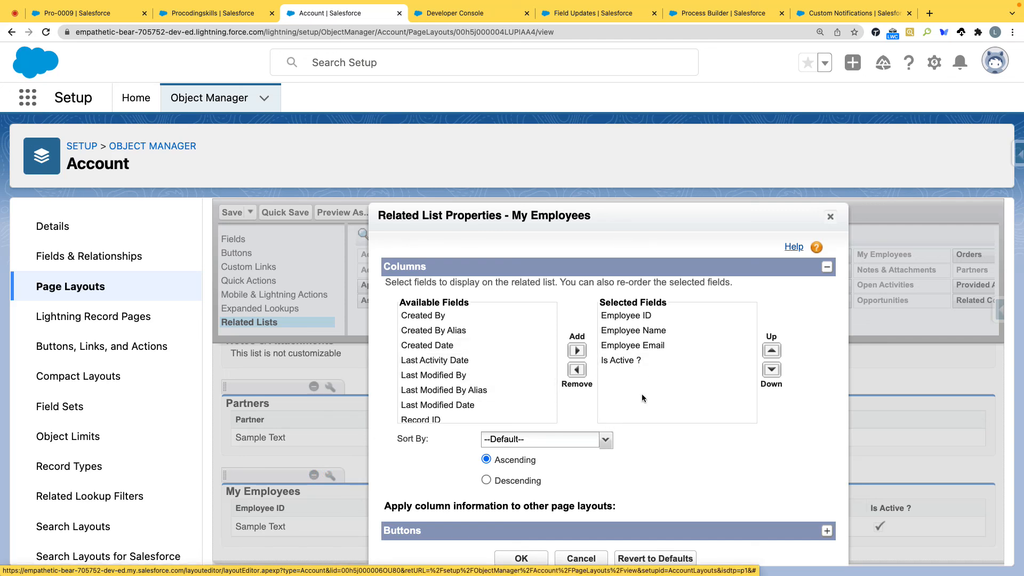
# Step: Switch from the Account Layout to the Commercial Layout, check its My Employees related list columns and save the layout
pyautogui.click(830, 216)
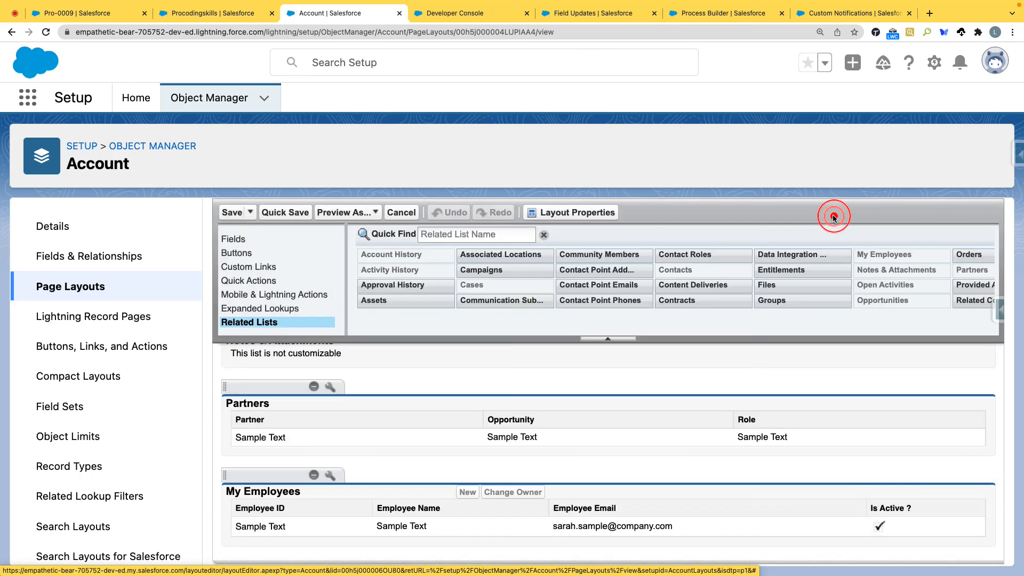
pyautogui.scroll(15, 292, 257)
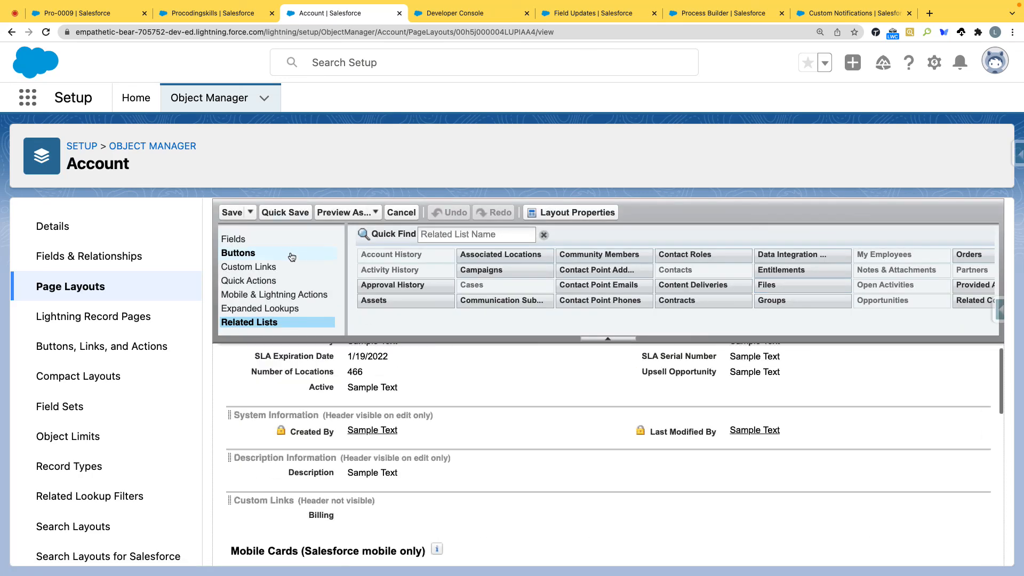
pyautogui.click(301, 209)
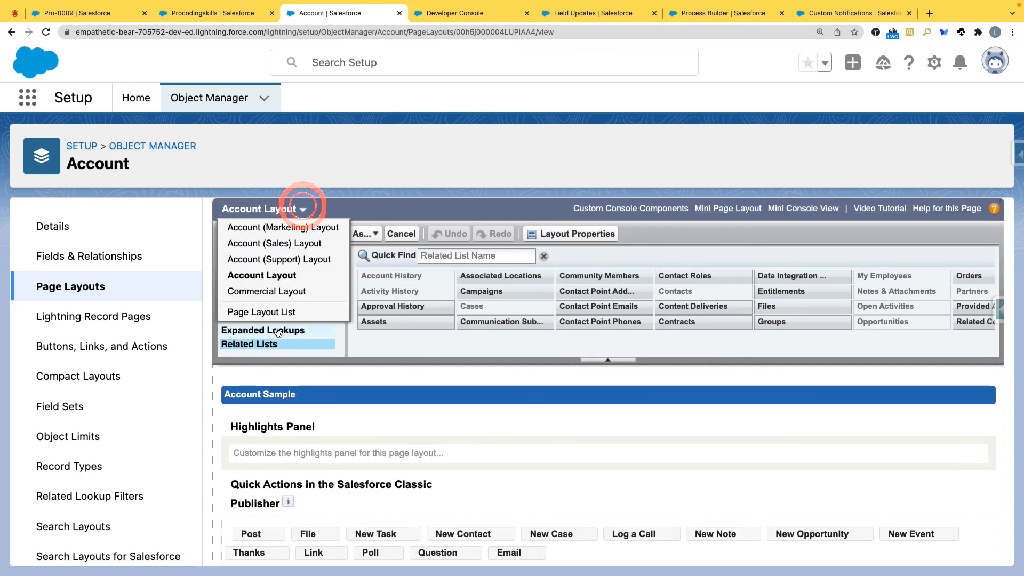
pyautogui.click(277, 292)
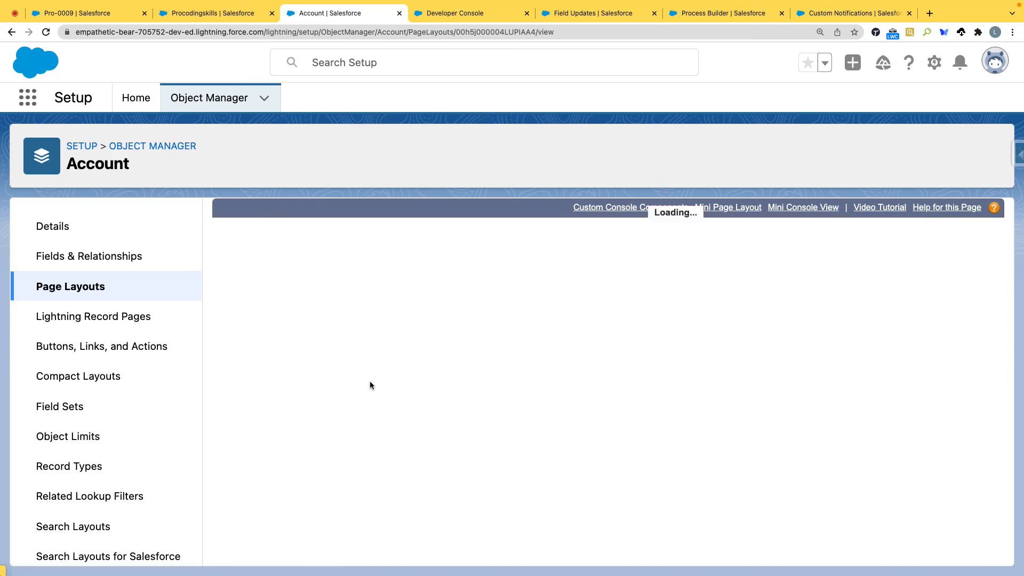
pyautogui.click(261, 344)
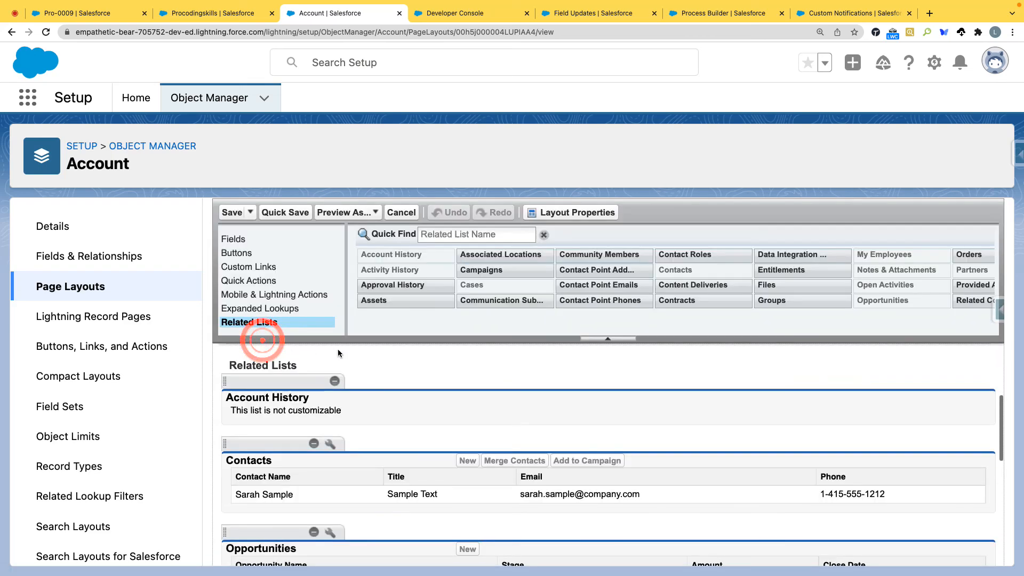
pyautogui.scroll(-10, 388, 406)
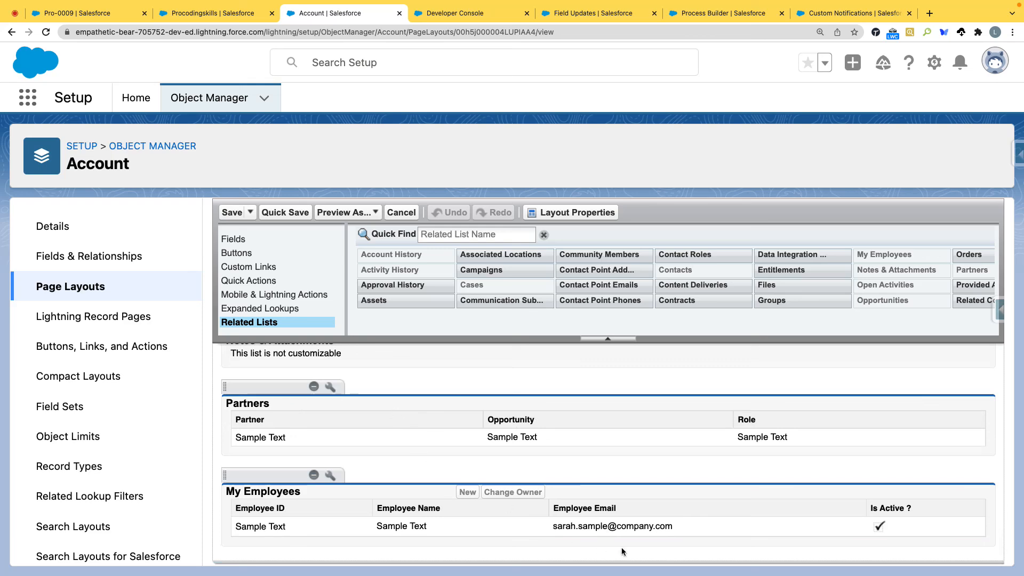
pyautogui.click(229, 213)
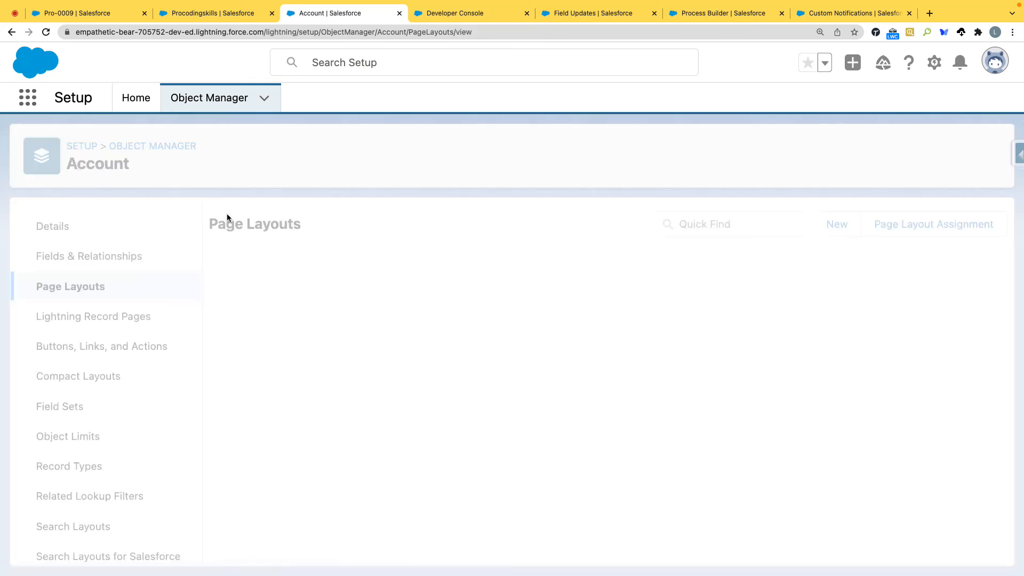
# Step: Return to the Pro-0009 employee record and view the full list of the parent account's employees, dismissing the filter tip
pyautogui.click(96, 14)
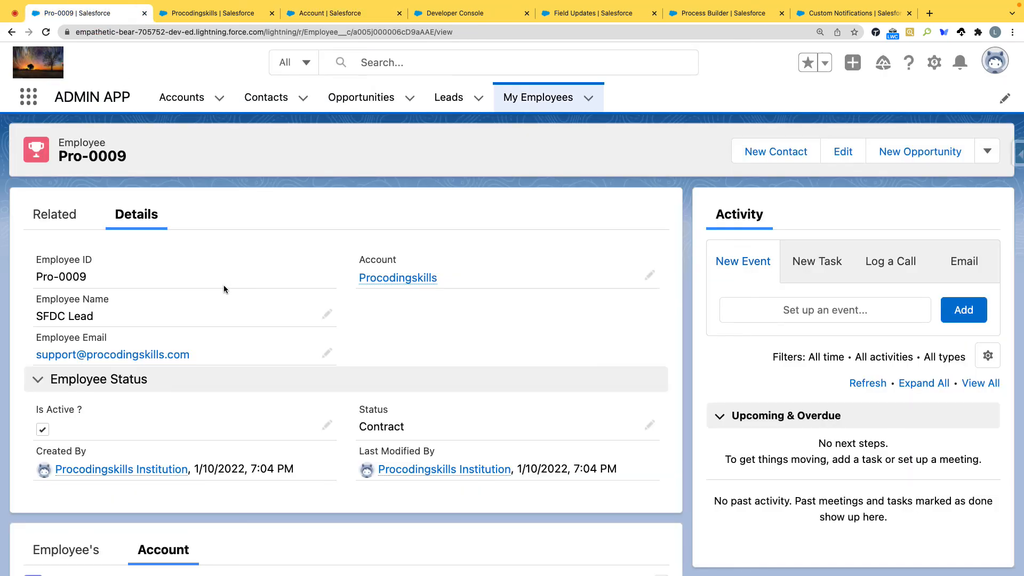
pyautogui.scroll(-5, 224, 289)
pyautogui.click(69, 259)
pyautogui.scroll(-5, 260, 284)
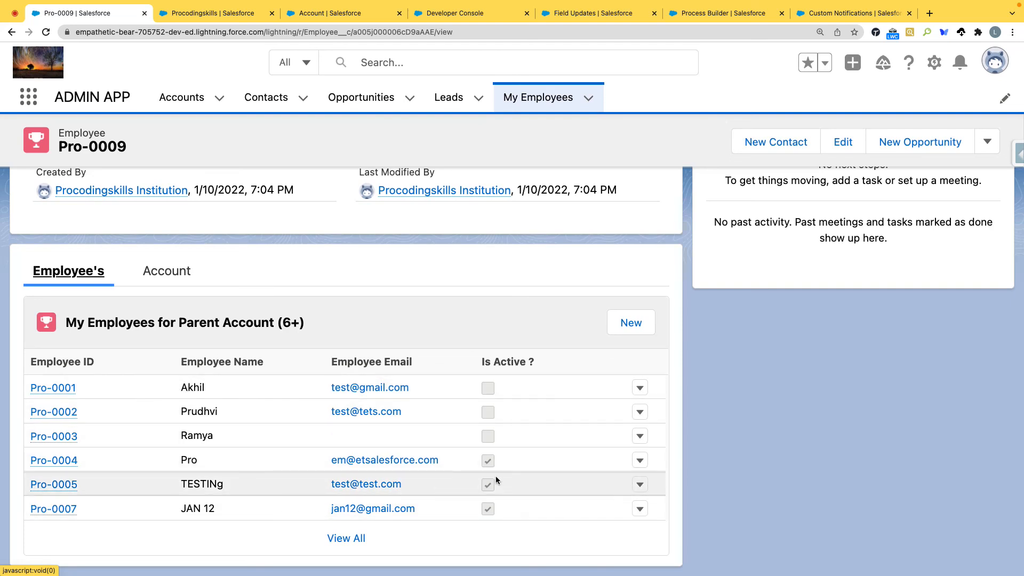
pyautogui.click(355, 539)
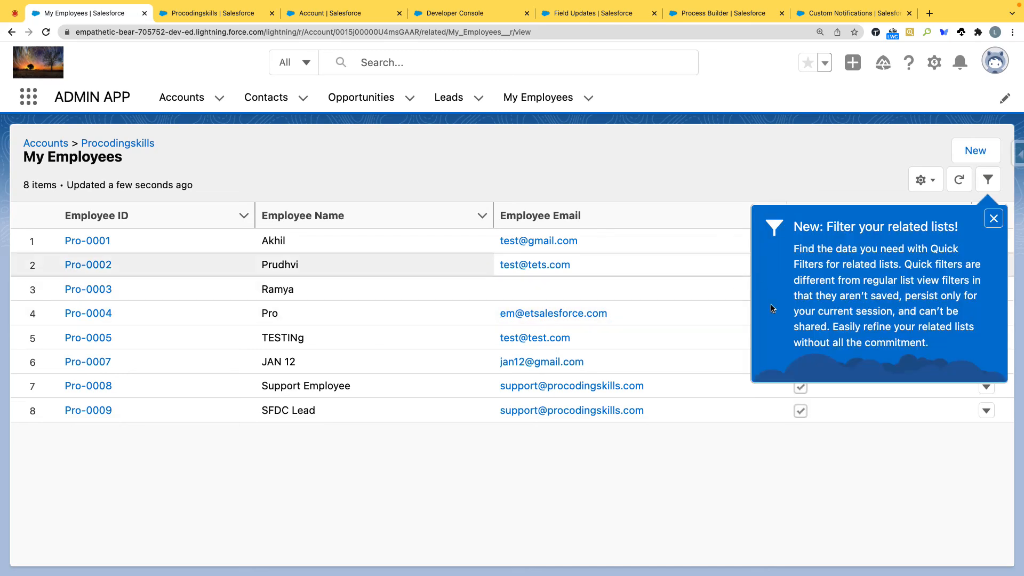
pyautogui.click(994, 223)
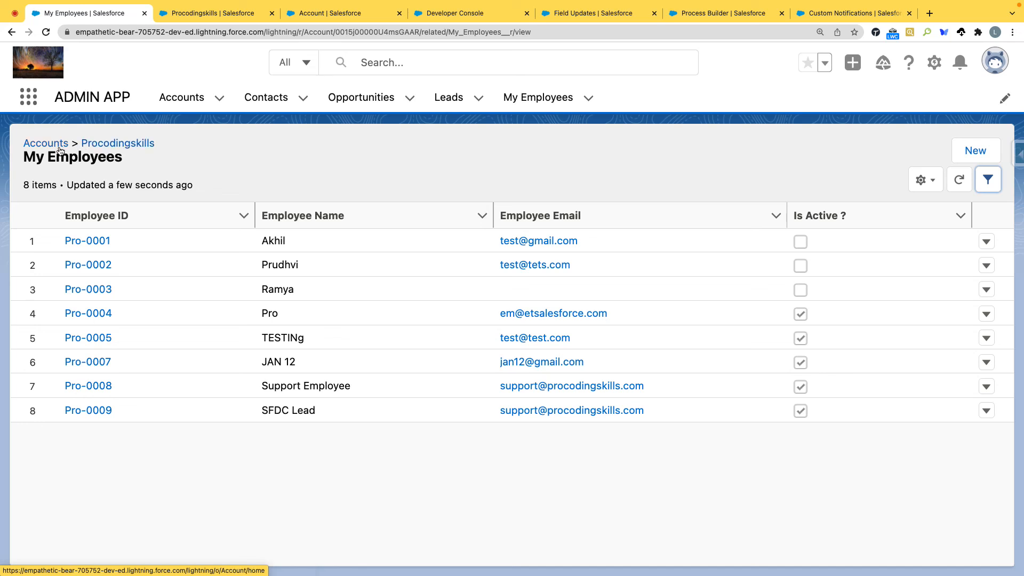
# Step: Reopen Pro-0009 from My Employees, view the parent account's full employee list and sort it by Is Active ?
pyautogui.click(539, 100)
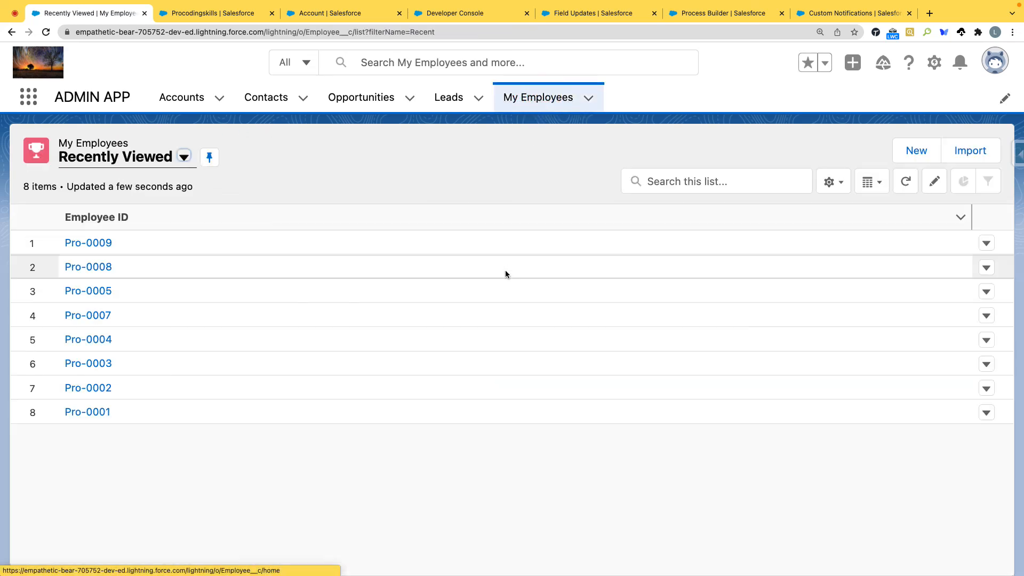
pyautogui.click(96, 243)
pyautogui.scroll(-5, 325, 316)
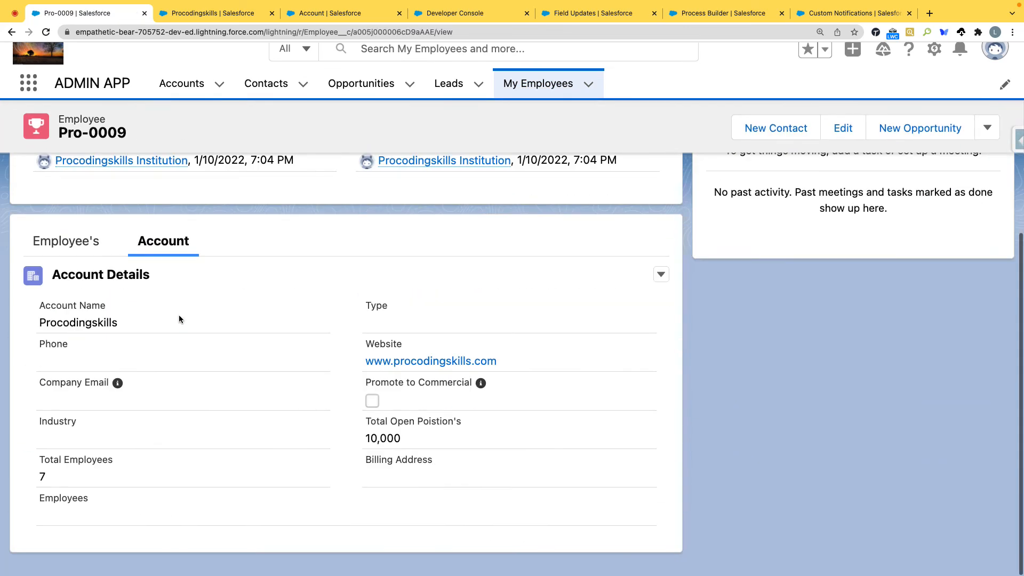
pyautogui.click(63, 255)
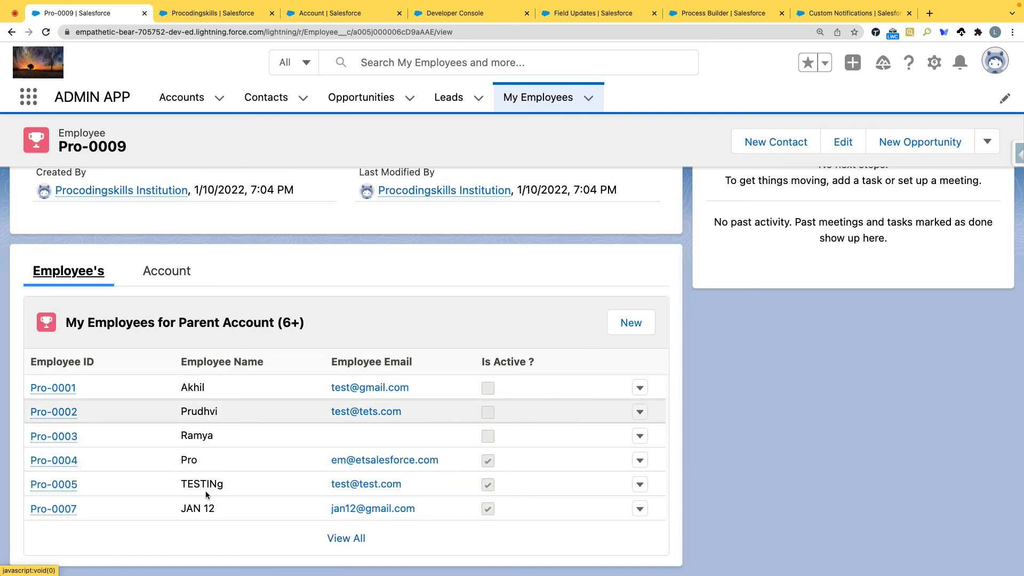
pyautogui.click(336, 539)
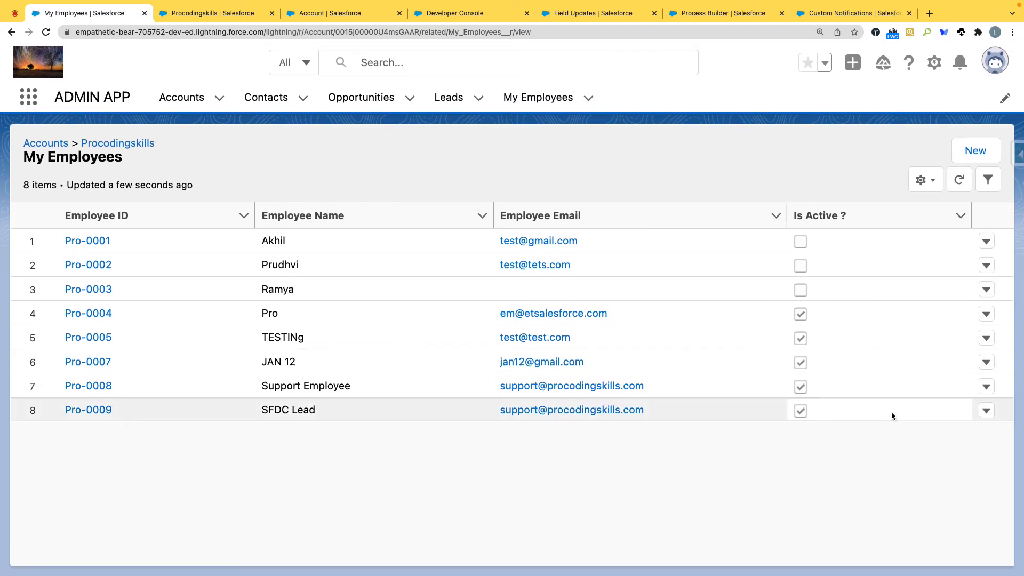
pyautogui.click(899, 217)
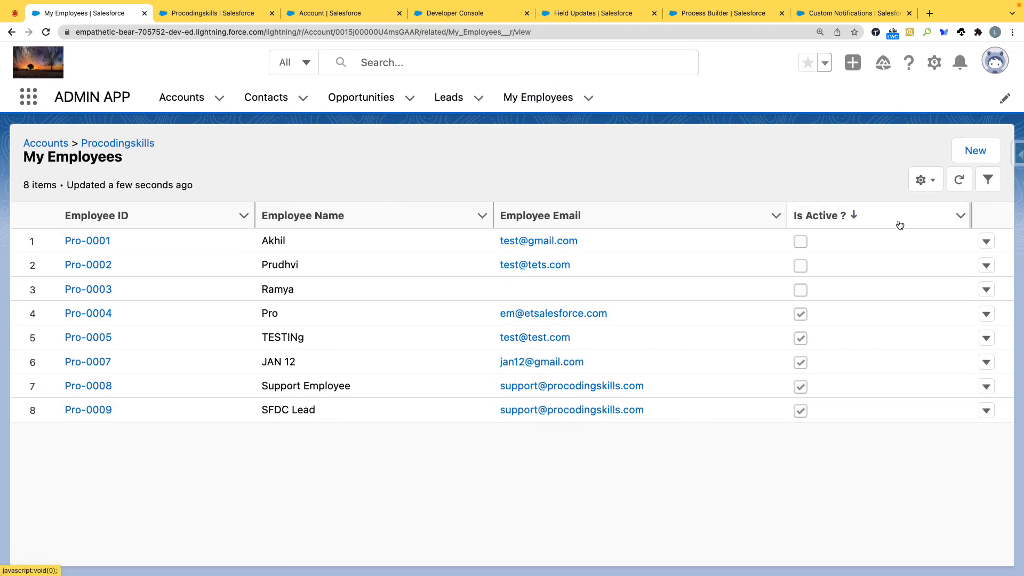